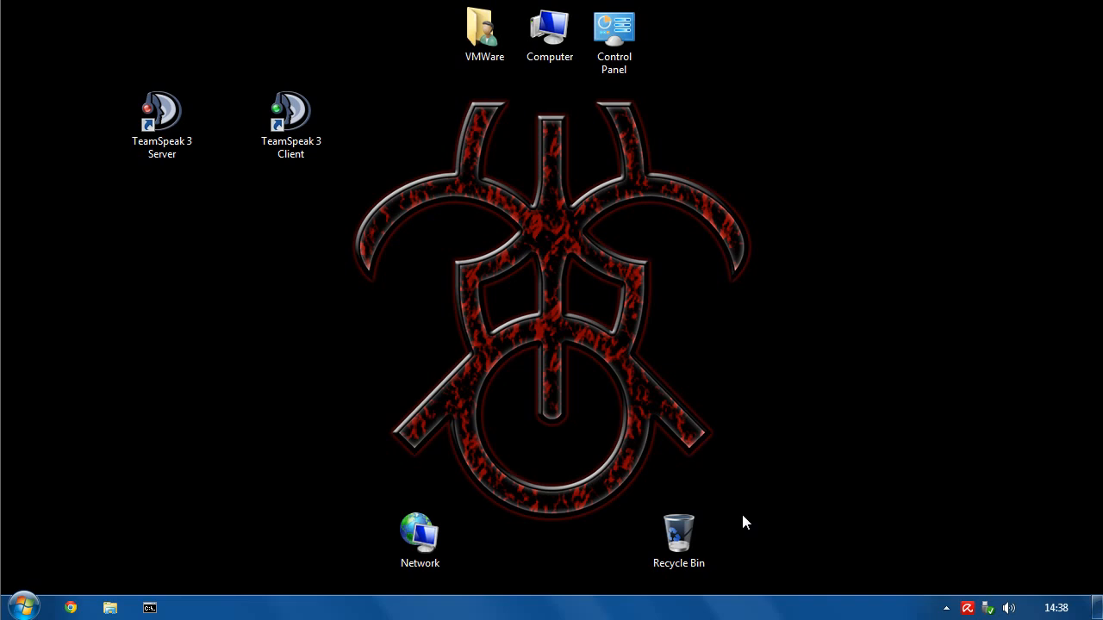
- Launch TeamSpeak 3 Server, copy its admin privilege token, and close the login data window
{"action": "double_click", "coordinate": [159, 114]}
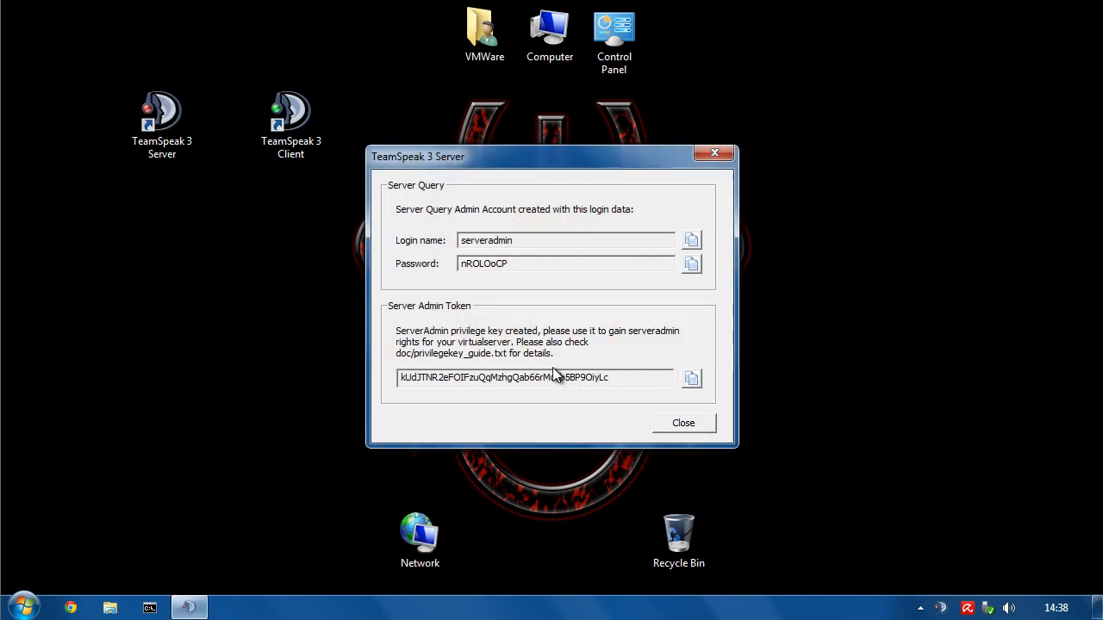
{"action": "left_click", "coordinate": [694, 379]}
{"action": "left_click", "coordinate": [679, 424]}
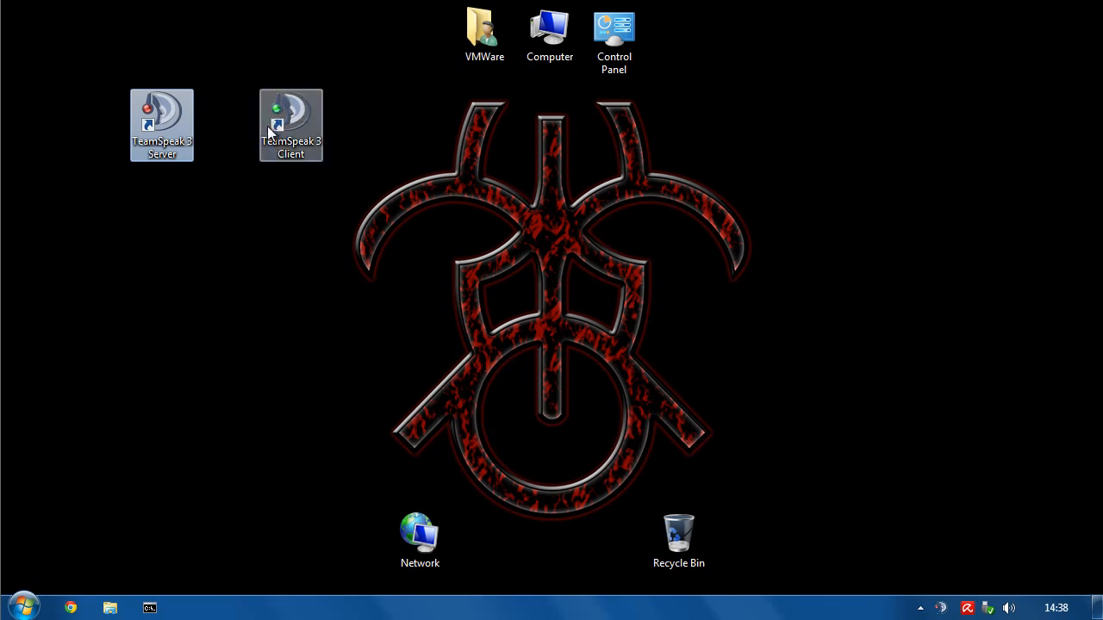
- Launch TeamSpeak 3 Client and connect to the local server via the Main Admin bookmark
{"action": "left_click", "coordinate": [294, 119]}
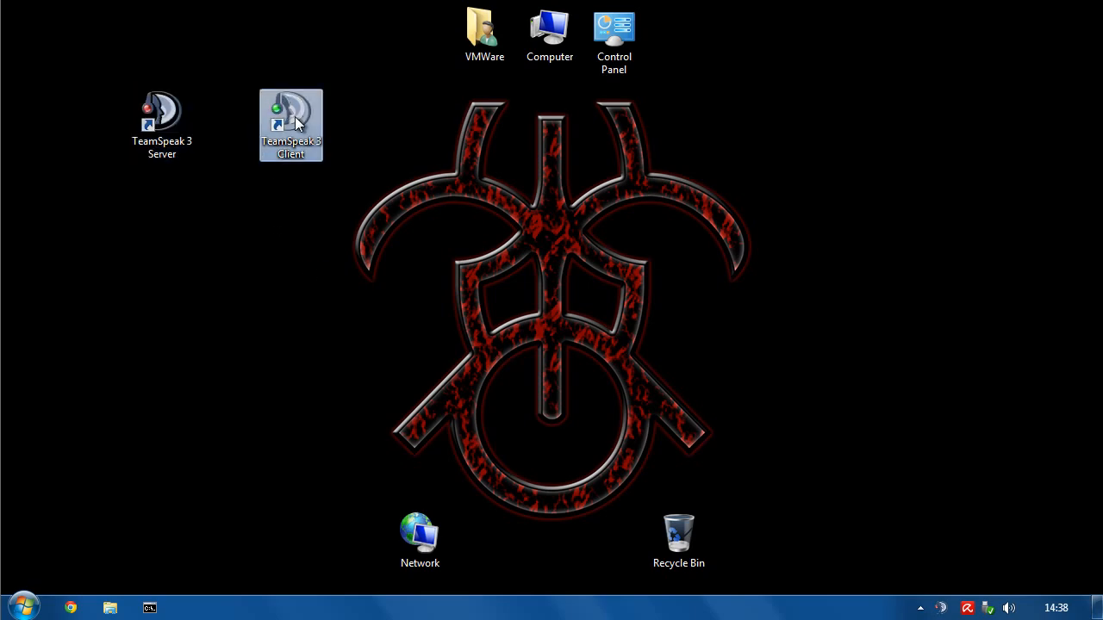
{"action": "double_click", "coordinate": [295, 119]}
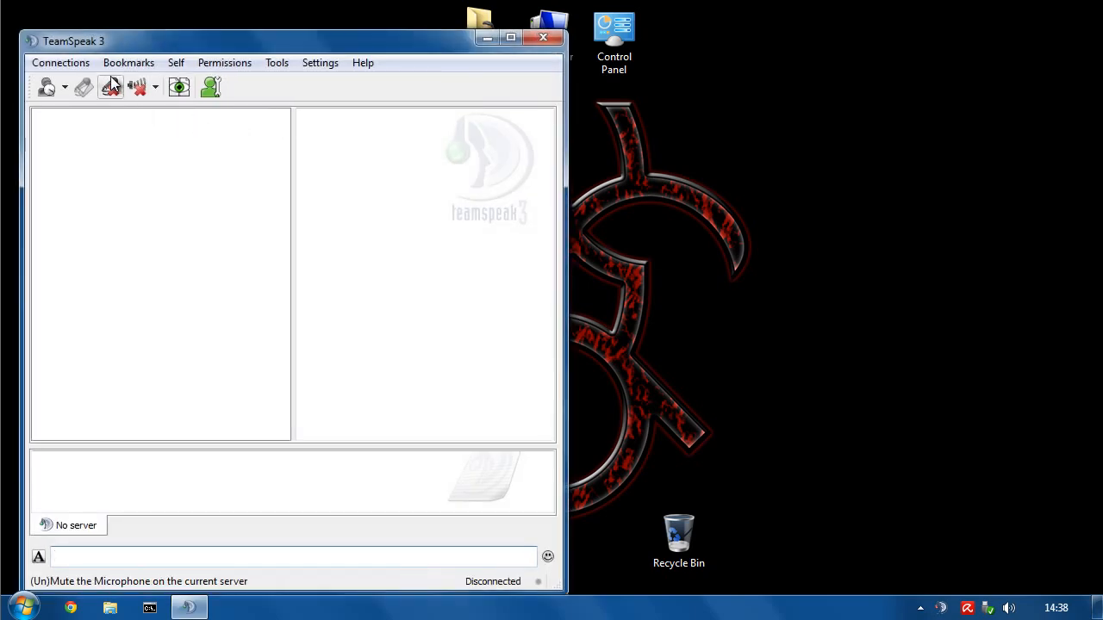
{"action": "left_click", "coordinate": [44, 67]}
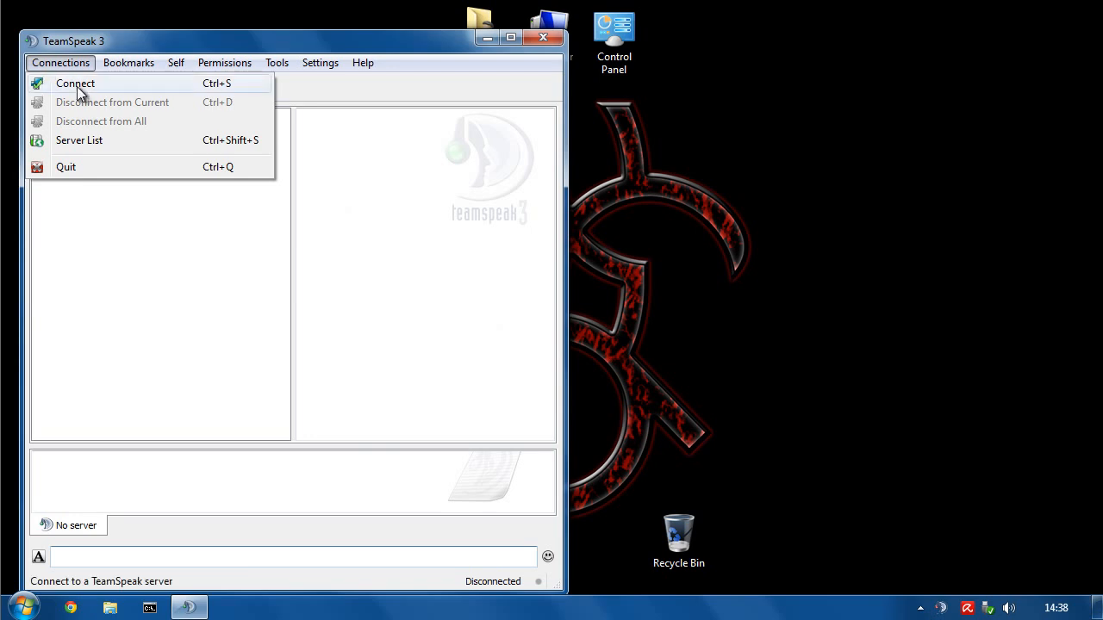
{"action": "left_click", "coordinate": [77, 87]}
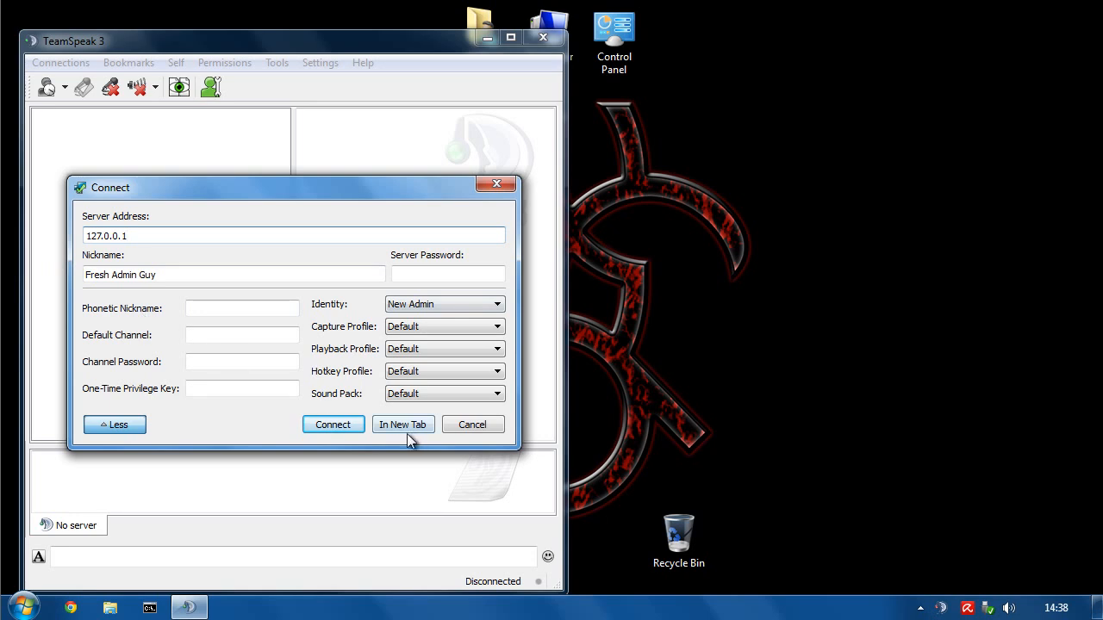
{"action": "left_click", "coordinate": [479, 425]}
{"action": "left_click", "coordinate": [133, 63]}
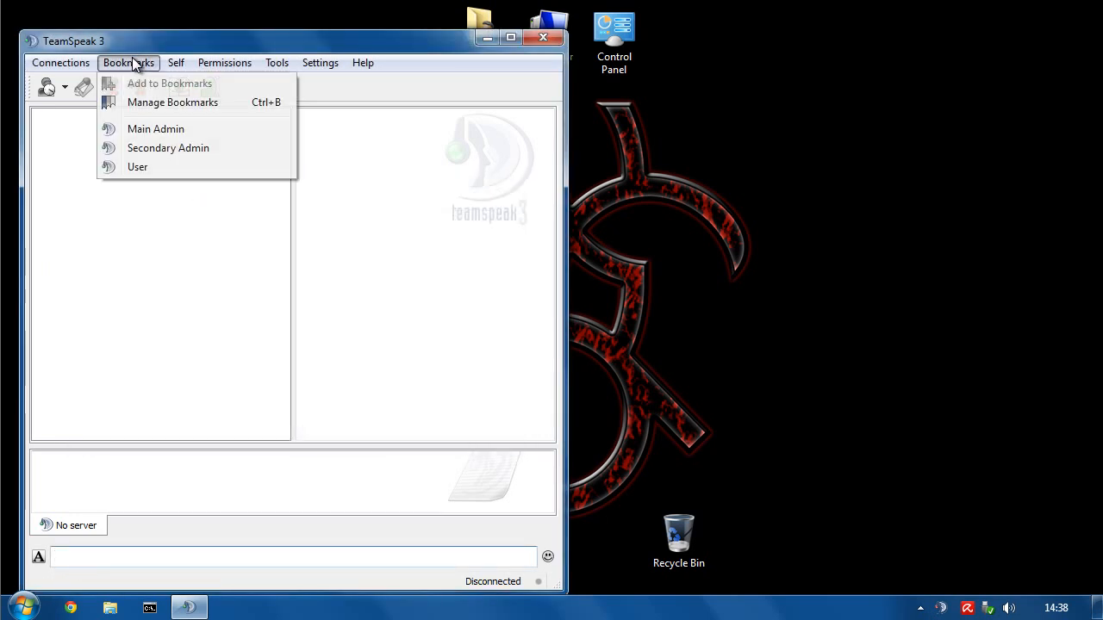
{"action": "left_click", "coordinate": [146, 129]}
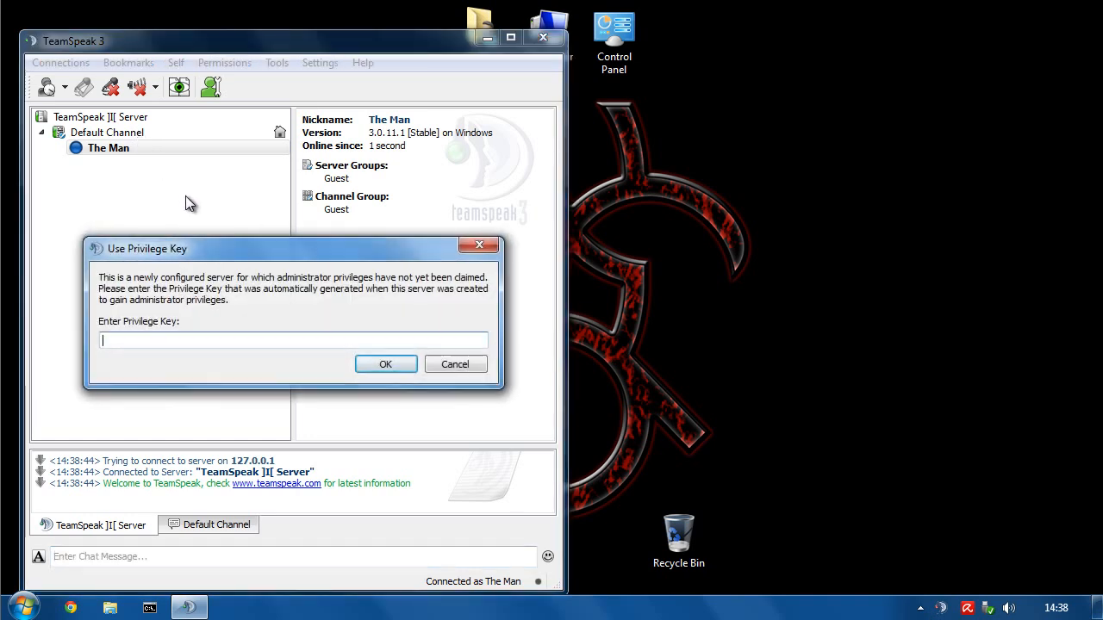
- Paste the copied privilege key and submit it to join the Server Admin group
{"action": "right_click", "coordinate": [181, 339]}
{"action": "left_click", "coordinate": [222, 436]}
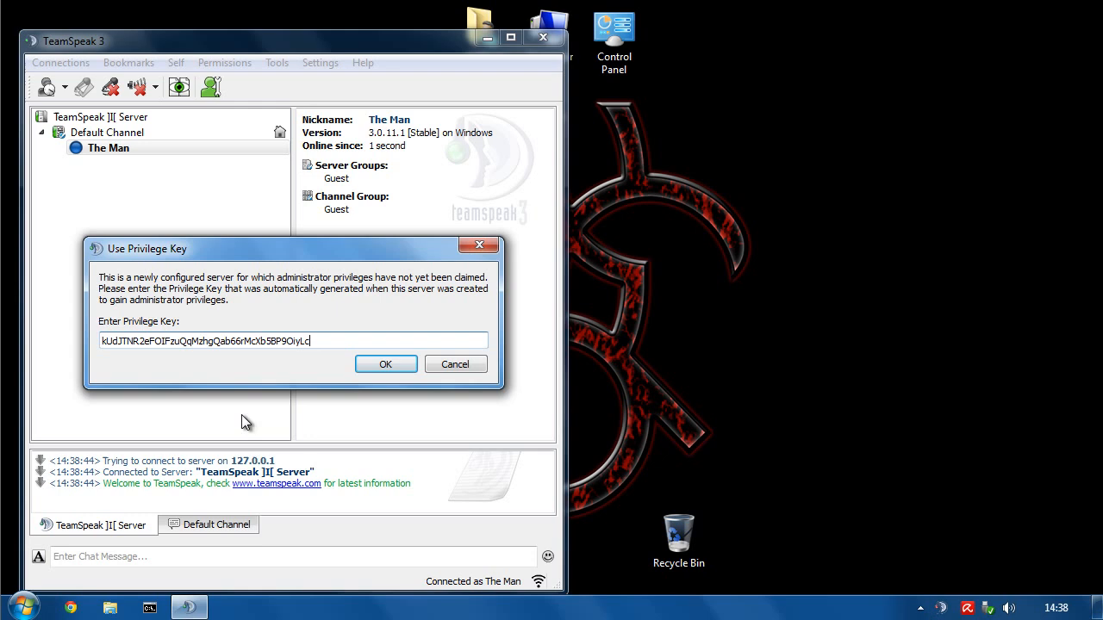
{"action": "left_click", "coordinate": [384, 365]}
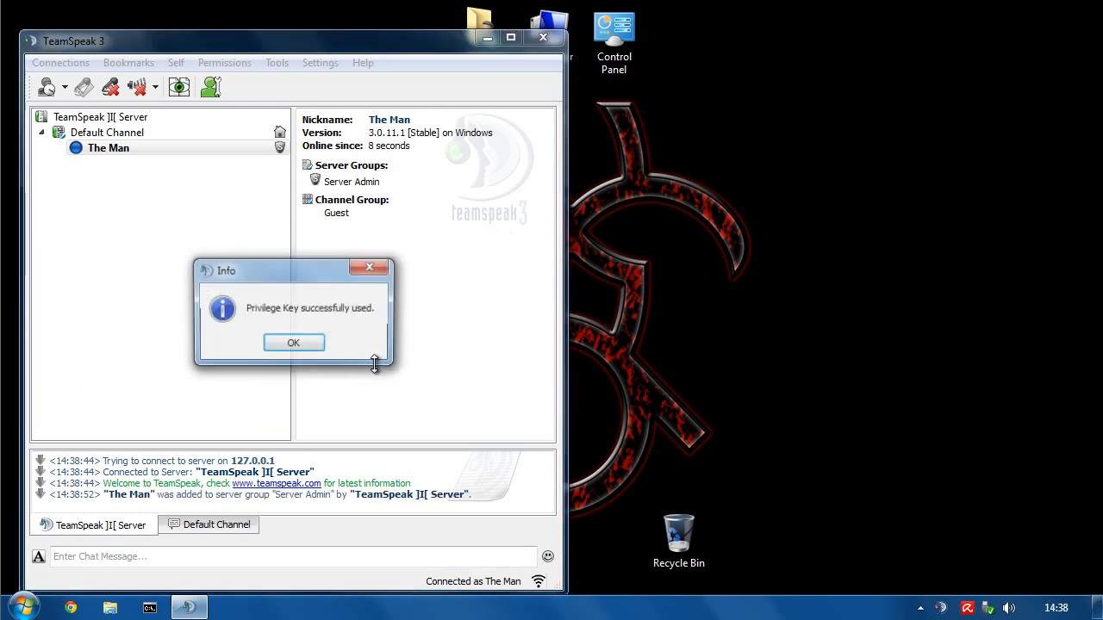
{"action": "left_click", "coordinate": [293, 345]}
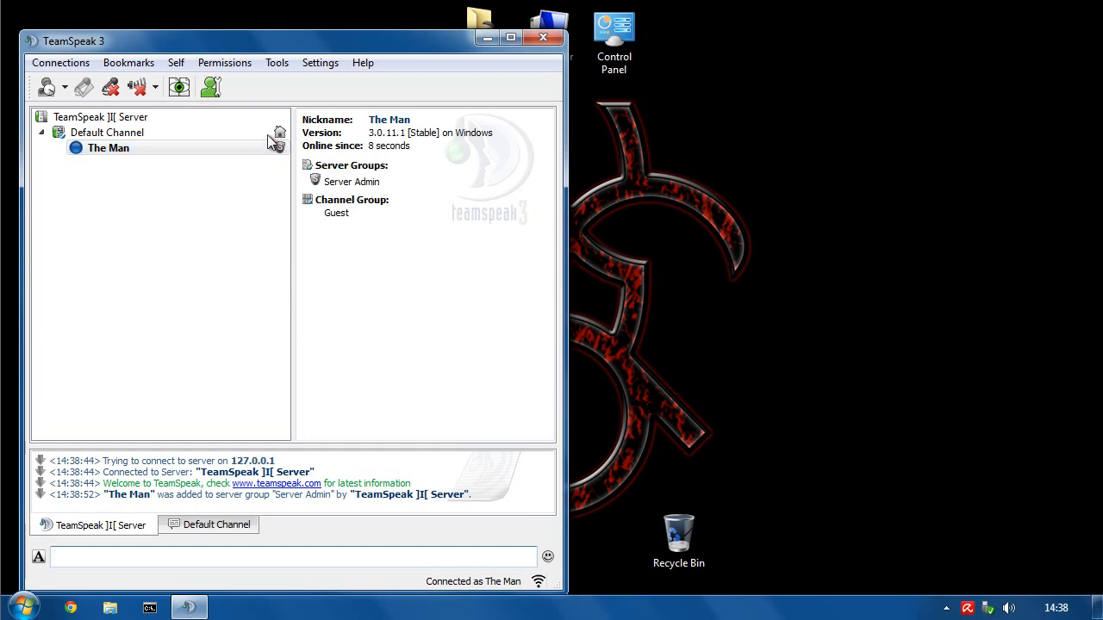
{"action": "left_click", "coordinate": [222, 64]}
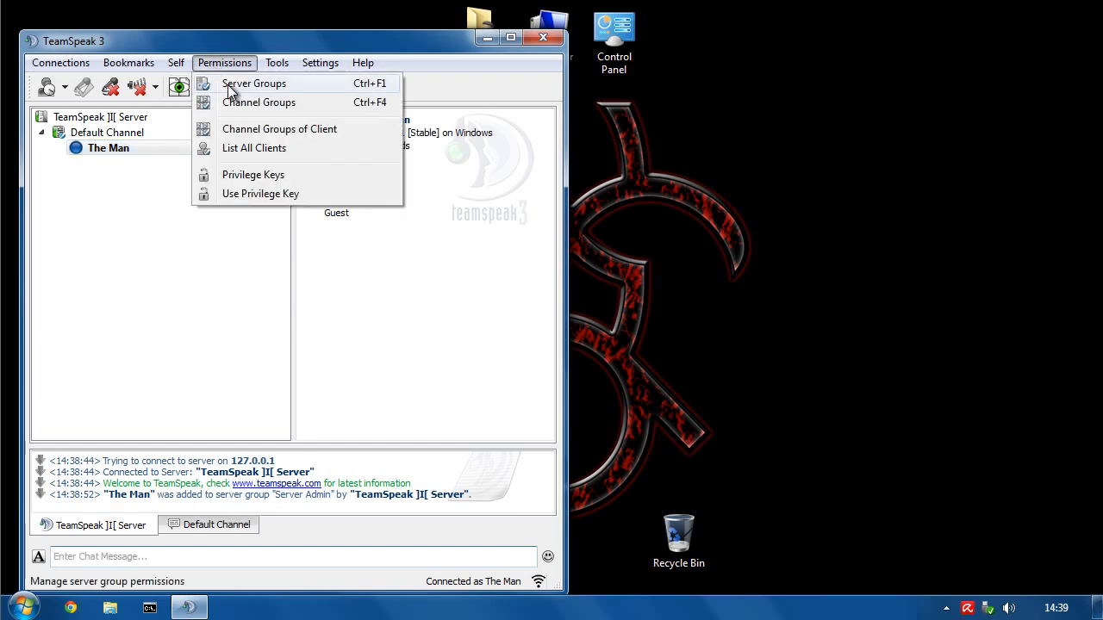
{"action": "left_click", "coordinate": [231, 84]}
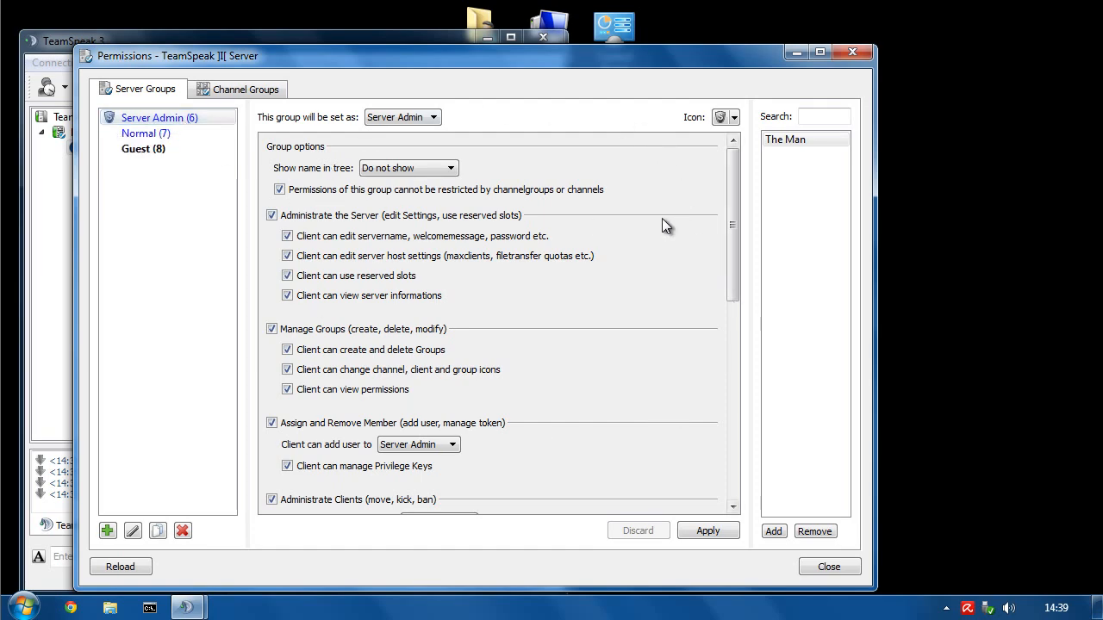
{"action": "left_click_drag", "start_coordinate": [739, 251], "coordinate": [748, 186]}
{"action": "left_click", "coordinate": [829, 567]}
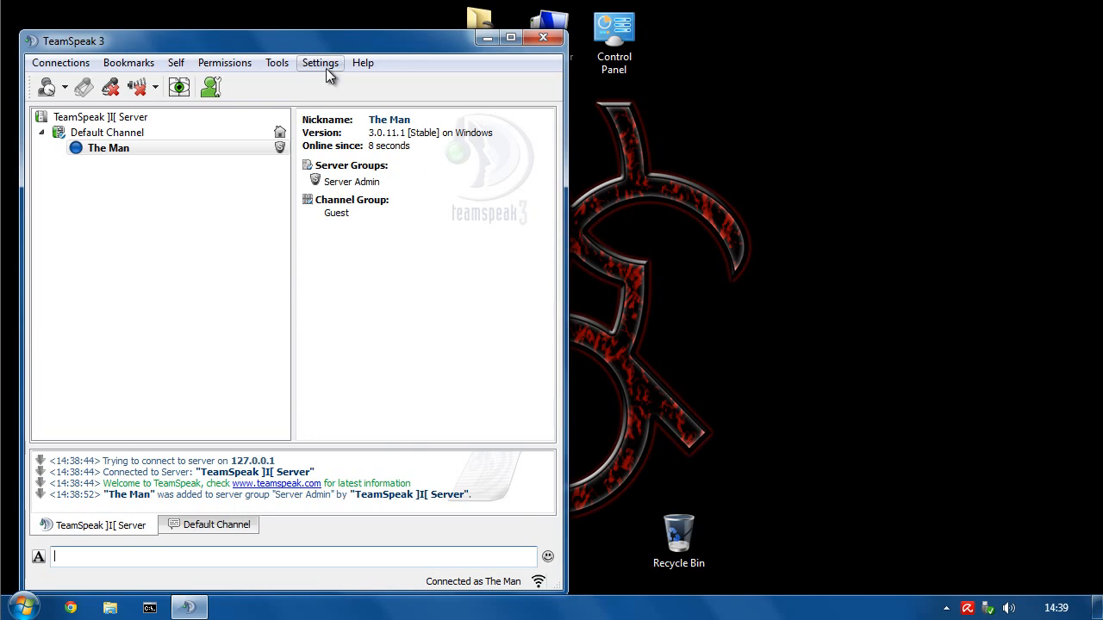
- Tick Advanced permissions system on the Application page of Settings > Options and save
{"action": "left_click", "coordinate": [312, 67]}
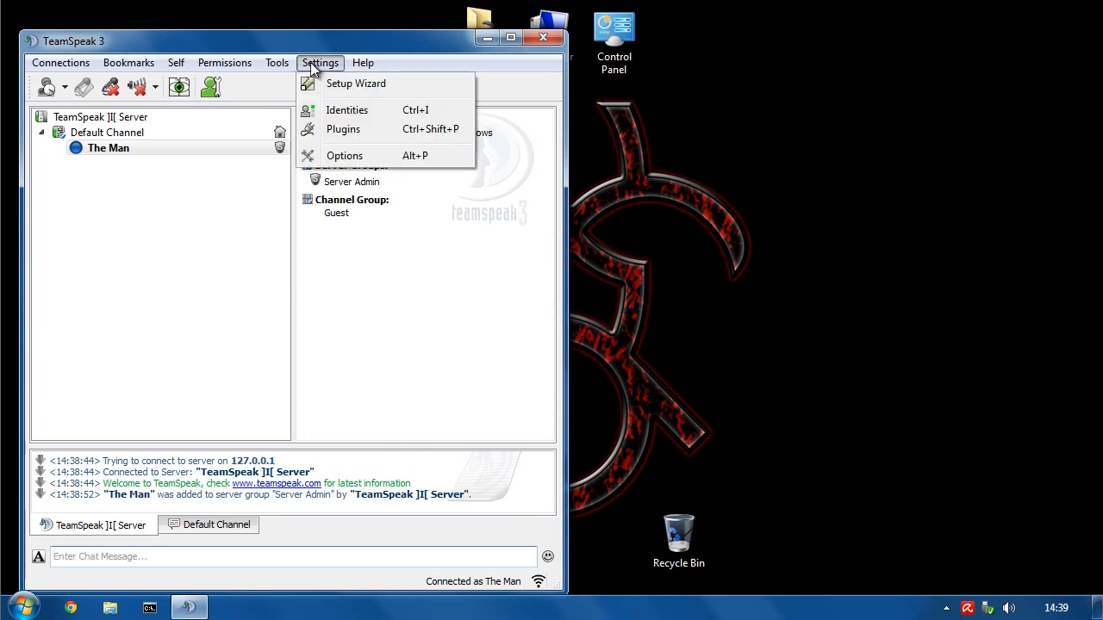
{"action": "left_click", "coordinate": [334, 156]}
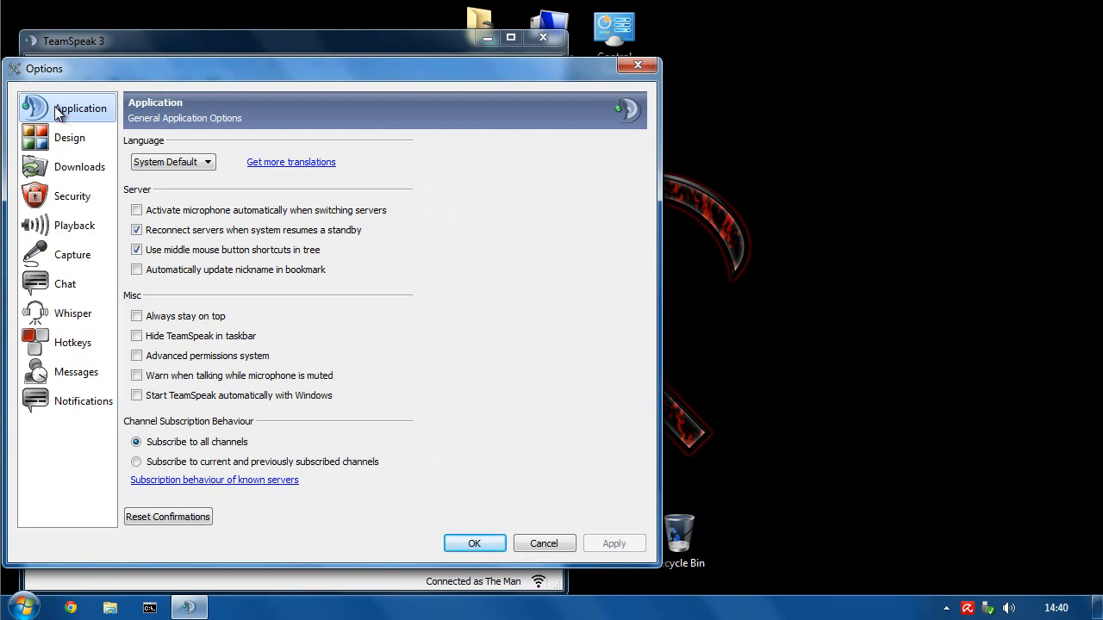
{"action": "left_click", "coordinate": [141, 360]}
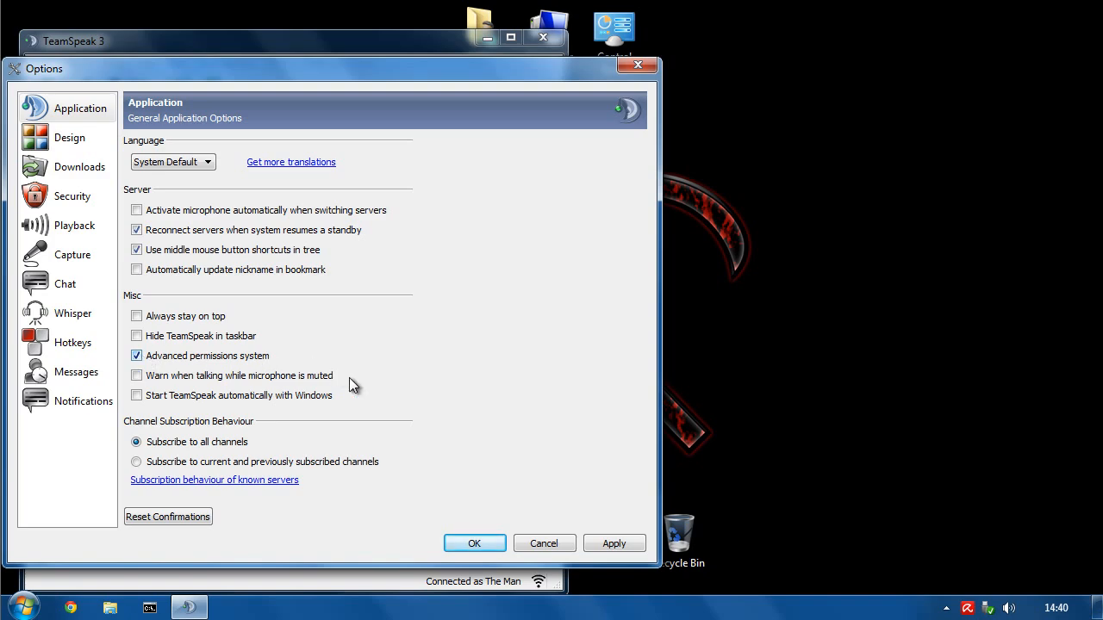
{"action": "left_click", "coordinate": [473, 543]}
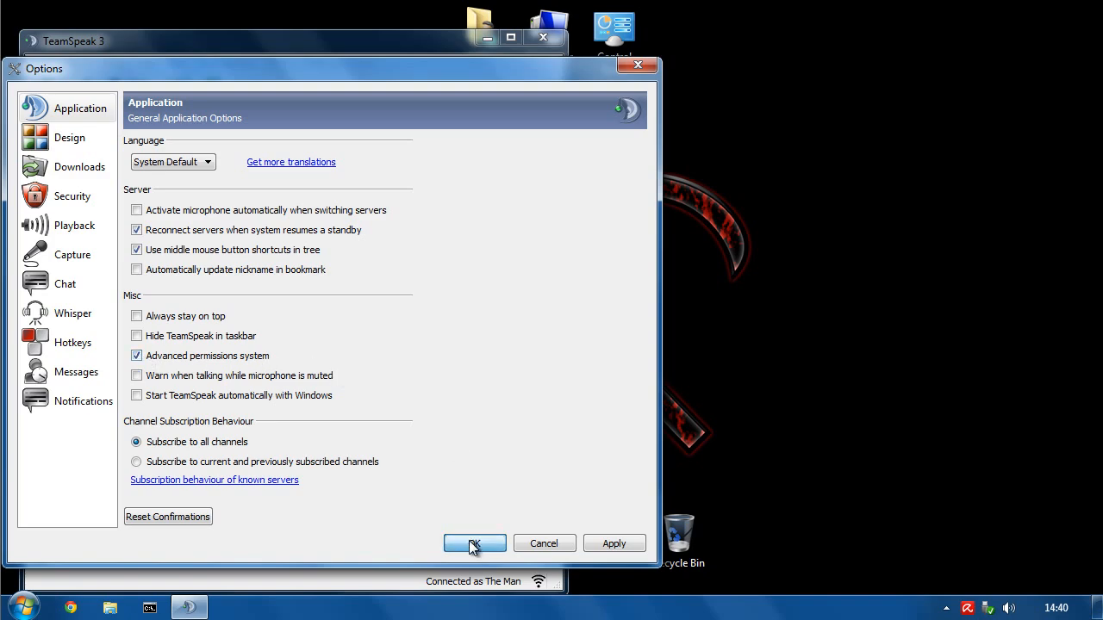
- Open Server Groups permissions and briefly expand the Channel, Group and Client categories
{"action": "left_click", "coordinate": [224, 63]}
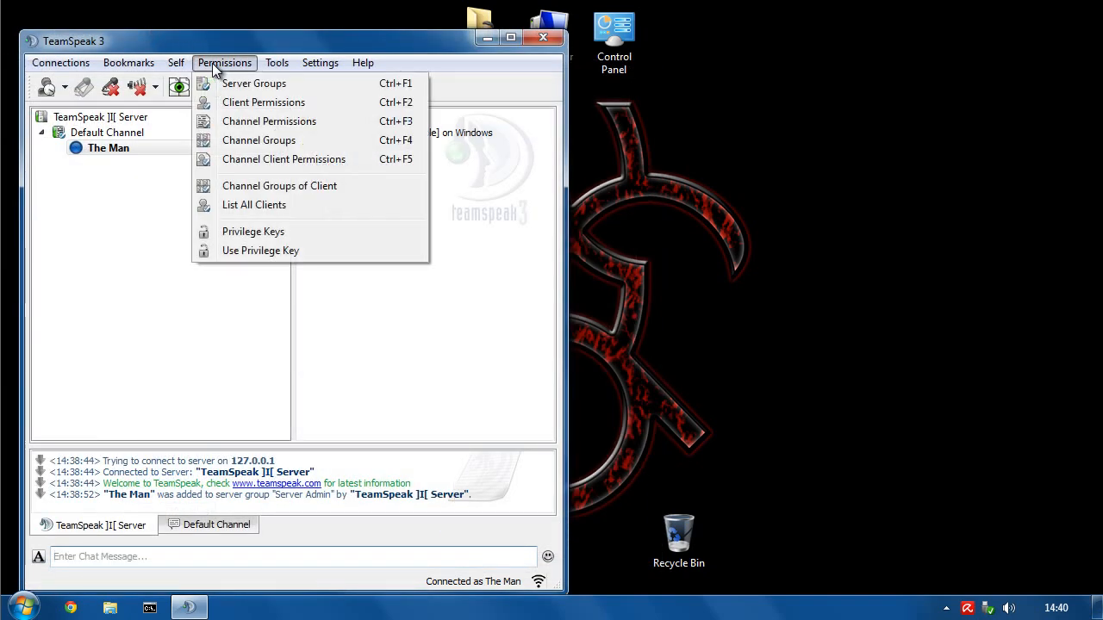
{"action": "left_click", "coordinate": [241, 80]}
{"action": "mouse_move", "coordinate": [193, 67]}
{"action": "left_mouse_down"}
{"action": "mouse_move", "coordinate": [209, 116]}
{"action": "mouse_move", "coordinate": [220, 96]}
{"action": "mouse_move", "coordinate": [209, 60]}
{"action": "left_mouse_up"}
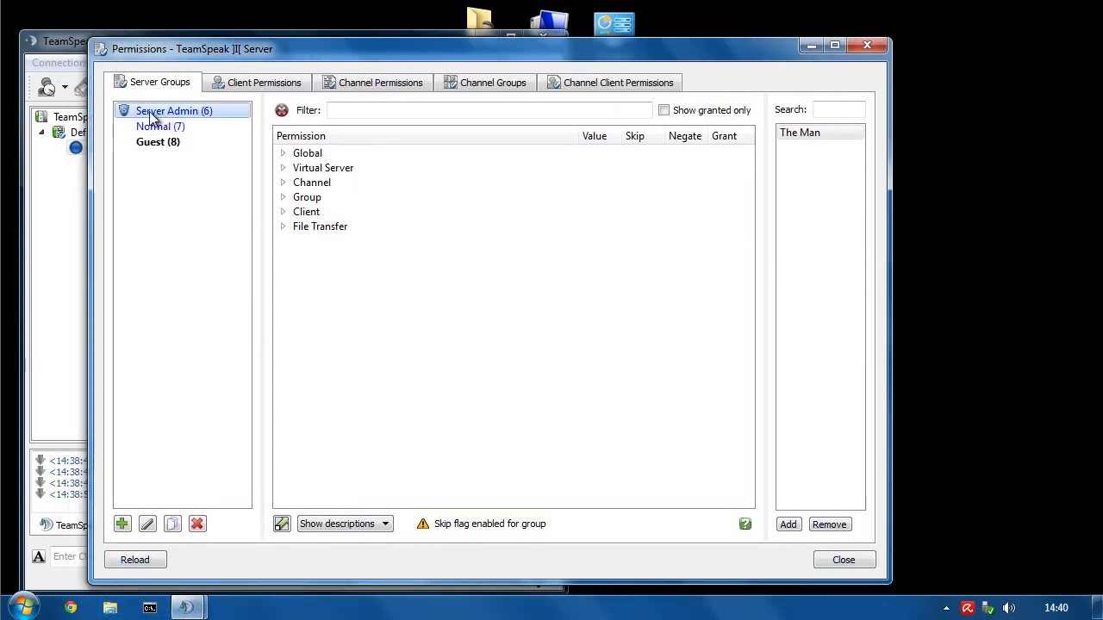
{"action": "left_click", "coordinate": [283, 182]}
{"action": "left_click", "coordinate": [282, 183]}
{"action": "left_click", "coordinate": [283, 198]}
{"action": "left_click", "coordinate": [282, 198]}
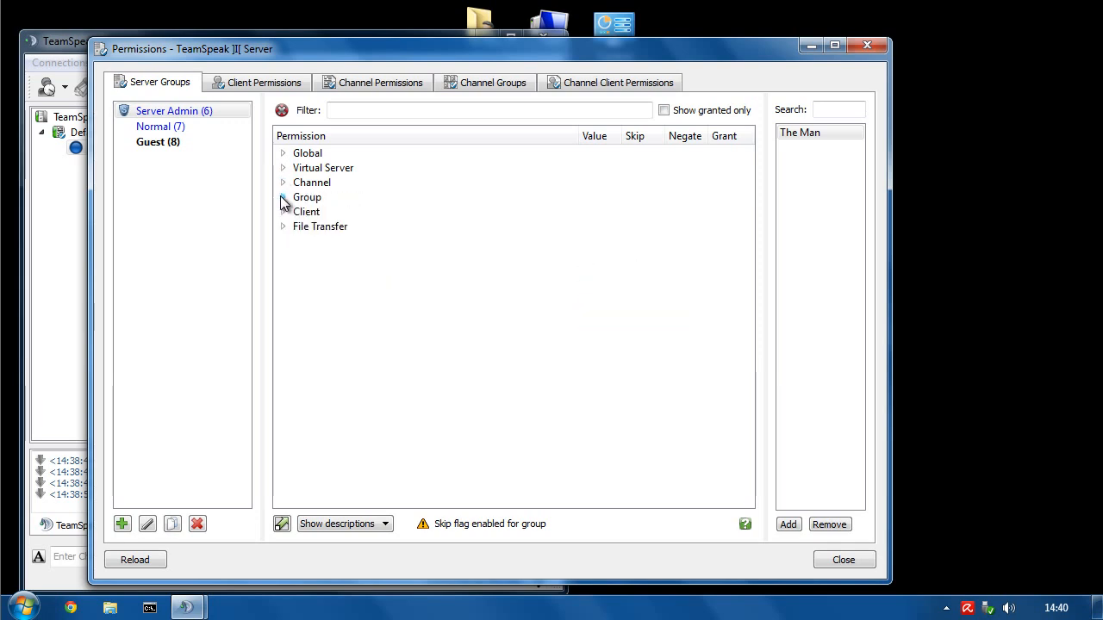
{"action": "left_click", "coordinate": [283, 212]}
{"action": "left_click", "coordinate": [283, 212]}
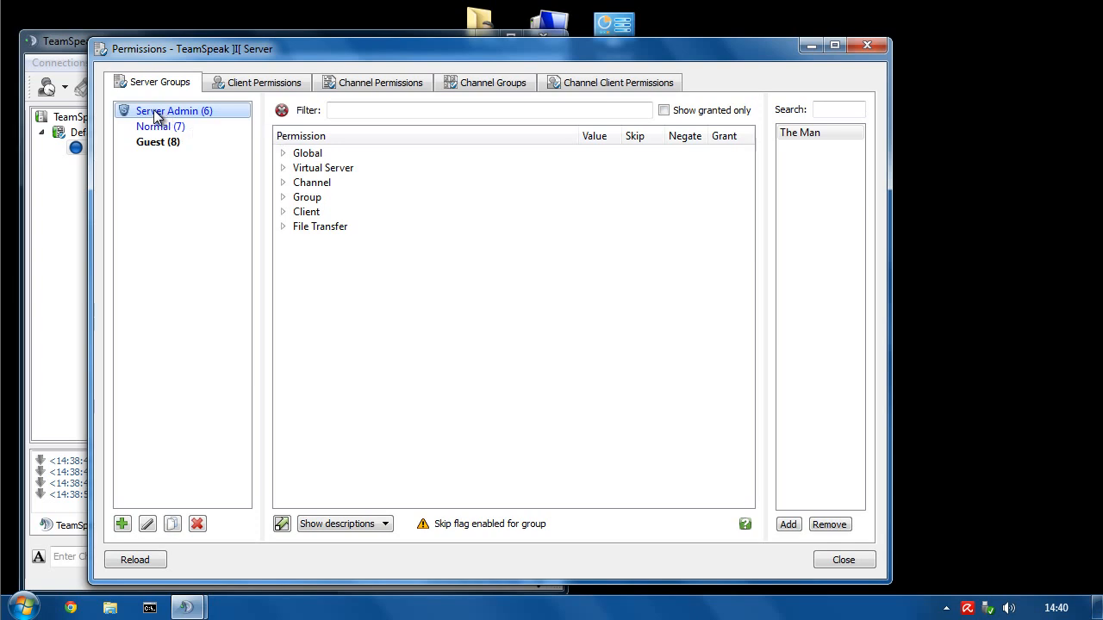
- Copy the Server Admin group into a new group named 'Admin'
{"action": "right_click", "coordinate": [155, 110]}
{"action": "left_click", "coordinate": [136, 109]}
{"action": "right_click", "coordinate": [166, 113]}
{"action": "left_click", "coordinate": [206, 157]}
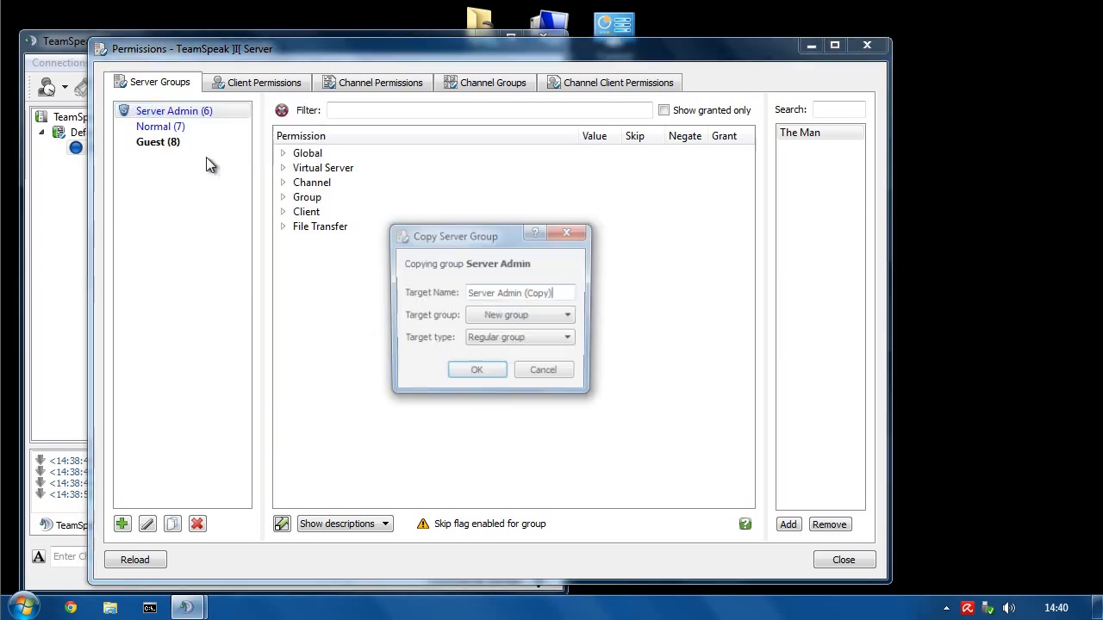
{"action": "left_click_drag", "start_coordinate": [566, 294], "coordinate": [385, 271]}
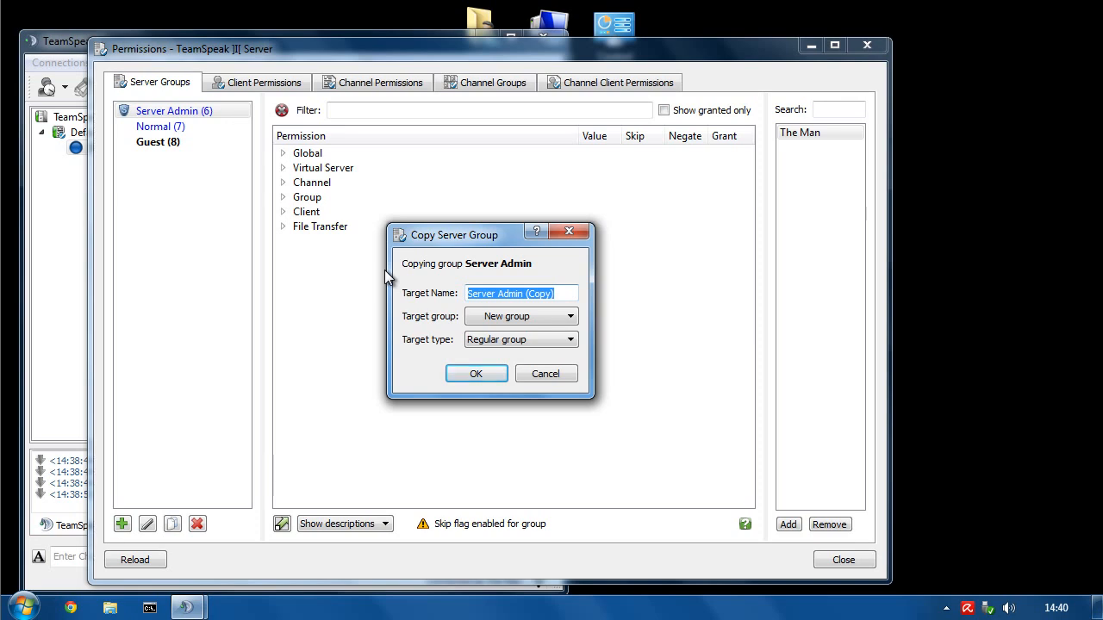
{"action": "type", "text": "Admin"}
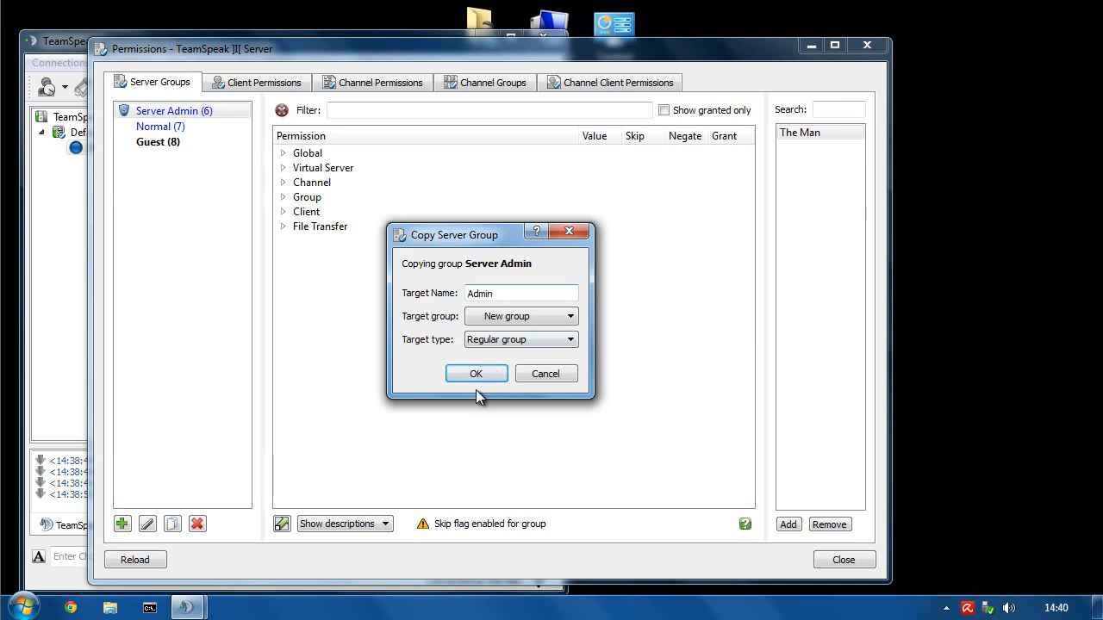
{"action": "left_click", "coordinate": [476, 373]}
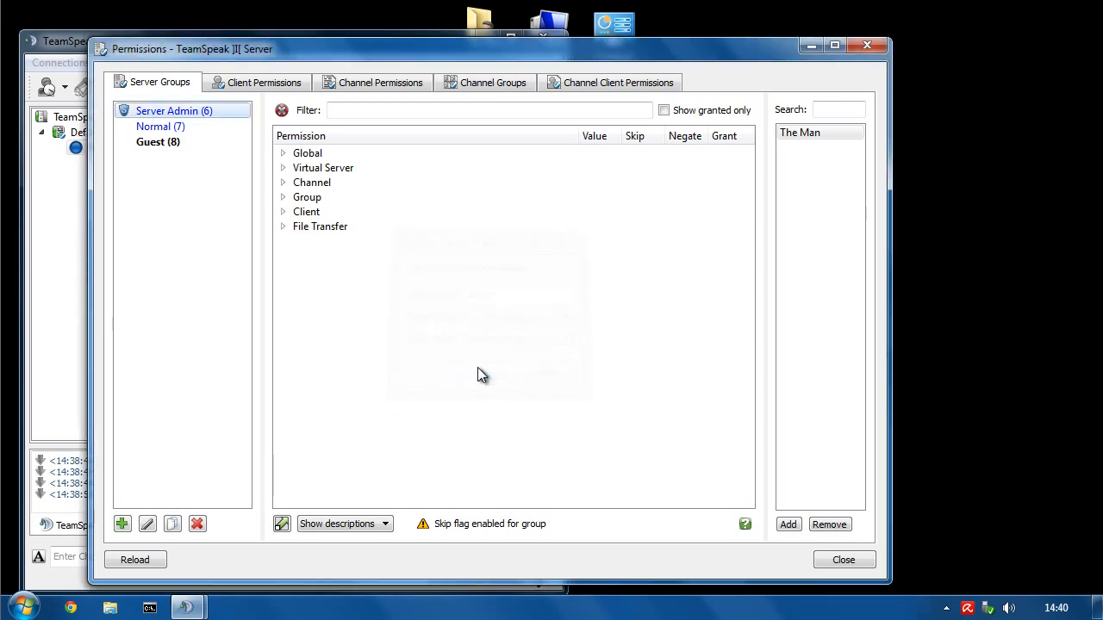
- Give Server Admin a red shield through its Group > Icon ID permission
{"action": "left_click", "coordinate": [142, 111]}
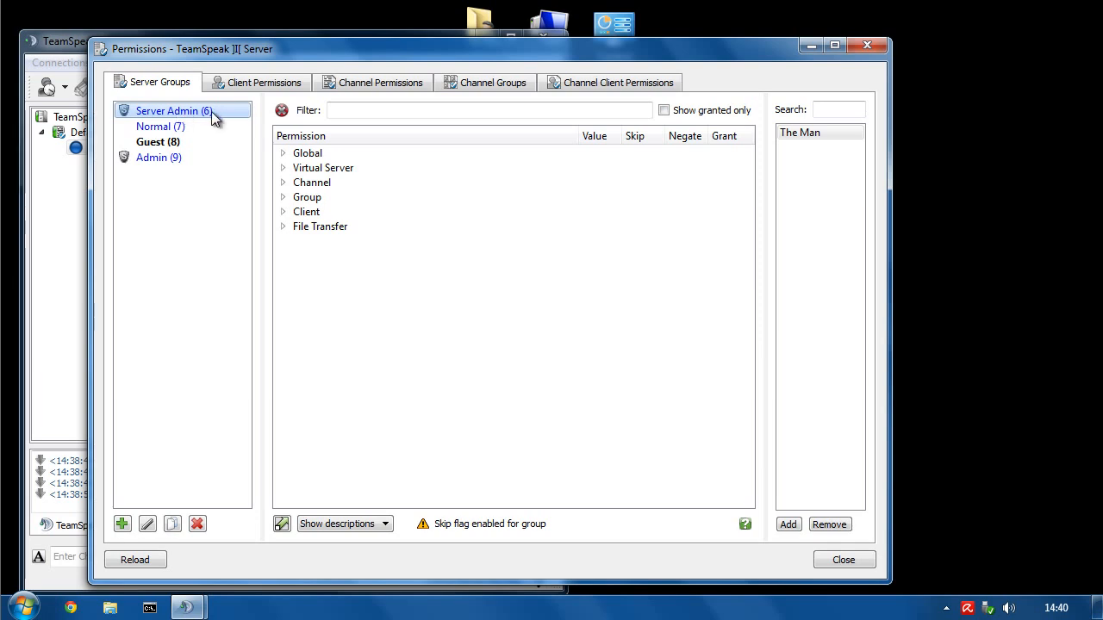
{"action": "left_click", "coordinate": [123, 159]}
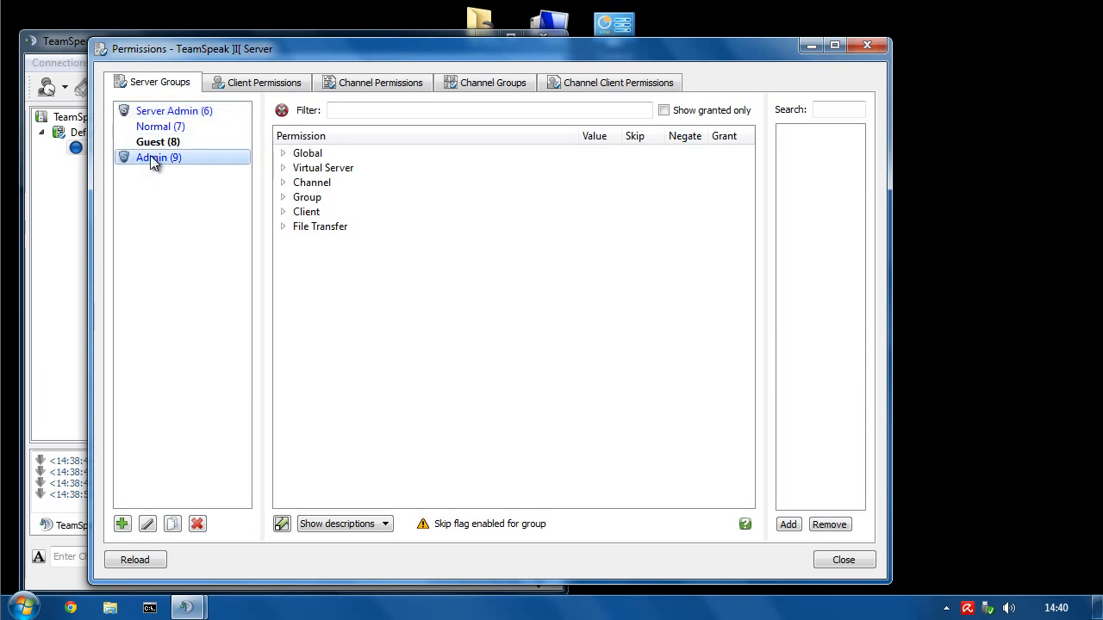
{"action": "left_click", "coordinate": [136, 111]}
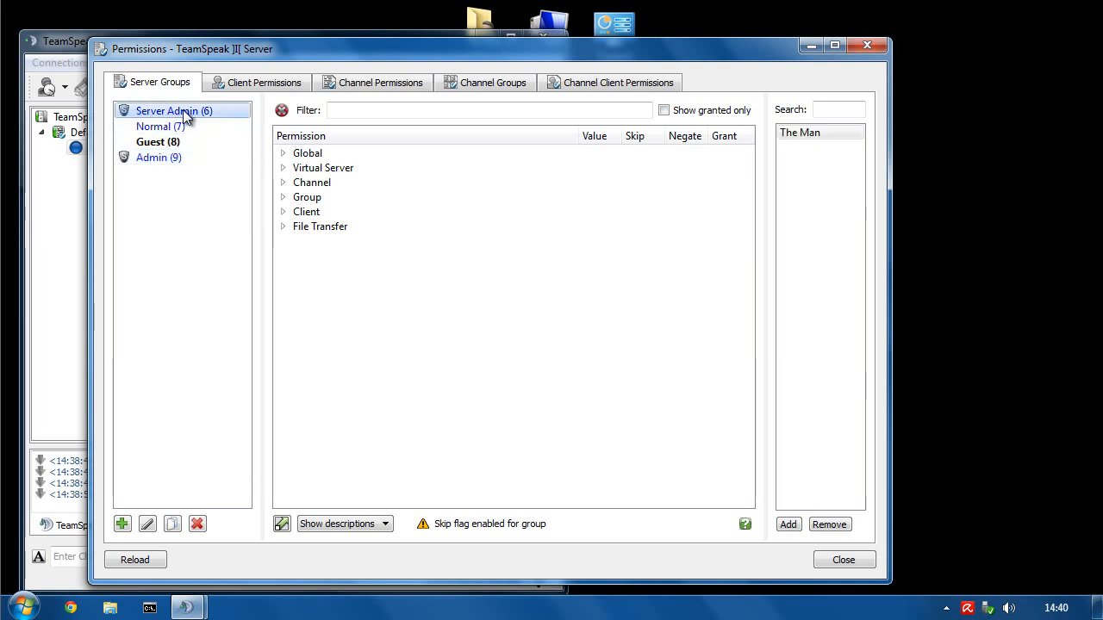
{"action": "left_click", "coordinate": [283, 198]}
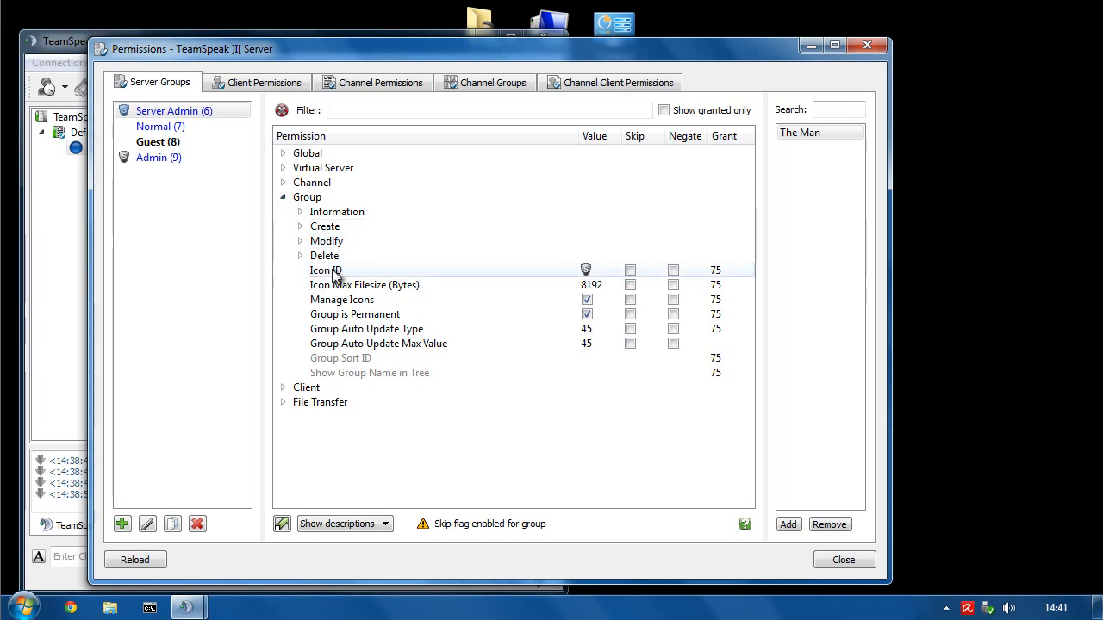
{"action": "double_click", "coordinate": [586, 270]}
{"action": "double_click", "coordinate": [587, 238]}
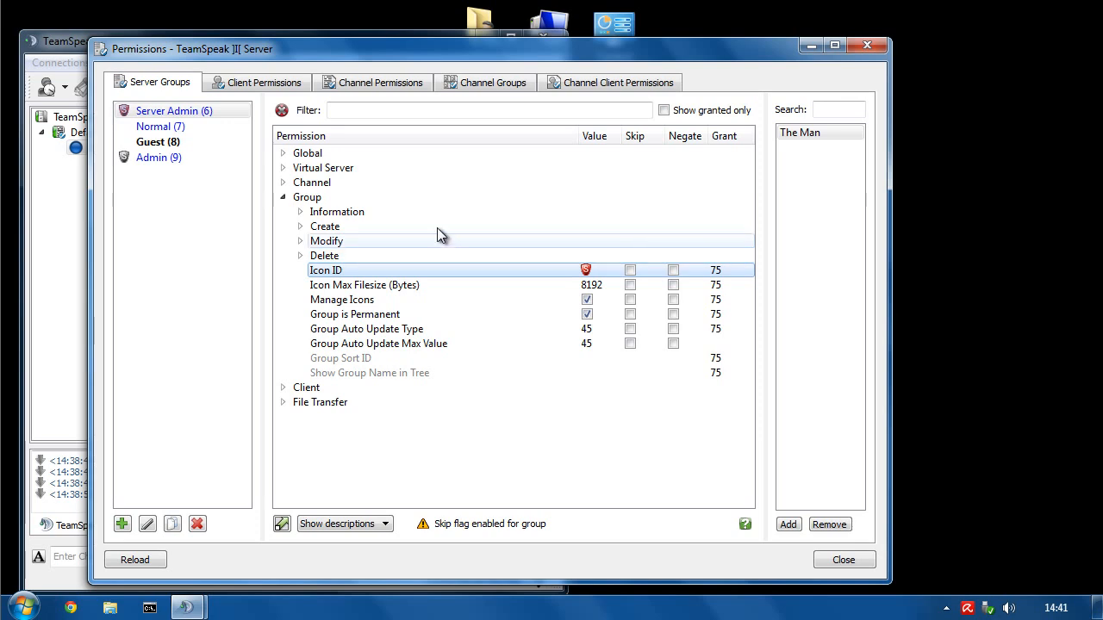
{"action": "left_click", "coordinate": [282, 197]}
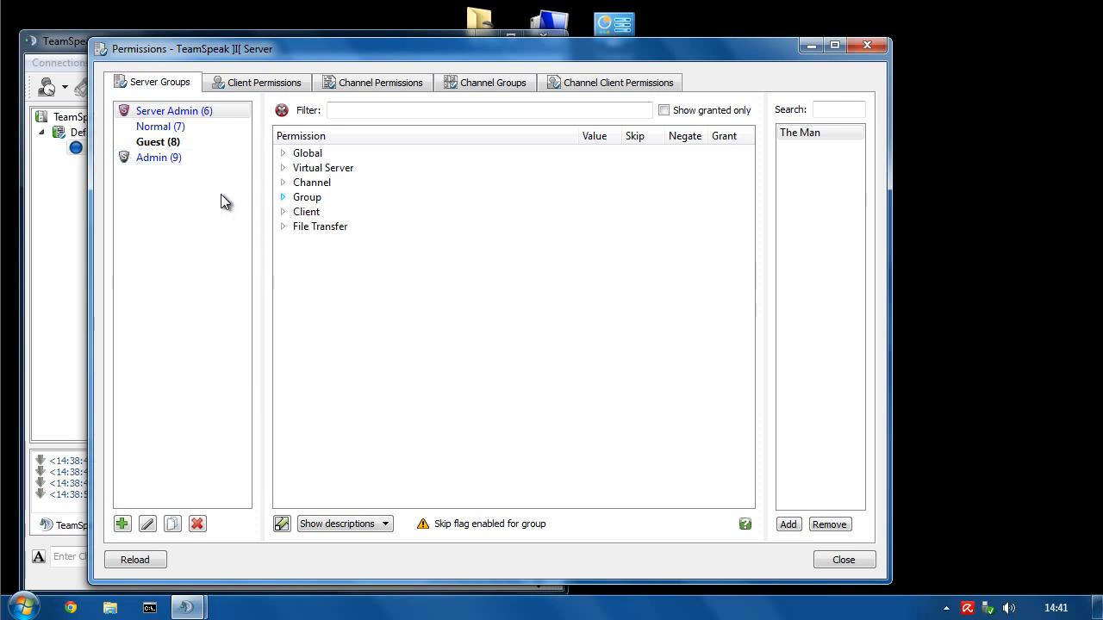
- Untick the Value of Skip Channel Group Permissions under Client for the Admin group
{"action": "left_click", "coordinate": [126, 157]}
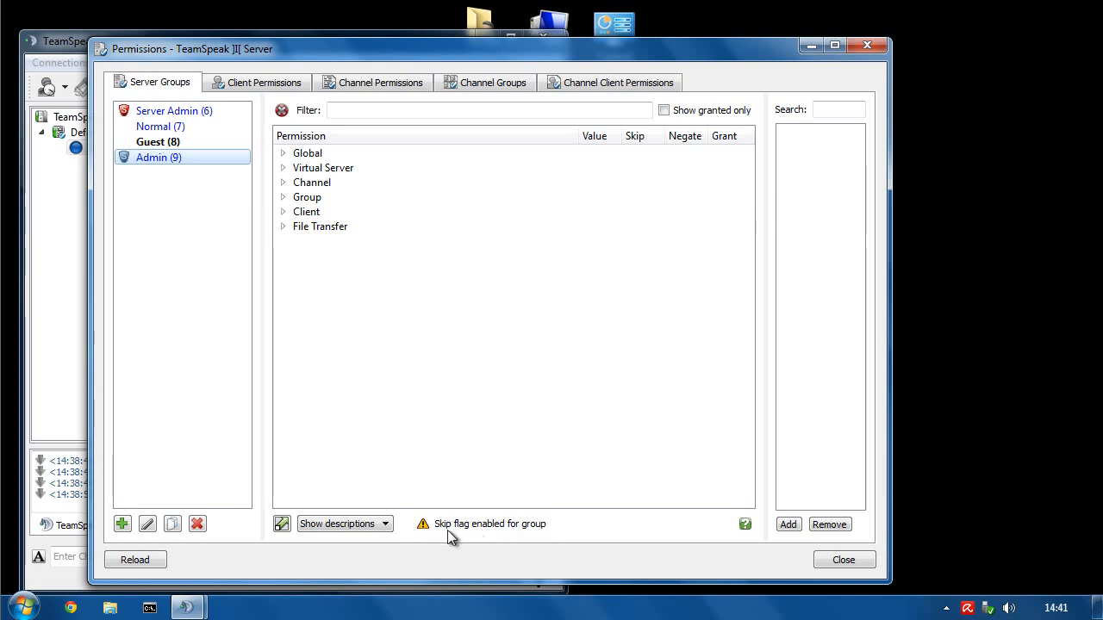
{"action": "left_click", "coordinate": [283, 213]}
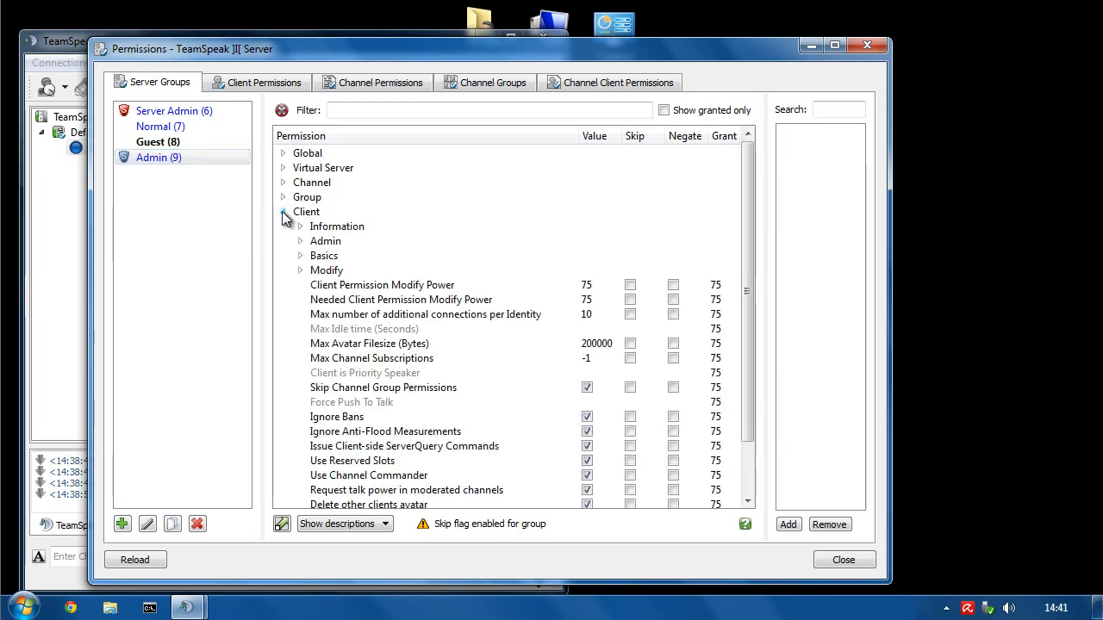
{"action": "left_click", "coordinate": [332, 392]}
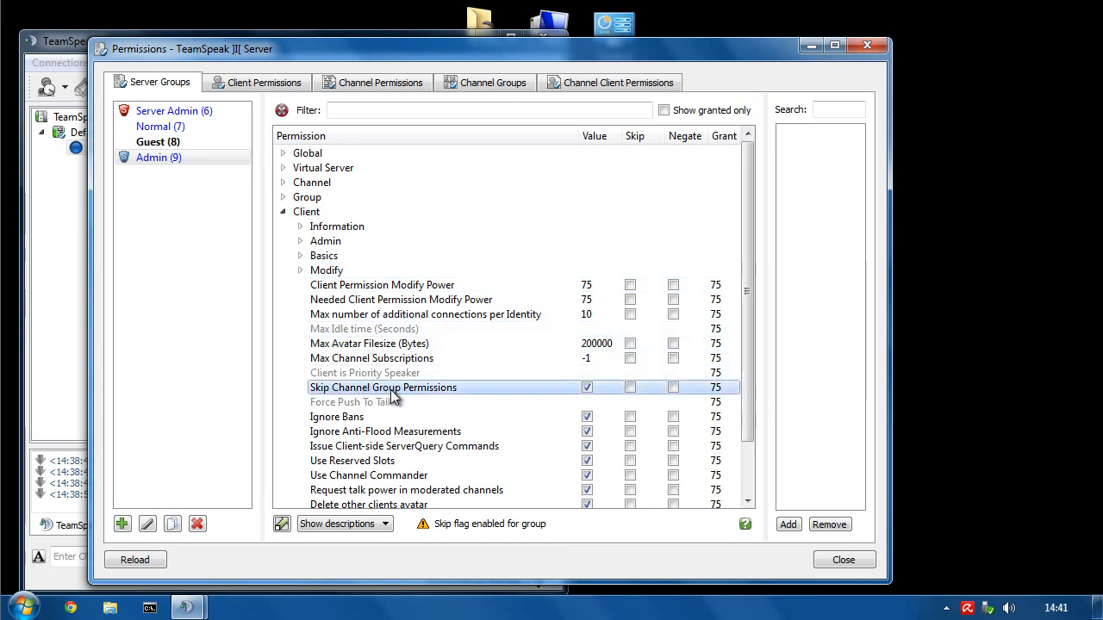
{"action": "left_click", "coordinate": [587, 388]}
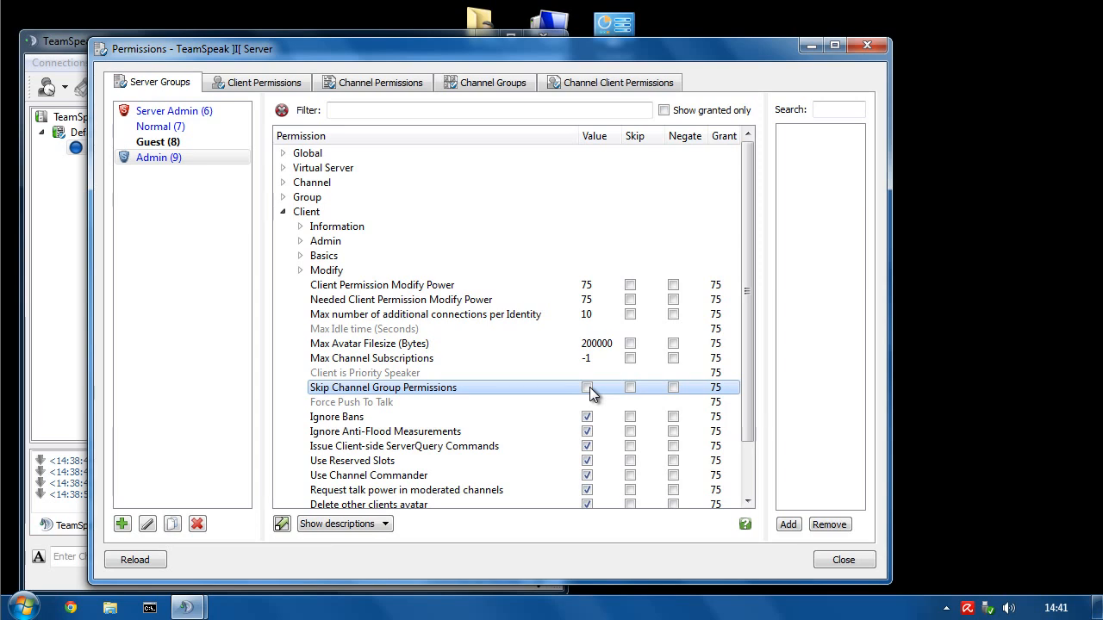
{"action": "mouse_move", "coordinate": [441, 392]}
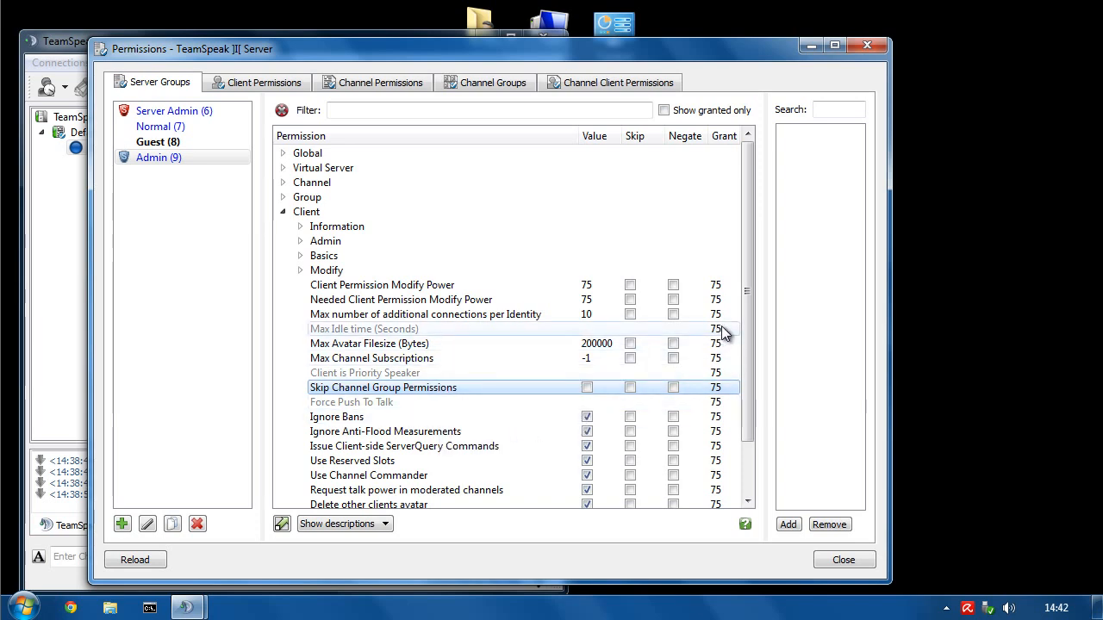
{"action": "mouse_move", "coordinate": [746, 329]}
{"action": "left_mouse_down"}
{"action": "mouse_move", "coordinate": [750, 359]}
{"action": "mouse_move", "coordinate": [744, 315]}
{"action": "left_mouse_up"}
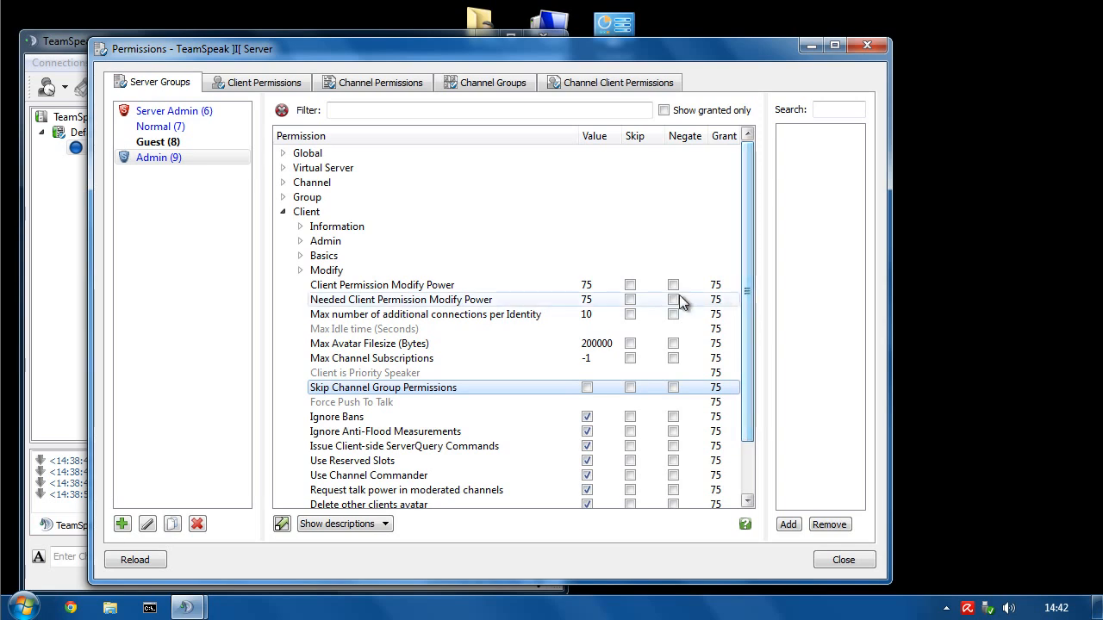
- Untick Ignore Channel Passwords under Channel > Access for the Admin group
{"action": "left_click", "coordinate": [283, 182]}
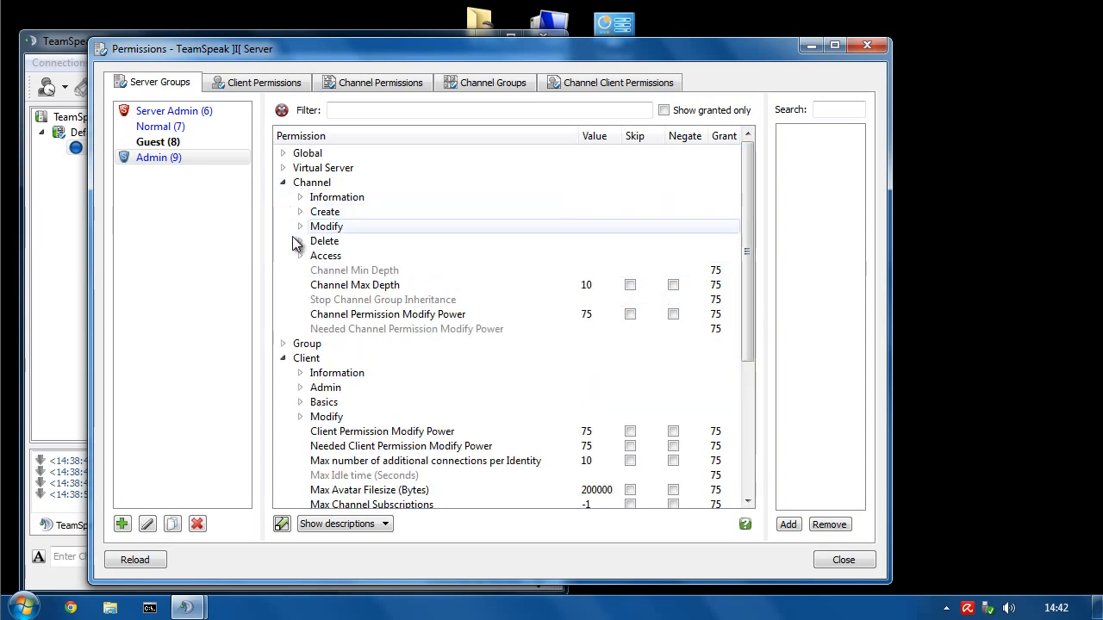
{"action": "left_click", "coordinate": [300, 256]}
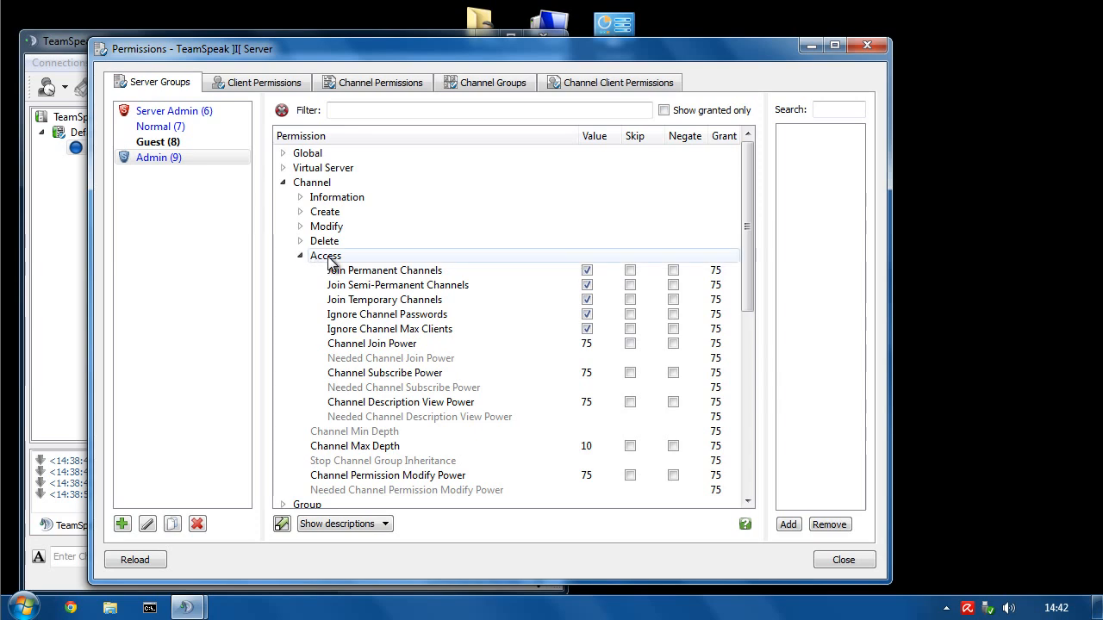
{"action": "left_click", "coordinate": [313, 256]}
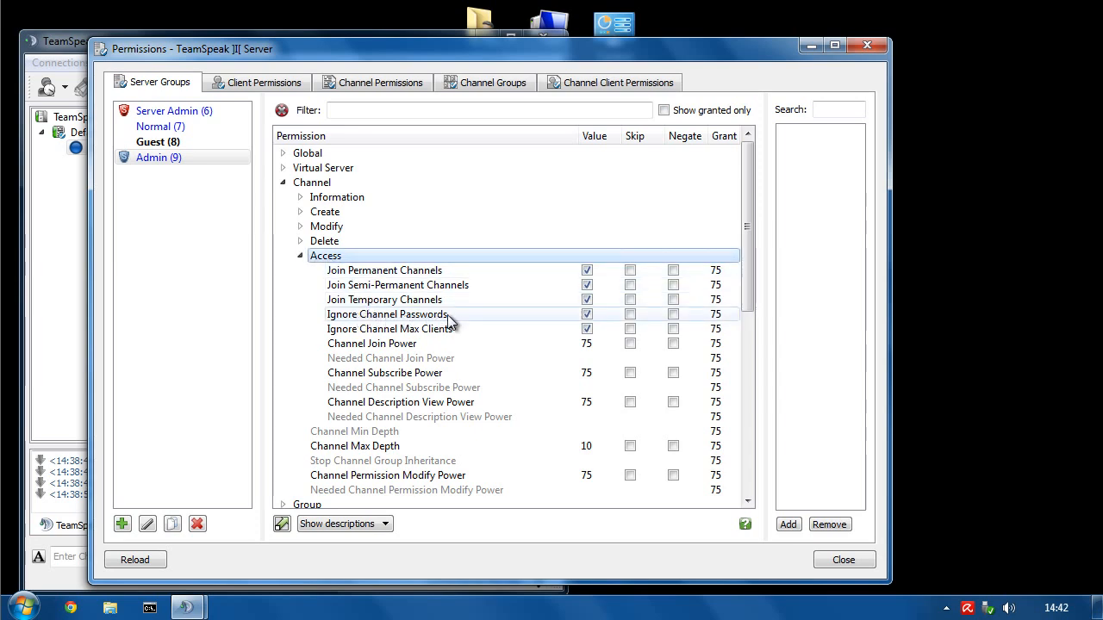
{"action": "left_click", "coordinate": [589, 316]}
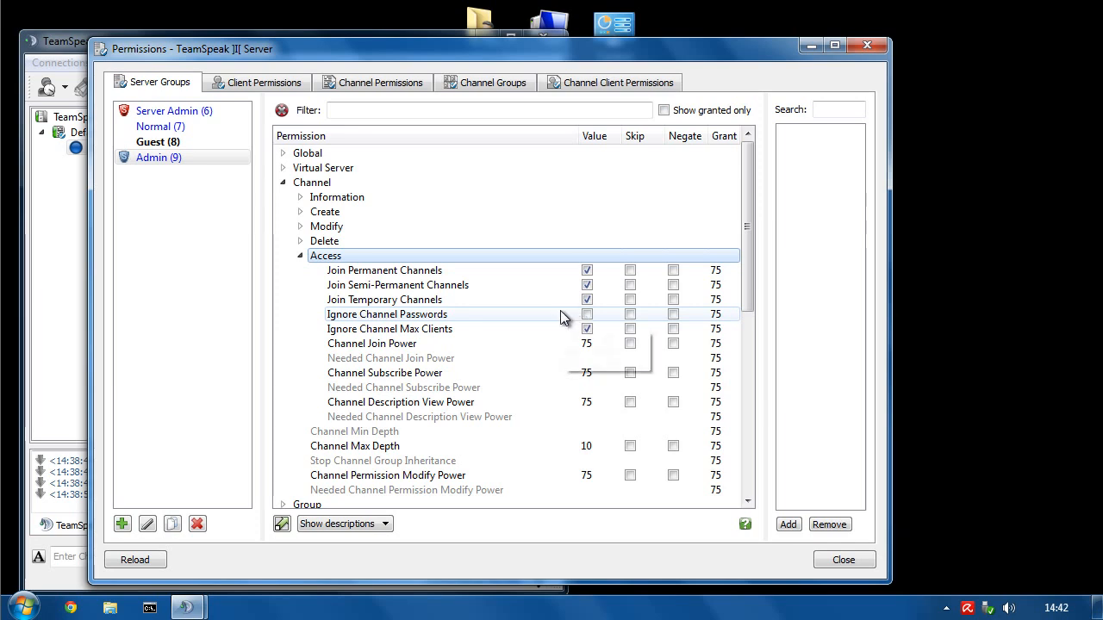
{"action": "scroll", "coordinate": [410, 326], "scroll_direction": "down", "scroll_amount": 8}
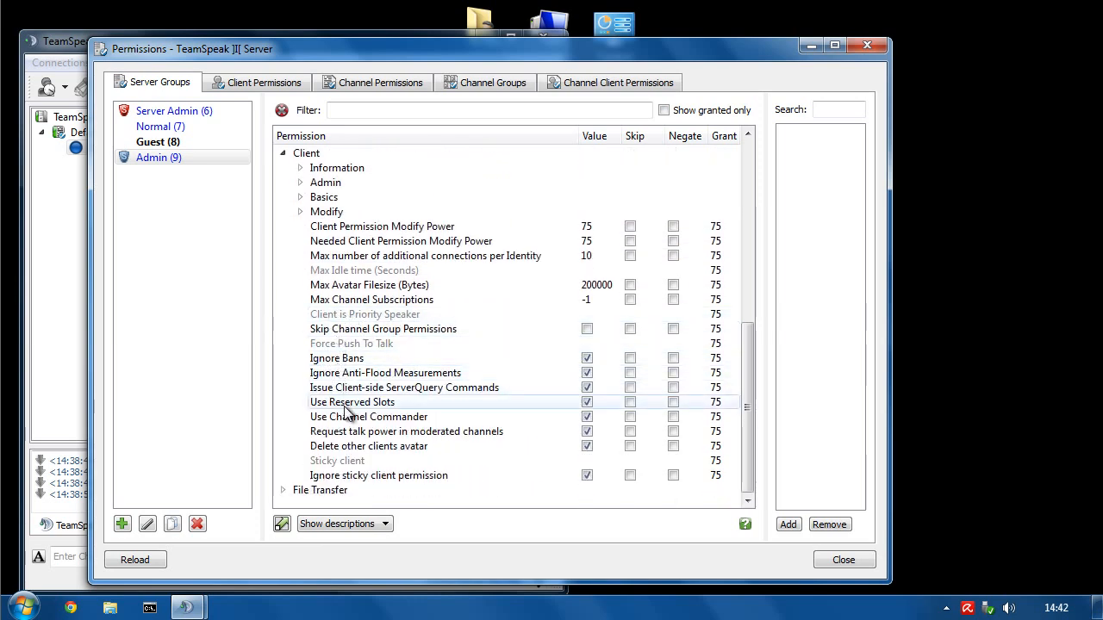
{"action": "left_click", "coordinate": [354, 328]}
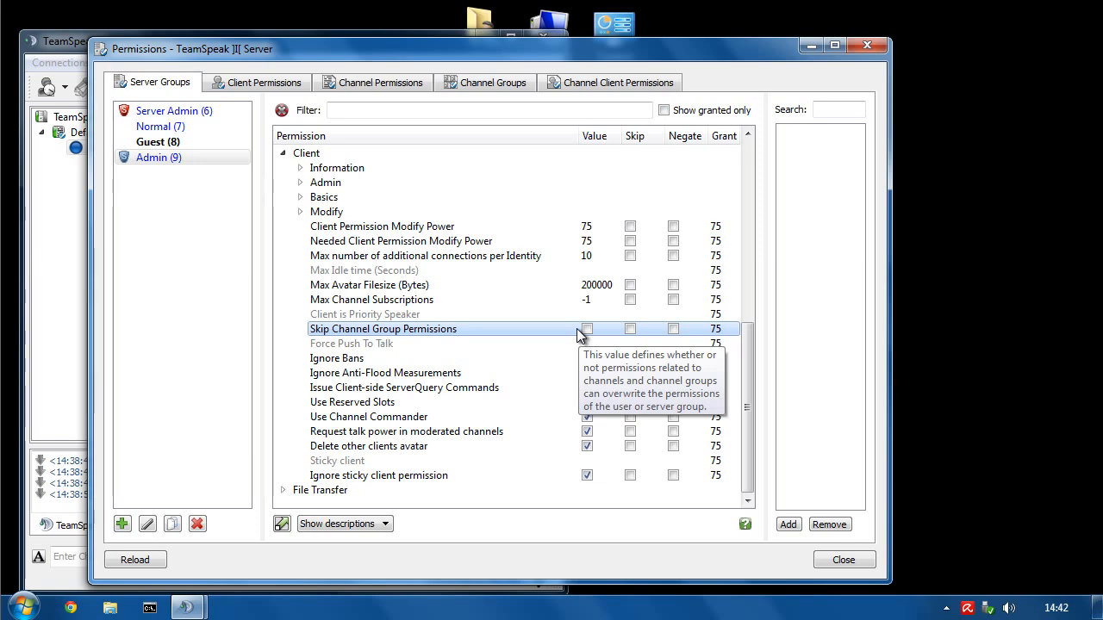
{"action": "scroll", "coordinate": [527, 364], "scroll_direction": "up", "scroll_amount": 4}
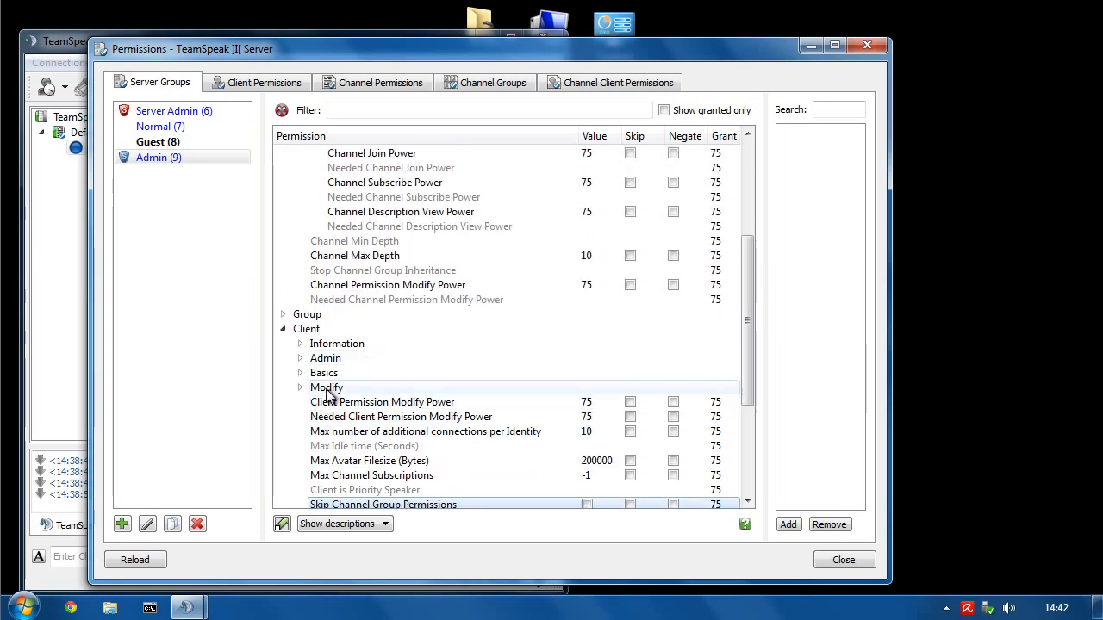
{"action": "scroll", "coordinate": [323, 392], "scroll_direction": "up", "scroll_amount": 4}
{"action": "left_click", "coordinate": [300, 256]}
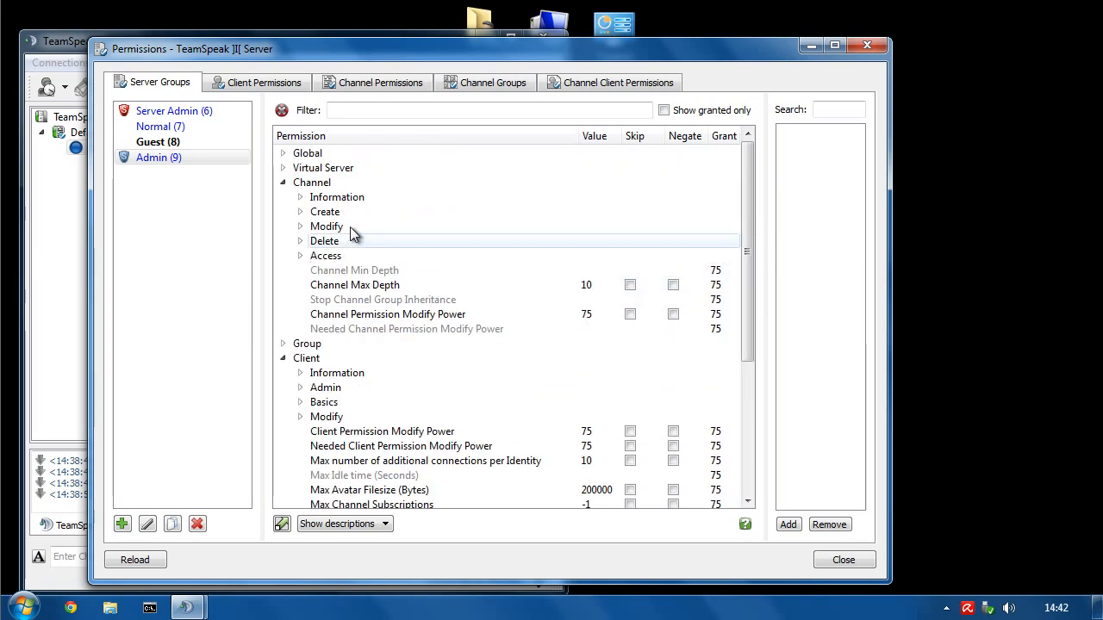
{"action": "left_click", "coordinate": [177, 157]}
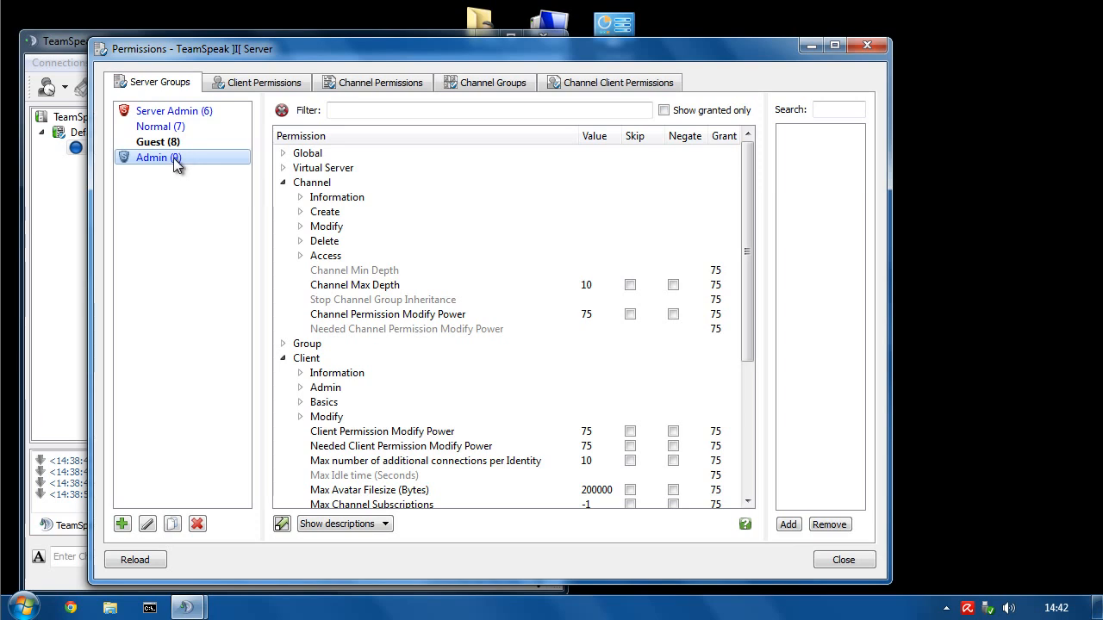
- Set the Admin group's Permission Modify Power to 70 under Group > Modify
{"action": "left_click", "coordinate": [283, 183]}
{"action": "left_click", "coordinate": [283, 211]}
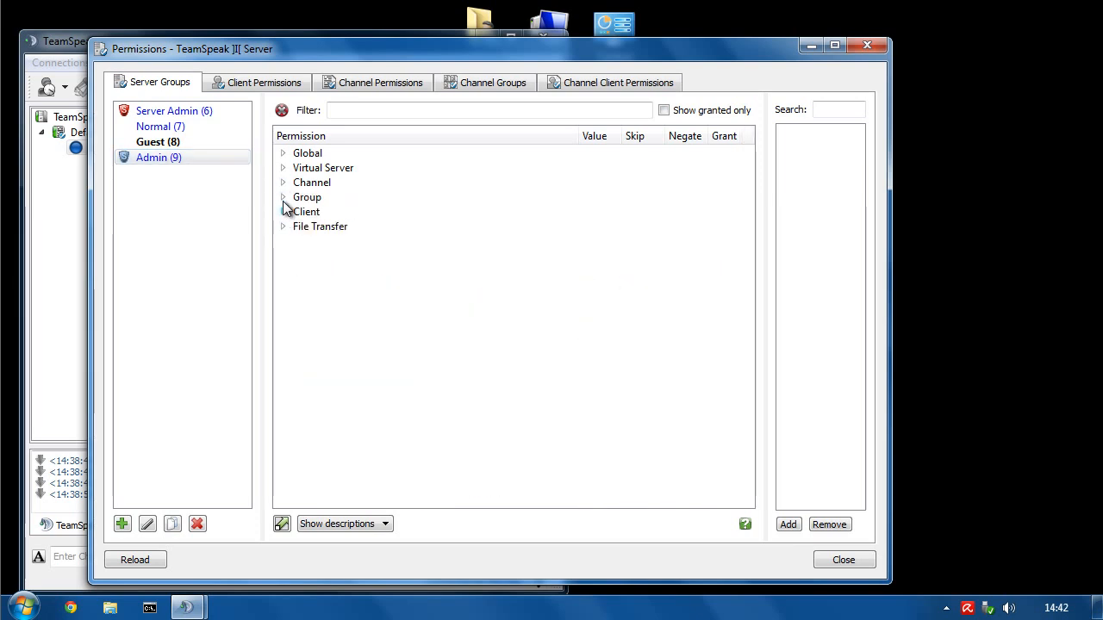
{"action": "left_click", "coordinate": [283, 198]}
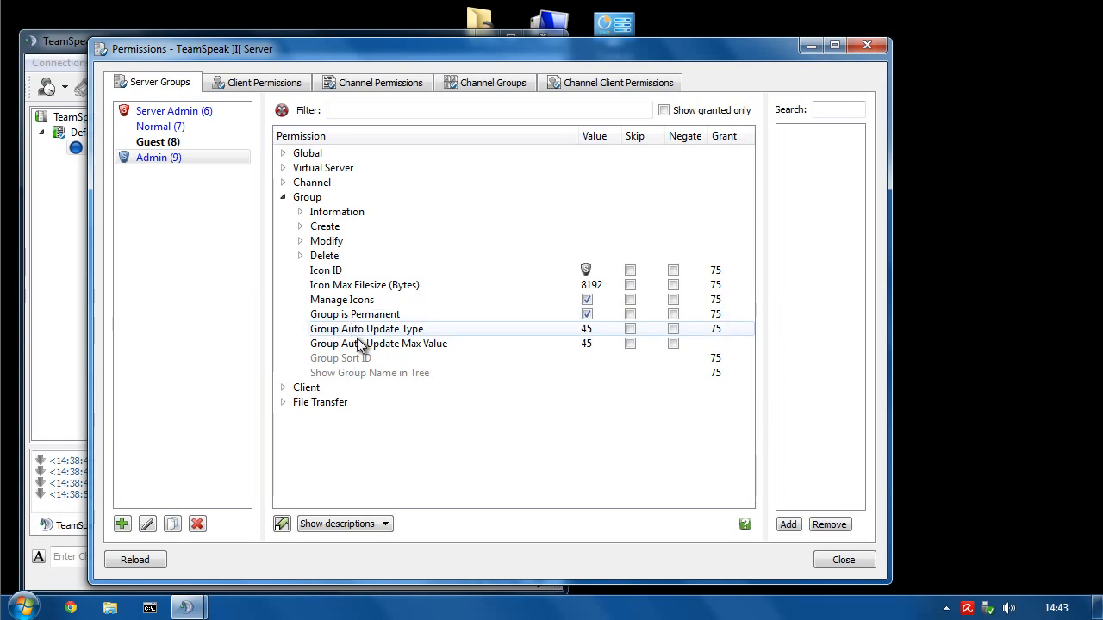
{"action": "left_click", "coordinate": [300, 241]}
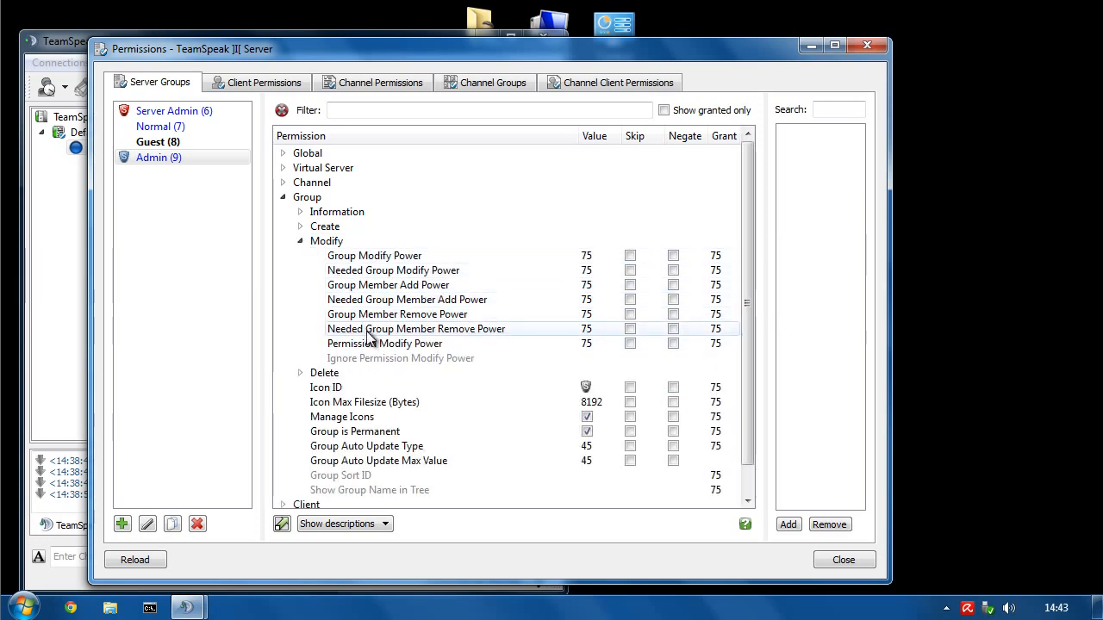
{"action": "left_click", "coordinate": [370, 346]}
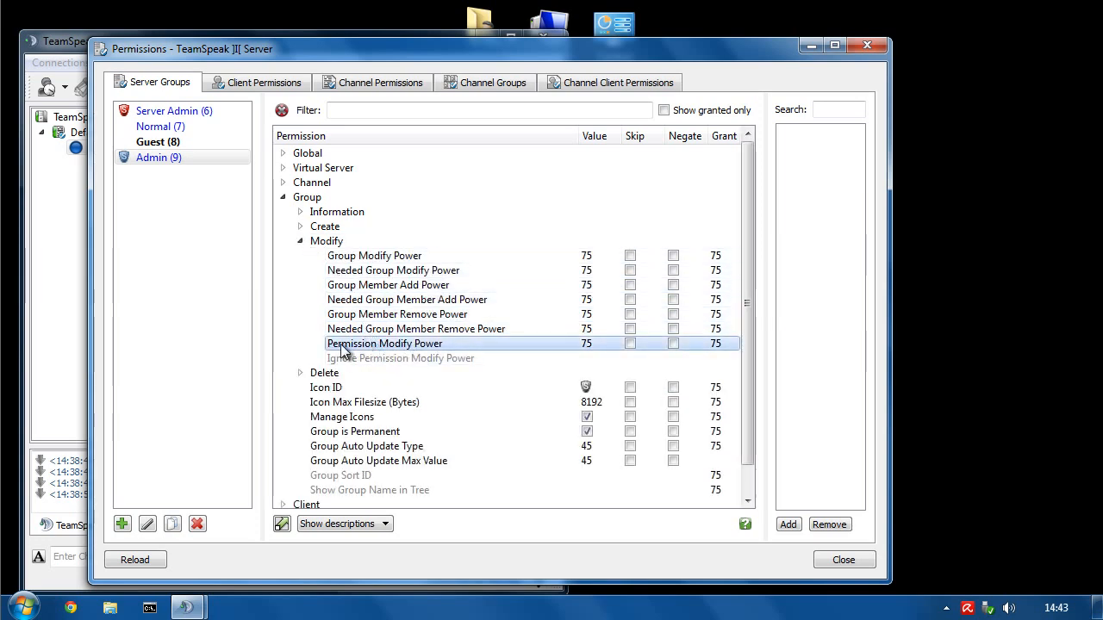
{"action": "double_click", "coordinate": [587, 345]}
{"action": "type", "text": "75"}
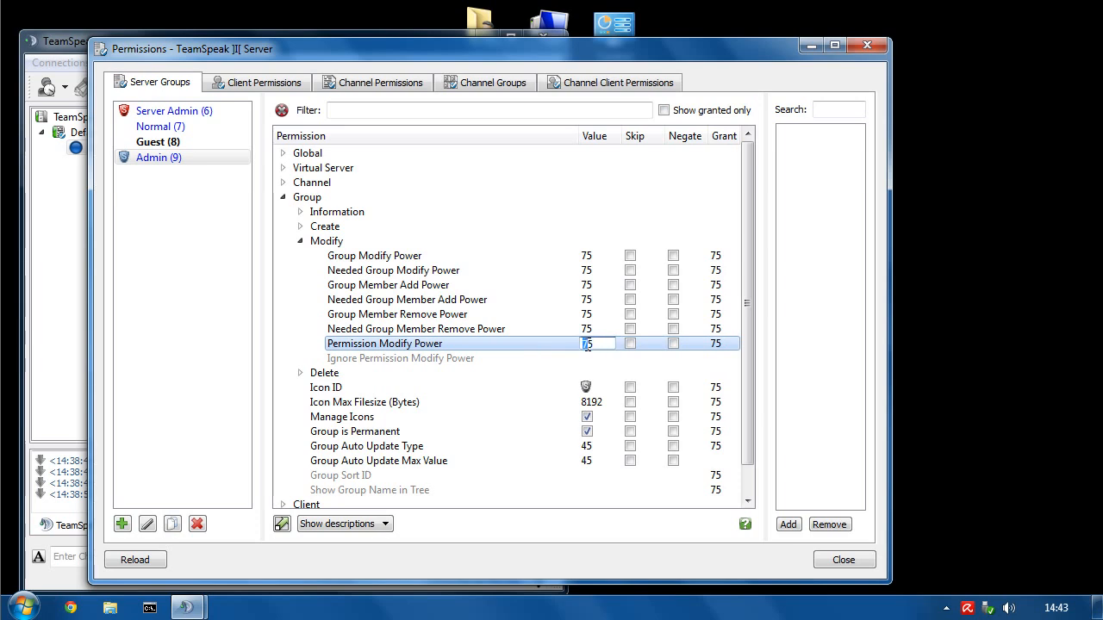
{"action": "key", "text": "Return"}
{"action": "double_click", "coordinate": [587, 344]}
{"action": "type", "text": "70"}
{"action": "key", "text": "Return"}
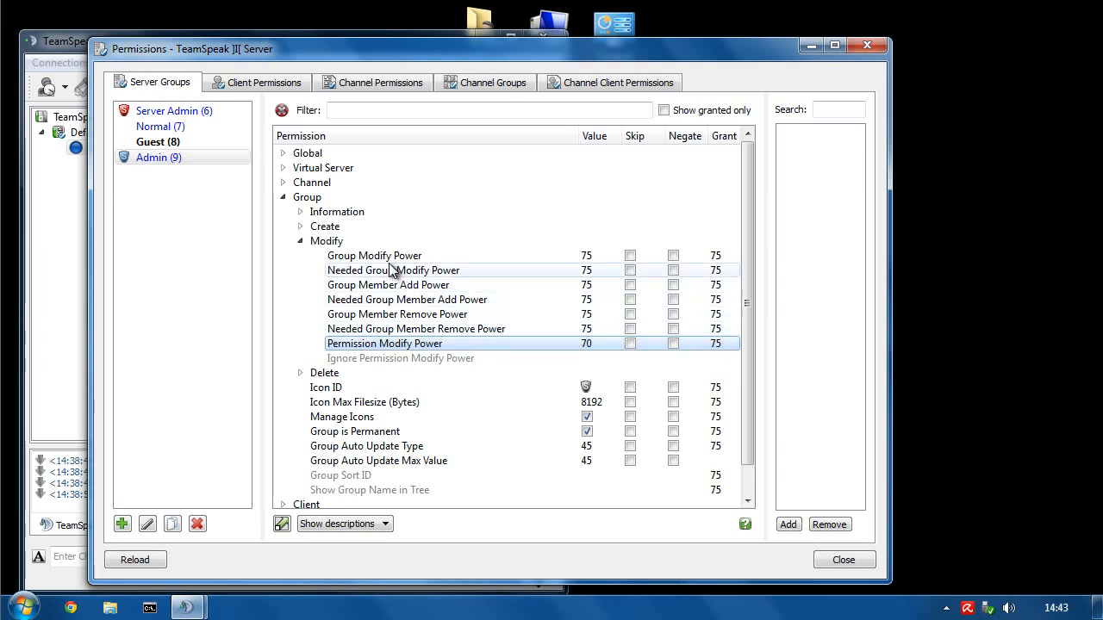
- Set Group Modify Power to 70, leaving Needed Group Modify Power unchanged
{"action": "double_click", "coordinate": [590, 256]}
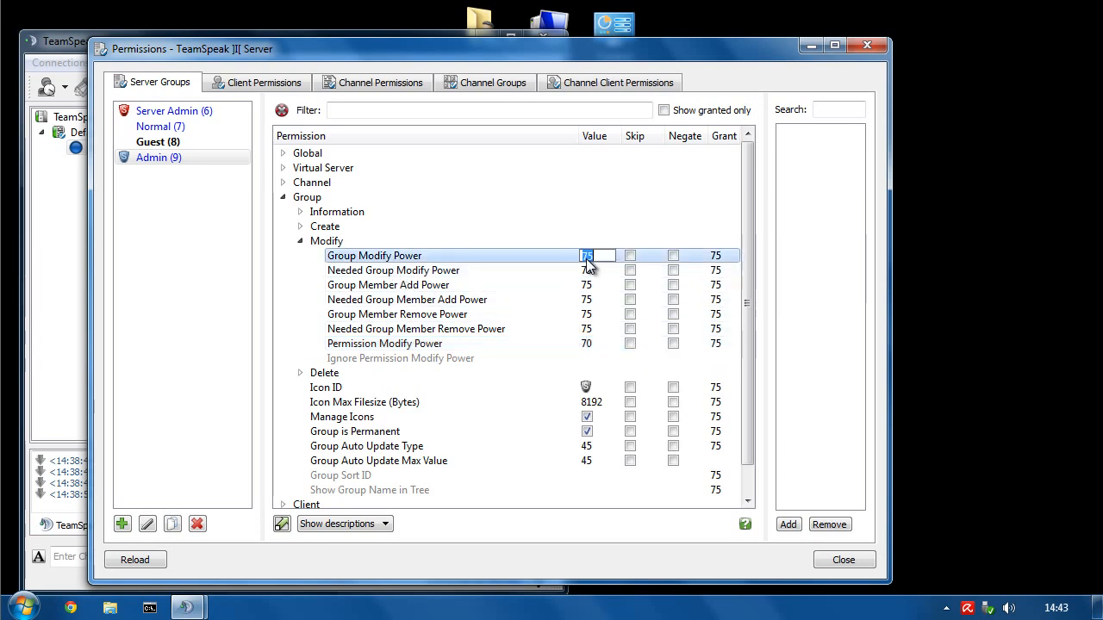
{"action": "type", "text": "70"}
{"action": "key", "text": "Return"}
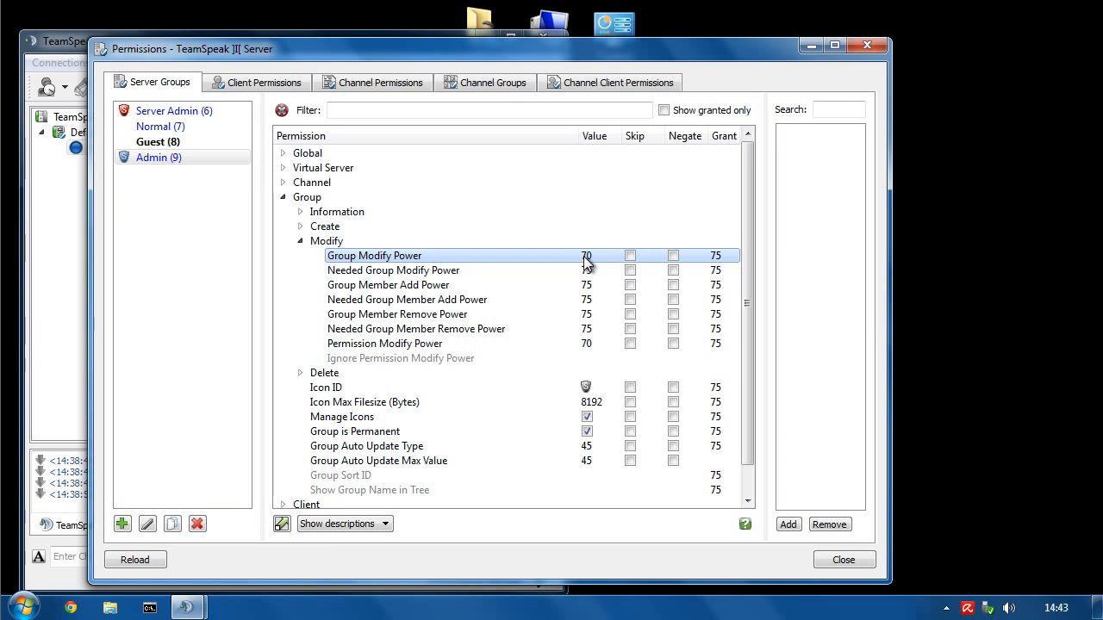
{"action": "left_click", "coordinate": [127, 160]}
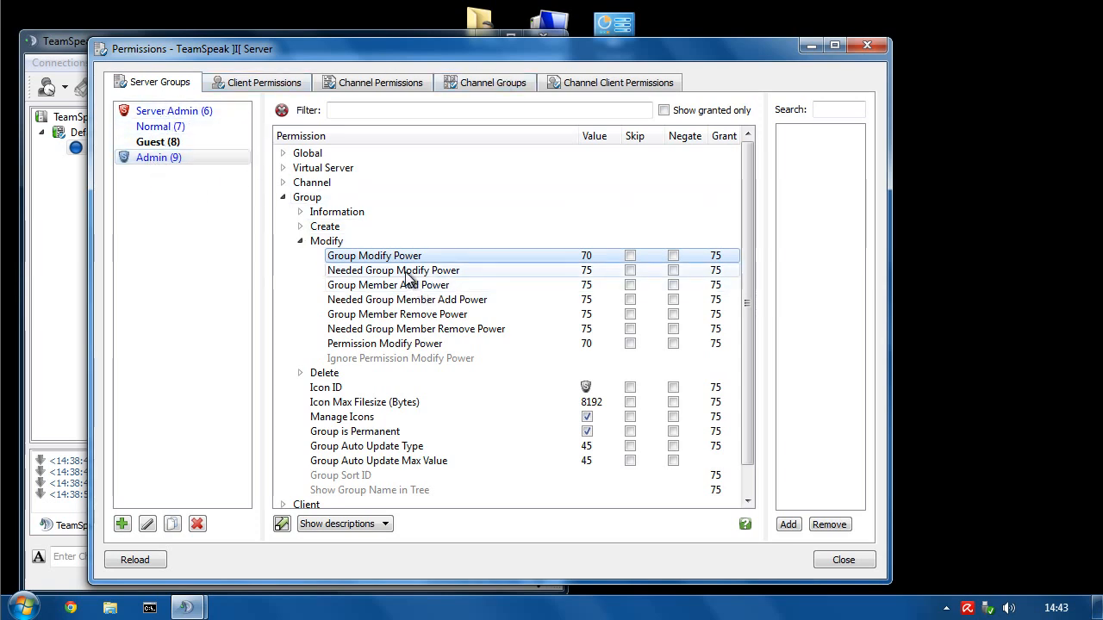
{"action": "left_click", "coordinate": [379, 273]}
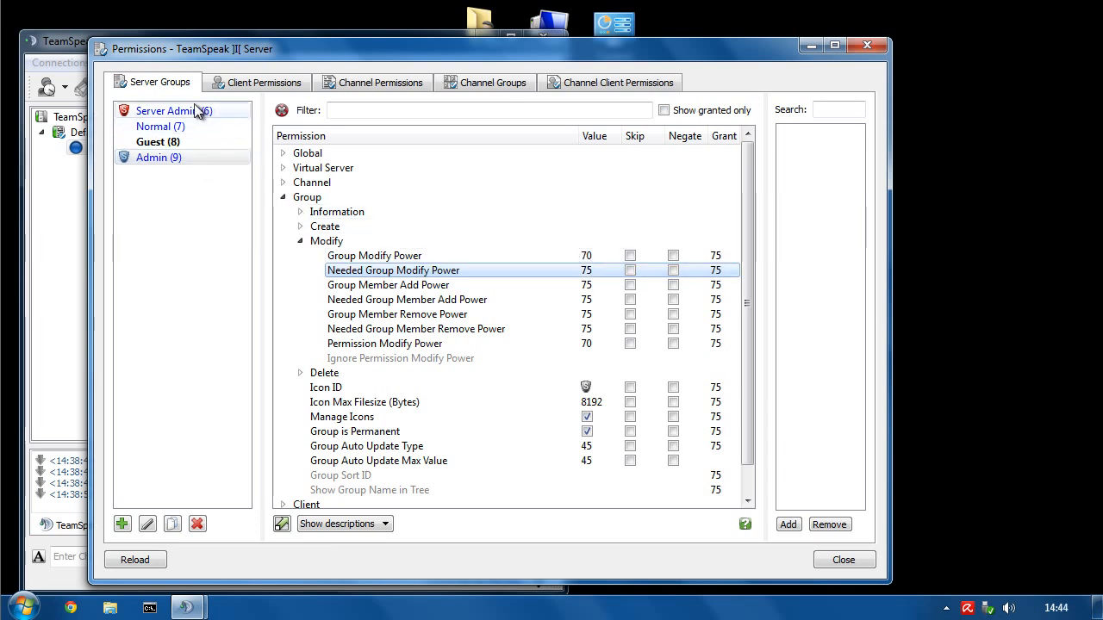
{"action": "left_click", "coordinate": [190, 160]}
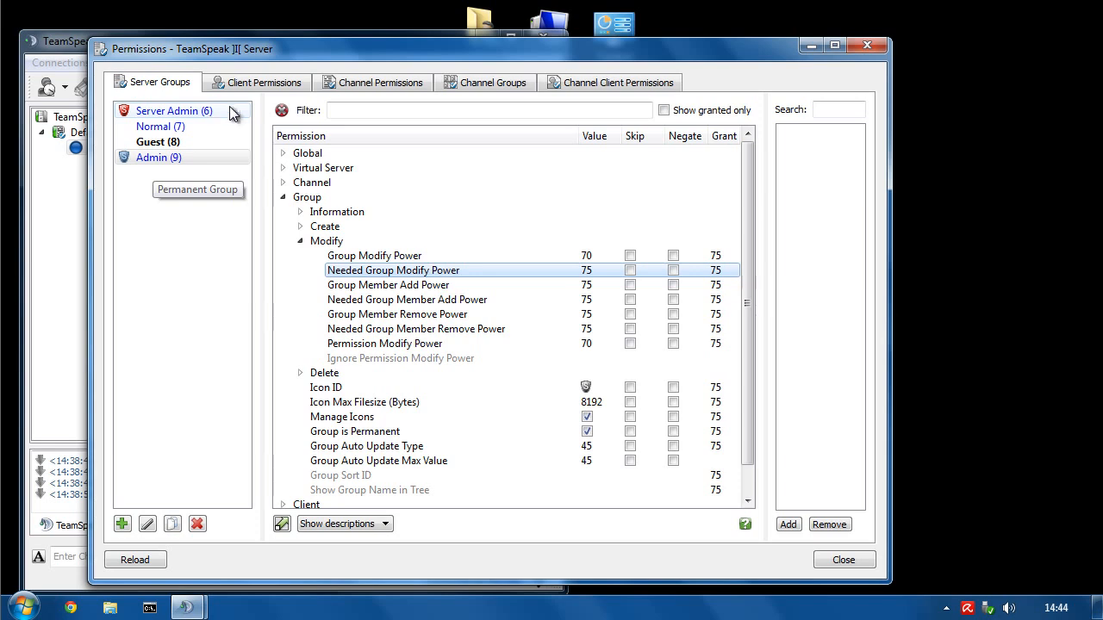
- Set Group Member Add Power and Group Member Remove Power to 70
{"action": "left_click", "coordinate": [446, 290]}
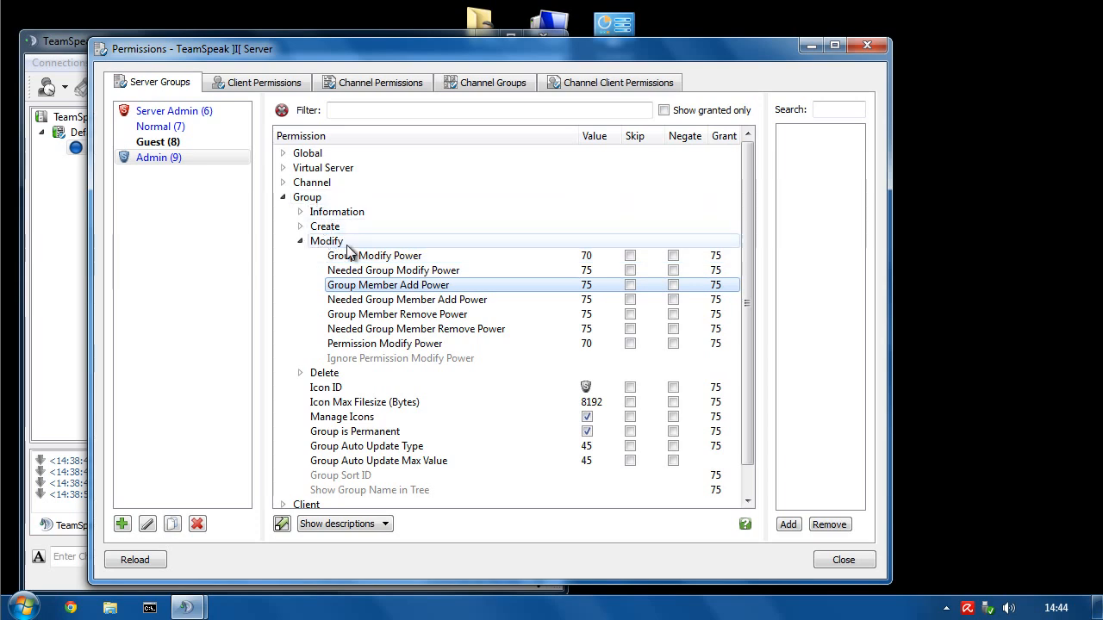
{"action": "double_click", "coordinate": [594, 288]}
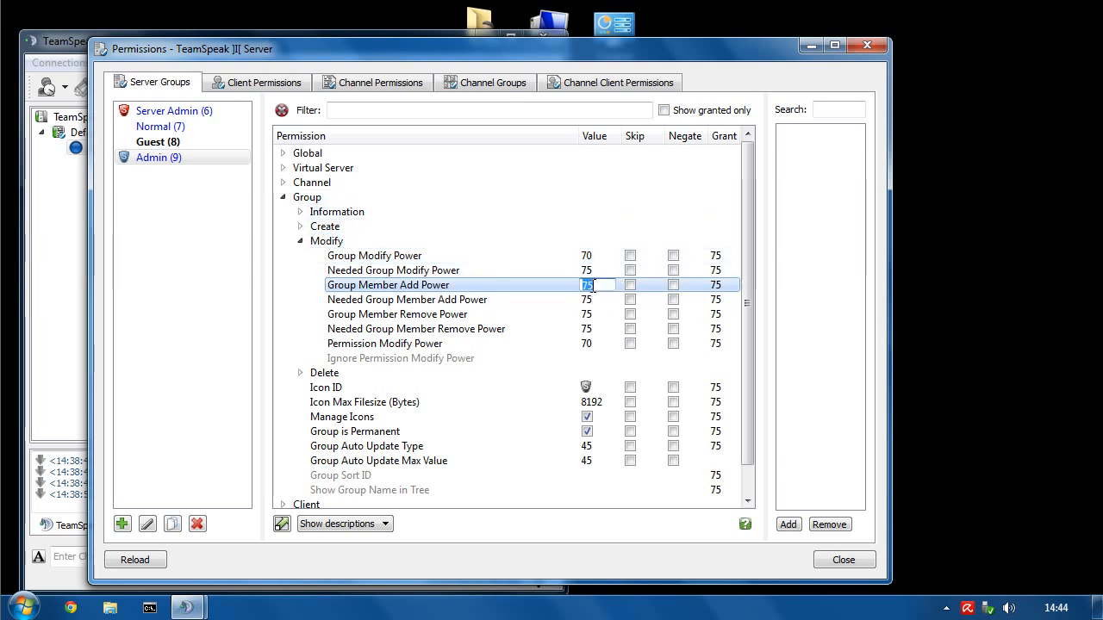
{"action": "type", "text": "70"}
{"action": "key", "text": "Return"}
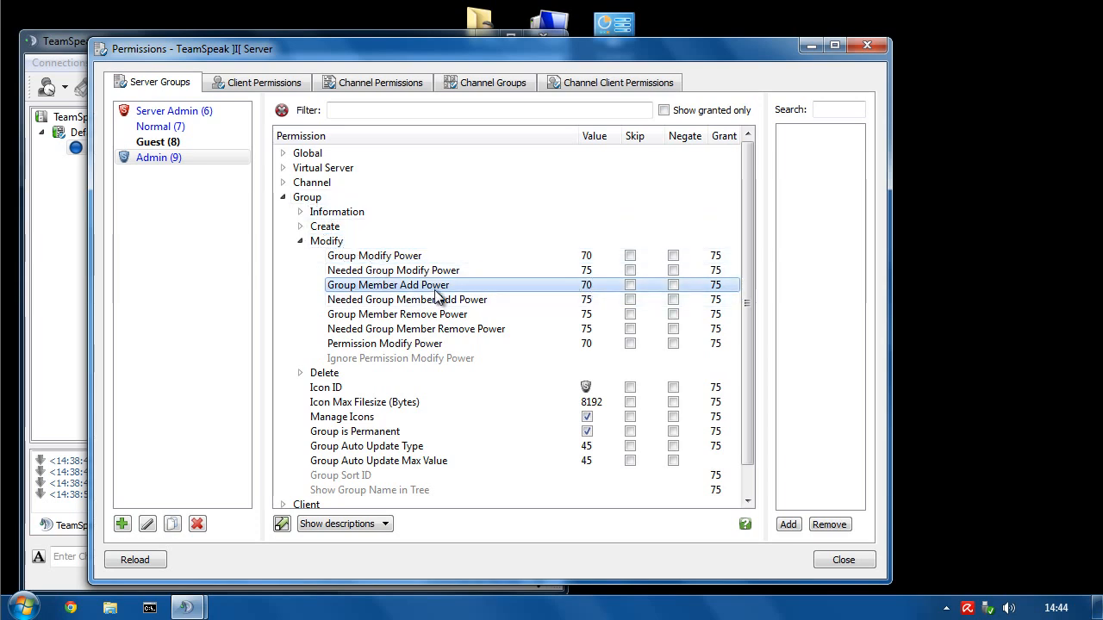
{"action": "left_click", "coordinate": [358, 315]}
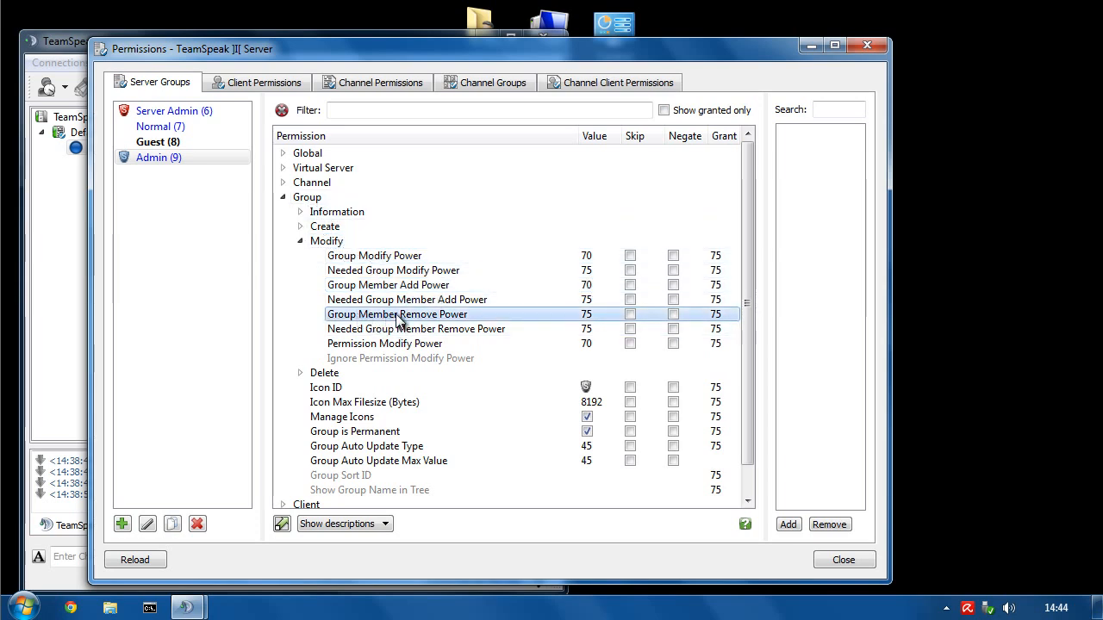
{"action": "double_click", "coordinate": [593, 317]}
{"action": "type", "text": "70"}
{"action": "key", "text": "Return"}
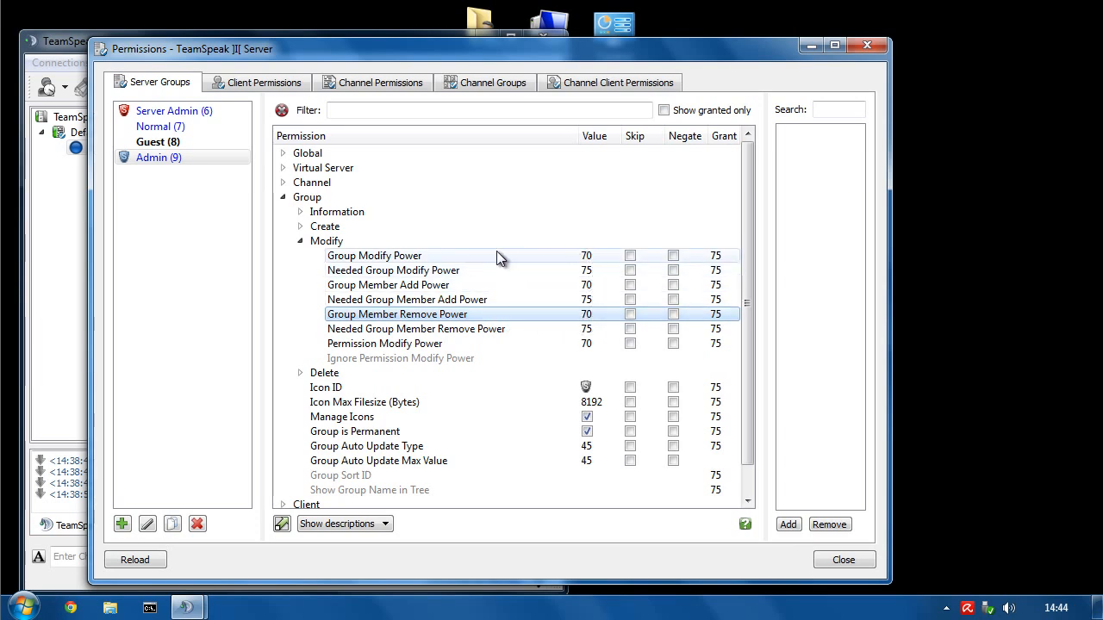
{"action": "left_click", "coordinate": [482, 343]}
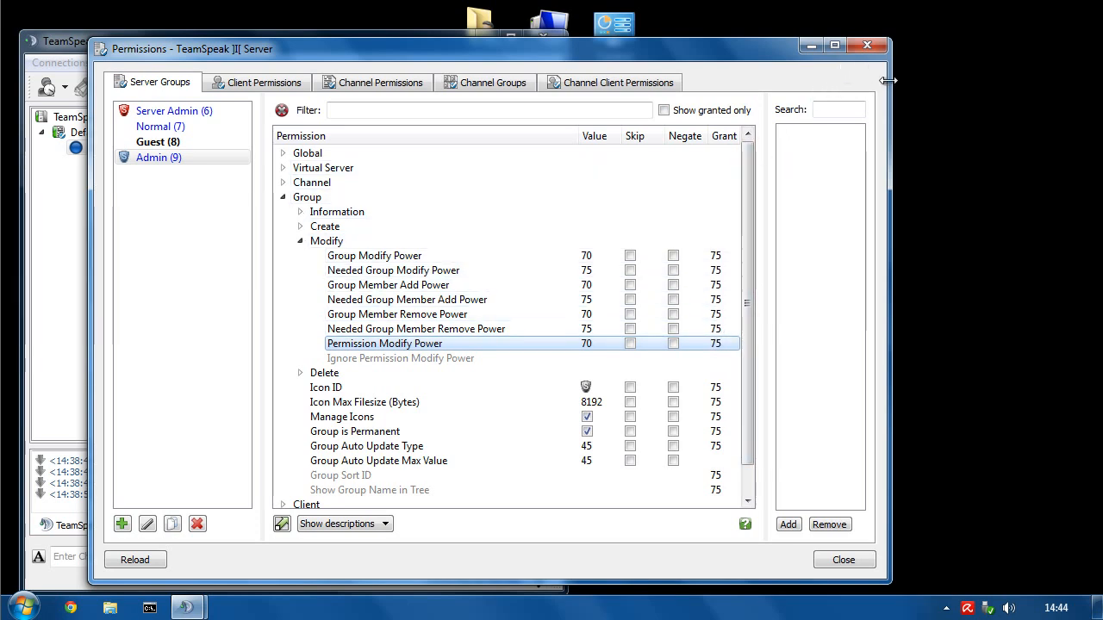
- Widen the Permissions window to show all columns, then review the Group permission tooltips
{"action": "left_click_drag", "start_coordinate": [887, 80], "coordinate": [1031, 80]}
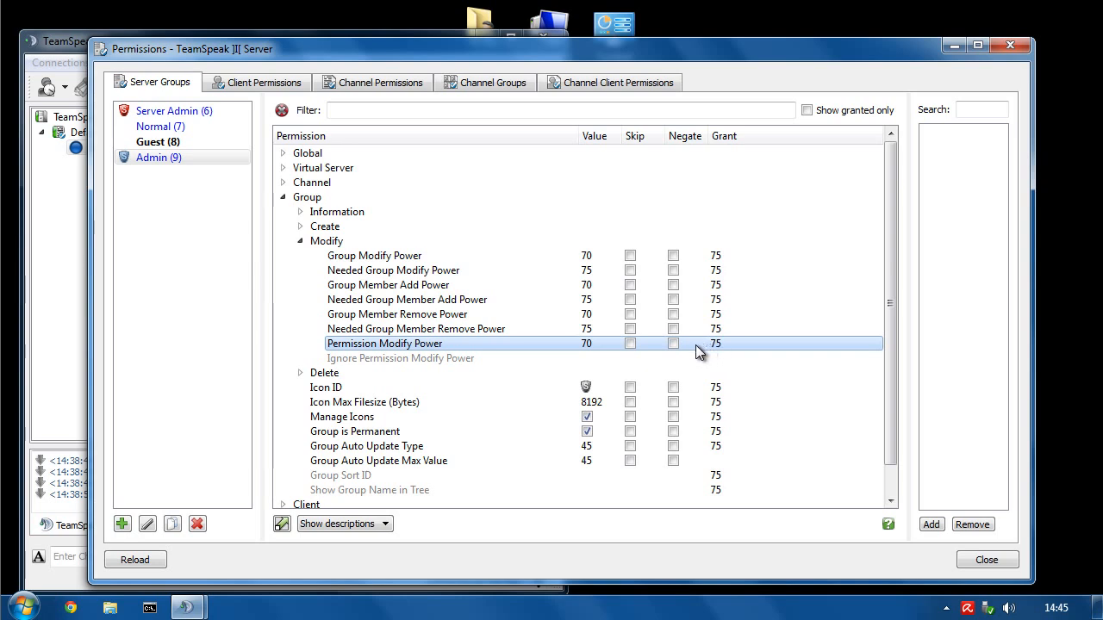
{"action": "mouse_move", "coordinate": [366, 266]}
{"action": "mouse_move", "coordinate": [419, 351]}
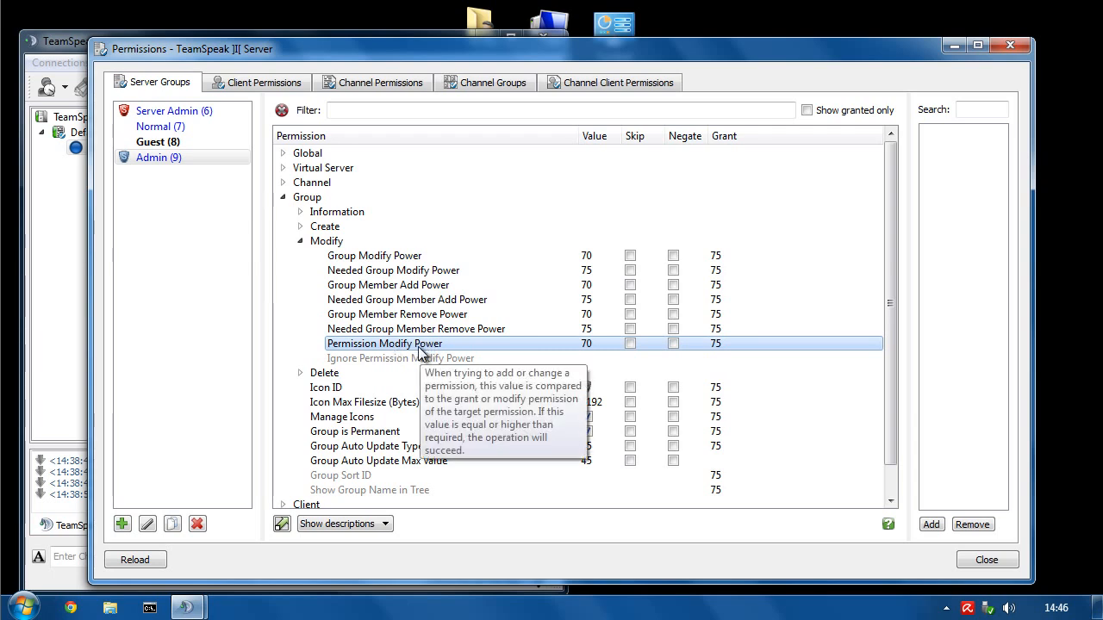
- Lower Channel Permission Modify Power to 70 in the Channel category
{"action": "left_click", "coordinate": [283, 197]}
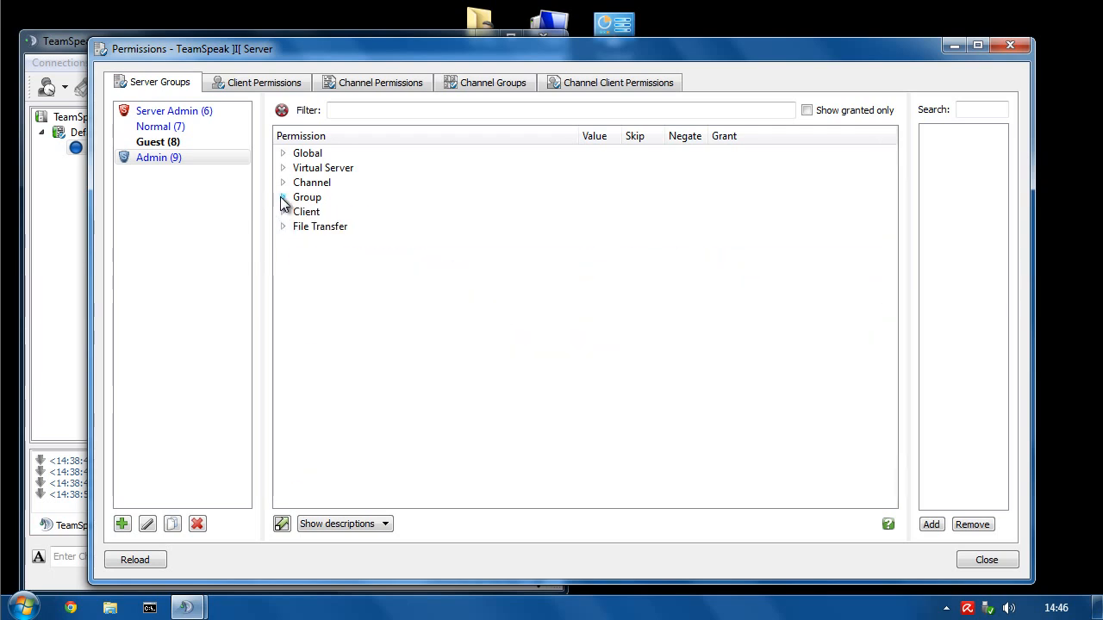
{"action": "left_click", "coordinate": [282, 183]}
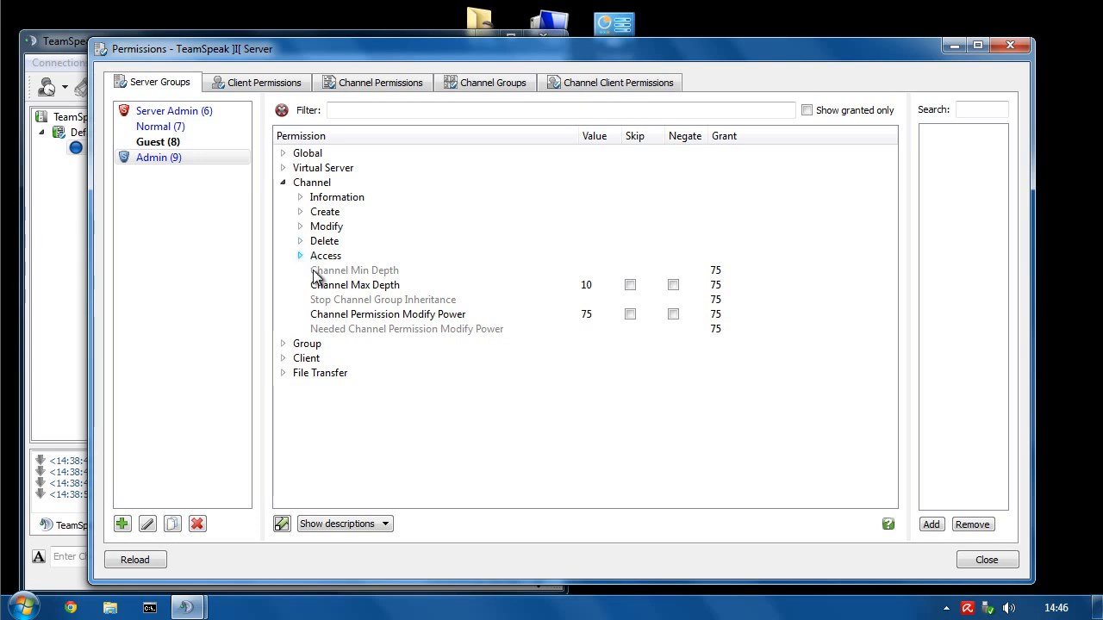
{"action": "left_click", "coordinate": [310, 317]}
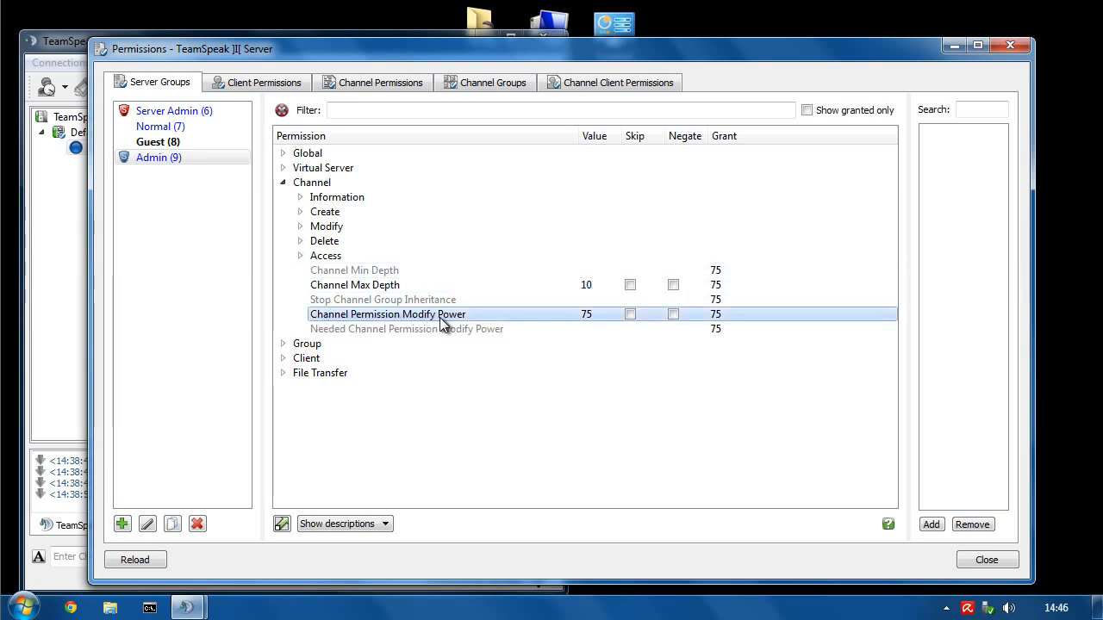
{"action": "double_click", "coordinate": [594, 315]}
{"action": "type", "text": "7"}
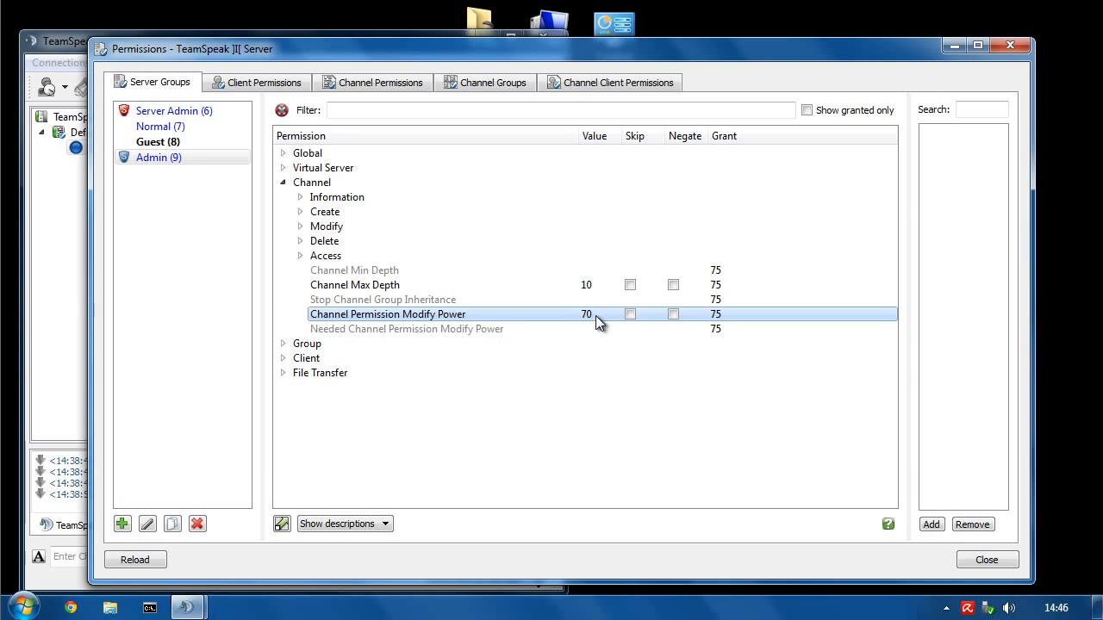
- Set Channel Modify Power under Channel > Modify to 70
{"action": "left_click", "coordinate": [300, 227]}
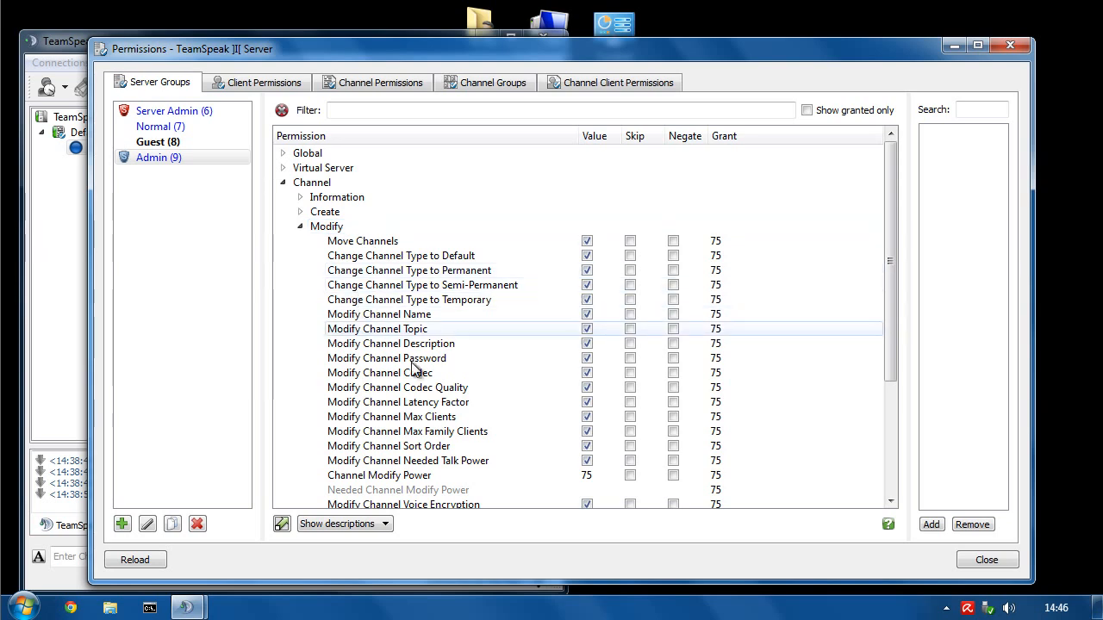
{"action": "scroll", "coordinate": [414, 368], "scroll_direction": "down", "scroll_amount": 3}
{"action": "left_click", "coordinate": [351, 343]}
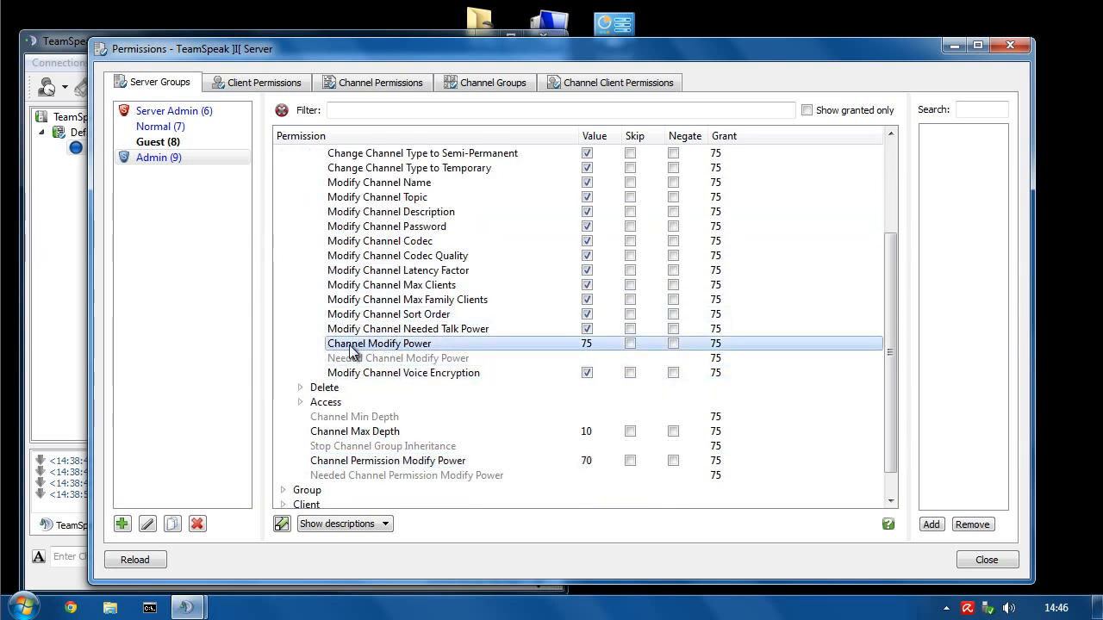
{"action": "double_click", "coordinate": [587, 344]}
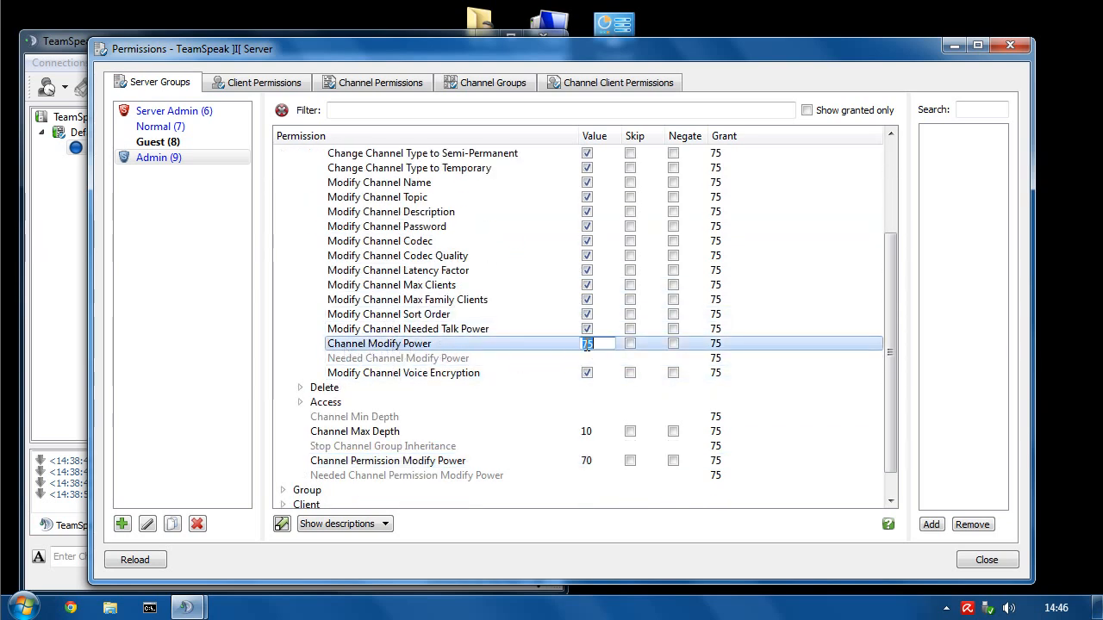
{"action": "type", "text": "70"}
{"action": "key", "text": "Return"}
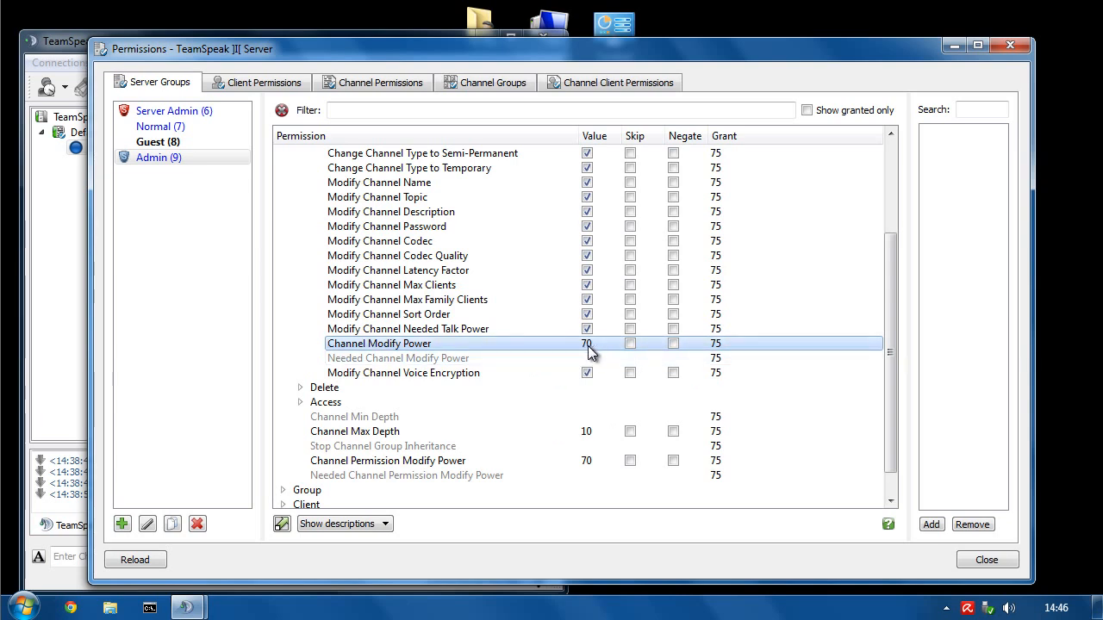
{"action": "scroll", "coordinate": [586, 349], "scroll_direction": "up", "scroll_amount": 3}
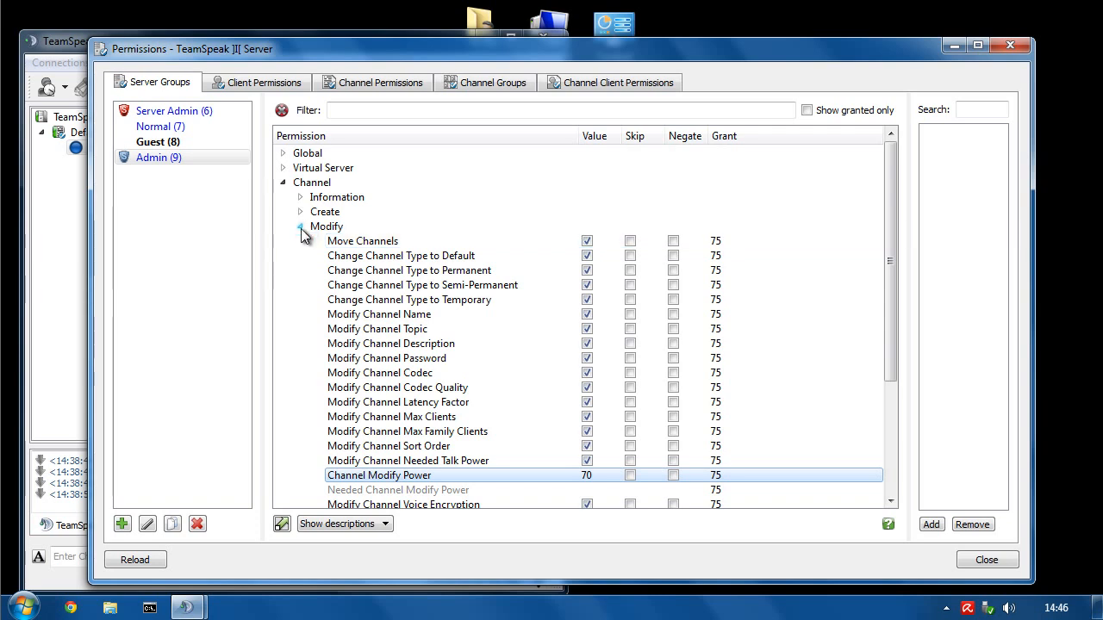
{"action": "left_click", "coordinate": [300, 228]}
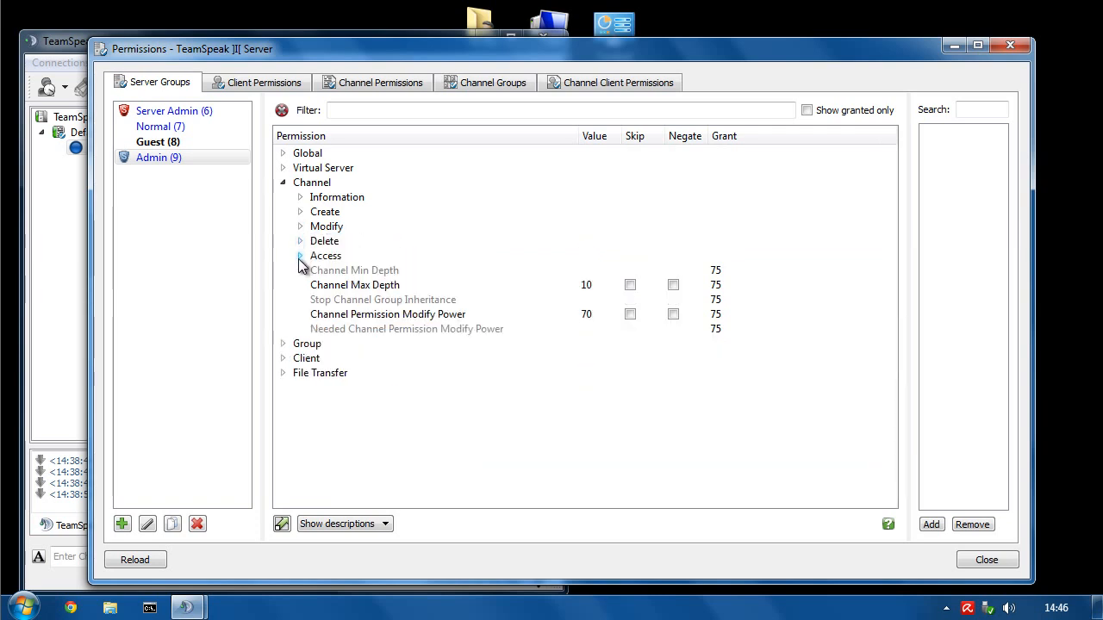
- Set the Admin group's Channel Delete Power to 70, then show the Channel Access permissions
{"action": "left_click", "coordinate": [301, 242]}
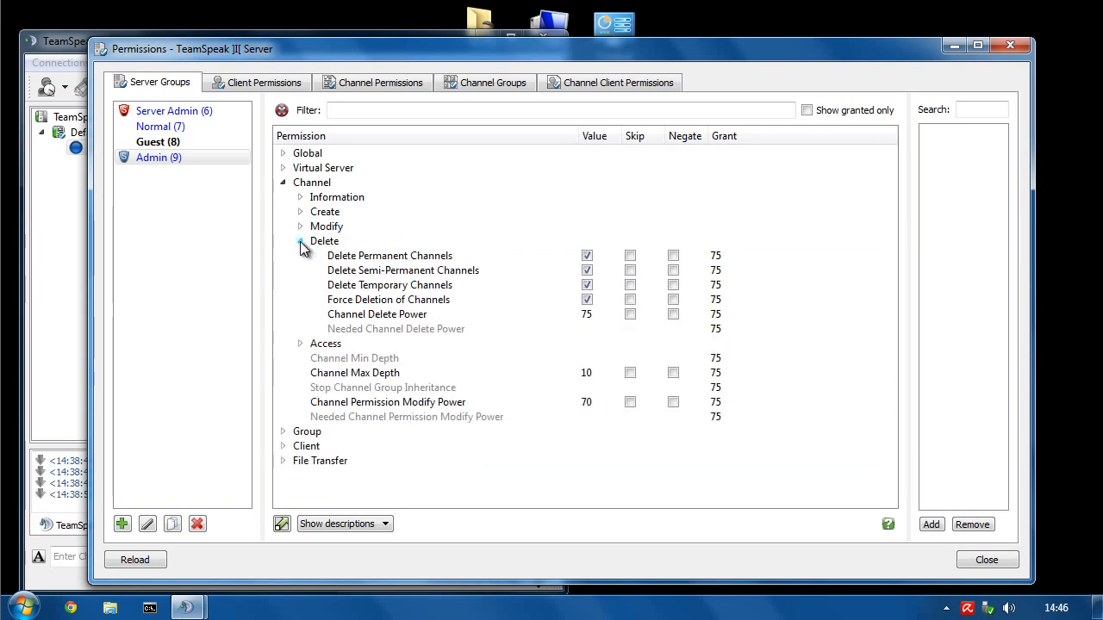
{"action": "left_click", "coordinate": [379, 316]}
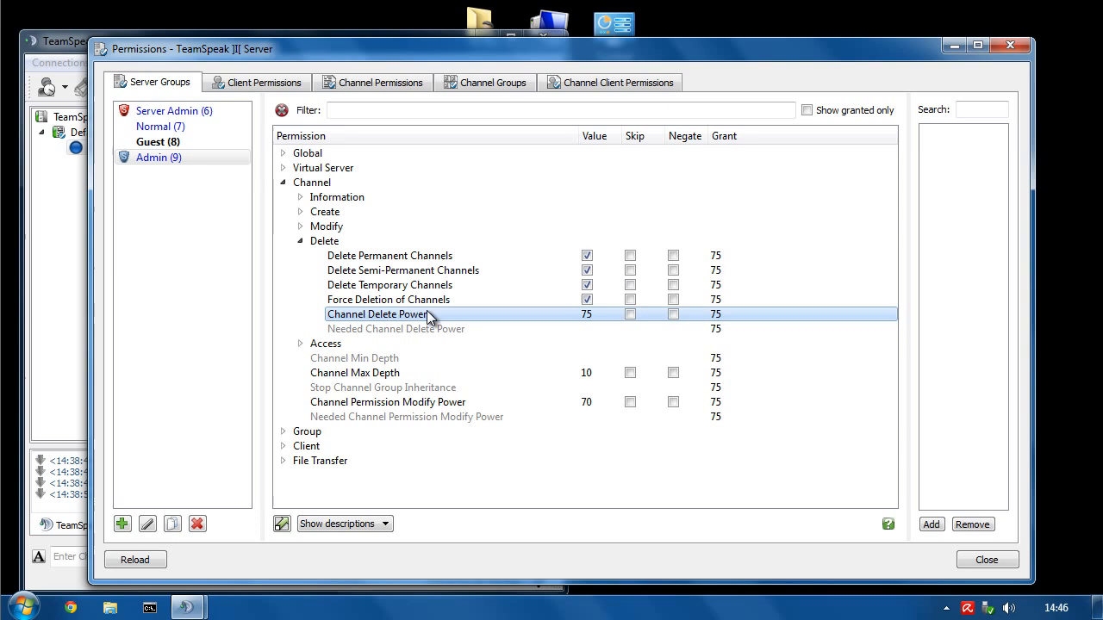
{"action": "double_click", "coordinate": [587, 315]}
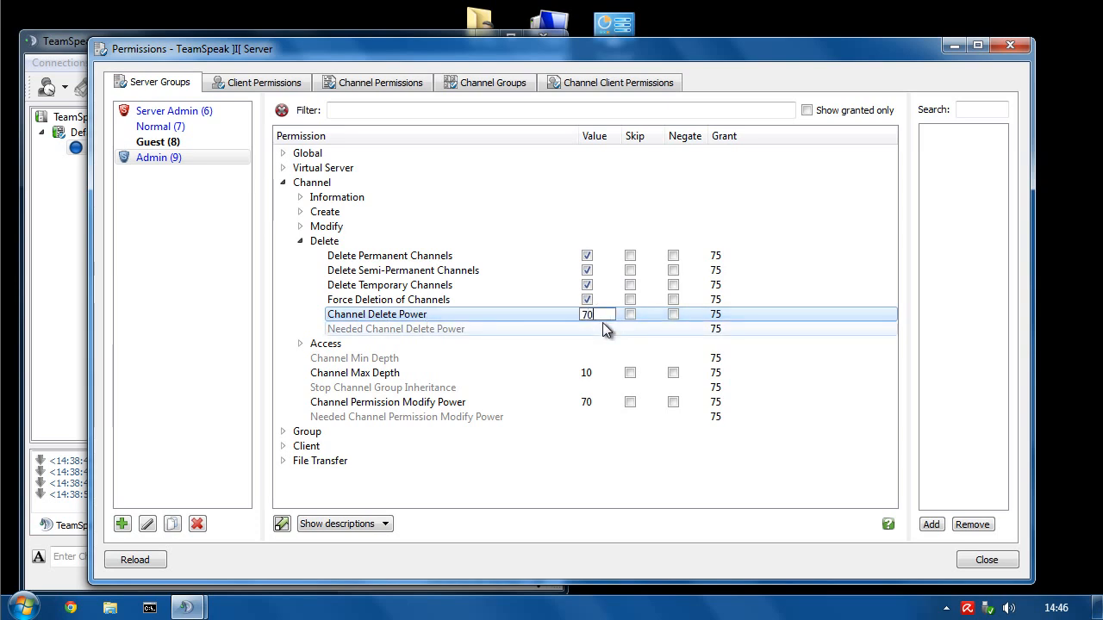
{"action": "key", "text": "Return"}
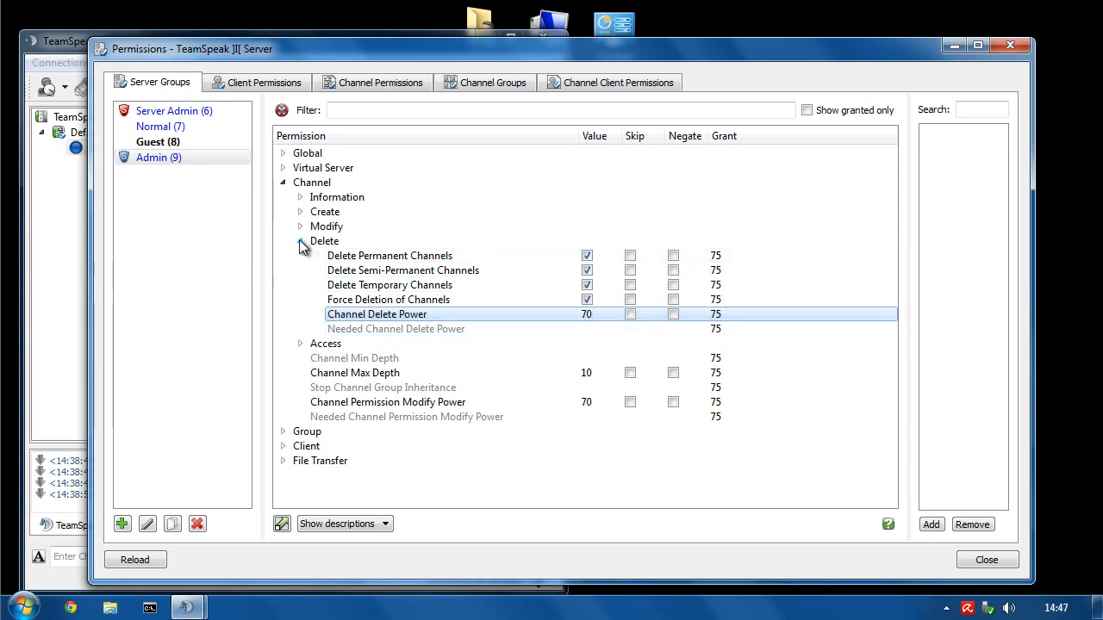
{"action": "left_click", "coordinate": [300, 241]}
{"action": "left_click", "coordinate": [300, 256]}
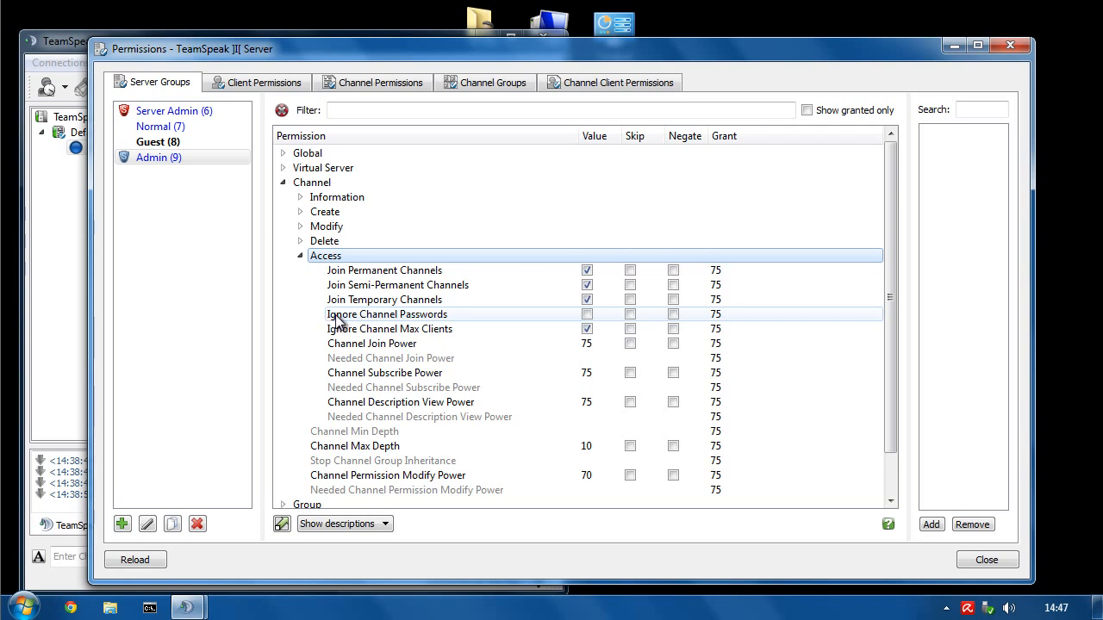
- Set Channel Join, Subscribe and Description View Power values to 70
{"action": "mouse_move", "coordinate": [385, 320]}
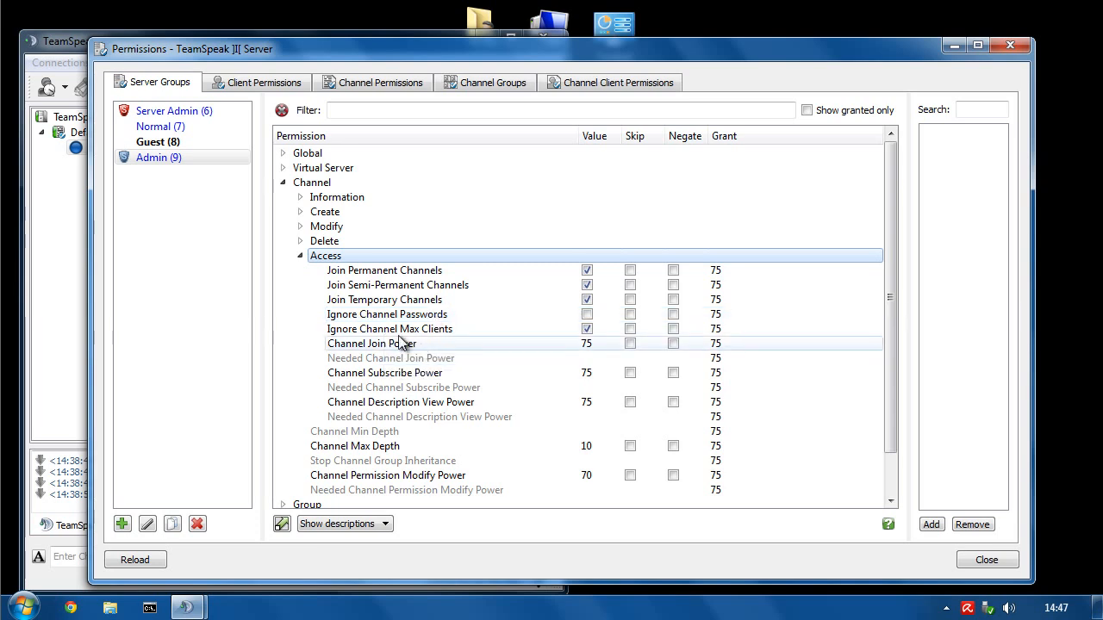
{"action": "left_click", "coordinate": [366, 344]}
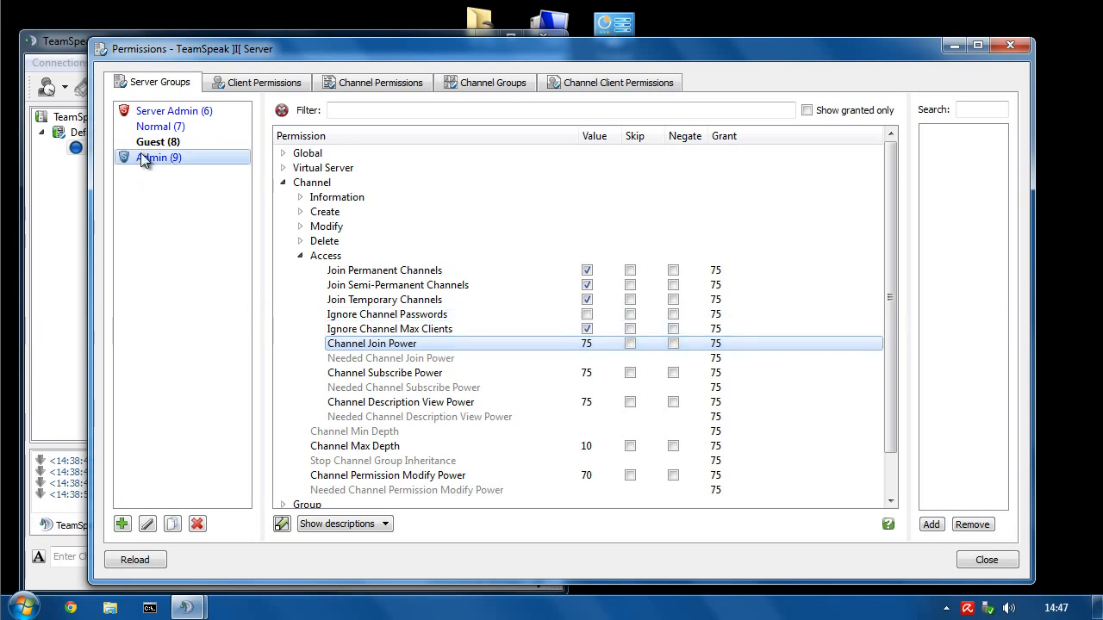
{"action": "double_click", "coordinate": [587, 343]}
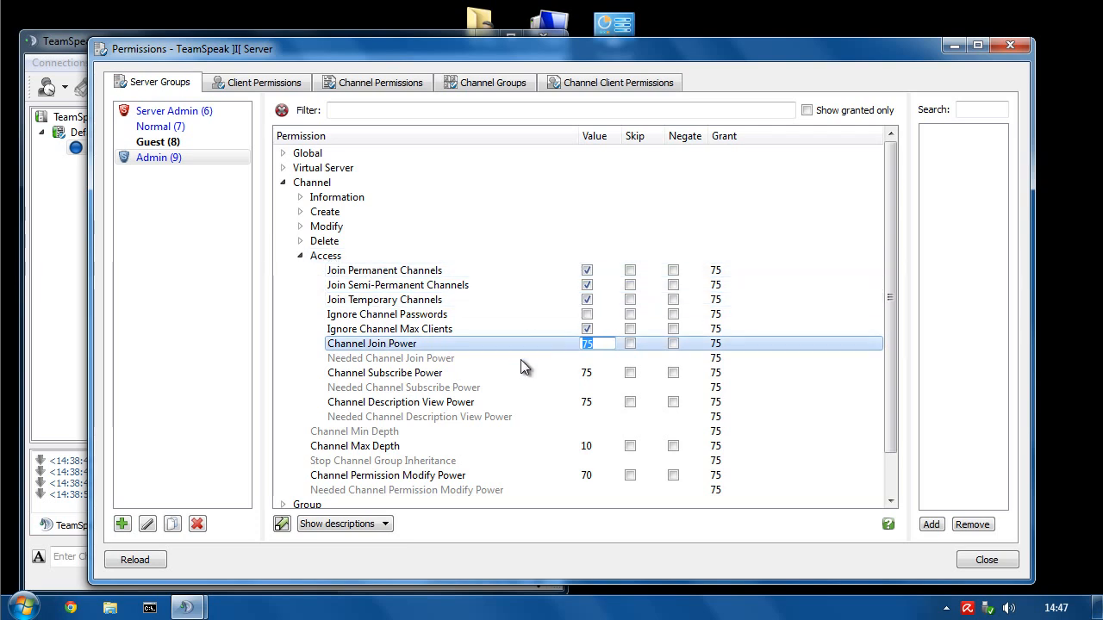
{"action": "type", "text": "70"}
{"action": "key", "text": "Return"}
{"action": "double_click", "coordinate": [586, 373]}
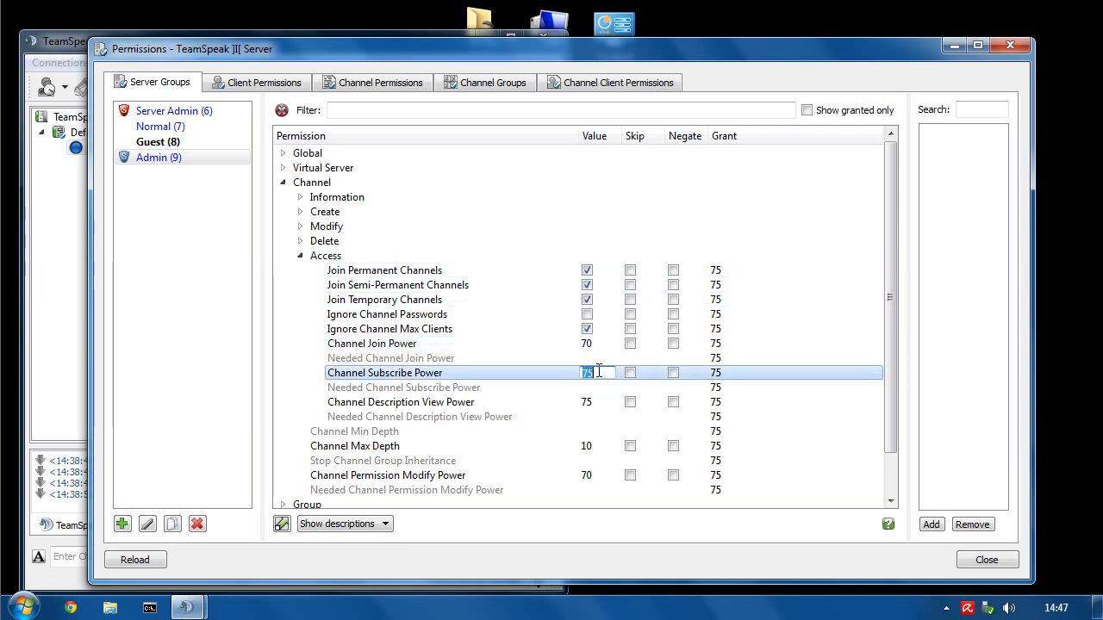
{"action": "type", "text": "70"}
{"action": "key", "text": "Return"}
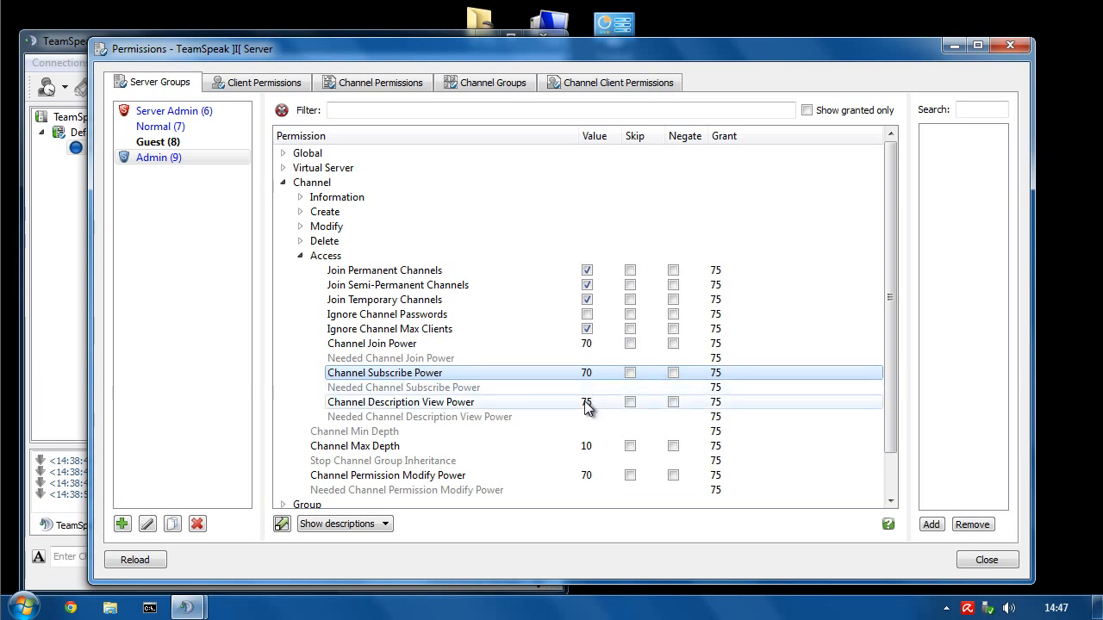
{"action": "double_click", "coordinate": [586, 401]}
{"action": "type", "text": "70"}
{"action": "key", "text": "Return"}
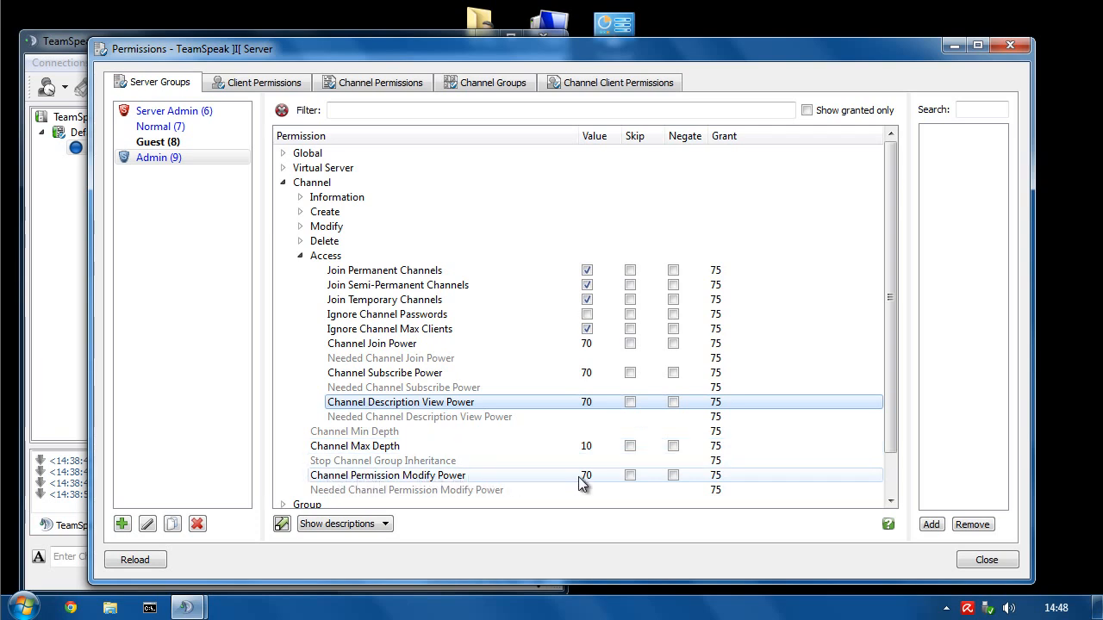
- Set the grant of Needed Channel Join, Subscribe and Description View Power to 70
{"action": "mouse_move", "coordinate": [585, 483]}
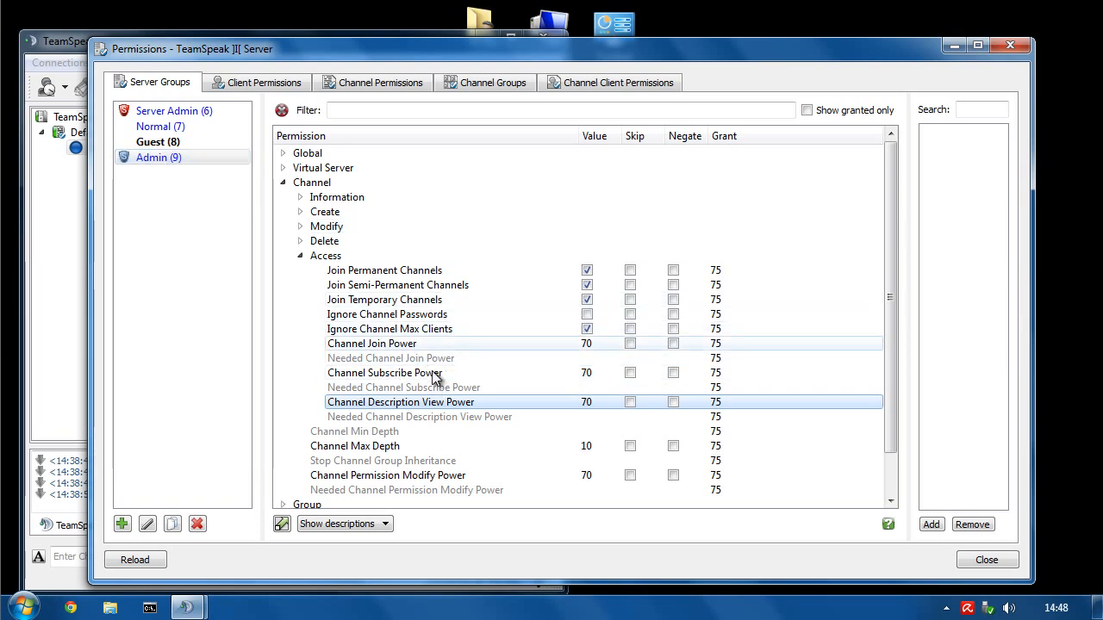
{"action": "left_click", "coordinate": [344, 356]}
{"action": "left_click", "coordinate": [344, 346]}
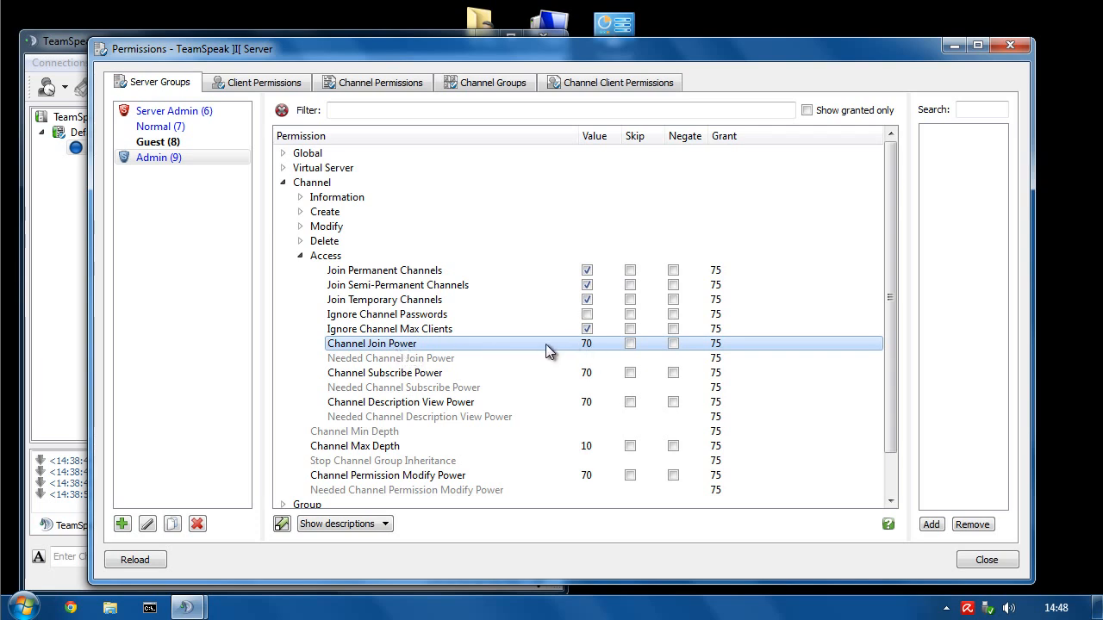
{"action": "left_click", "coordinate": [345, 362]}
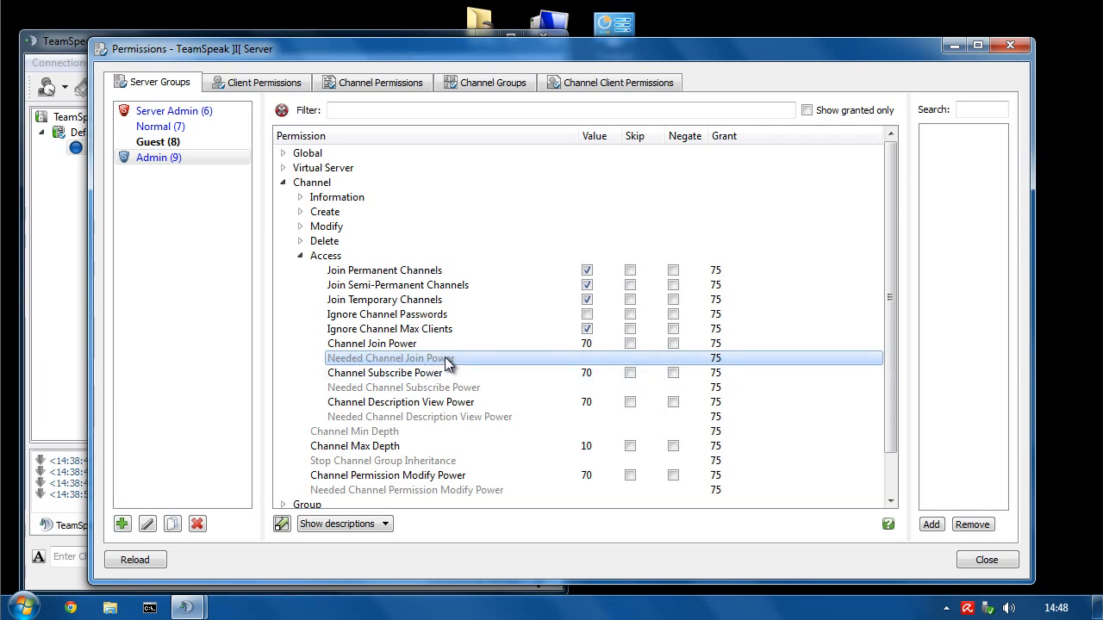
{"action": "mouse_move", "coordinate": [433, 366]}
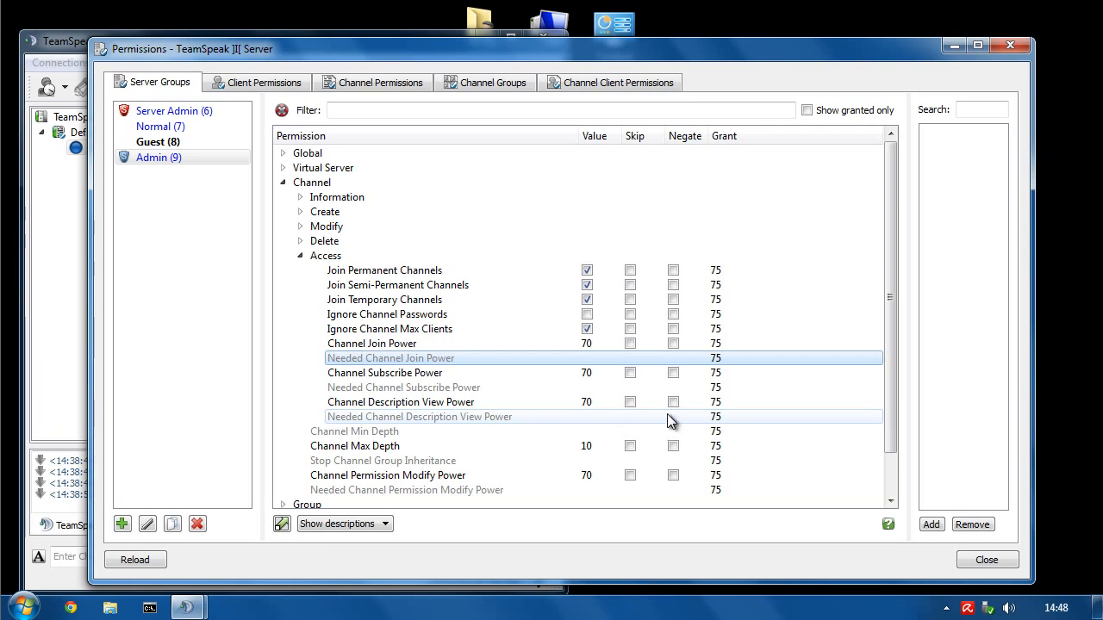
{"action": "double_click", "coordinate": [716, 359]}
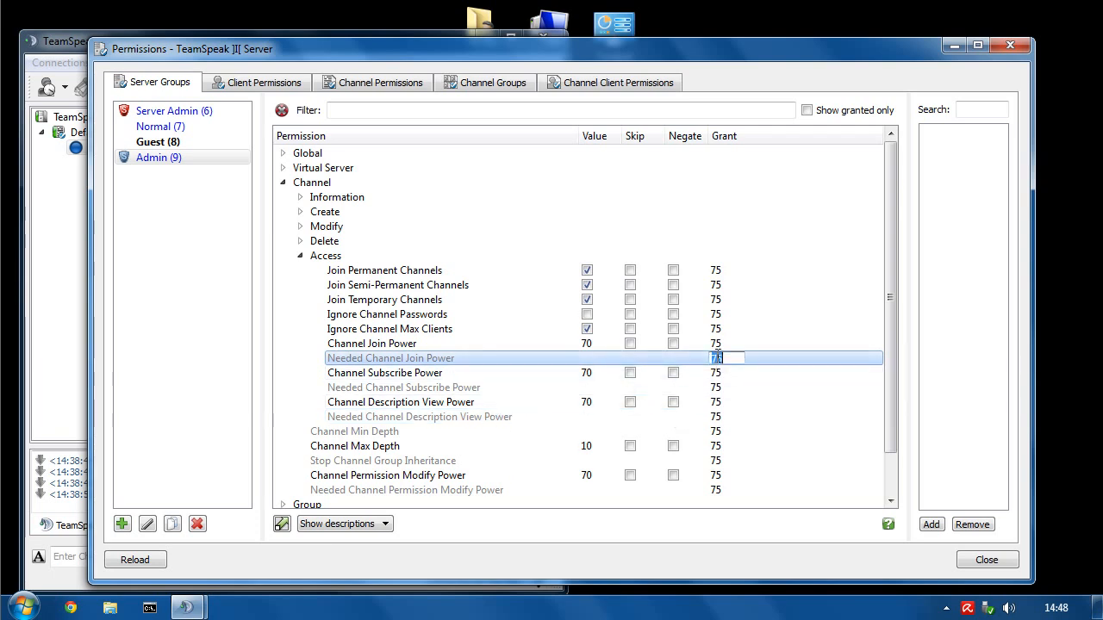
{"action": "type", "text": "70"}
{"action": "double_click", "coordinate": [721, 386]}
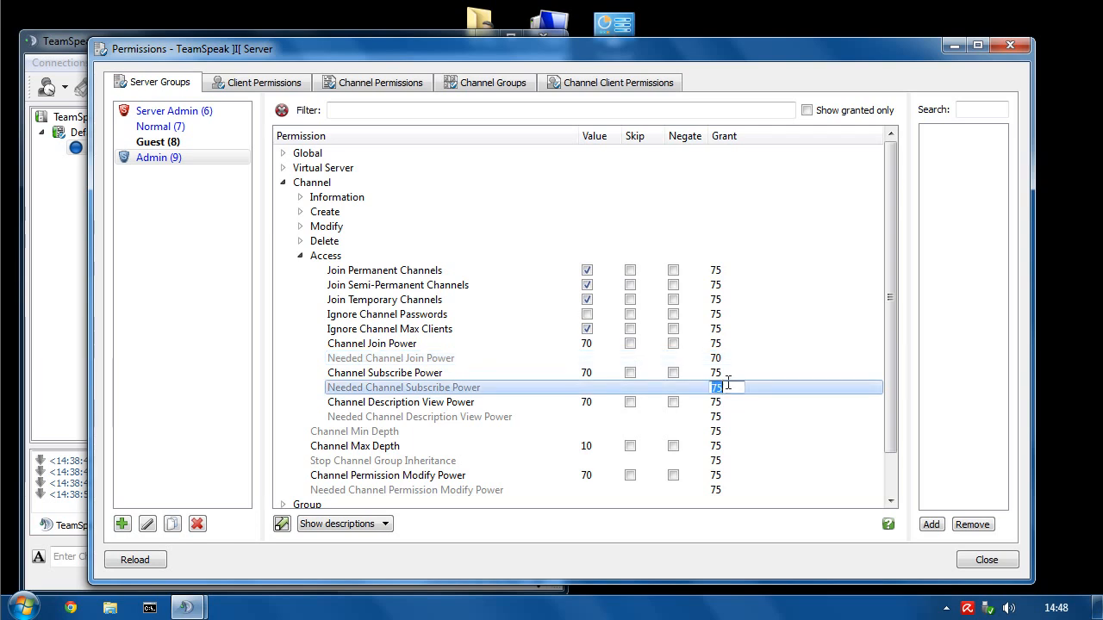
{"action": "type", "text": "70"}
{"action": "double_click", "coordinate": [717, 416]}
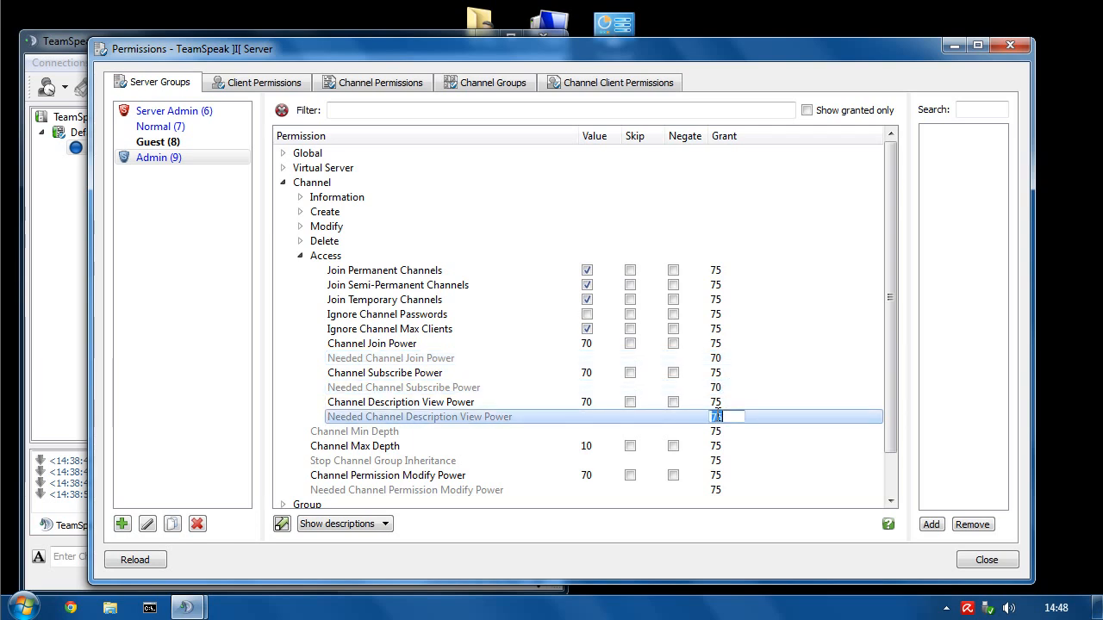
{"action": "type", "text": "70"}
{"action": "key", "text": "Return"}
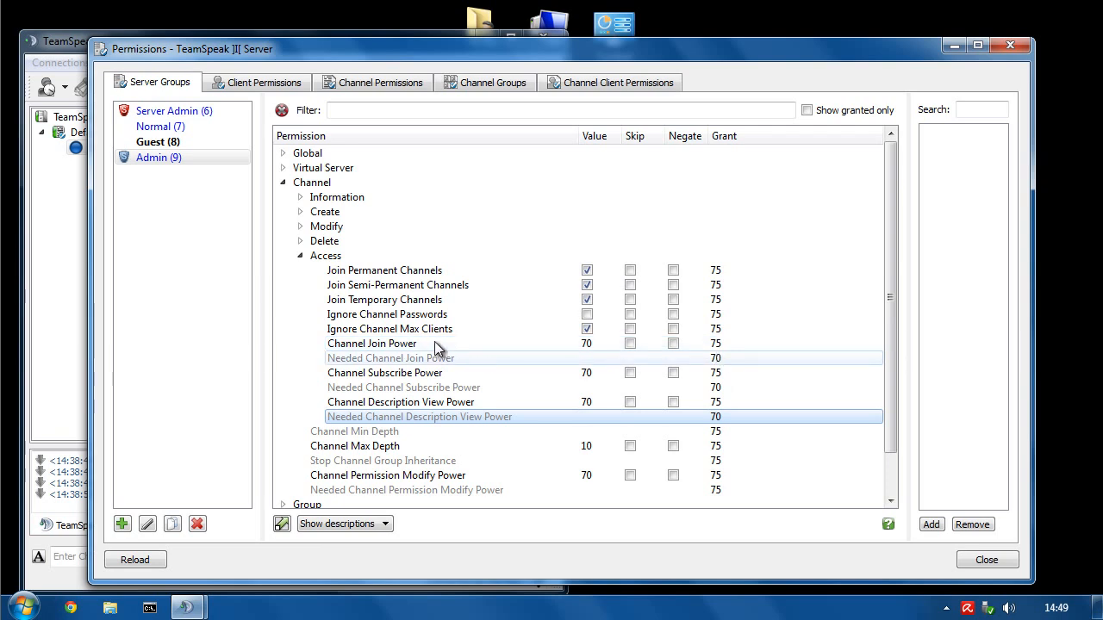
- Collapse the Channel permissions and expand Group > Information in the permission tree
{"action": "left_click", "coordinate": [301, 256]}
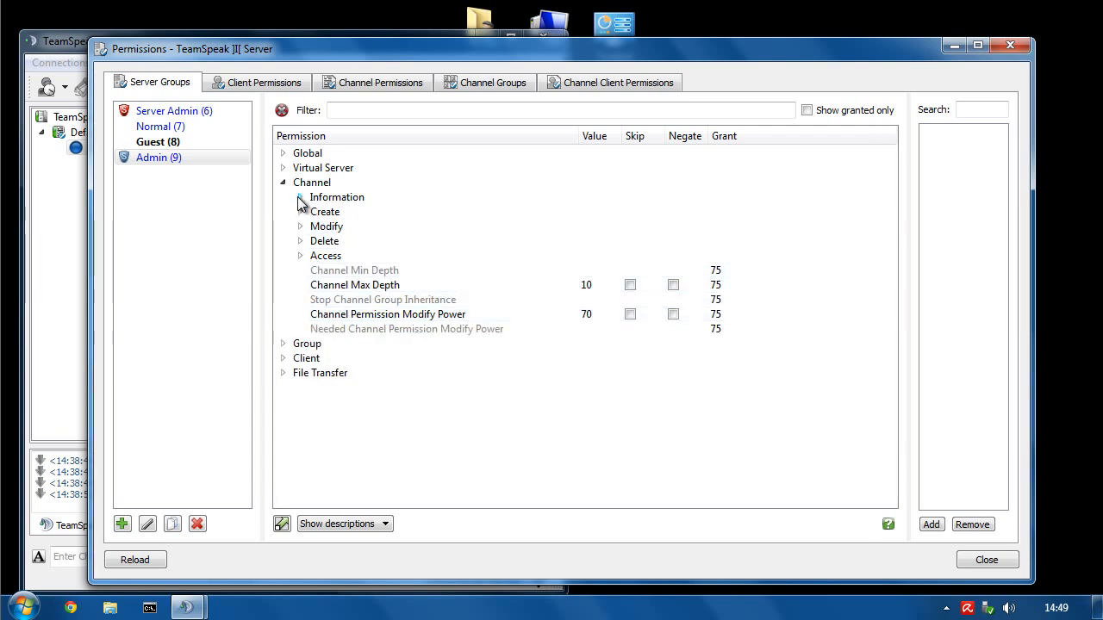
{"action": "left_click", "coordinate": [298, 197]}
{"action": "left_click", "coordinate": [299, 197]}
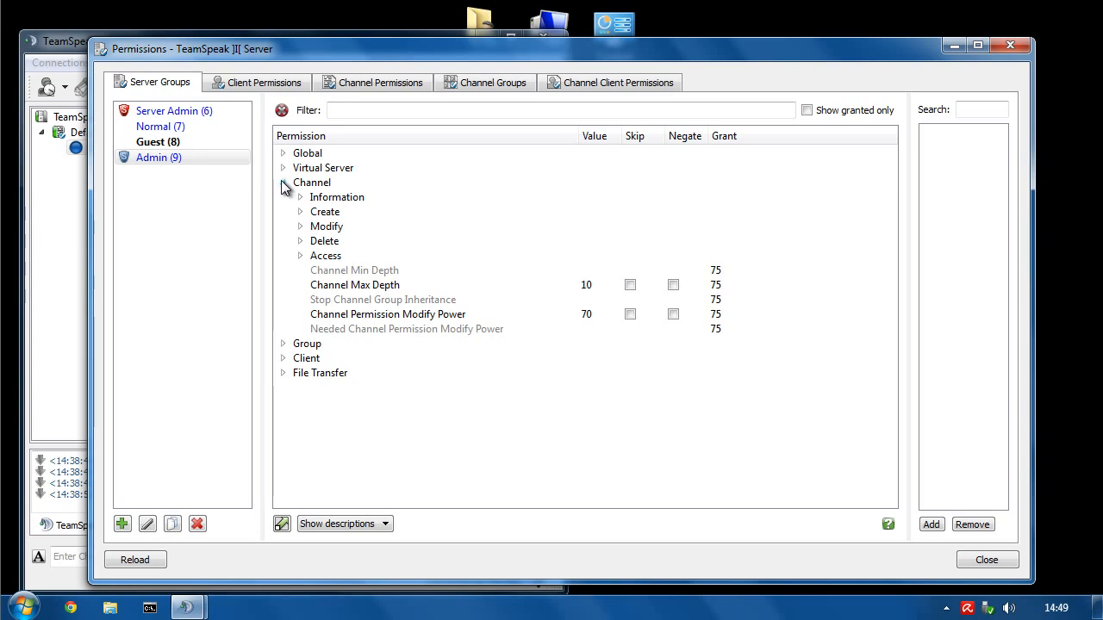
{"action": "left_click", "coordinate": [283, 183]}
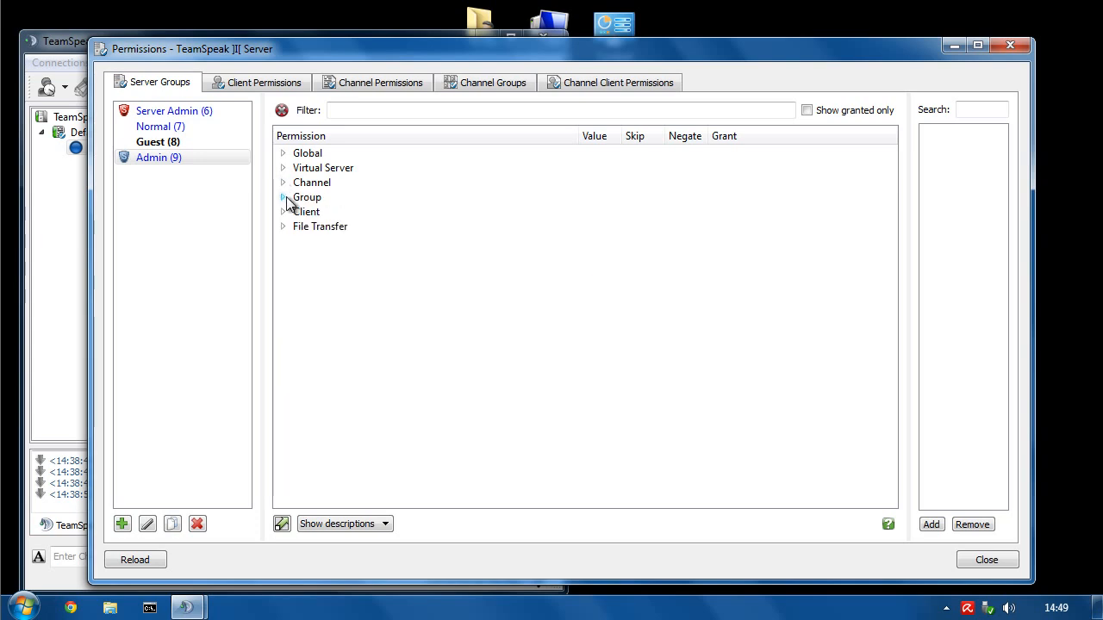
{"action": "left_click", "coordinate": [283, 197]}
{"action": "left_click", "coordinate": [300, 213]}
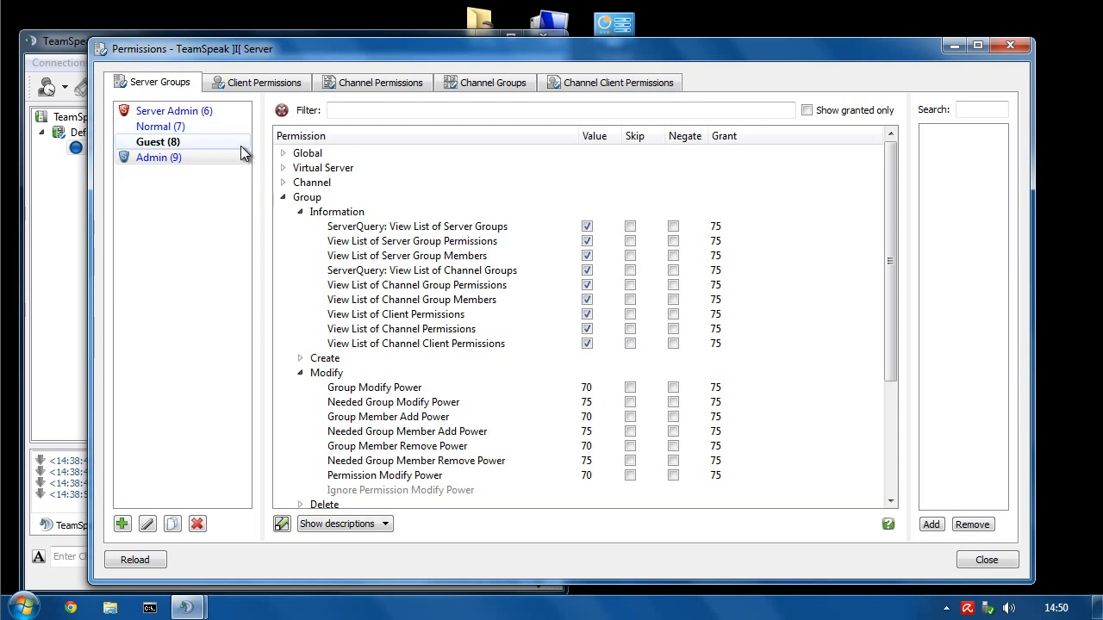
- With Admin (9) selected, untick View List of Client Permissions
{"action": "left_click", "coordinate": [205, 160]}
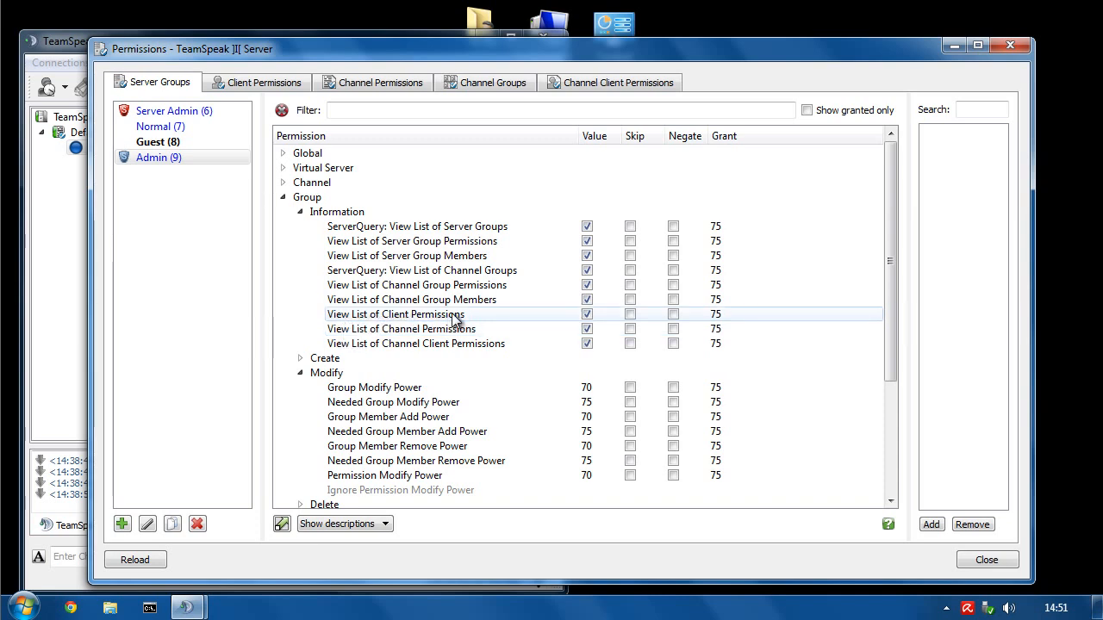
{"action": "left_click", "coordinate": [587, 314]}
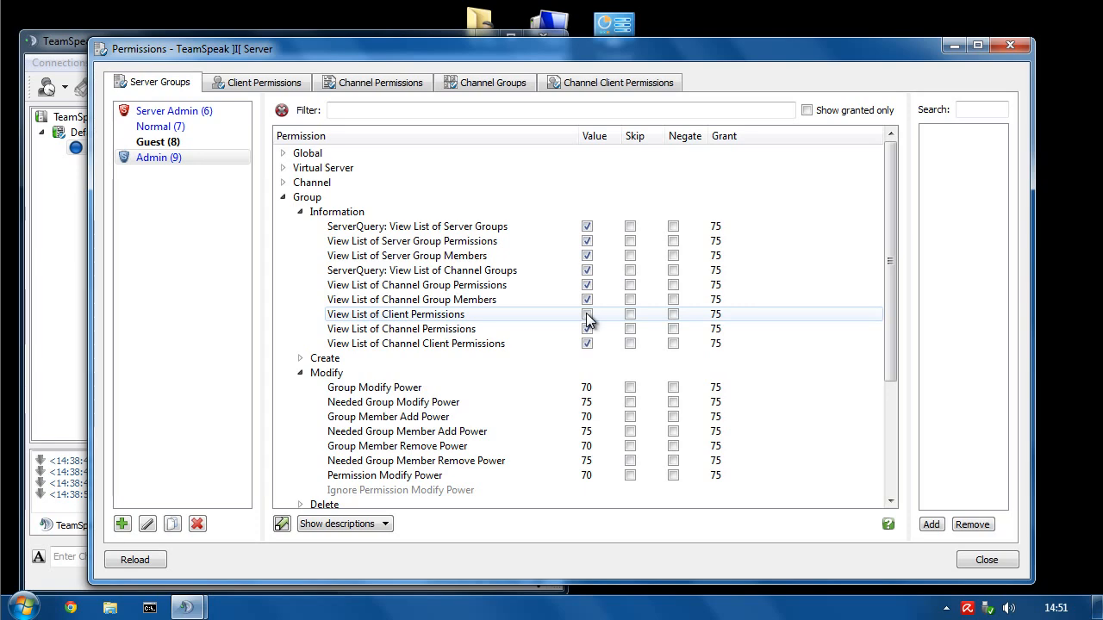
{"action": "left_click", "coordinate": [250, 83]}
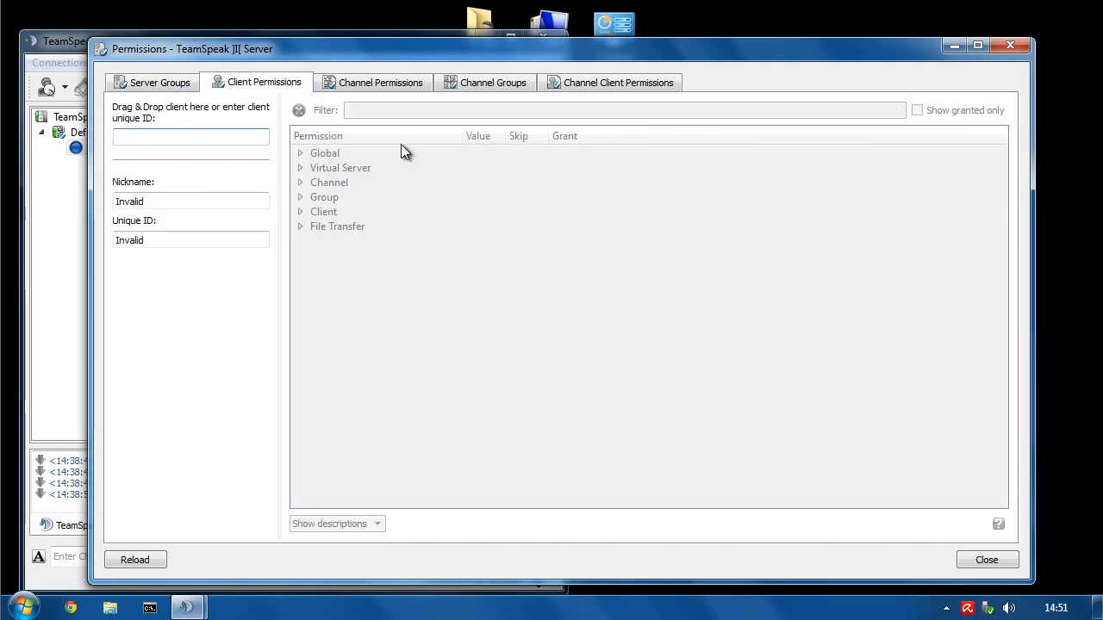
{"action": "left_click", "coordinate": [164, 81]}
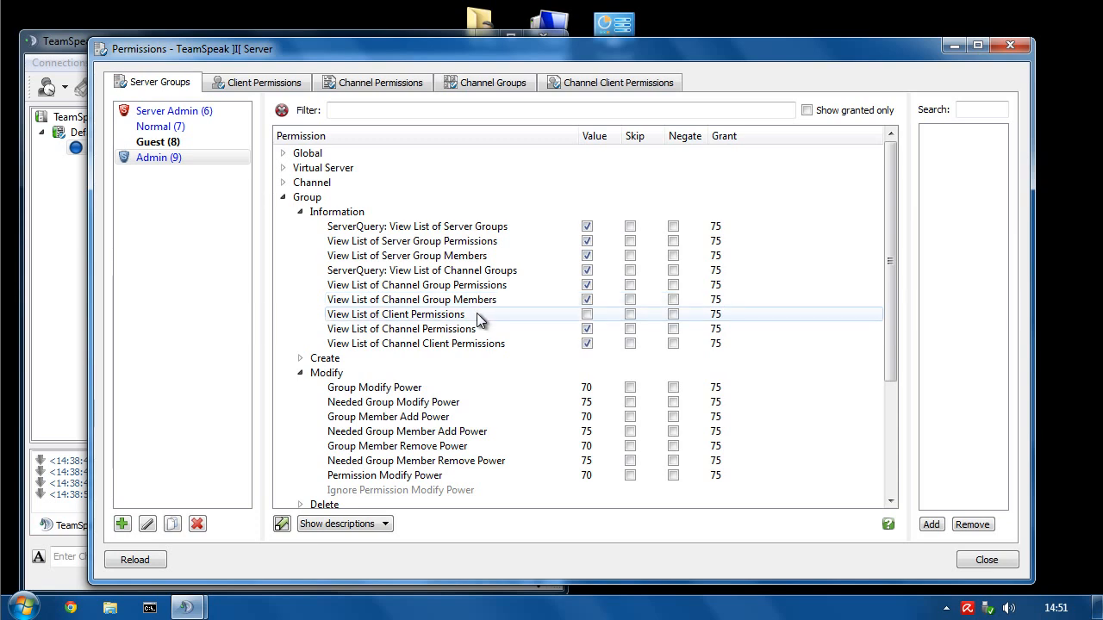
{"action": "mouse_move", "coordinate": [476, 314]}
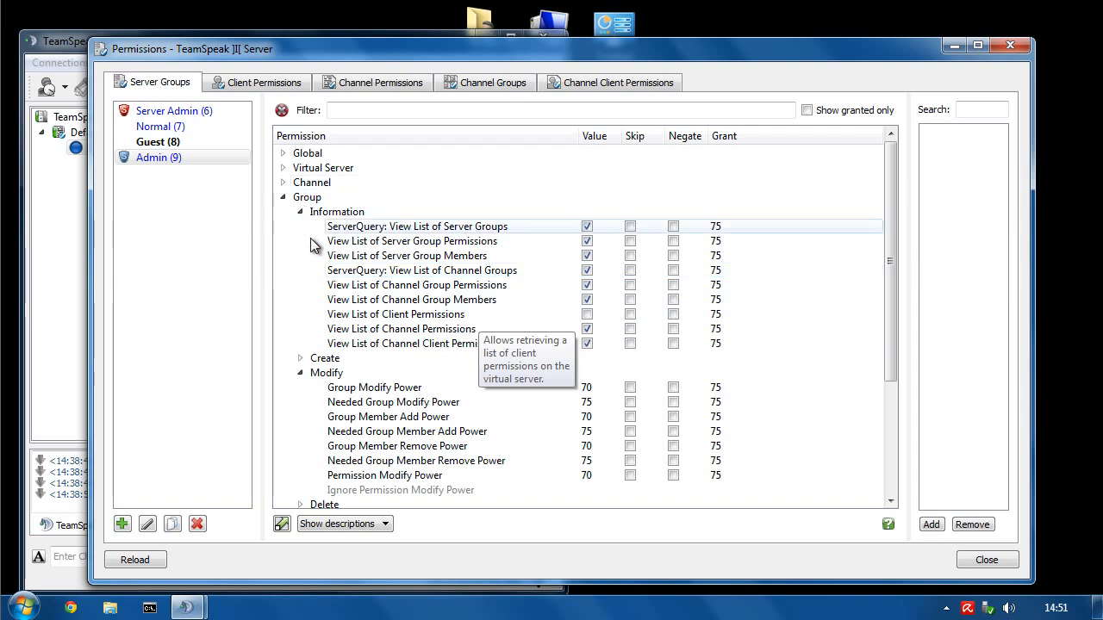
- Expand Group > Create and check the Create new Server/Channel Groups permissions, leaving Channel Groups granted
{"action": "left_click", "coordinate": [300, 212]}
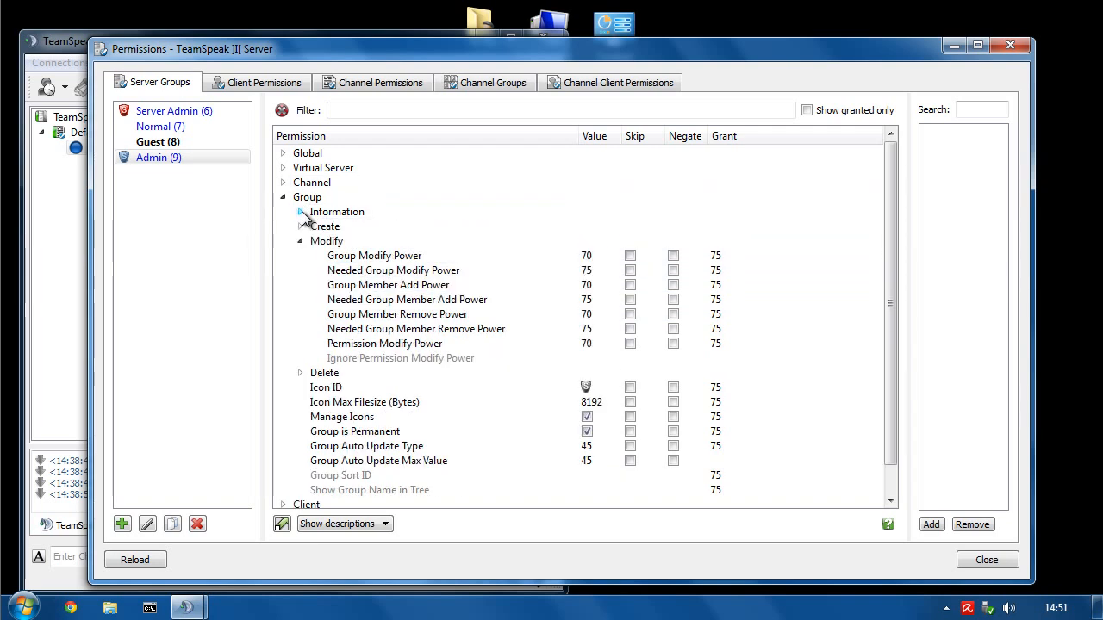
{"action": "left_click", "coordinate": [300, 228]}
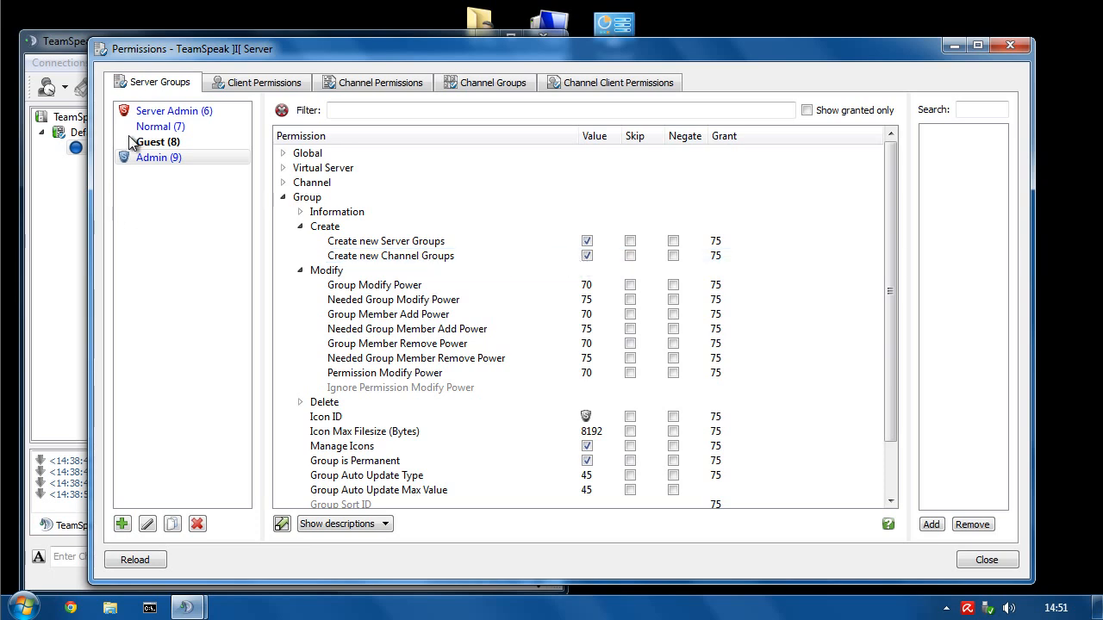
{"action": "left_click", "coordinate": [587, 242]}
{"action": "left_click", "coordinate": [589, 256]}
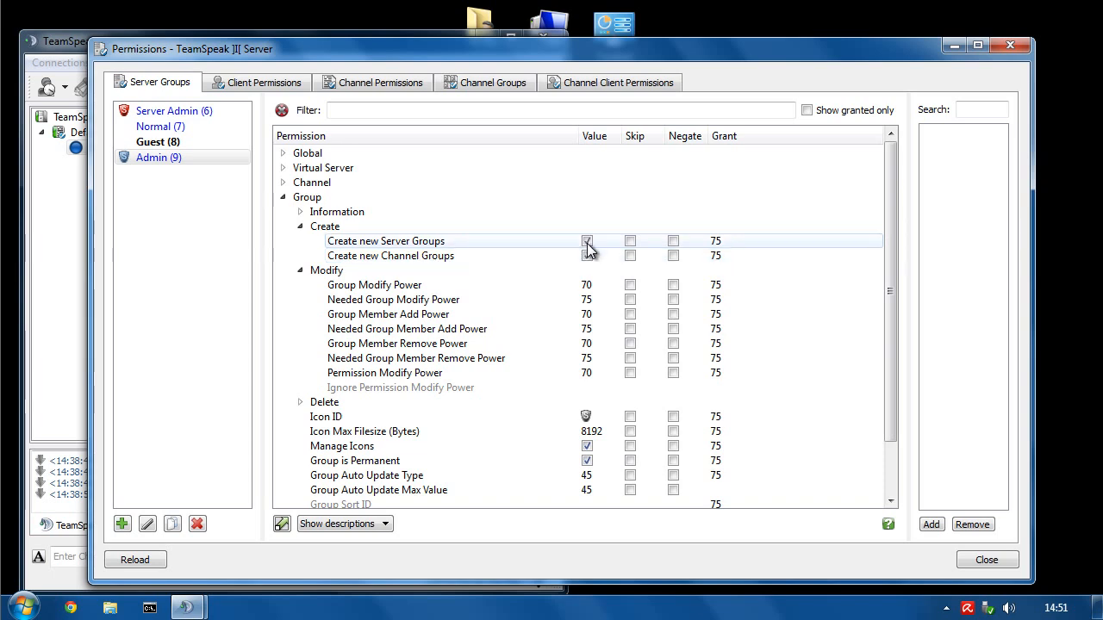
{"action": "left_click", "coordinate": [588, 256]}
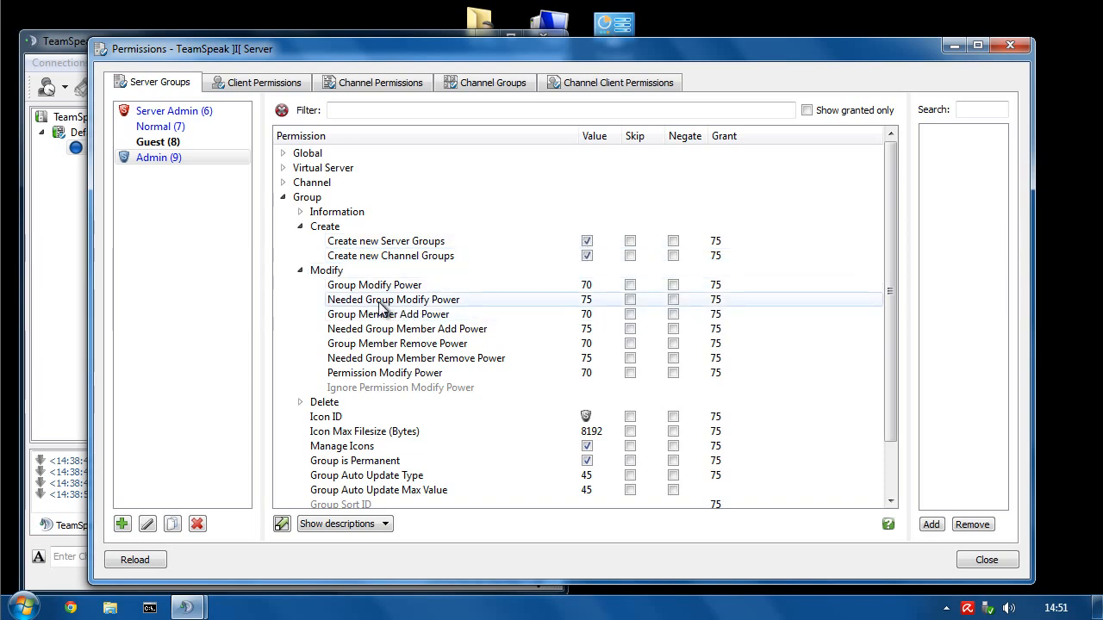
- Change the Icon ID grant value from 75 to 70
{"action": "left_click", "coordinate": [300, 271]}
{"action": "left_click", "coordinate": [327, 299]}
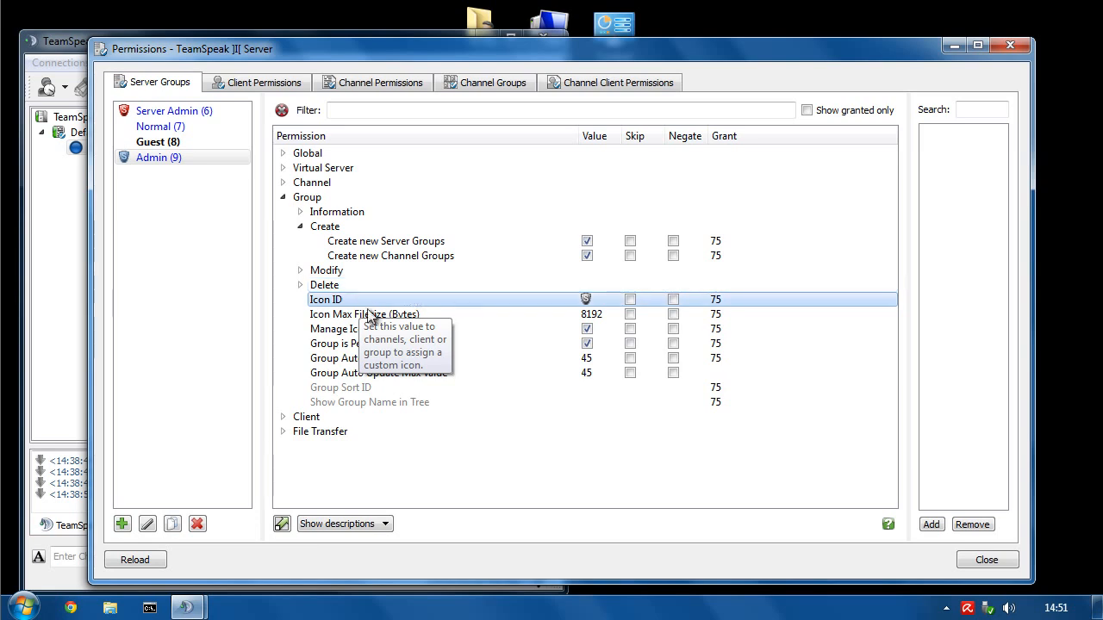
{"action": "double_click", "coordinate": [715, 301]}
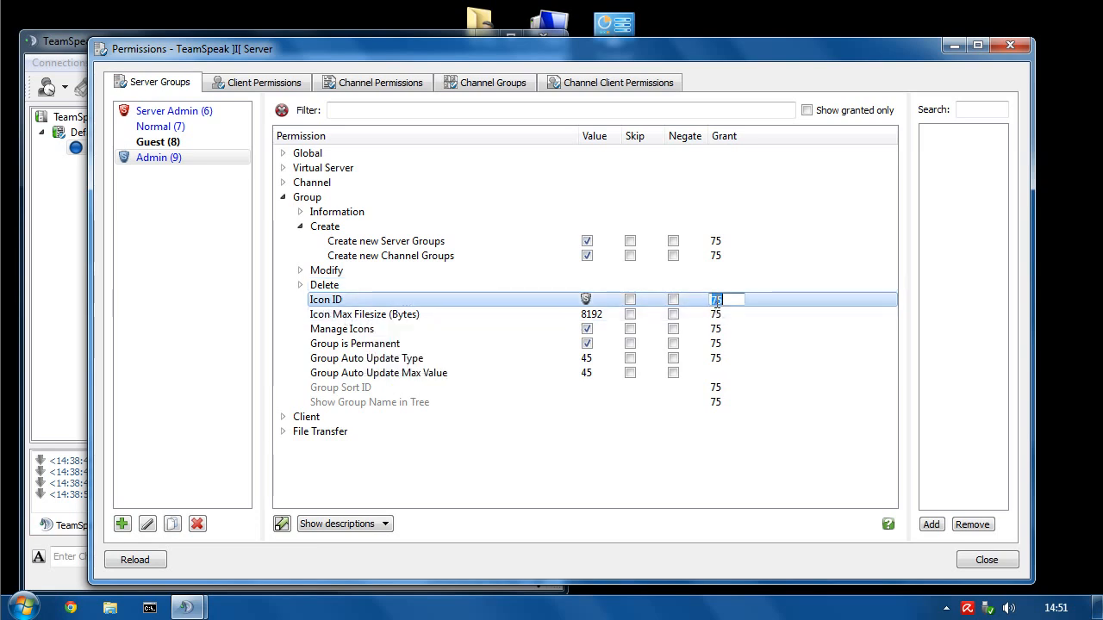
{"action": "key", "text": "BackSpace"}
{"action": "type", "text": "70"}
{"action": "key", "text": "Return"}
{"action": "left_click", "coordinate": [130, 160]}
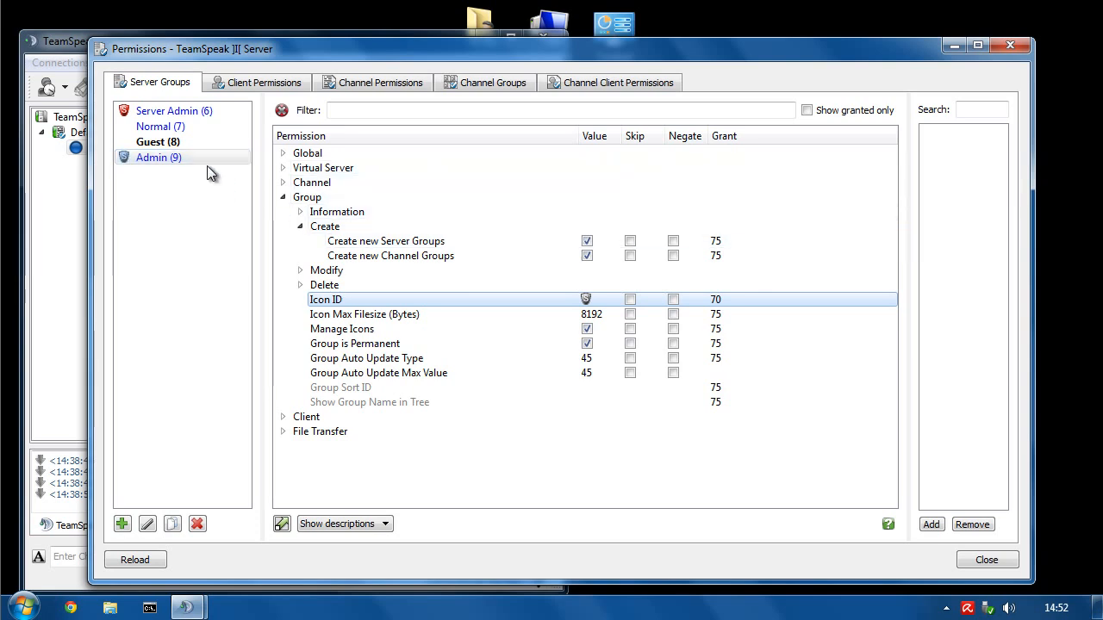
{"action": "left_click", "coordinate": [160, 128]}
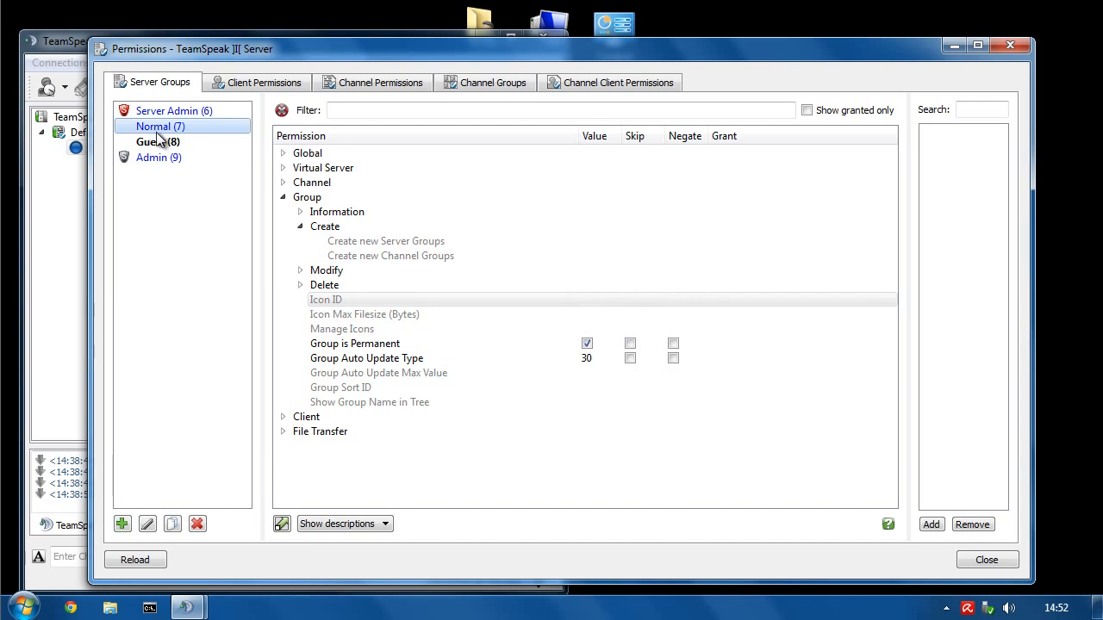
{"action": "left_click", "coordinate": [385, 300]}
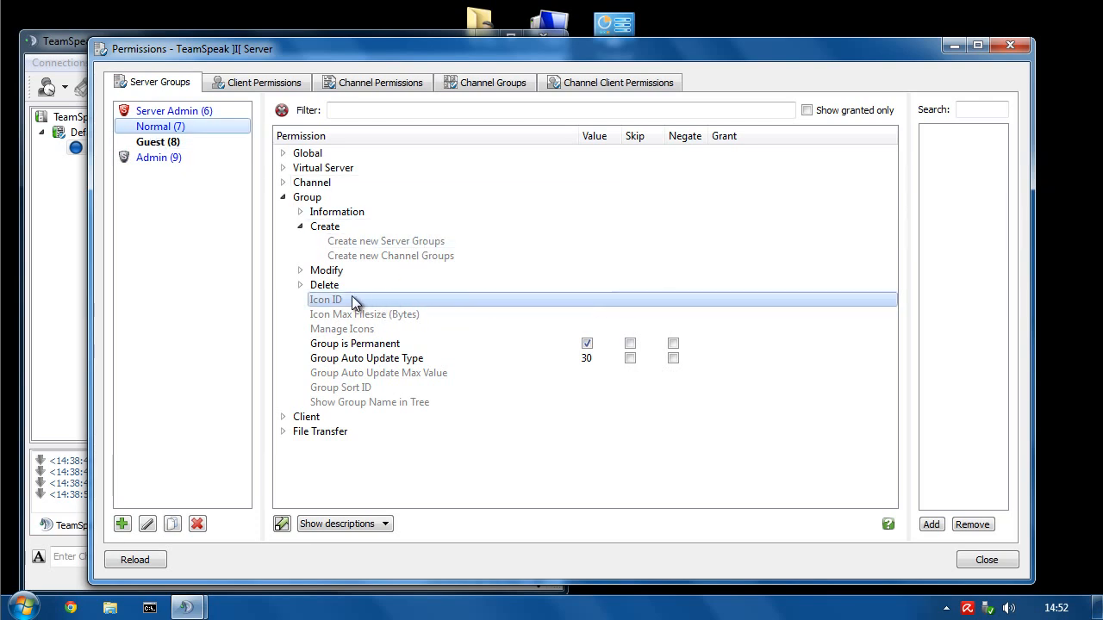
{"action": "double_click", "coordinate": [596, 300]}
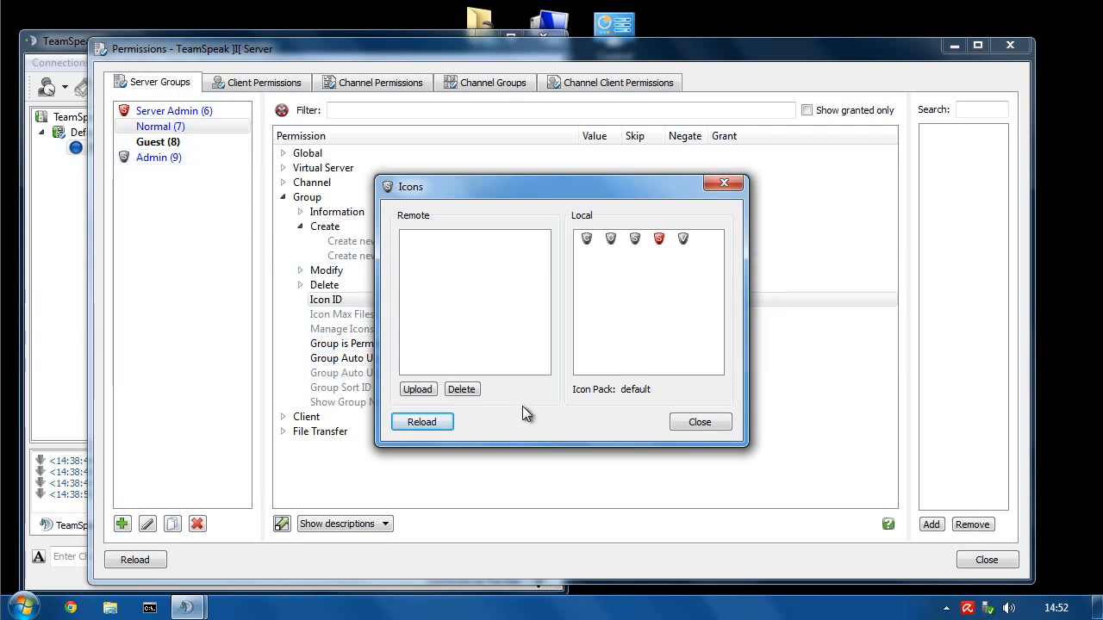
{"action": "left_click", "coordinate": [687, 425]}
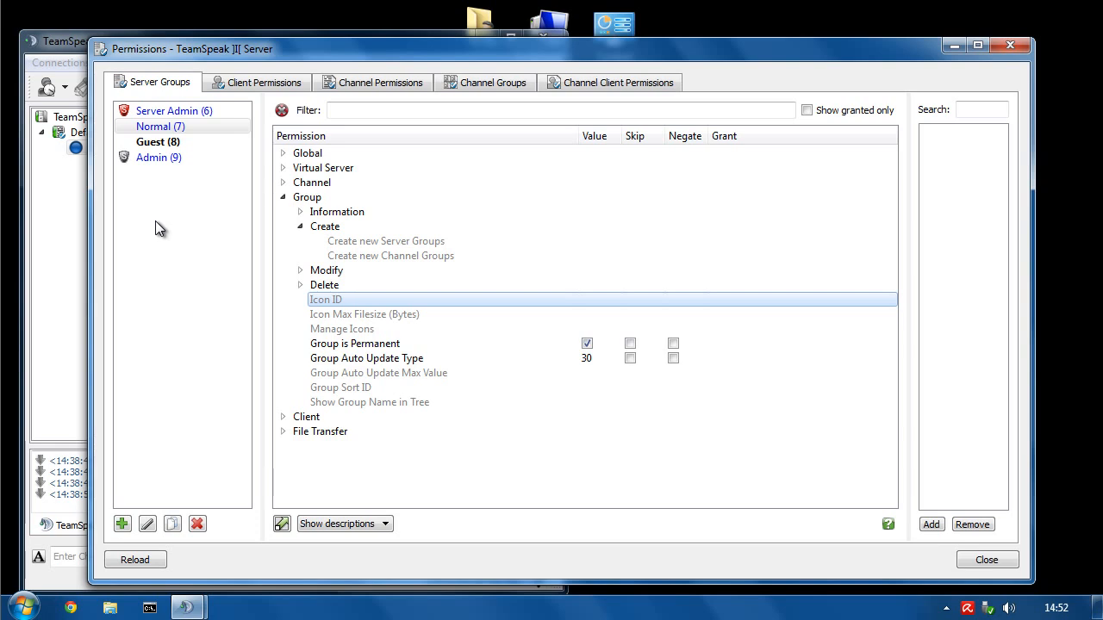
{"action": "left_click", "coordinate": [146, 160]}
{"action": "left_click", "coordinate": [732, 302]}
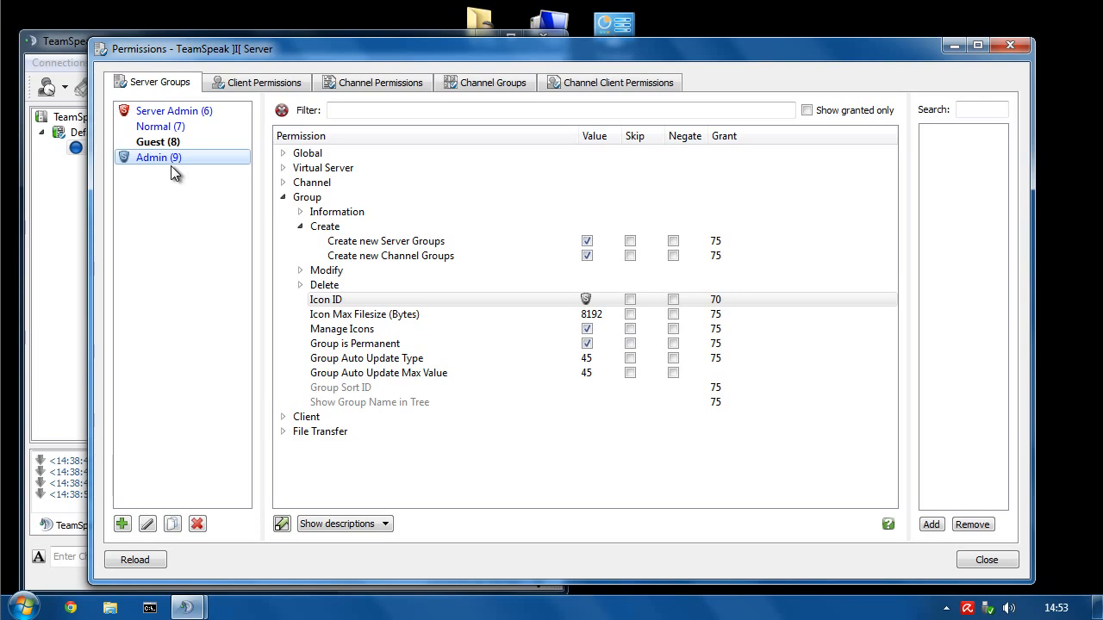
- Review Group Modify Power and its Needed power, then set the Group Sort ID grant to 70
{"action": "left_click", "coordinate": [300, 270]}
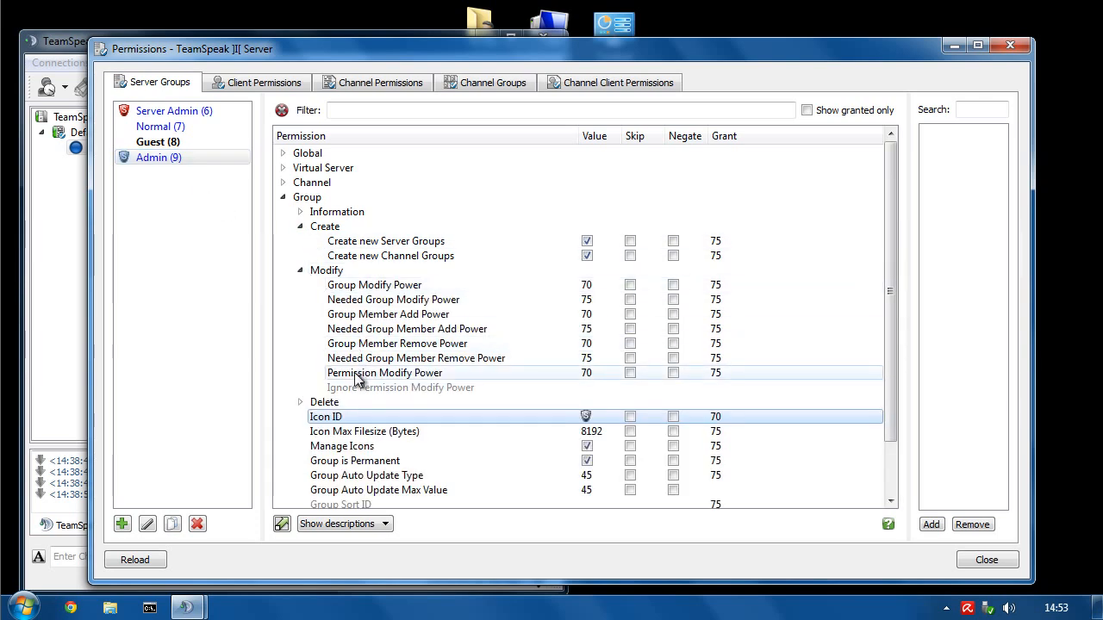
{"action": "left_click", "coordinate": [378, 288]}
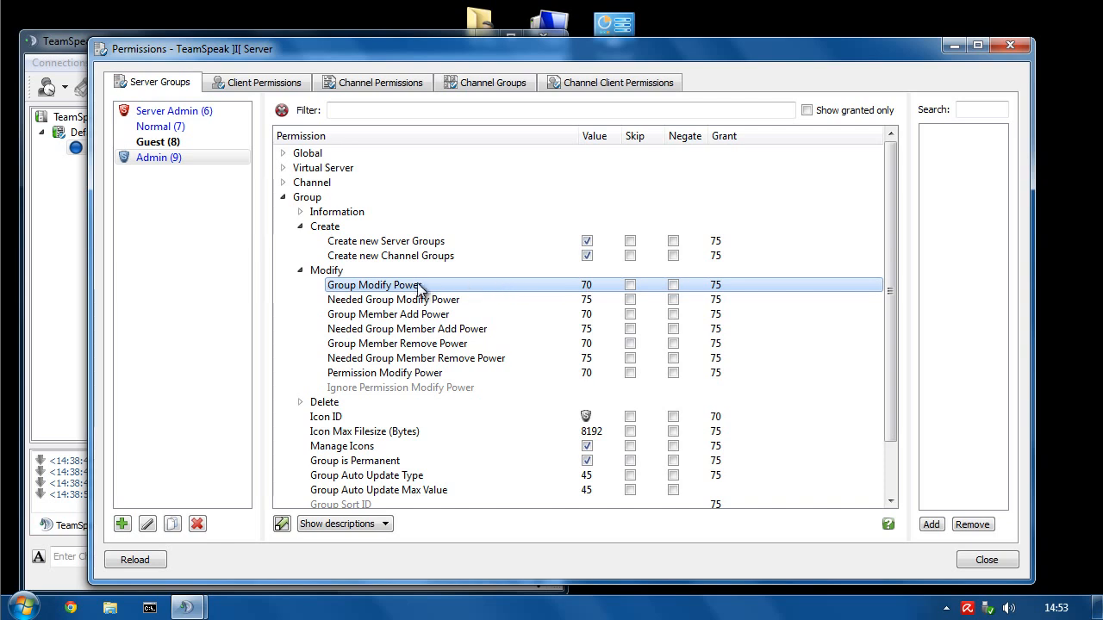
{"action": "left_click", "coordinate": [543, 299]}
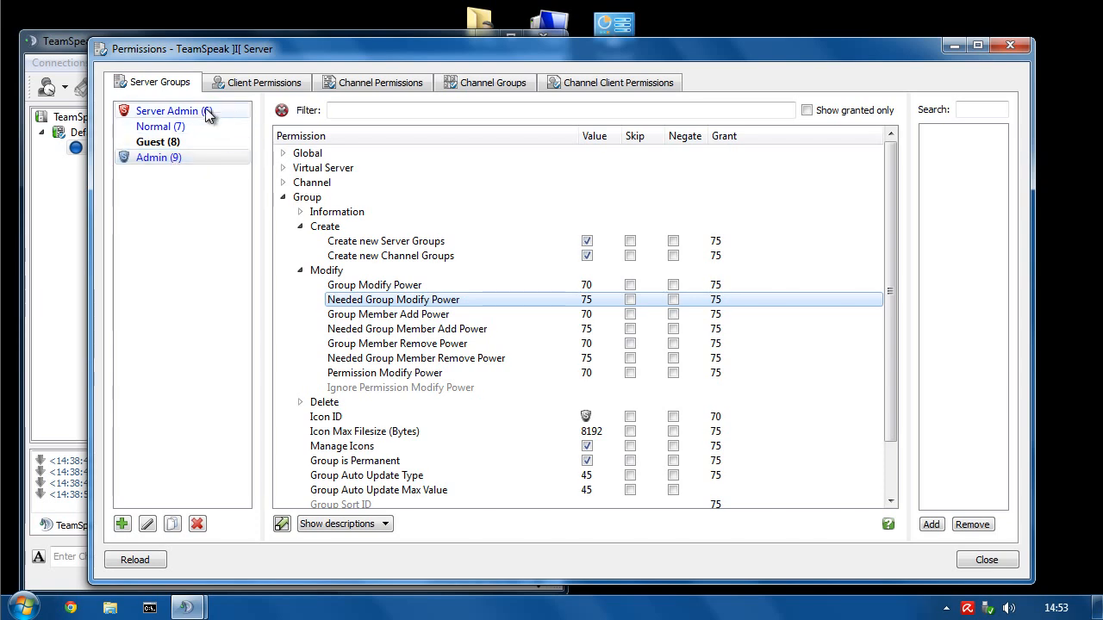
{"action": "left_click", "coordinate": [300, 269]}
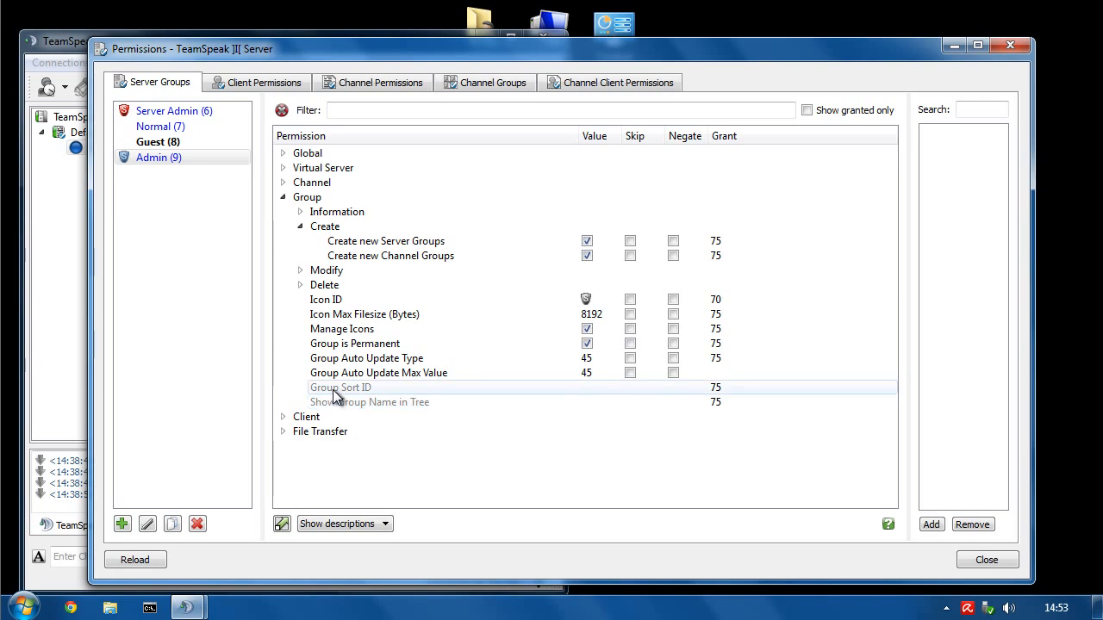
{"action": "mouse_move", "coordinate": [335, 396]}
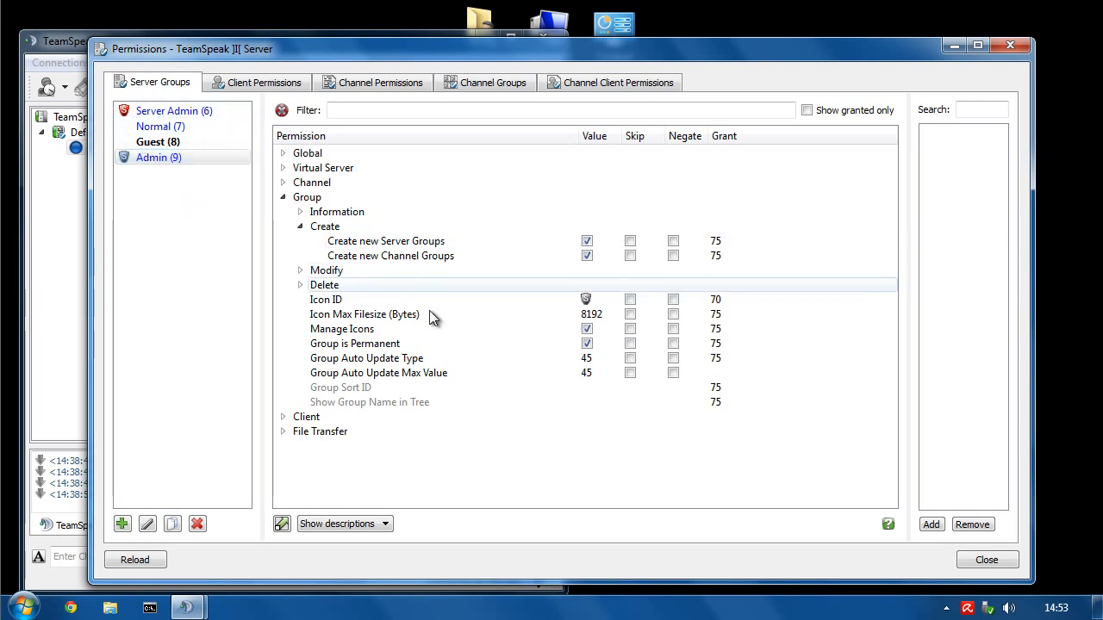
{"action": "double_click", "coordinate": [719, 388]}
{"action": "type", "text": "7"}
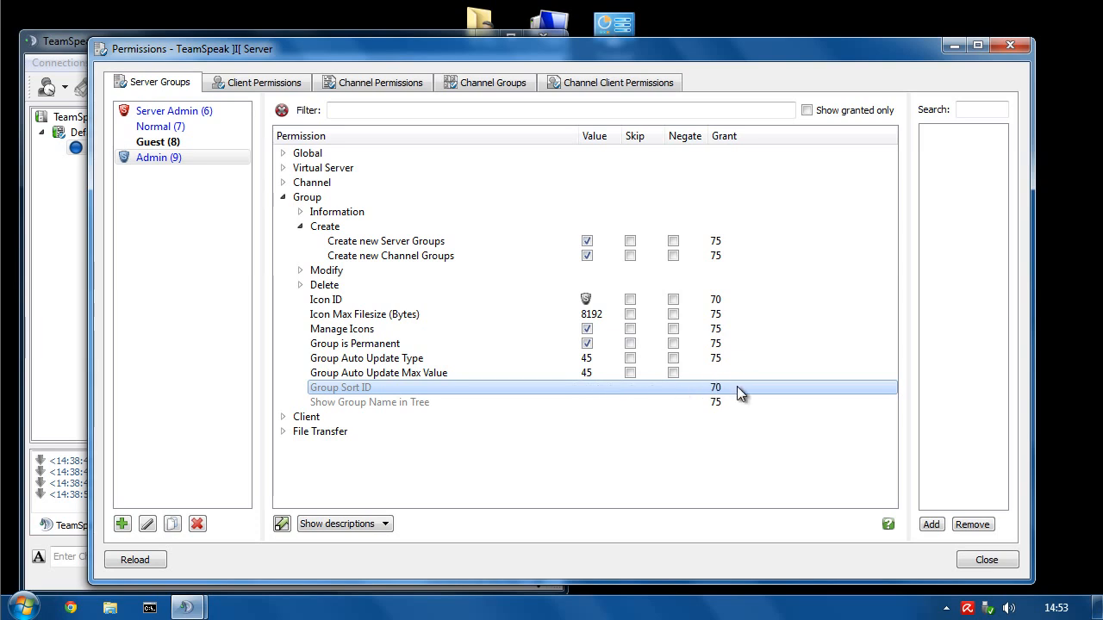
- Remove the Show Group Name in Tree value and set its grant to 70
{"action": "left_click", "coordinate": [612, 399]}
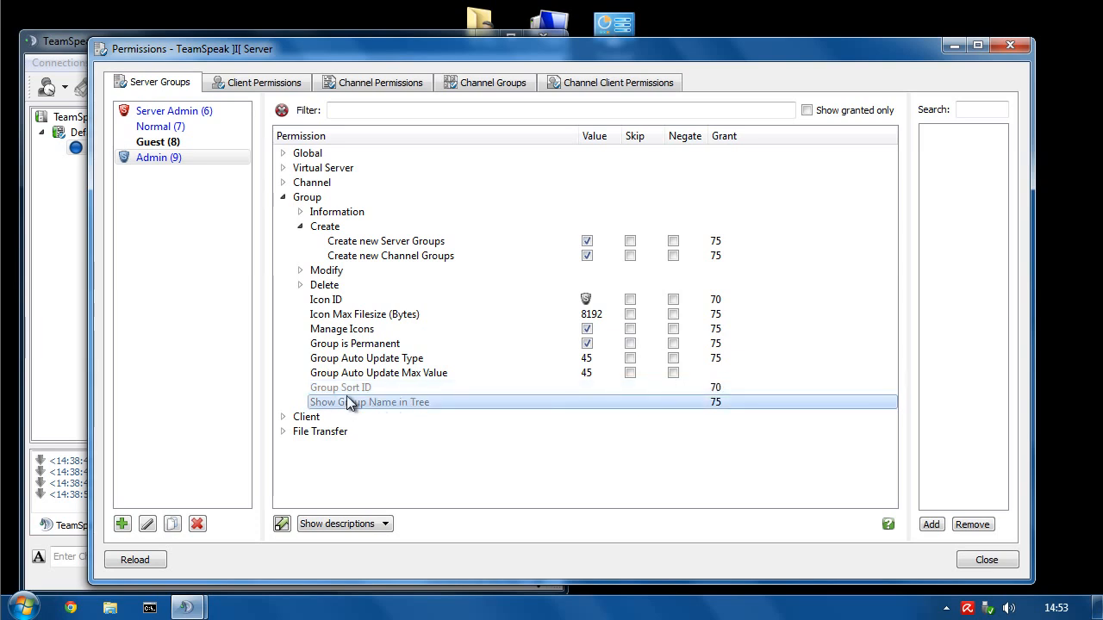
{"action": "left_click", "coordinate": [150, 156]}
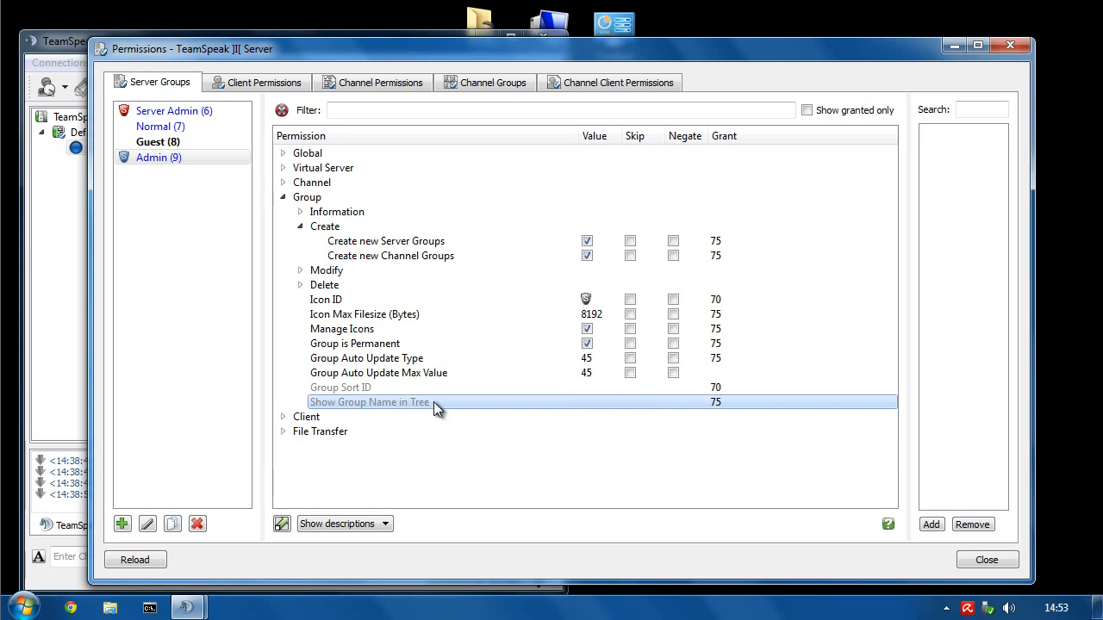
{"action": "left_click", "coordinate": [575, 404]}
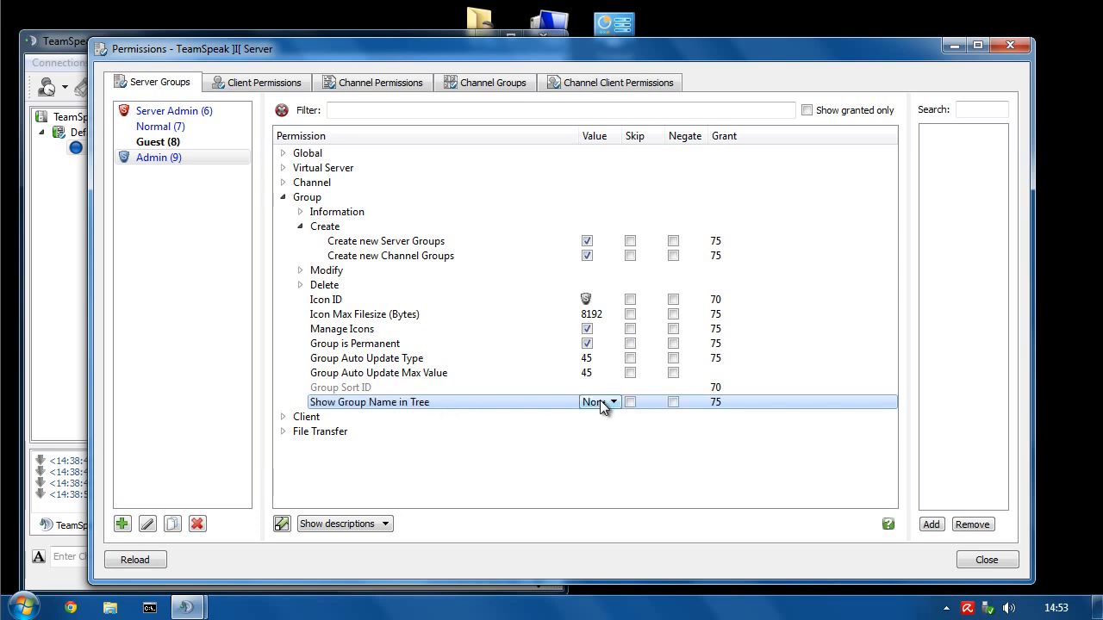
{"action": "left_click", "coordinate": [601, 404]}
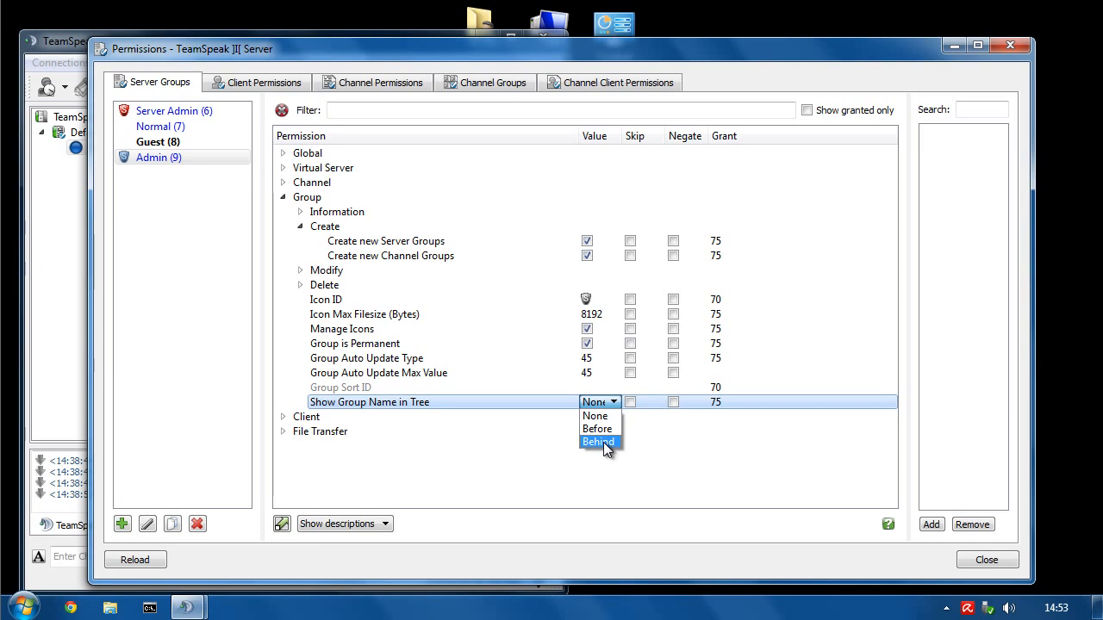
{"action": "left_click", "coordinate": [444, 400]}
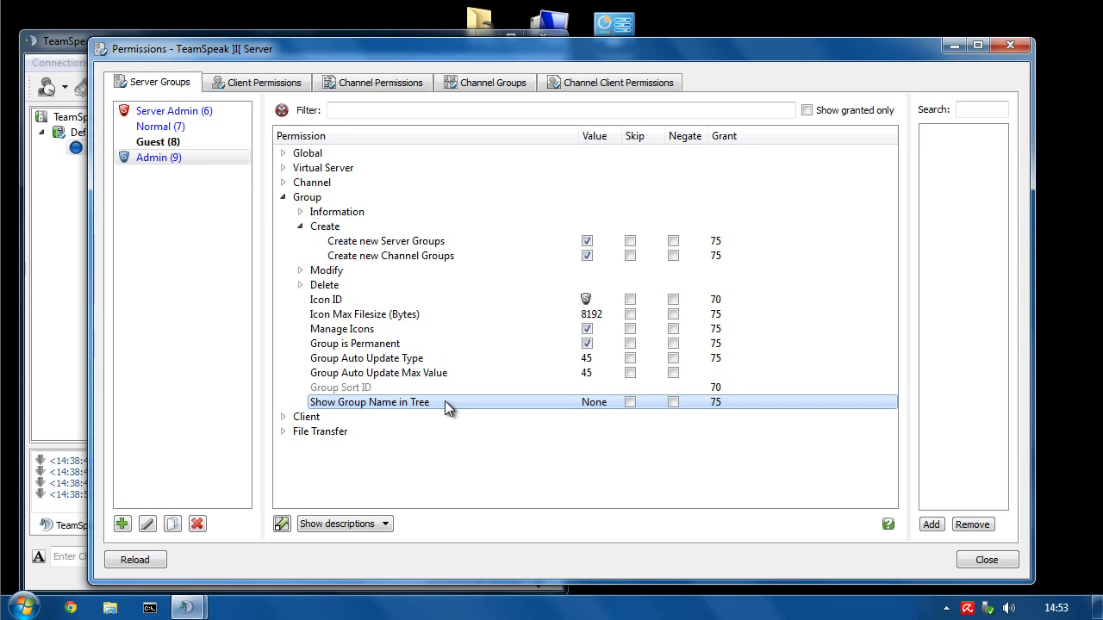
{"action": "right_click", "coordinate": [547, 402]}
{"action": "left_click", "coordinate": [586, 407]}
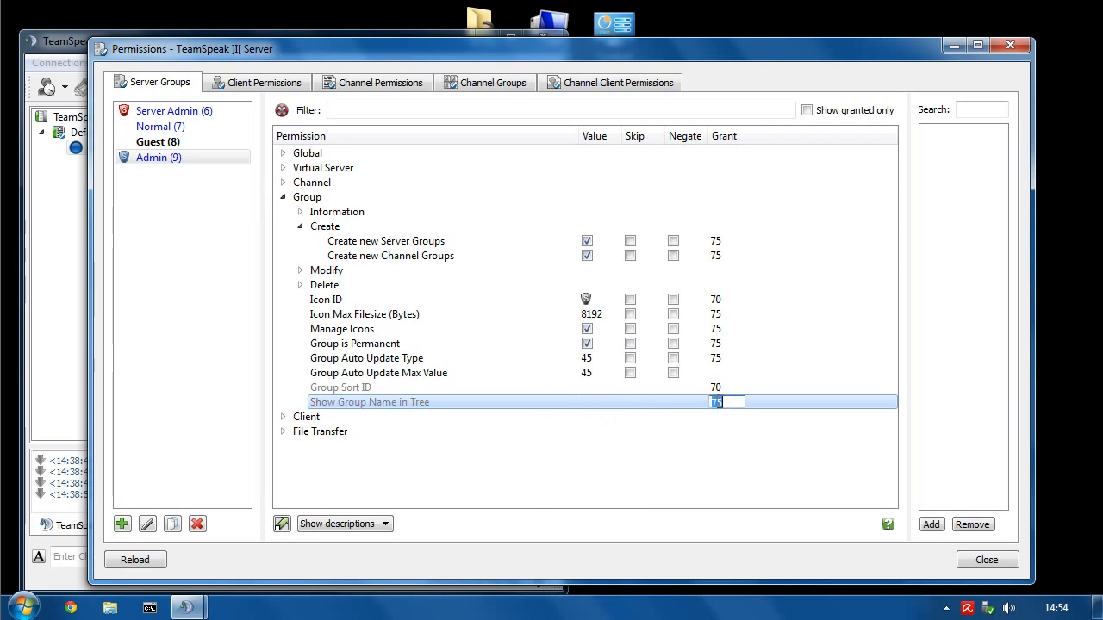
{"action": "type", "text": "7"}
{"action": "key", "text": "Return"}
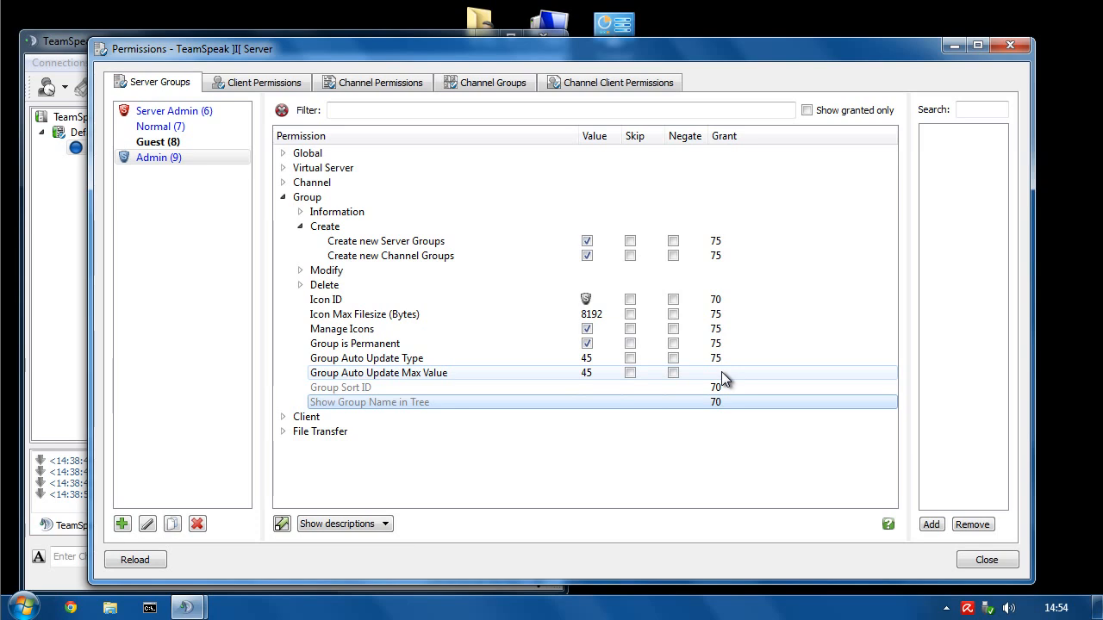
- Collapse the Group category and expand the Client permission category
{"action": "left_click", "coordinate": [301, 285]}
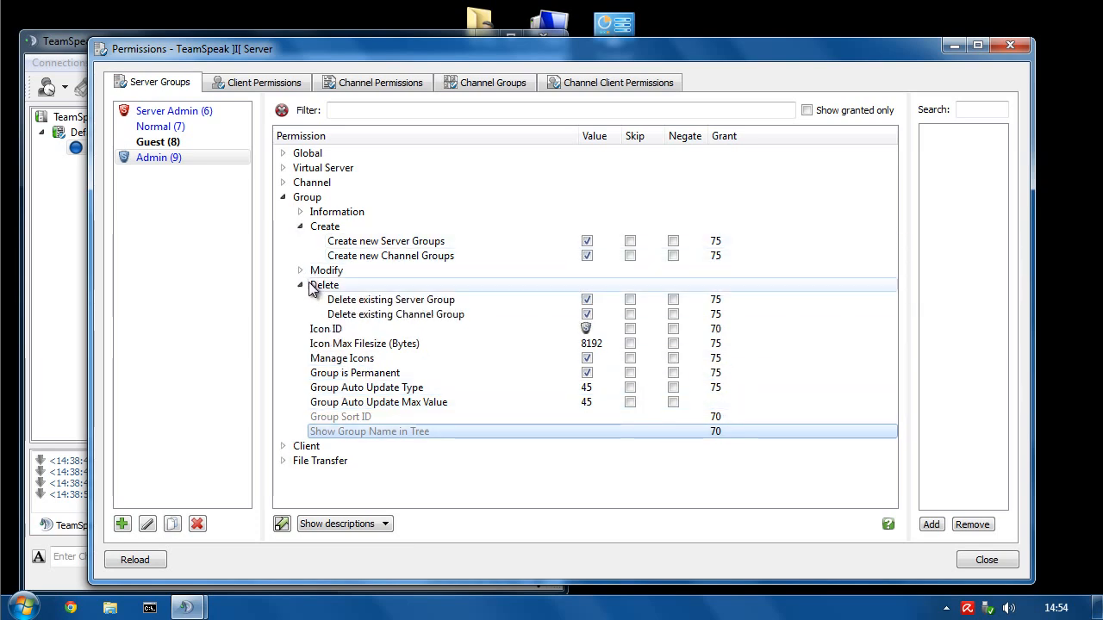
{"action": "left_click", "coordinate": [301, 286]}
{"action": "left_click", "coordinate": [283, 197]}
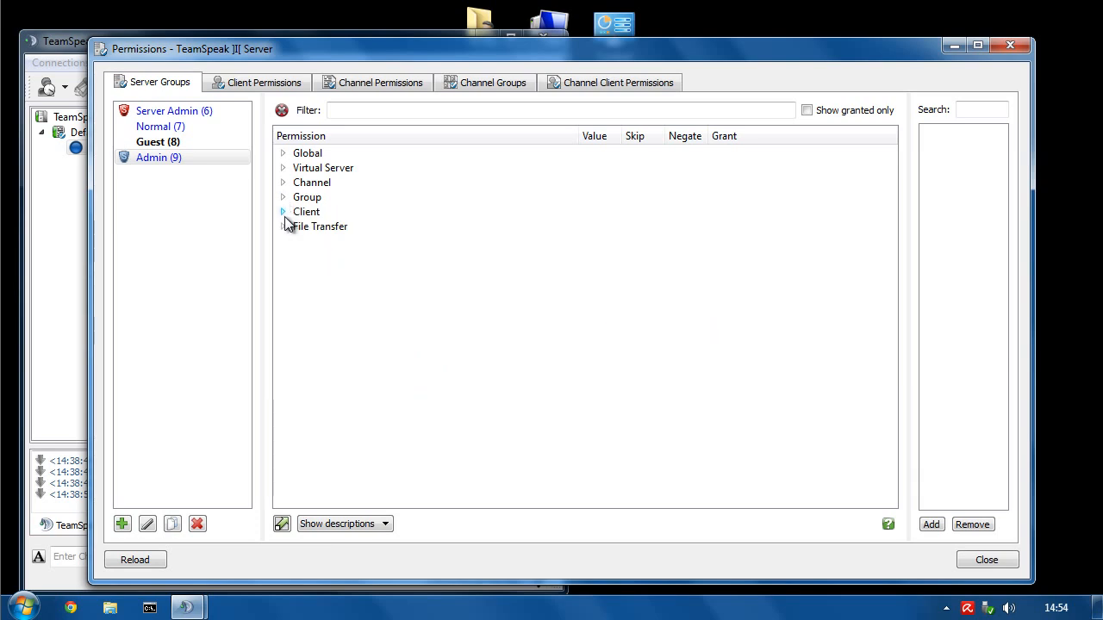
{"action": "left_click", "coordinate": [283, 212]}
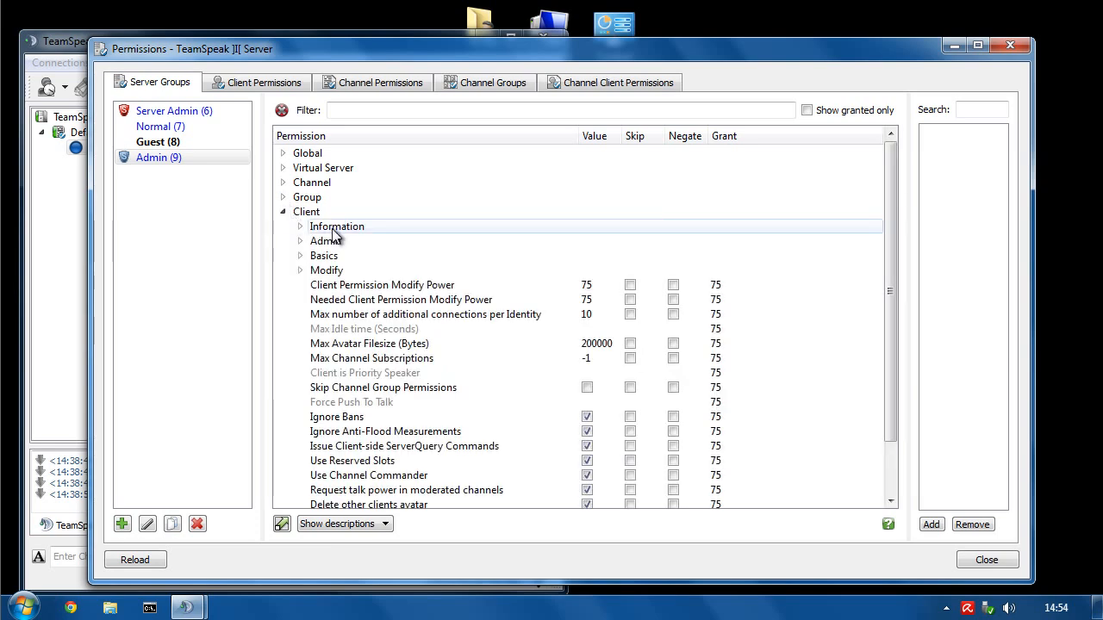
{"action": "left_click", "coordinate": [300, 227]}
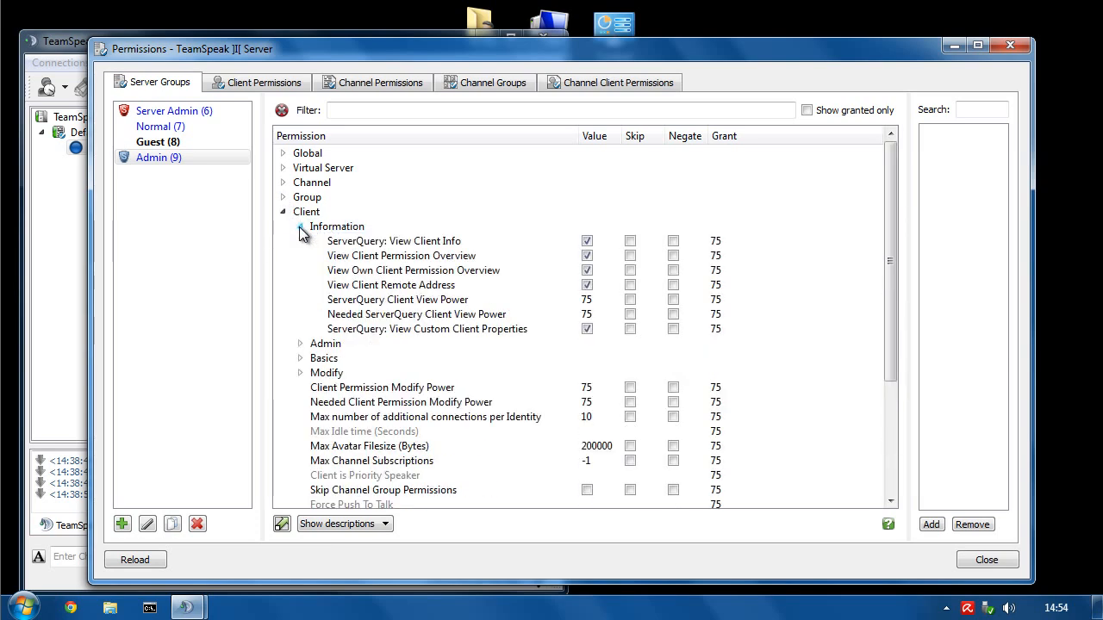
{"action": "left_click", "coordinate": [355, 286]}
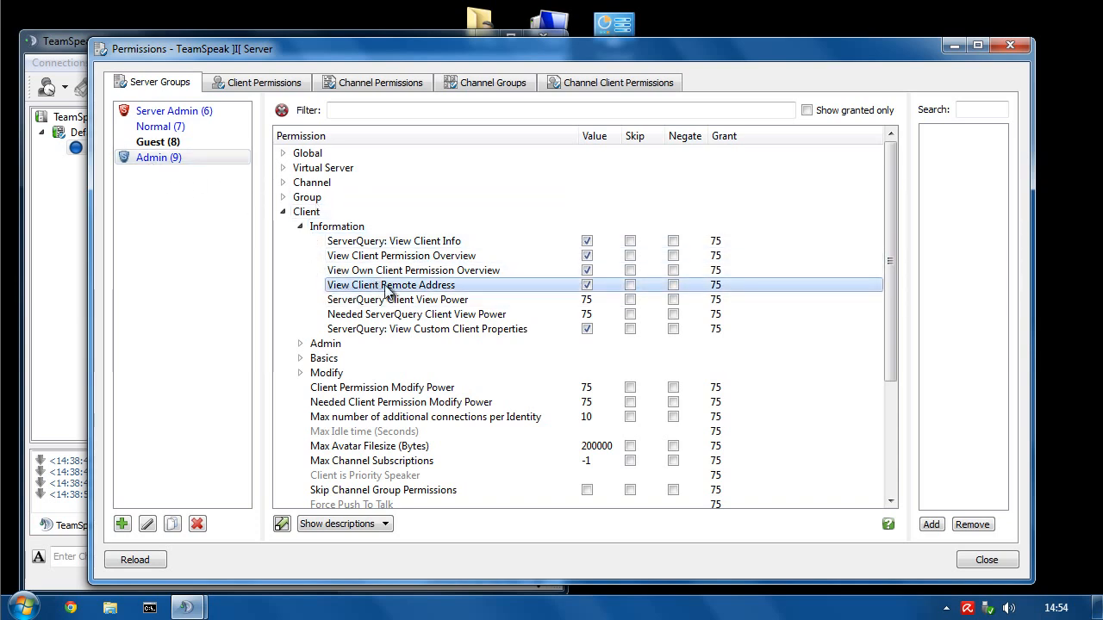
{"action": "left_click", "coordinate": [586, 284]}
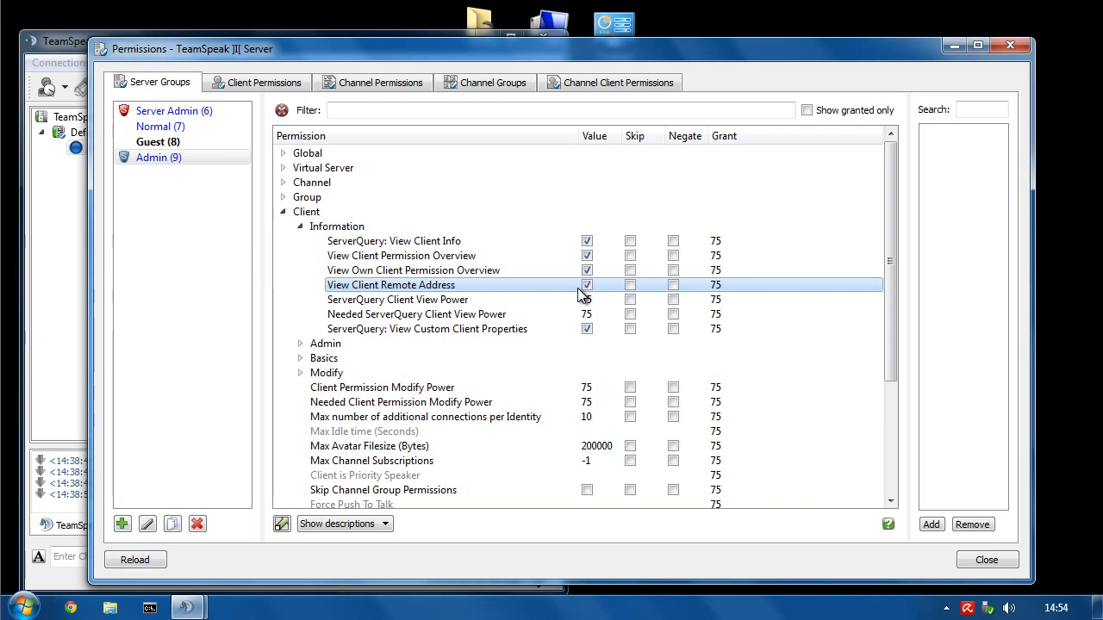
{"action": "left_click", "coordinate": [301, 227]}
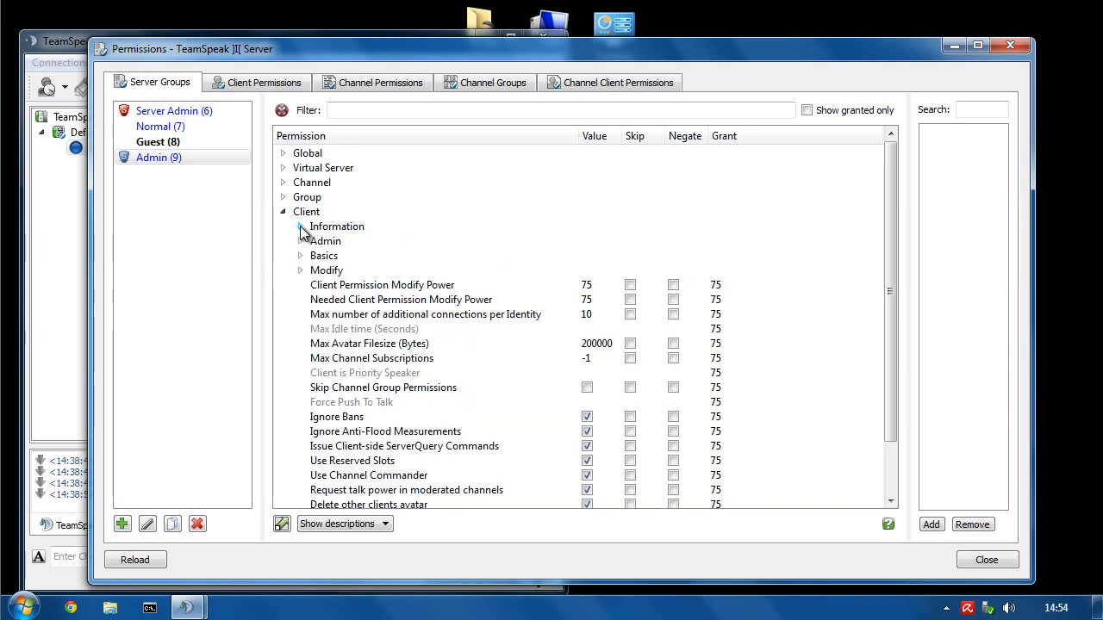
- Expand Client > Admin and inspect Client Kick From Server Power and its Needed power at 75
{"action": "left_click", "coordinate": [300, 242]}
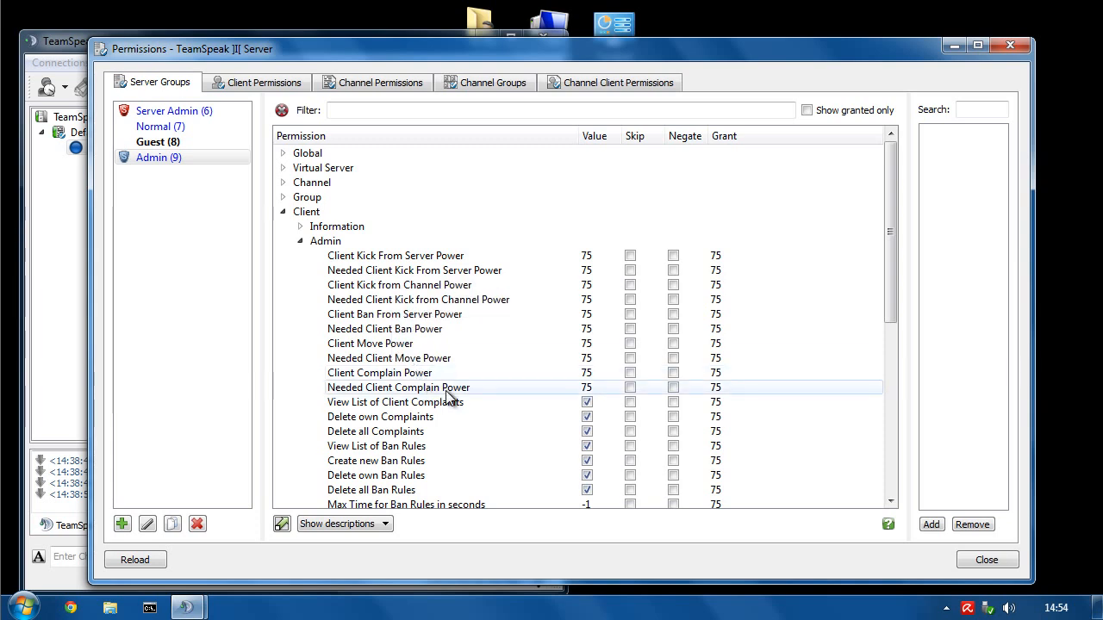
{"action": "scroll", "coordinate": [445, 392], "scroll_direction": "down", "scroll_amount": 1}
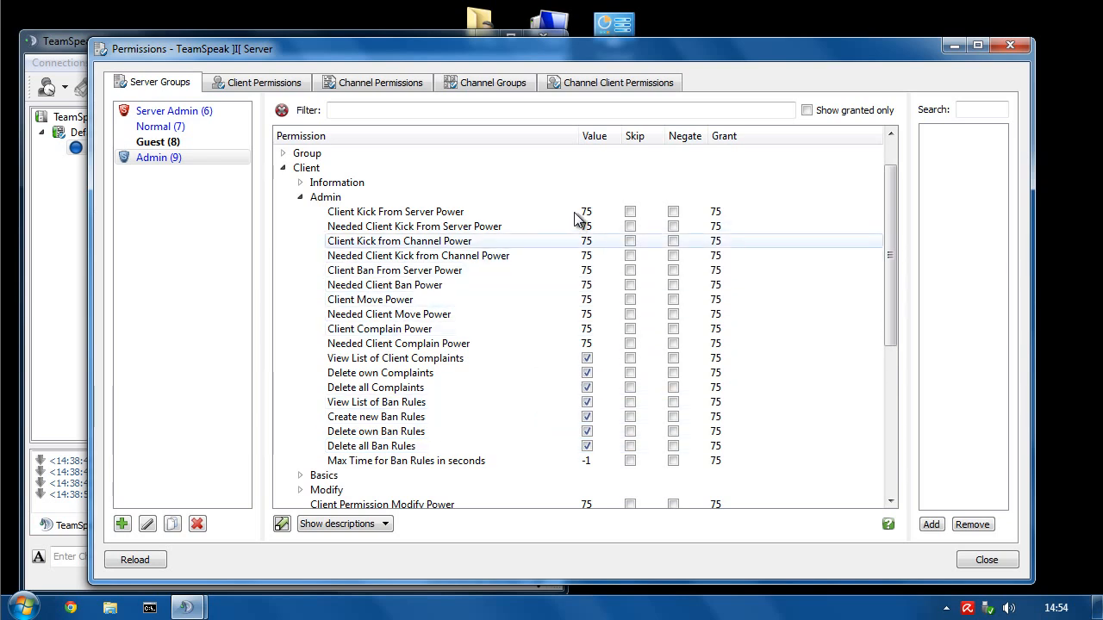
{"action": "left_click", "coordinate": [412, 213]}
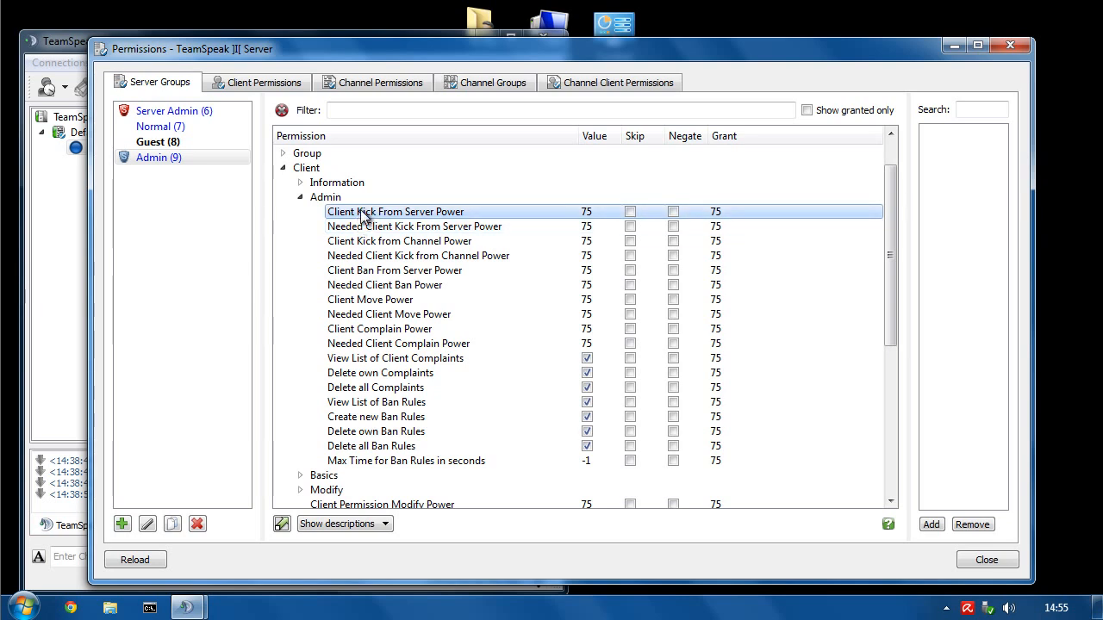
{"action": "mouse_move", "coordinate": [362, 215]}
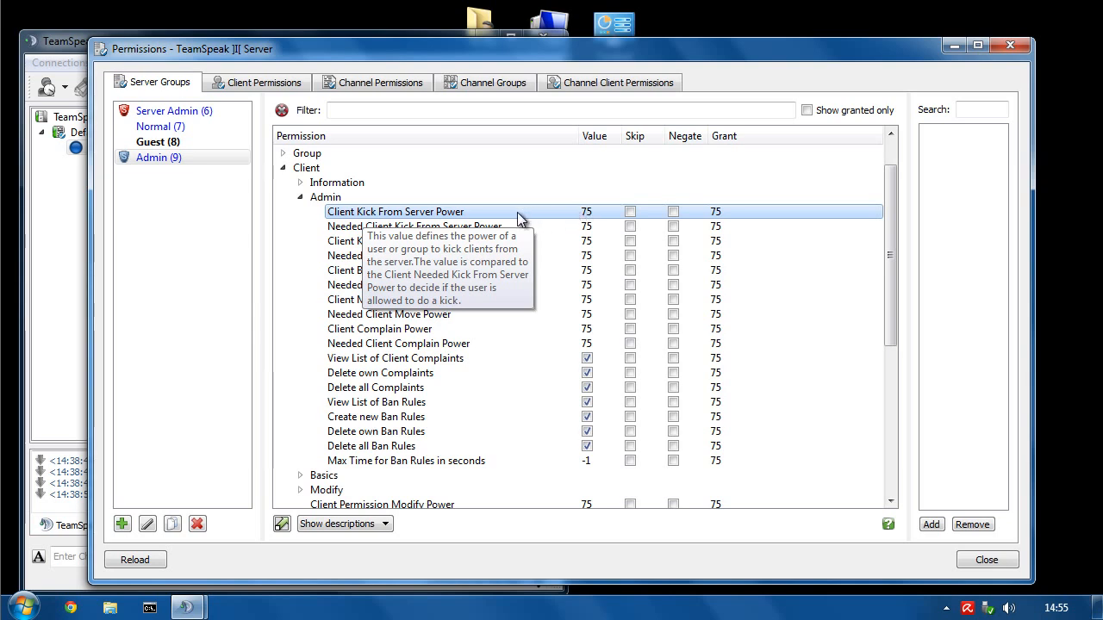
{"action": "left_click", "coordinate": [374, 227]}
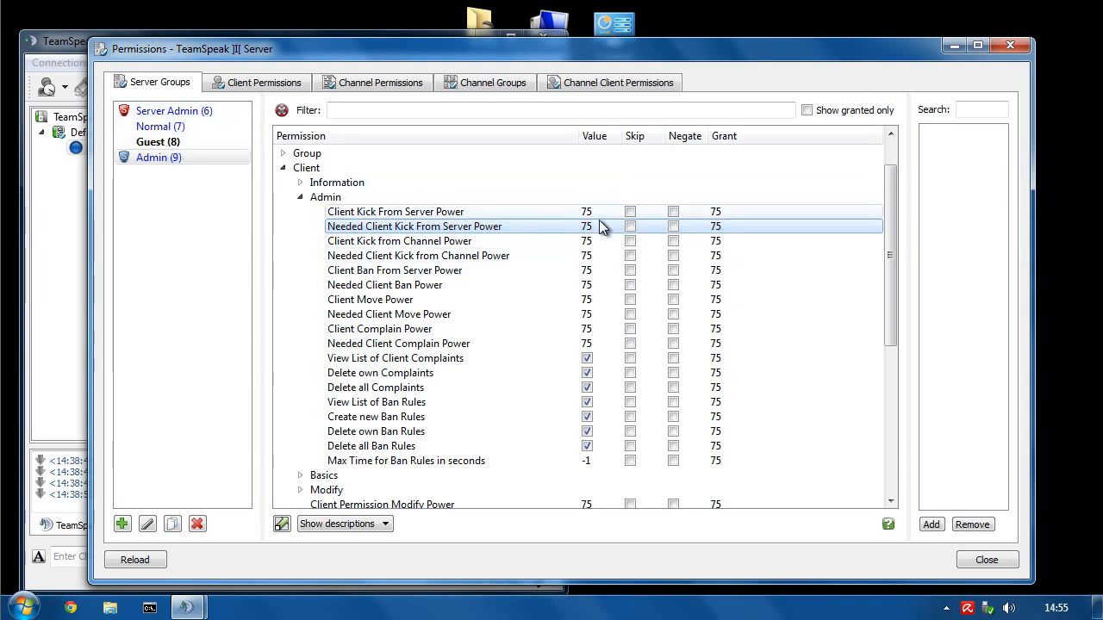
{"action": "left_click", "coordinate": [379, 212]}
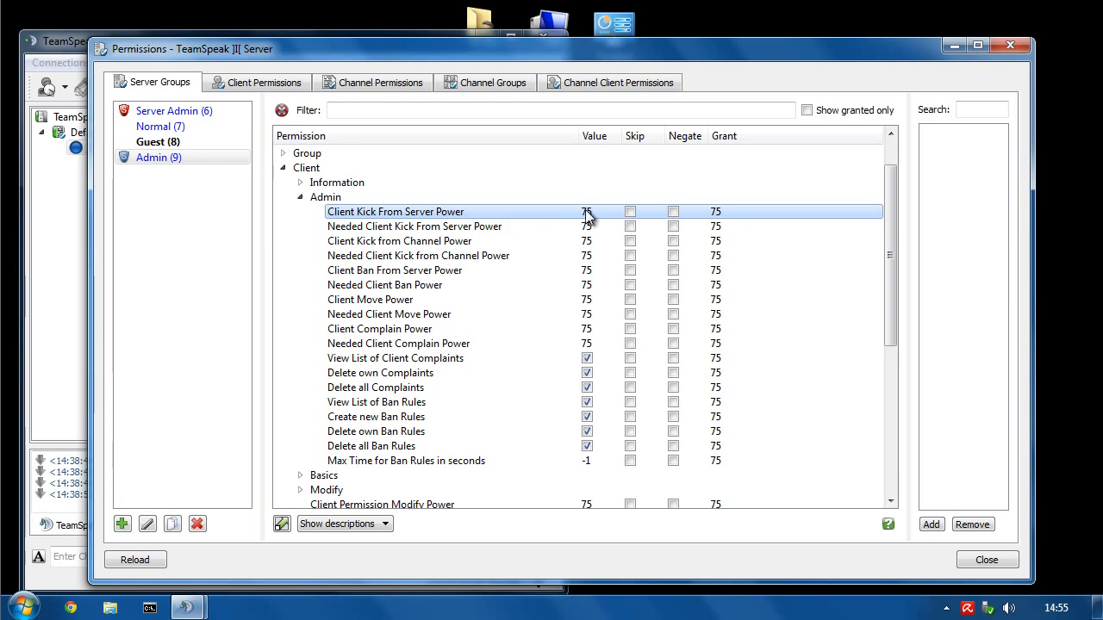
- Review the channel kick, ban, move, complain and ban-rule deletion permissions
{"action": "left_click", "coordinate": [430, 241]}
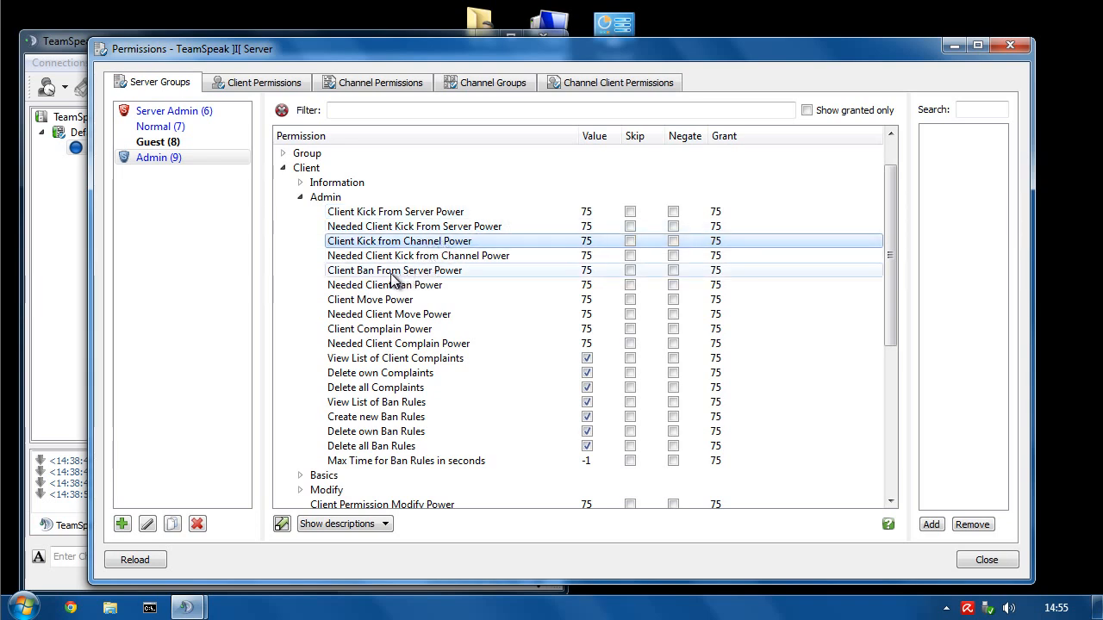
{"action": "left_click", "coordinate": [389, 273]}
{"action": "left_click", "coordinate": [392, 300]}
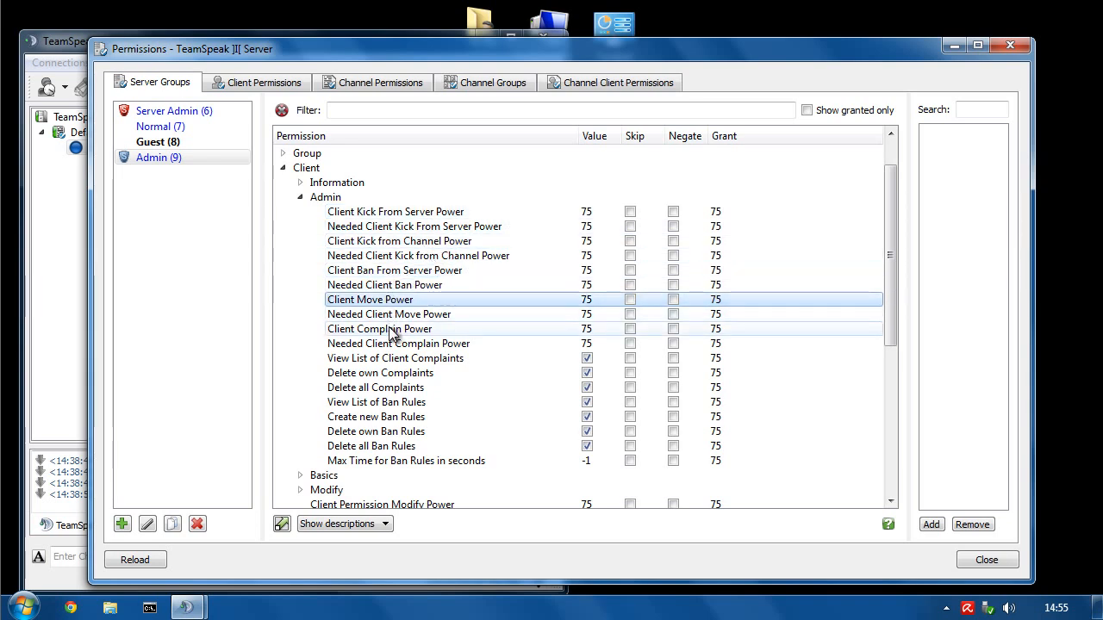
{"action": "left_click", "coordinate": [390, 332]}
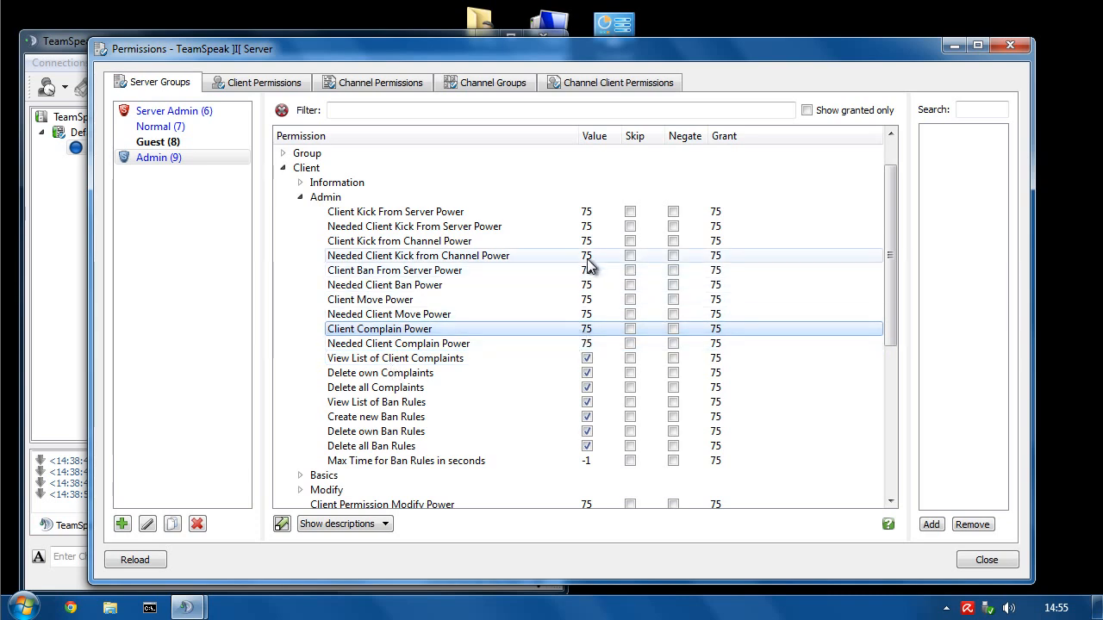
{"action": "mouse_move", "coordinate": [572, 256]}
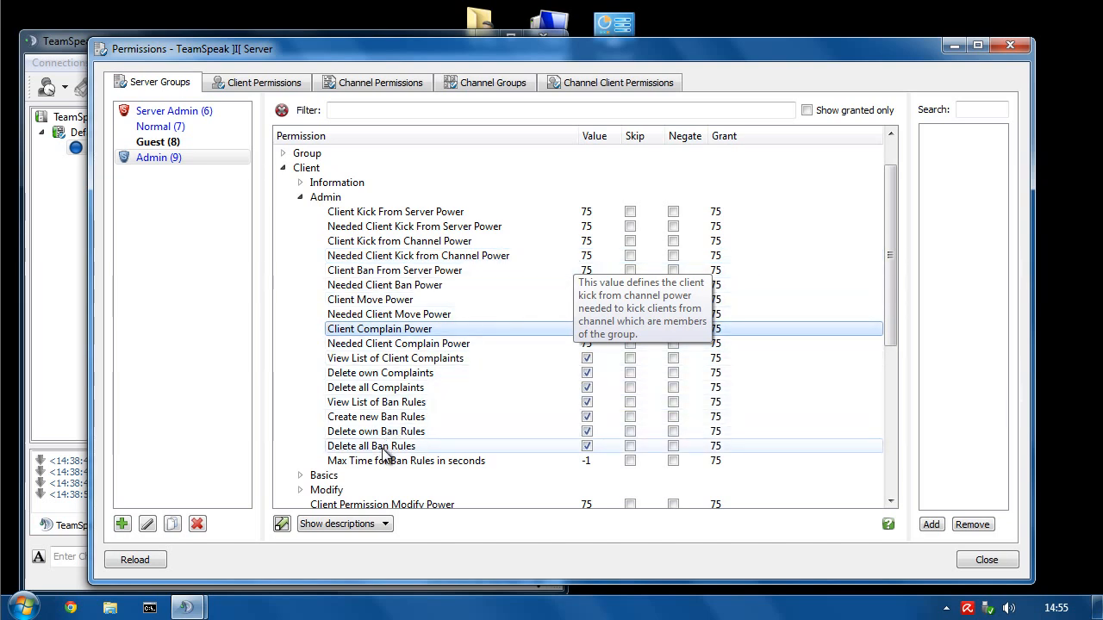
{"action": "left_click", "coordinate": [352, 451]}
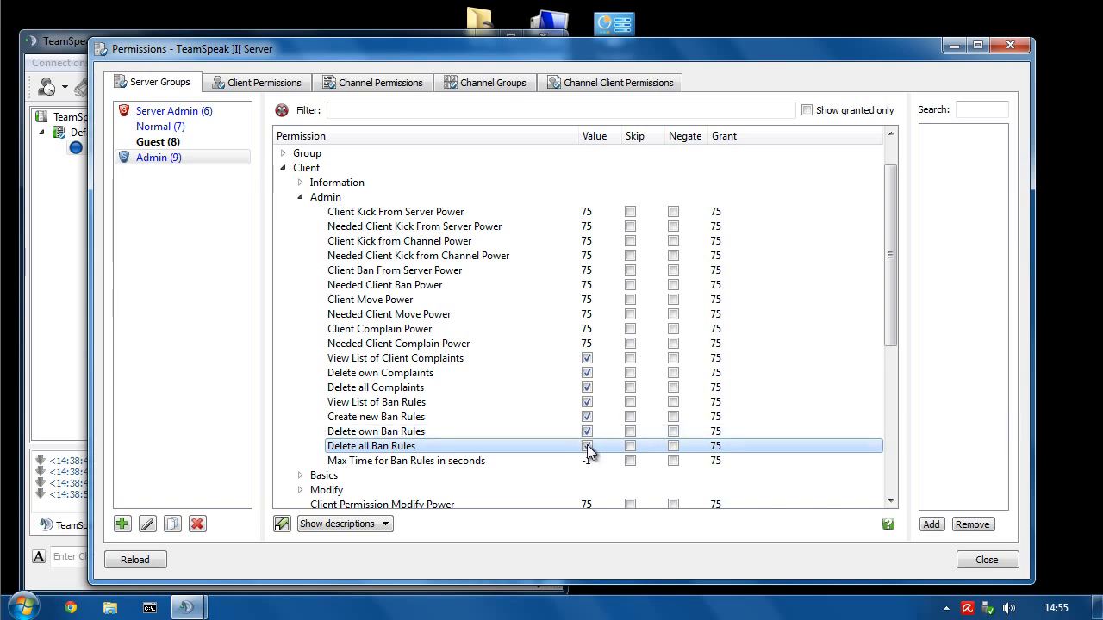
{"action": "left_click", "coordinate": [415, 433]}
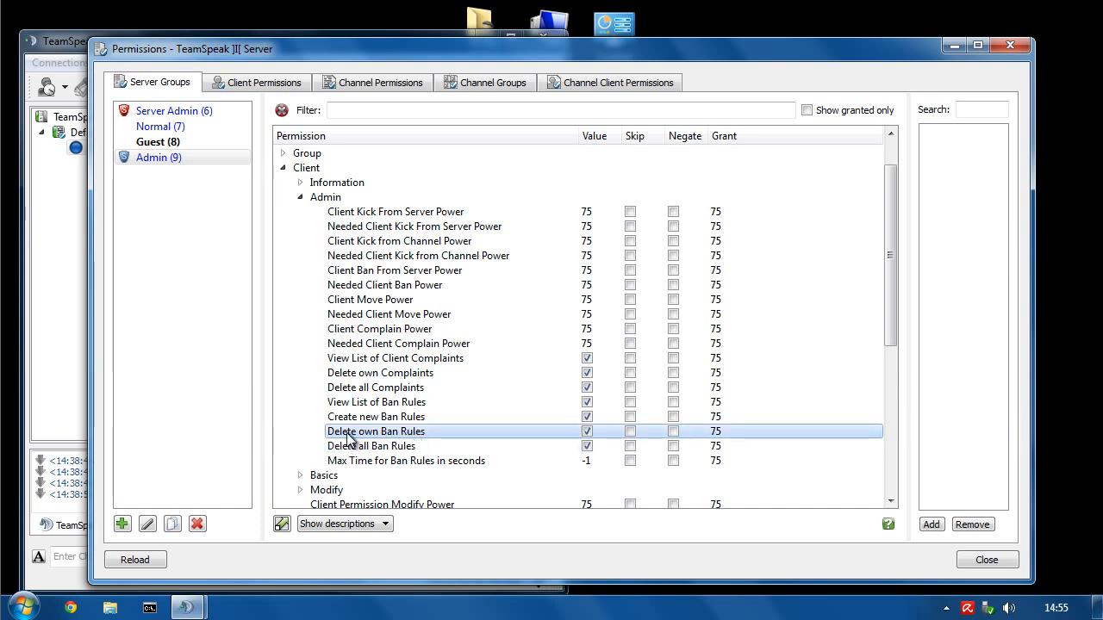
- Tick Delete all Ban Rules, keep Max Time for Ban Rules at -1, and collapse Client > Admin
{"action": "left_click", "coordinate": [587, 445]}
{"action": "left_click", "coordinate": [401, 460]}
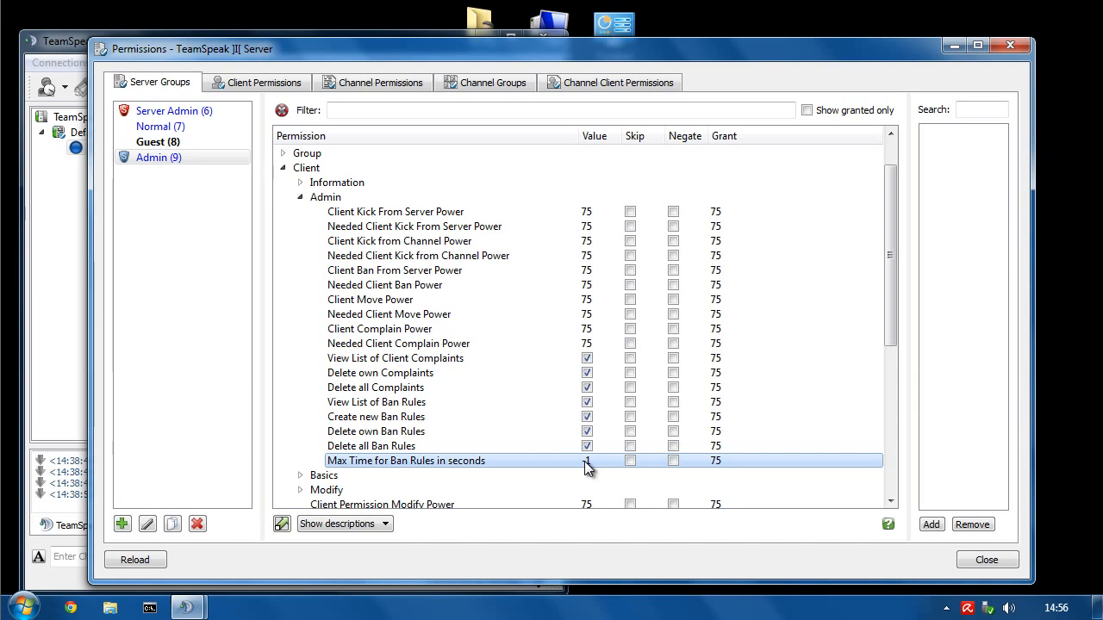
{"action": "double_click", "coordinate": [587, 462]}
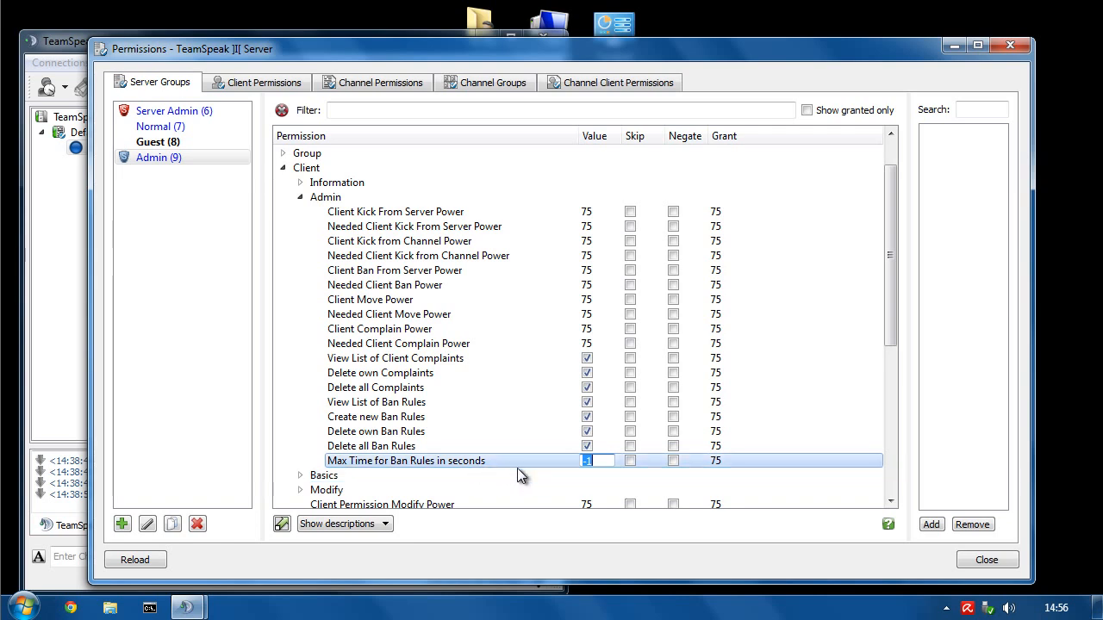
{"action": "left_click", "coordinate": [354, 456]}
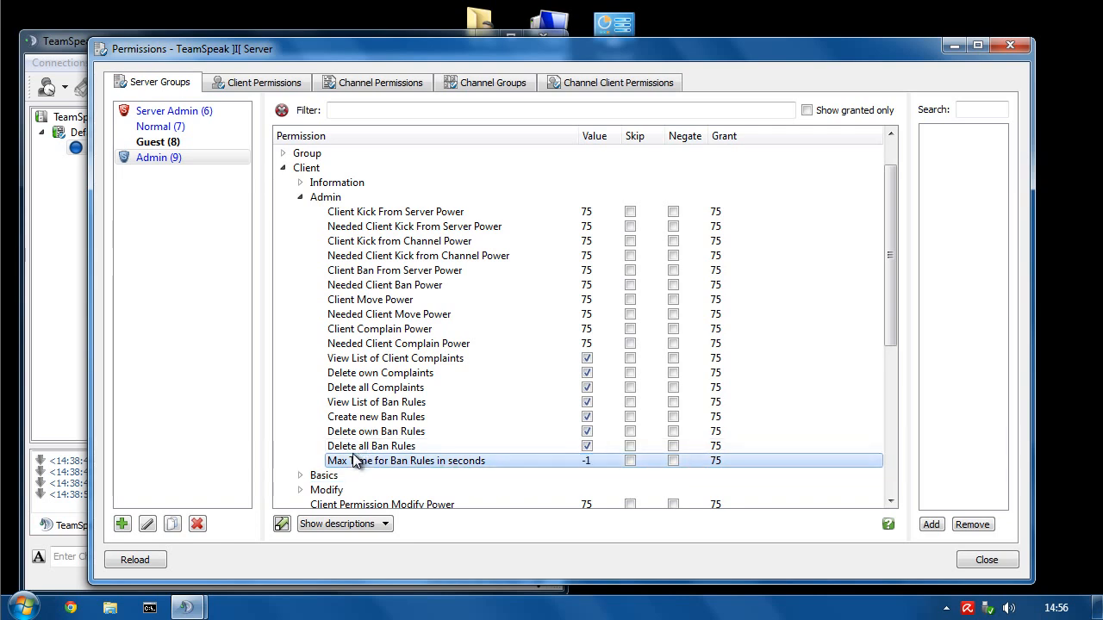
{"action": "left_click", "coordinate": [299, 197]}
- Expand Client > Basics and look over the text message and talk permissions
{"action": "left_click", "coordinate": [300, 212]}
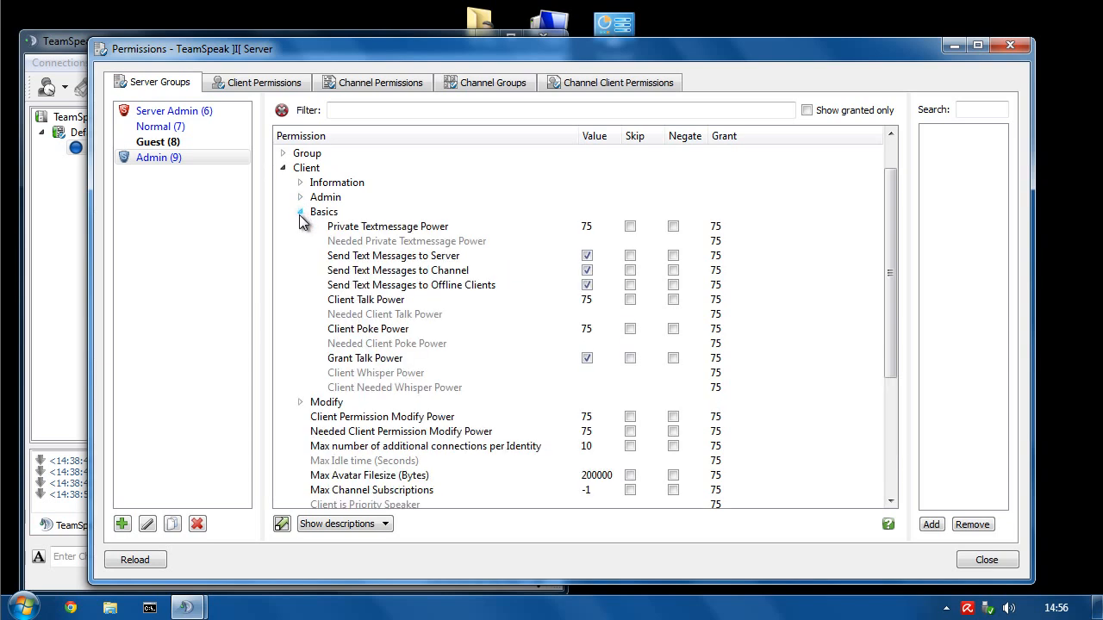
{"action": "left_click", "coordinate": [370, 225]}
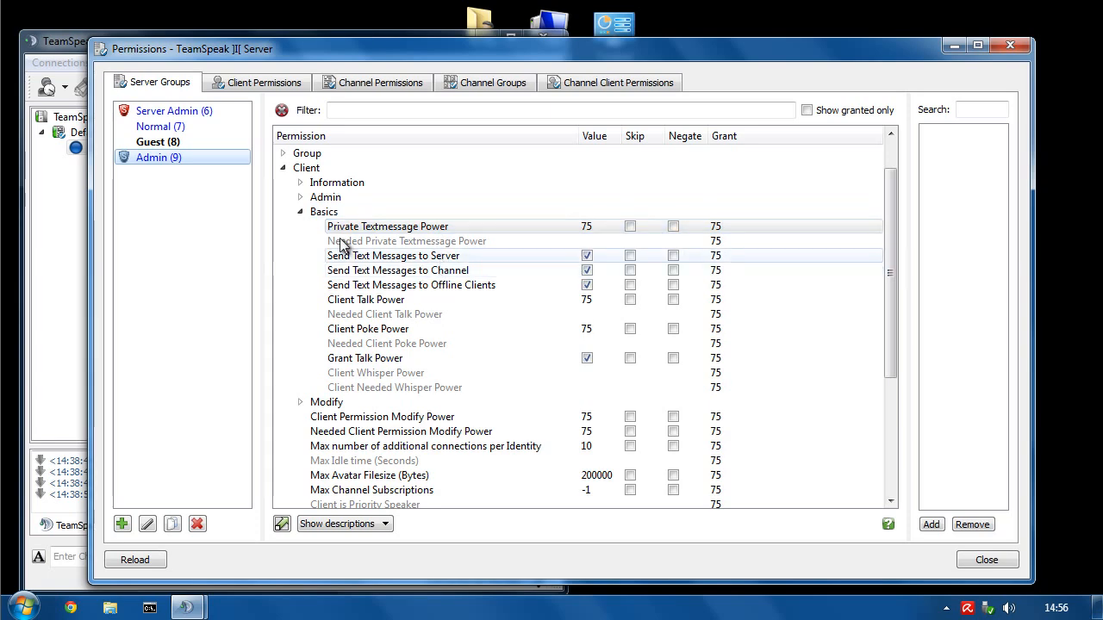
{"action": "left_click_drag", "start_coordinate": [292, 51], "coordinate": [531, 23]}
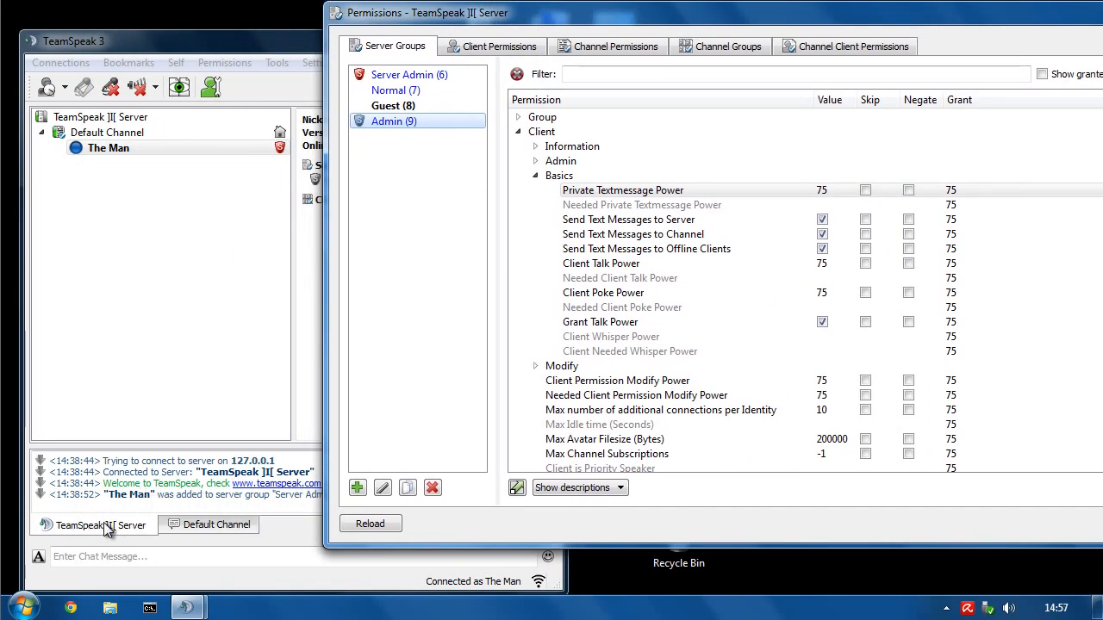
{"action": "left_click_drag", "start_coordinate": [596, 18], "coordinate": [371, 54]}
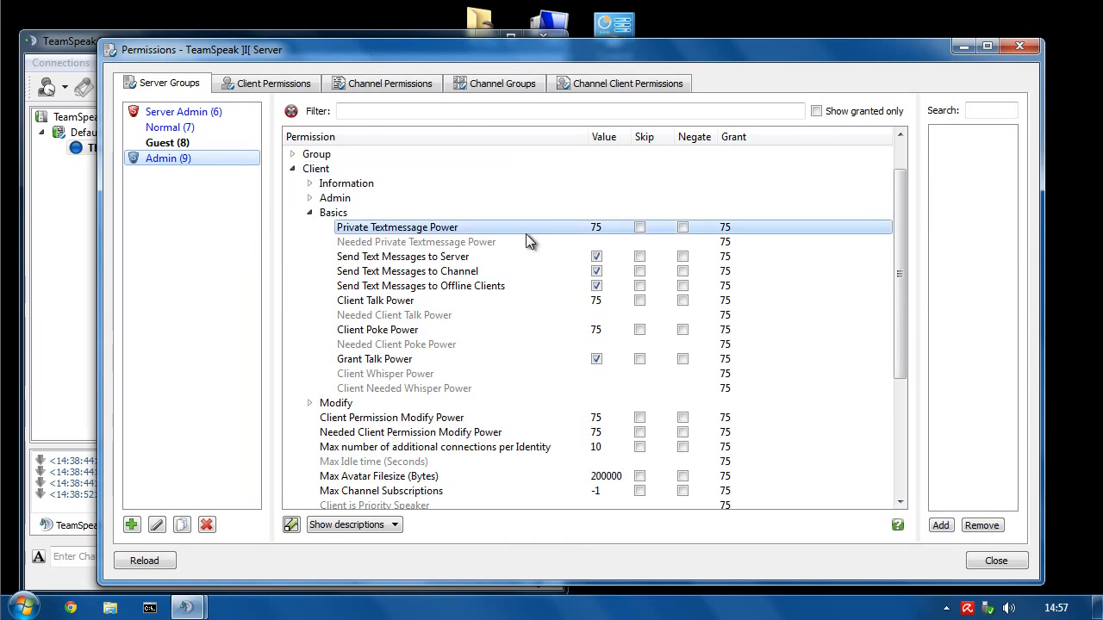
{"action": "left_click", "coordinate": [437, 258]}
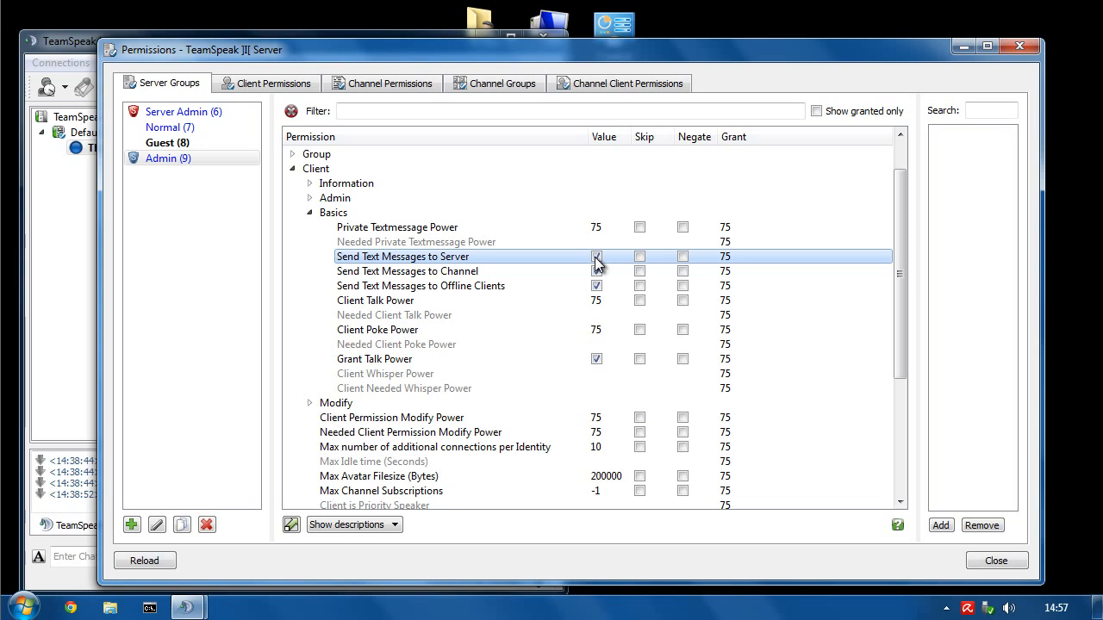
{"action": "left_click", "coordinate": [433, 298]}
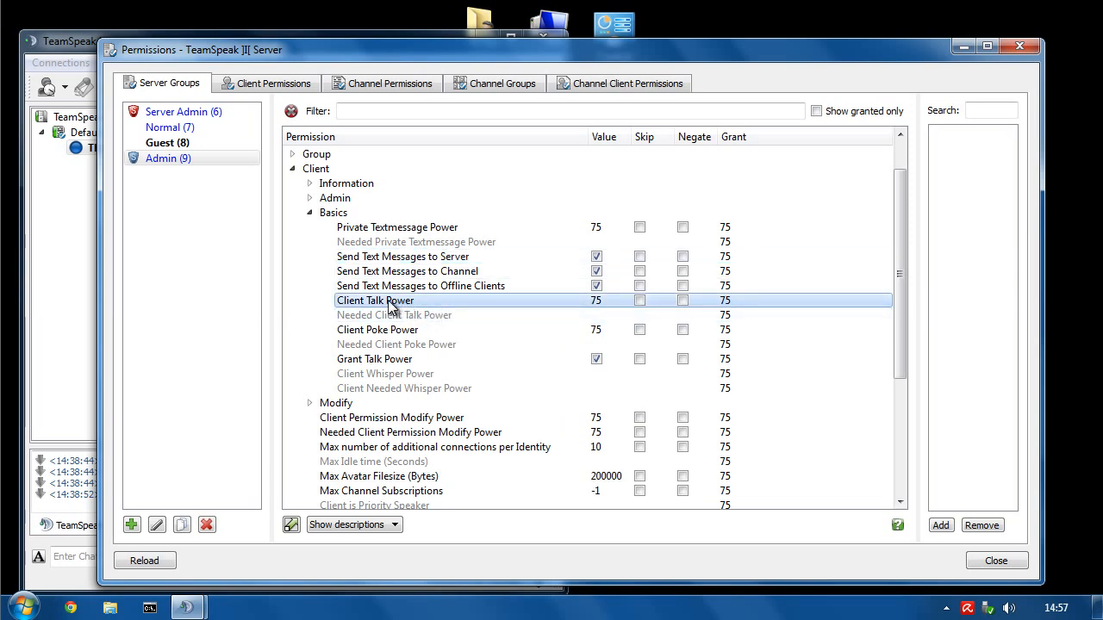
- Set Client Talk Power, Client Poke Power and Private Textmessage Power to 70
{"action": "double_click", "coordinate": [600, 303]}
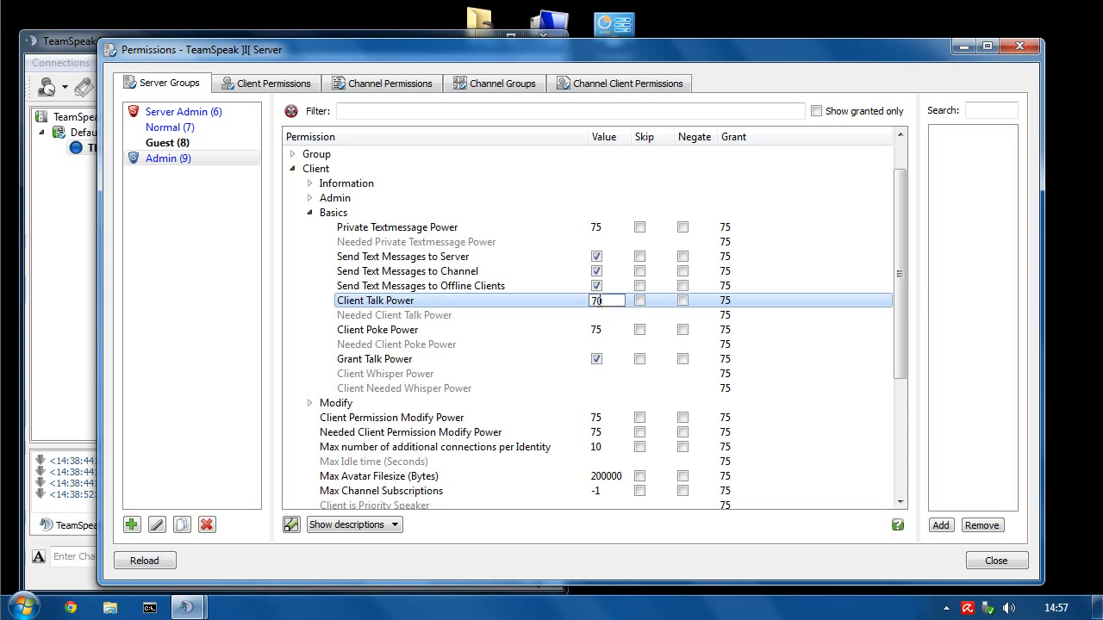
{"action": "type", "text": "70"}
{"action": "key", "text": "Return"}
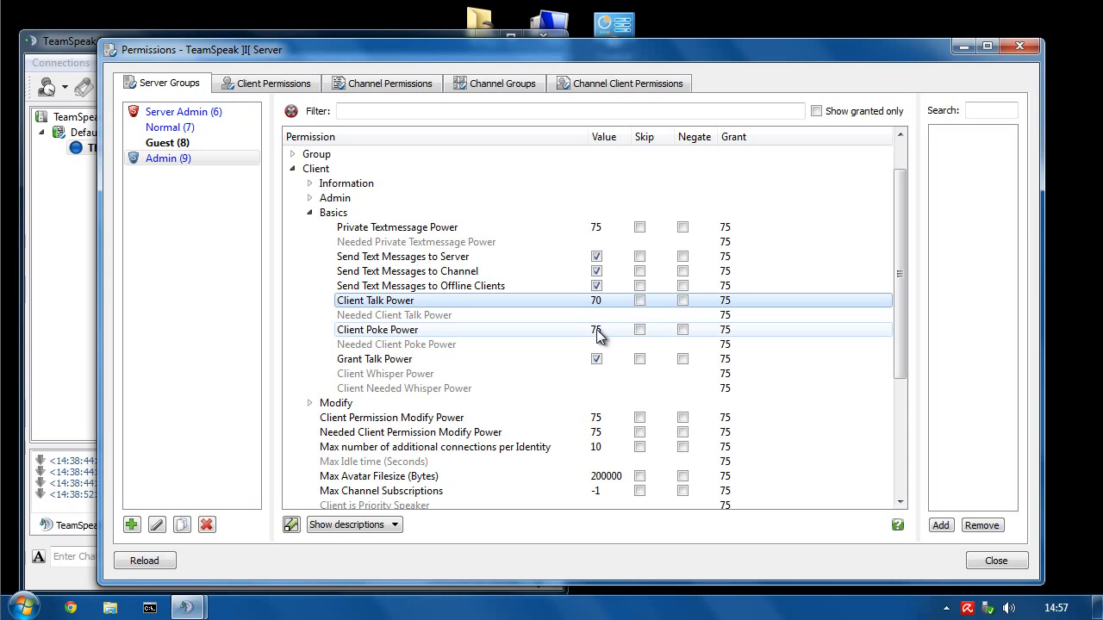
{"action": "double_click", "coordinate": [597, 333]}
{"action": "key", "text": "Return"}
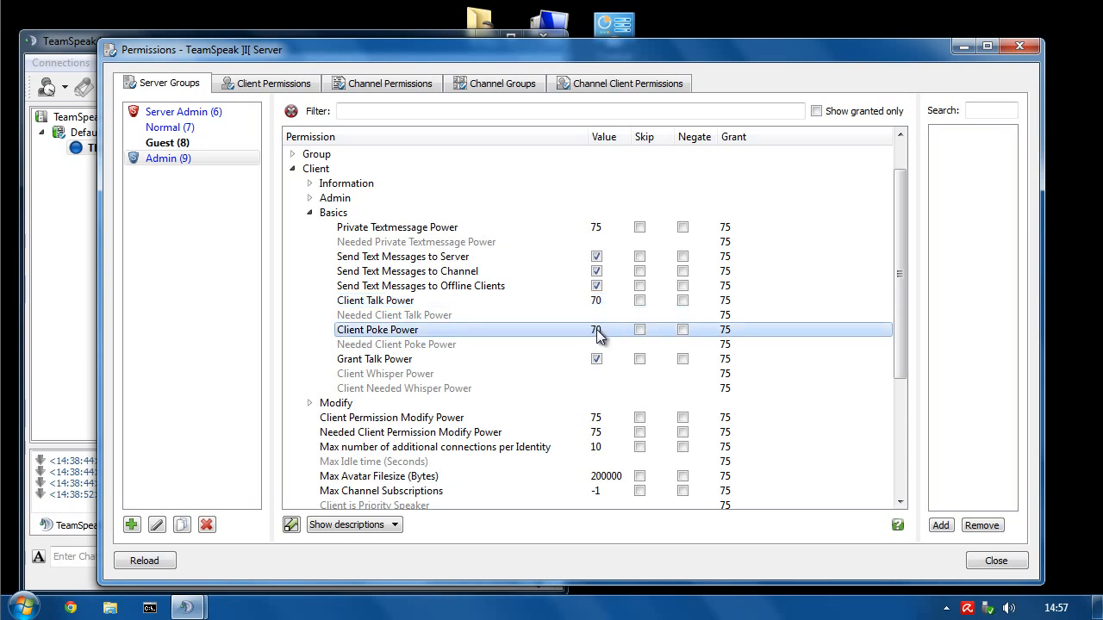
{"action": "double_click", "coordinate": [597, 229]}
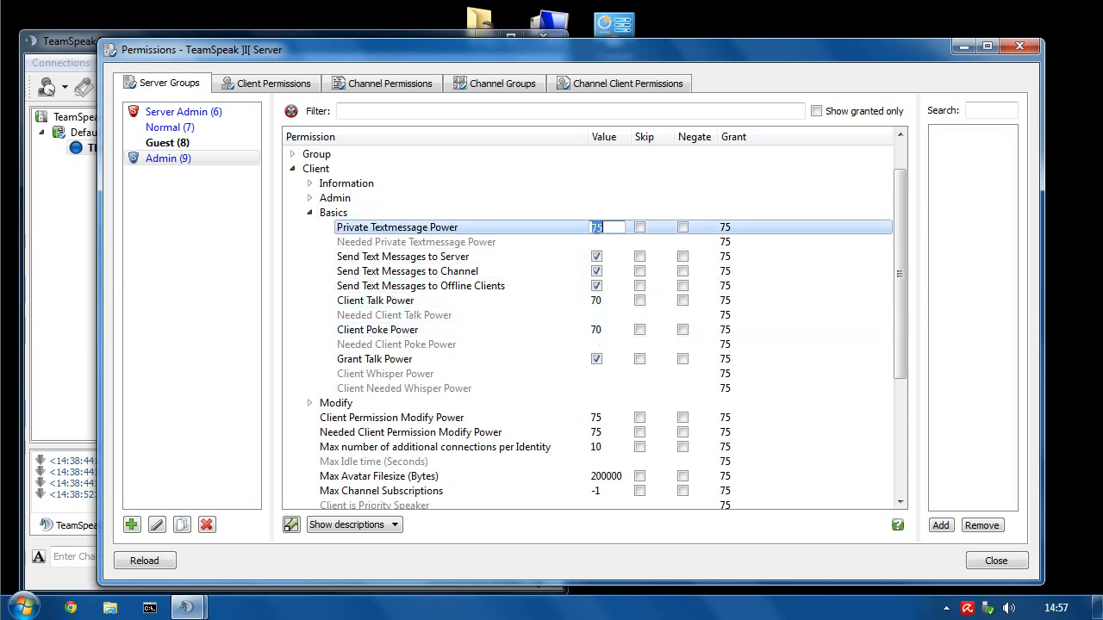
{"action": "type", "text": "70"}
{"action": "key", "text": "Return"}
- Remove the Server Admin (6) group's Needed Private Textmessage Power permission
{"action": "left_click", "coordinate": [168, 113]}
{"action": "left_click", "coordinate": [383, 242]}
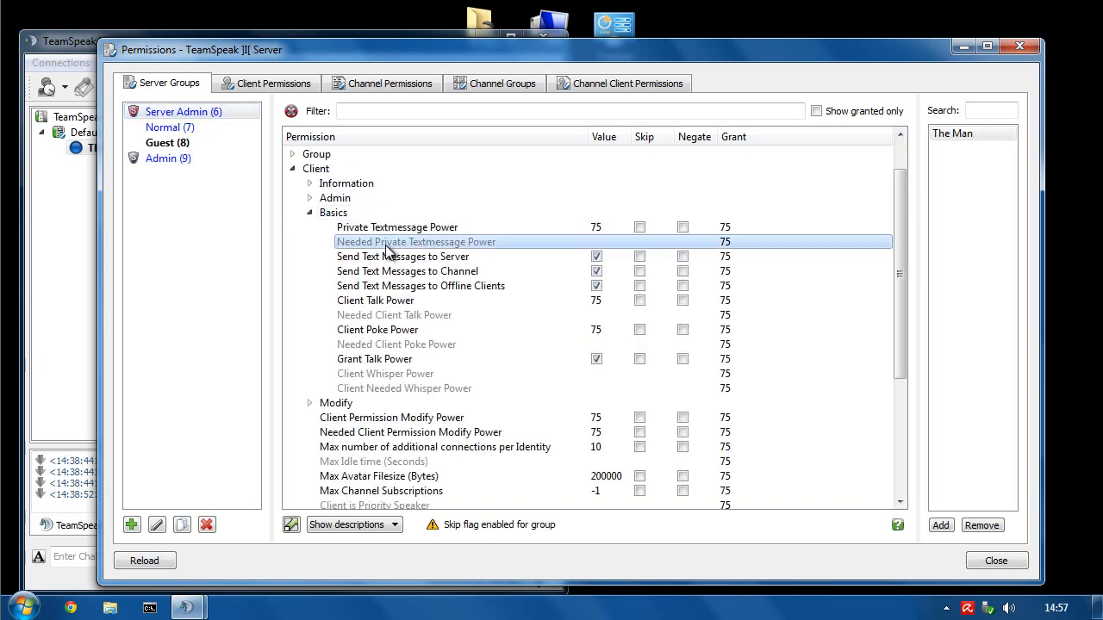
{"action": "double_click", "coordinate": [461, 245]}
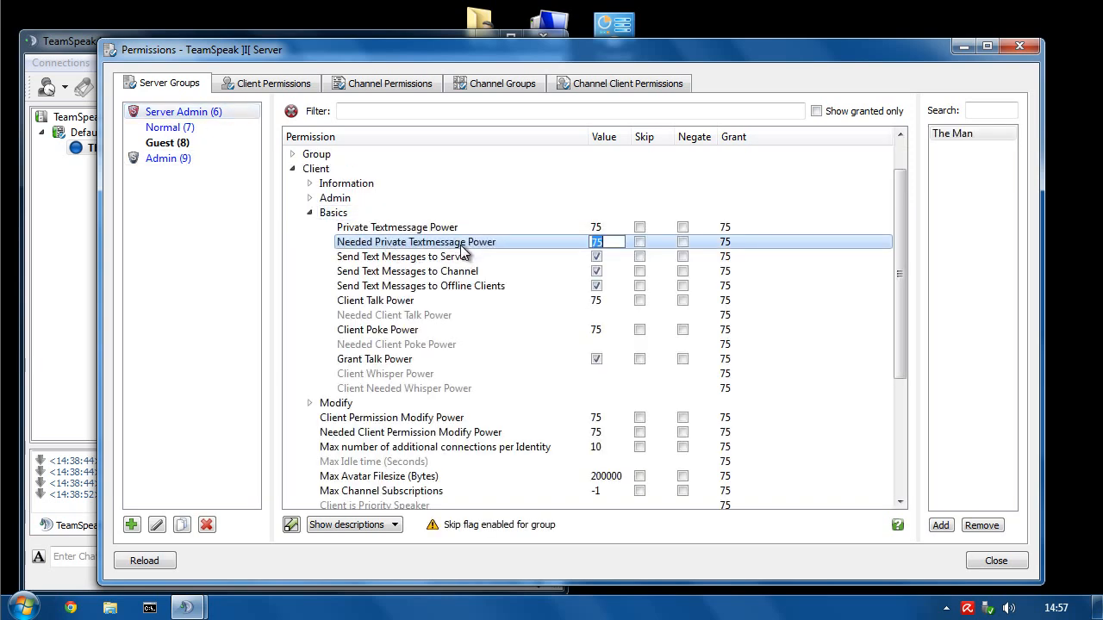
{"action": "left_click", "coordinate": [461, 245]}
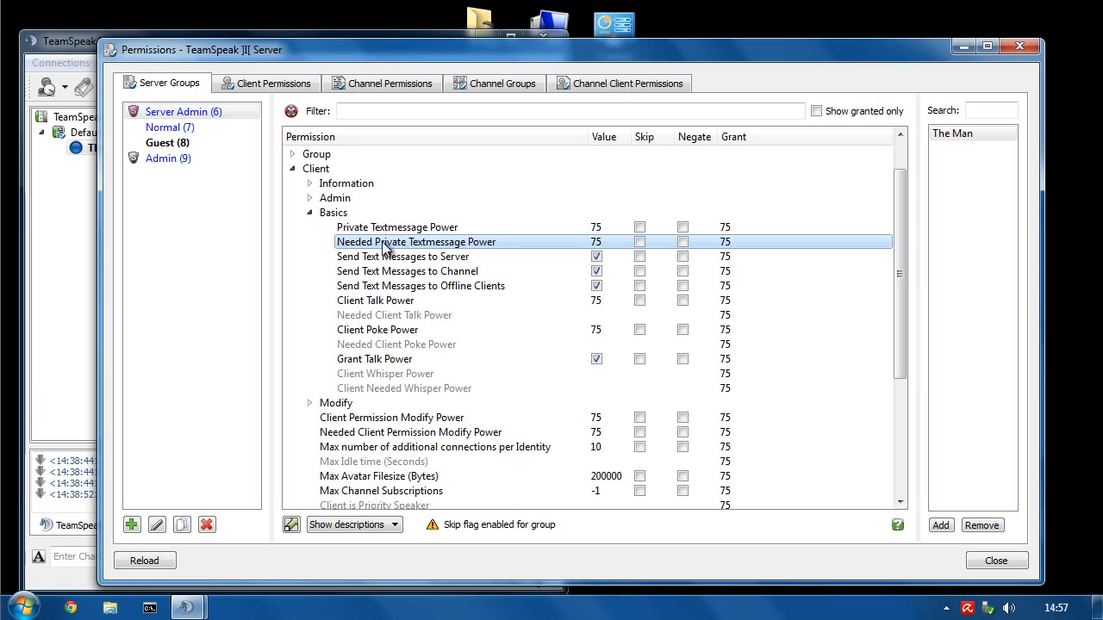
{"action": "right_click", "coordinate": [417, 245]}
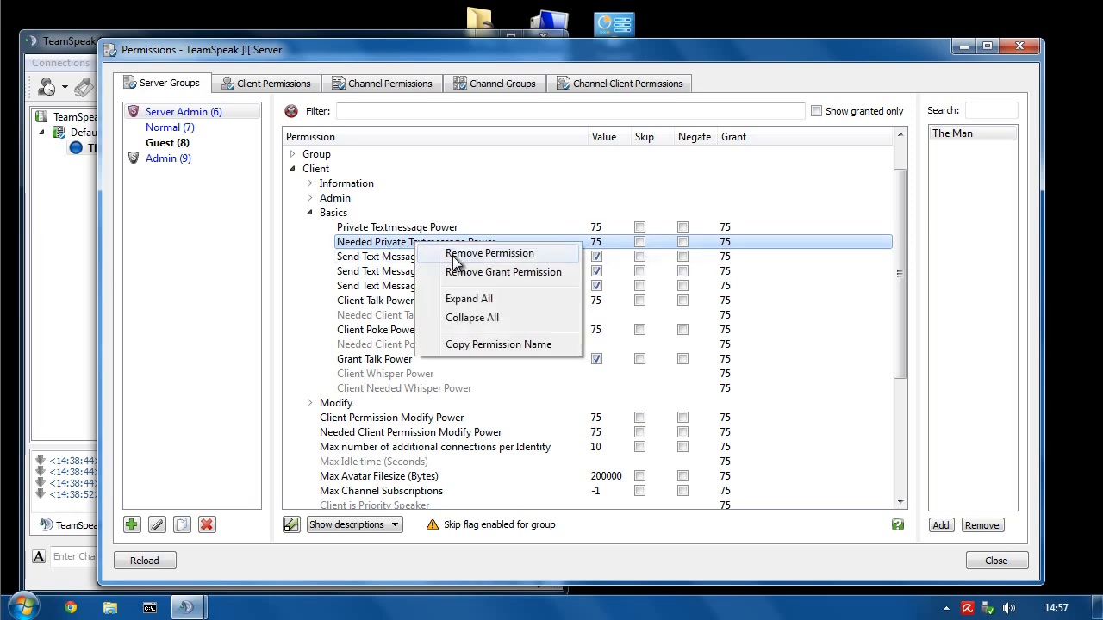
{"action": "left_click", "coordinate": [463, 254]}
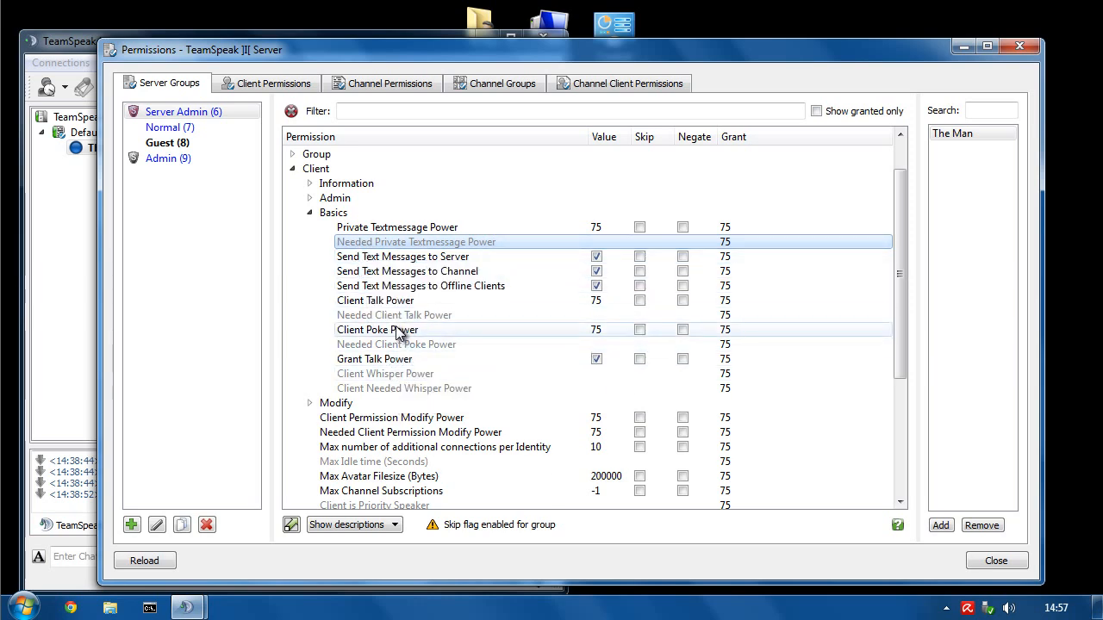
- Give Server Admin's Needed Client Poke Power a value of 75
{"action": "mouse_move", "coordinate": [396, 334]}
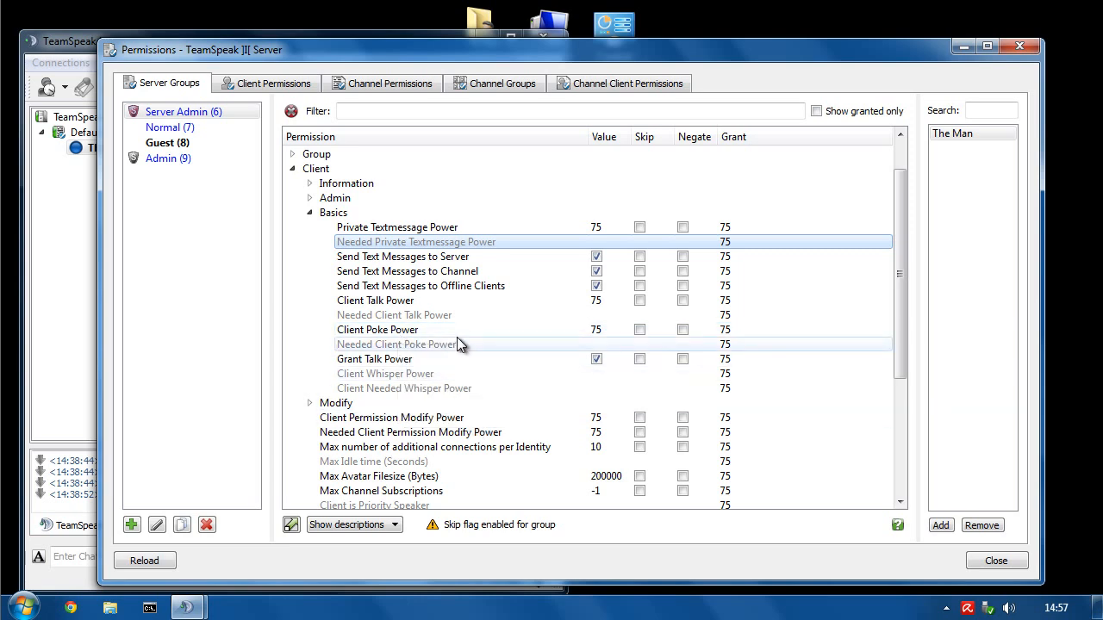
{"action": "mouse_move", "coordinate": [458, 341]}
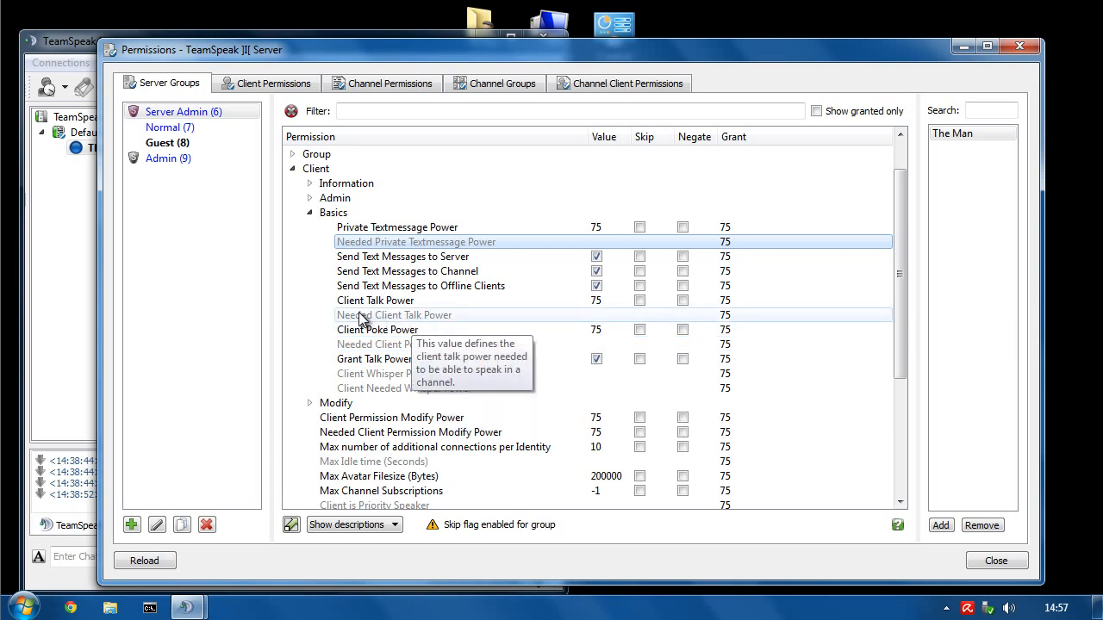
{"action": "left_click", "coordinate": [355, 347]}
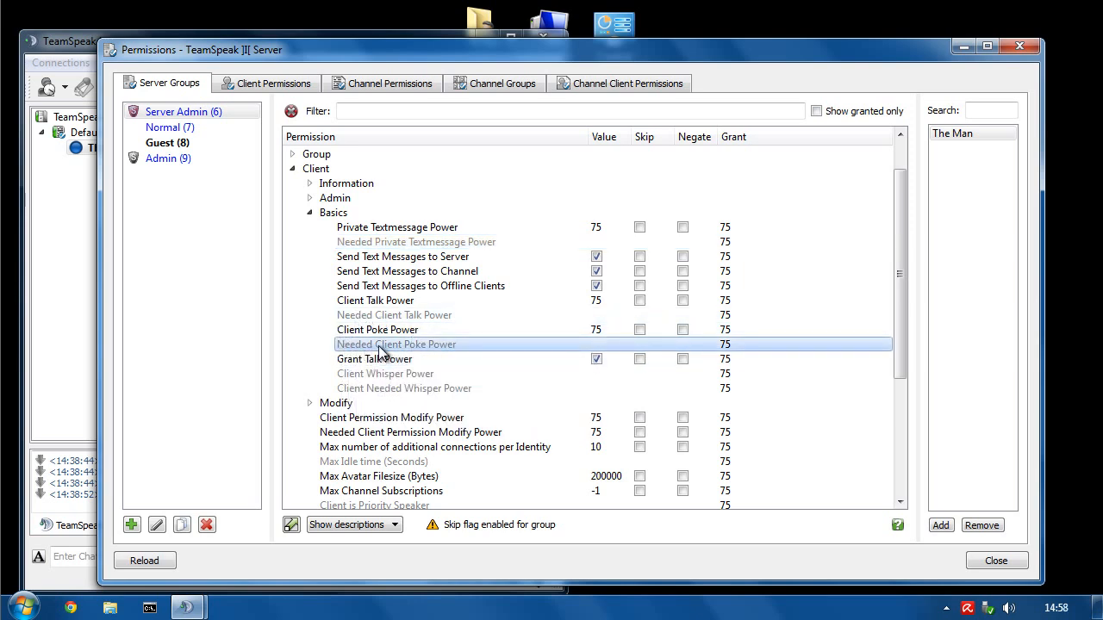
{"action": "left_click", "coordinate": [183, 113]}
{"action": "left_click", "coordinate": [592, 347]}
{"action": "double_click", "coordinate": [601, 346]}
{"action": "left_click", "coordinate": [647, 346]}
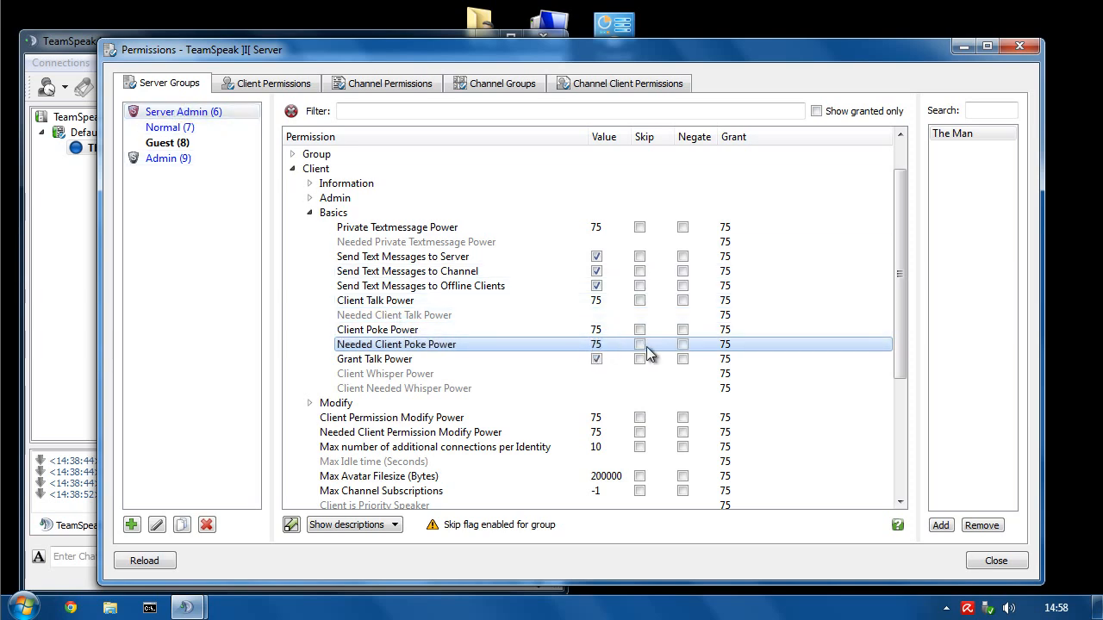
- Compare the poke and textmessage powers between Server Admin and Admin (9), ending on Admin
{"action": "left_click", "coordinate": [175, 167]}
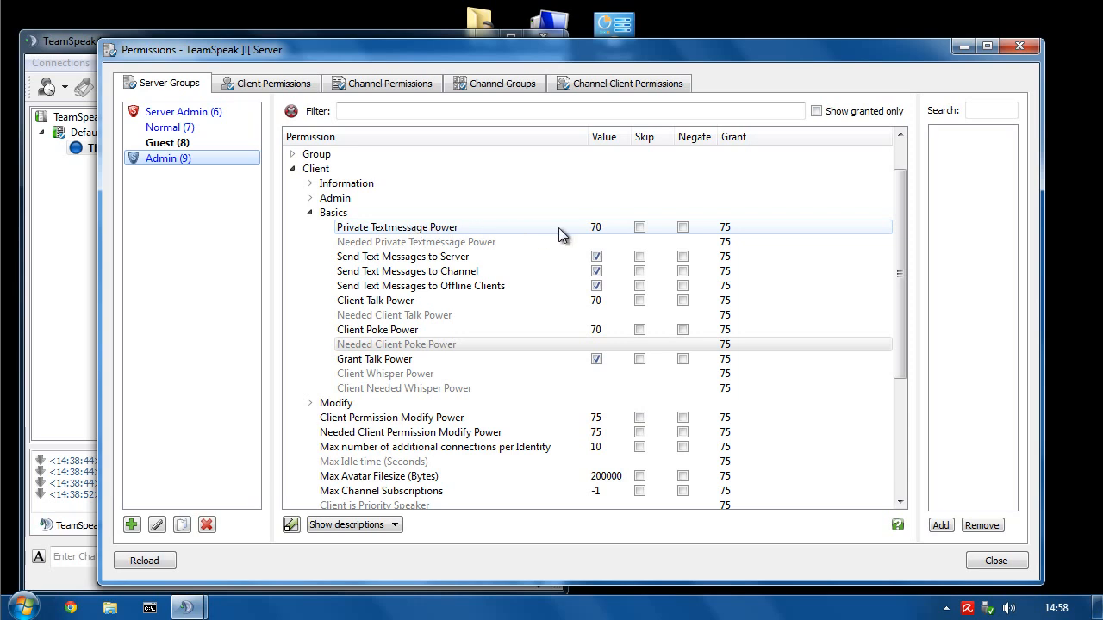
{"action": "left_click", "coordinate": [183, 111]}
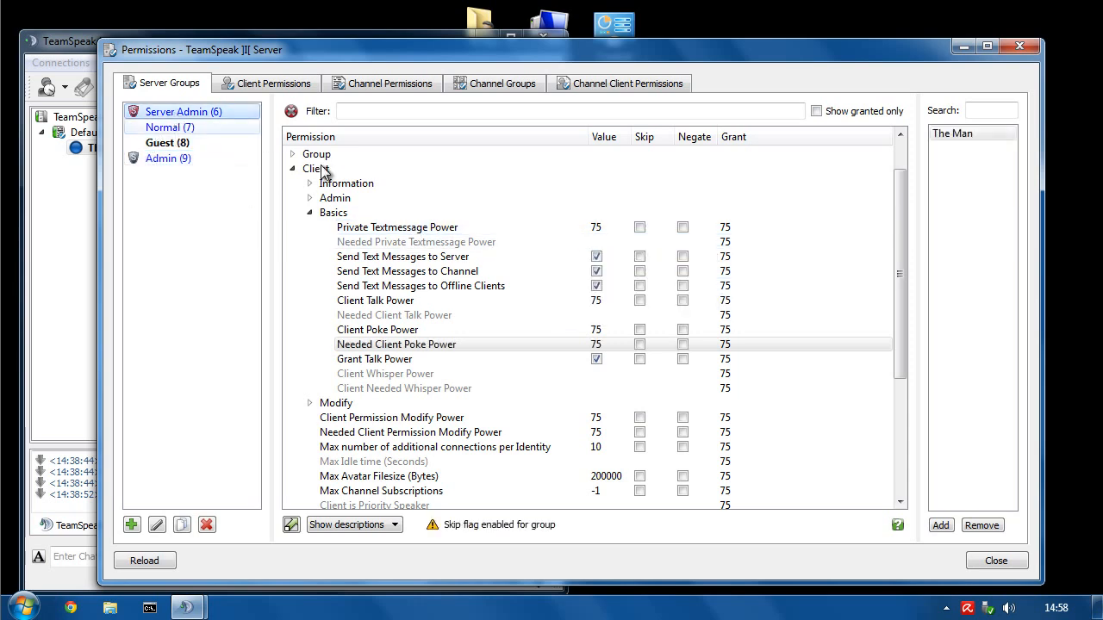
{"action": "left_click", "coordinate": [367, 245]}
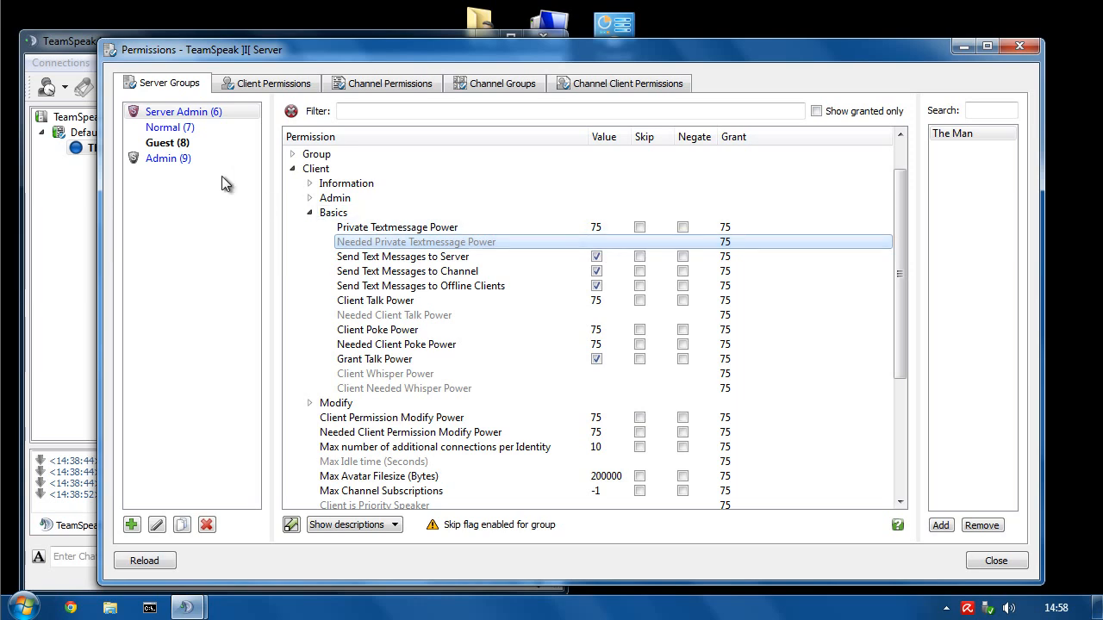
{"action": "left_click", "coordinate": [191, 157]}
{"action": "left_click", "coordinate": [427, 330]}
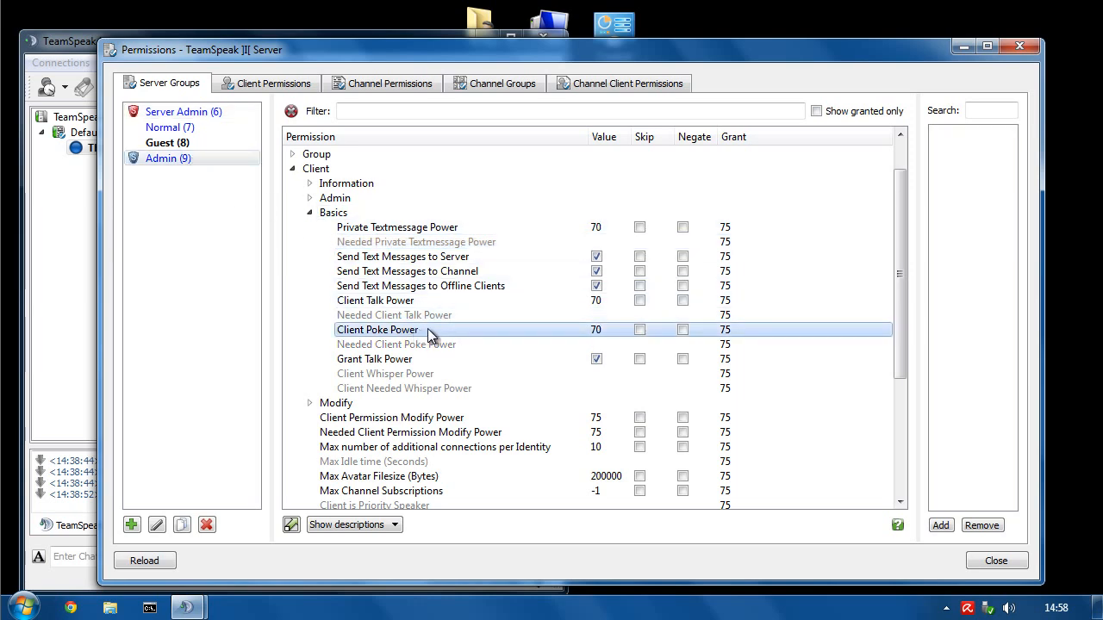
{"action": "left_click", "coordinate": [220, 113]}
{"action": "left_click", "coordinate": [601, 344]}
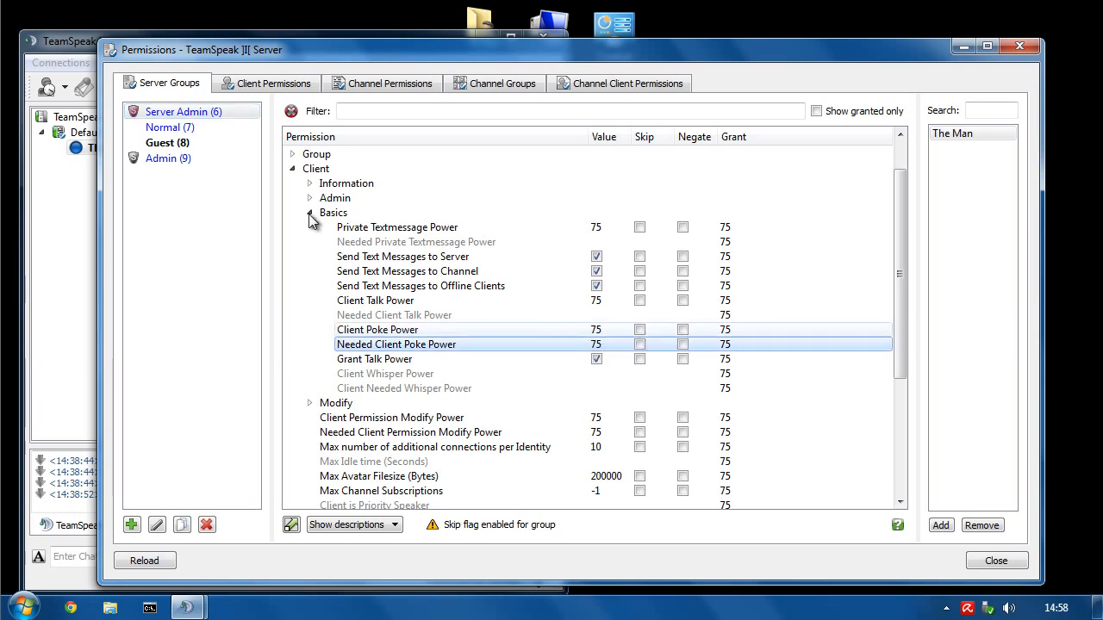
{"action": "left_click", "coordinate": [159, 161]}
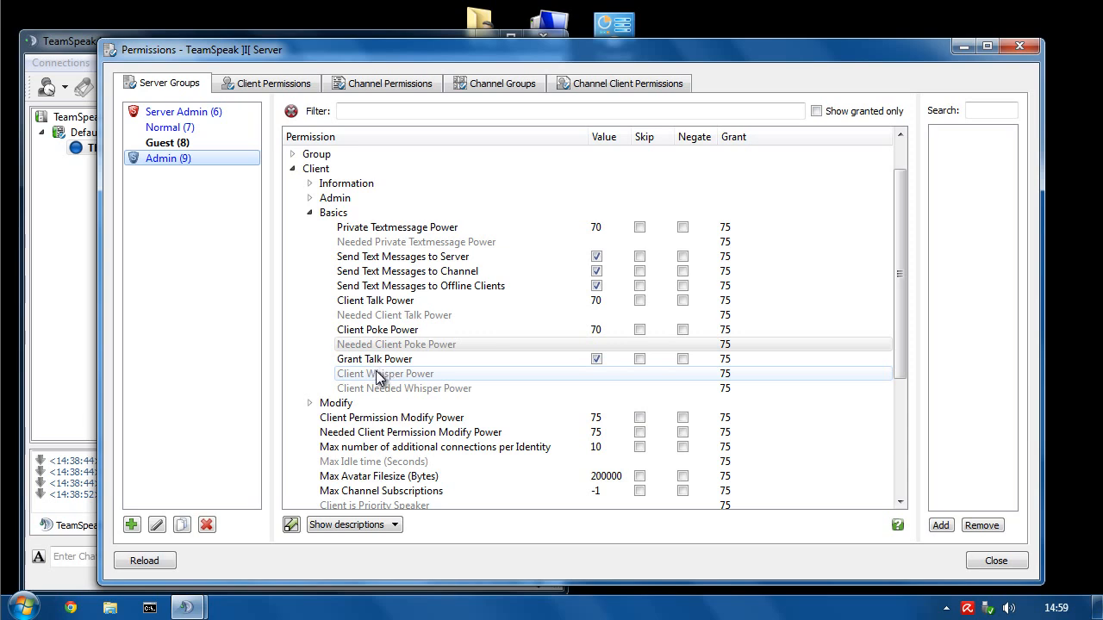
{"action": "mouse_move", "coordinate": [376, 377]}
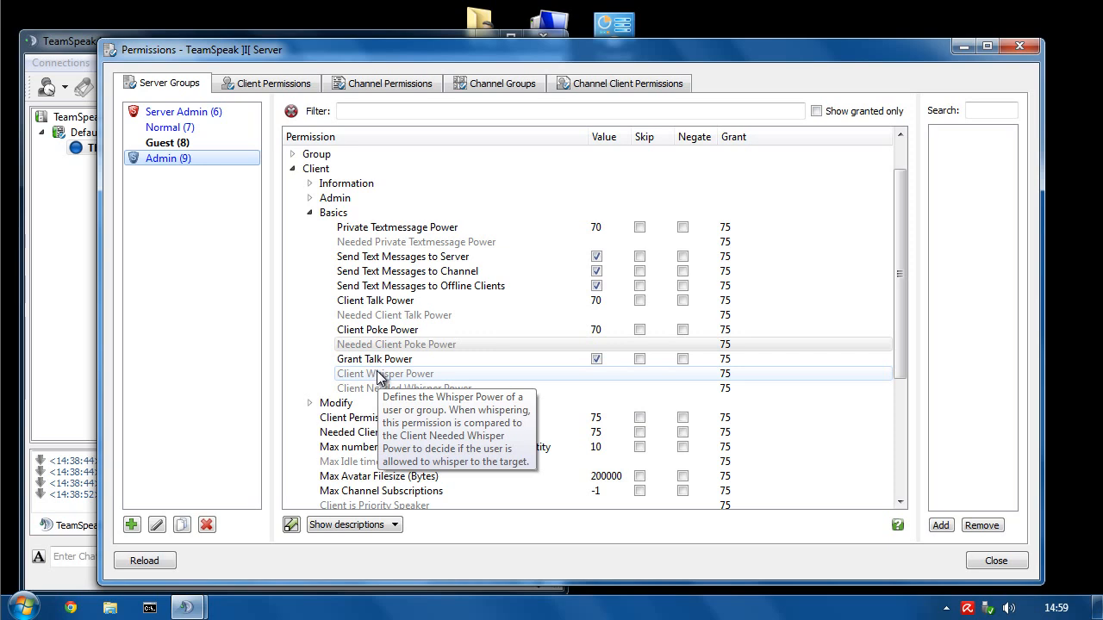
- Set the Guest group's Client Whisper Power to -100
{"action": "left_click", "coordinate": [148, 145]}
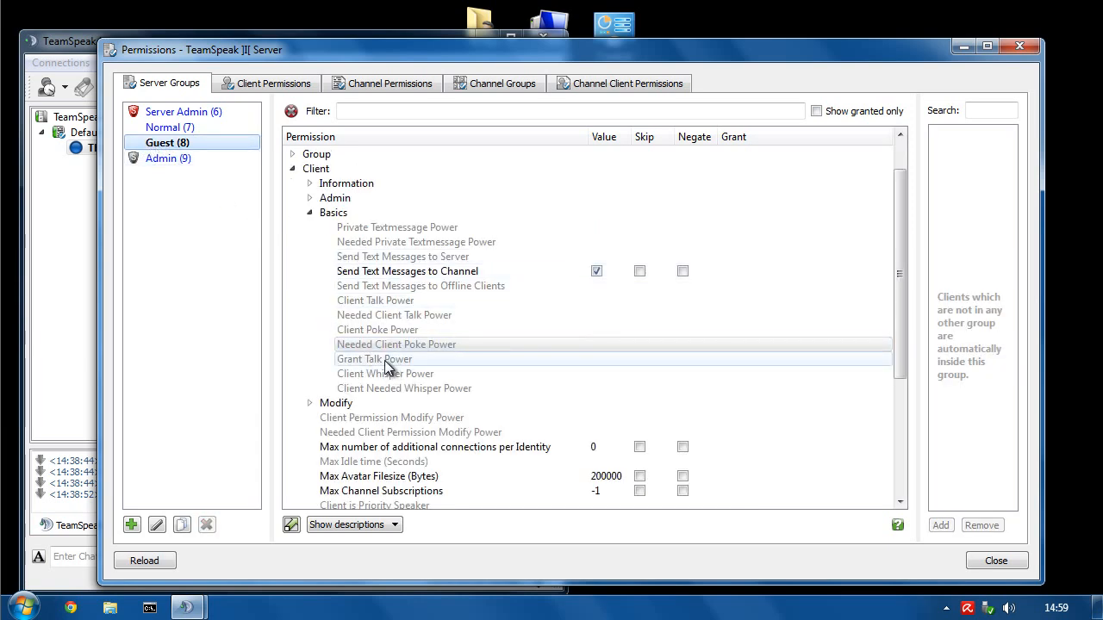
{"action": "double_click", "coordinate": [365, 376]}
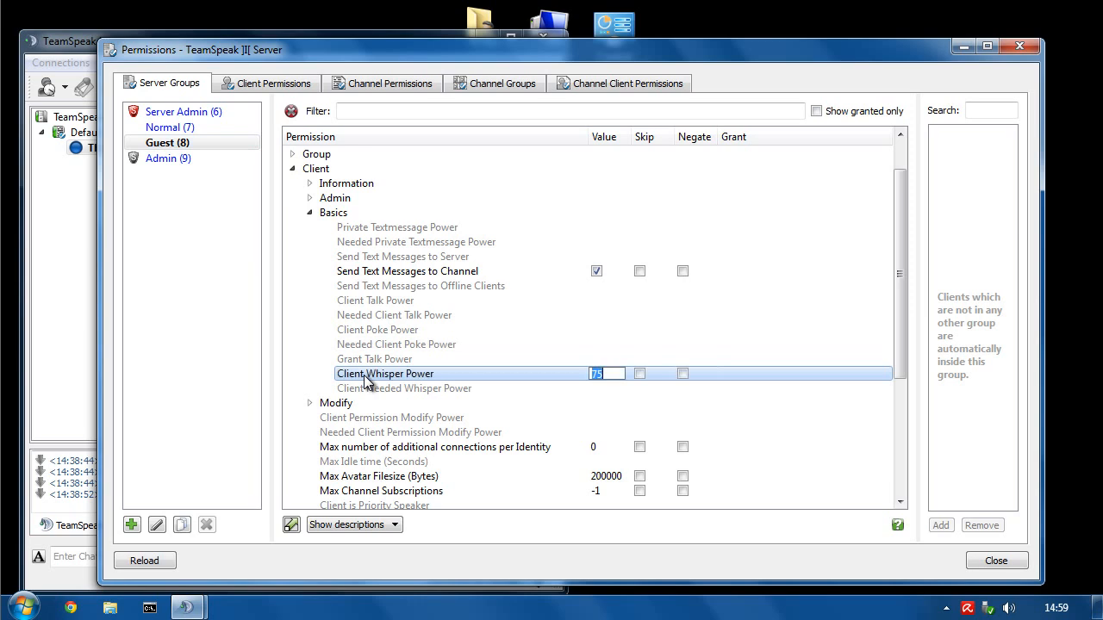
{"action": "type", "text": "-100"}
{"action": "key", "text": "Return"}
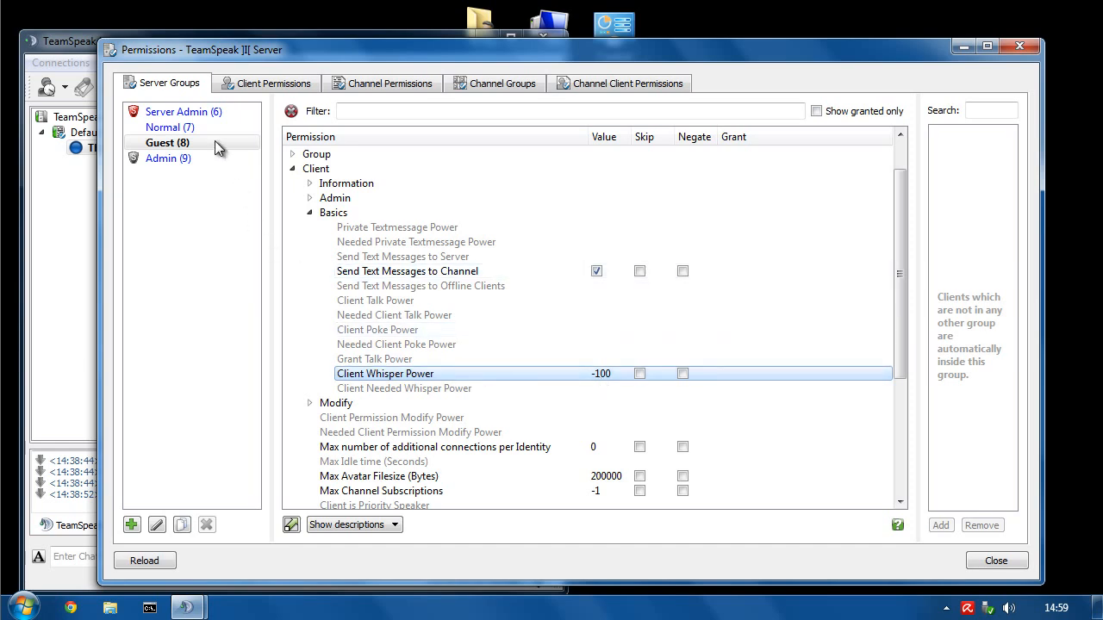
- Compare with Admin's Client Whisper Power and Needed Whisper Power rows, then return to Guest
{"action": "left_click", "coordinate": [165, 159]}
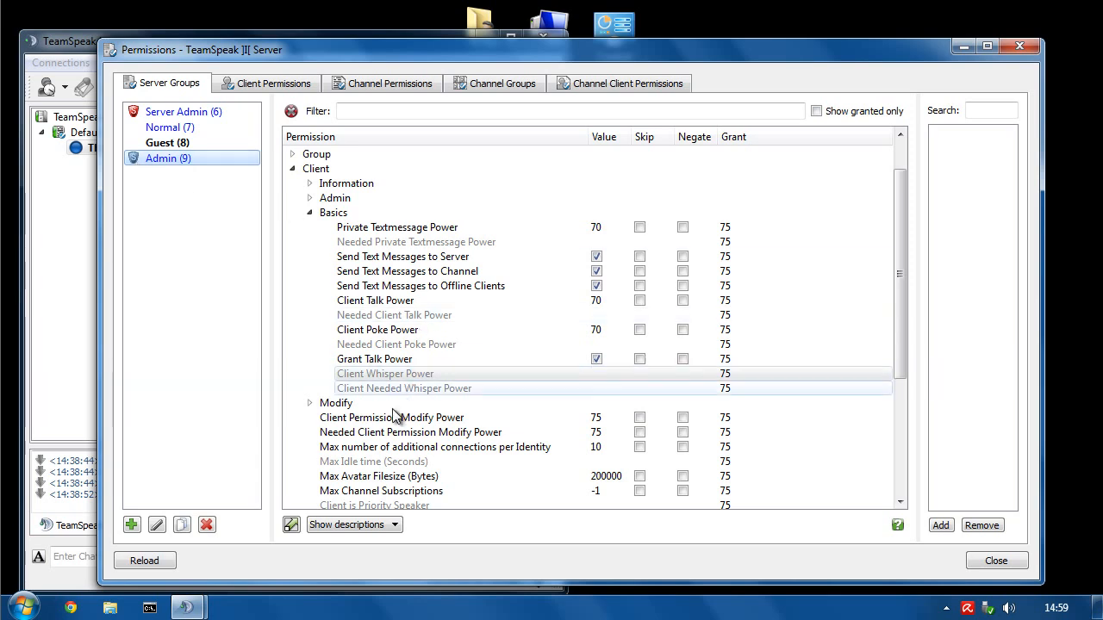
{"action": "left_click", "coordinate": [504, 389]}
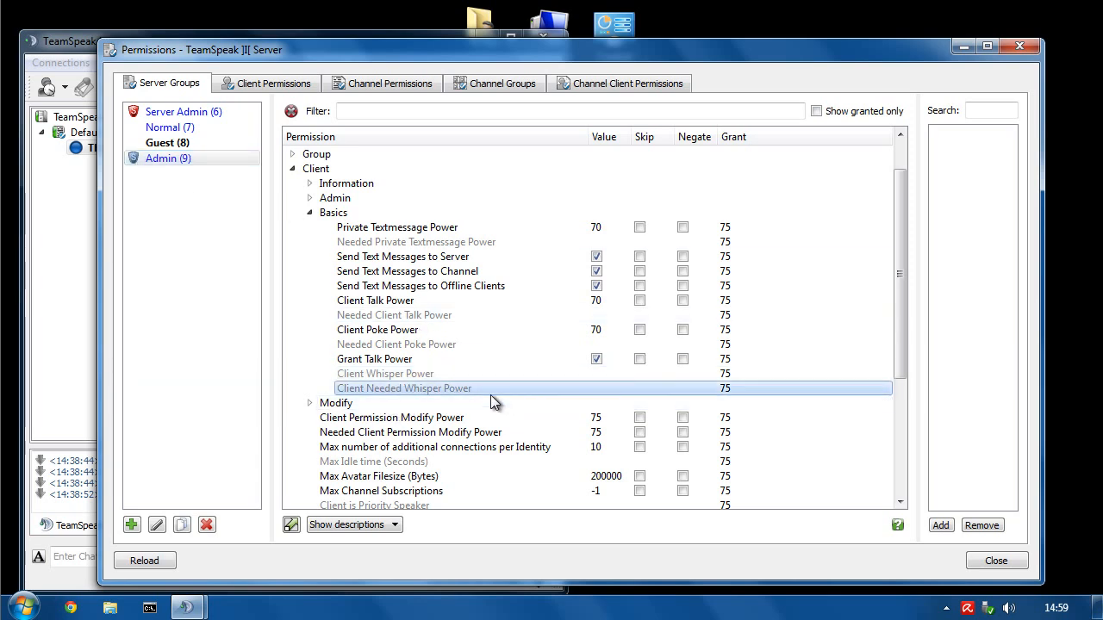
{"action": "left_click", "coordinate": [381, 377]}
{"action": "mouse_move", "coordinate": [375, 377]}
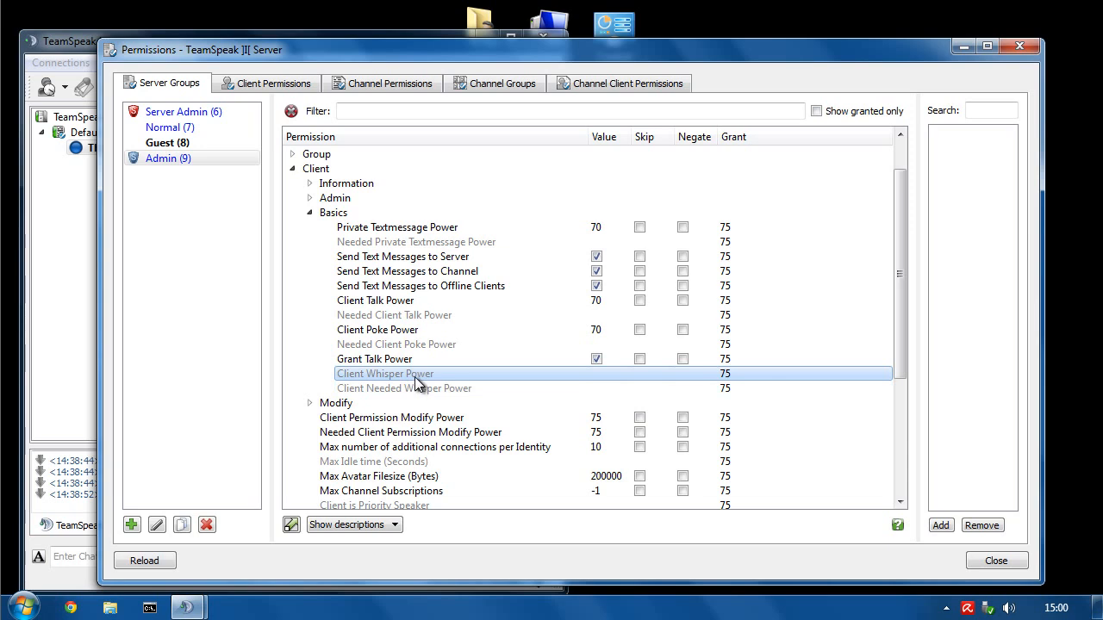
{"action": "left_click", "coordinate": [183, 143]}
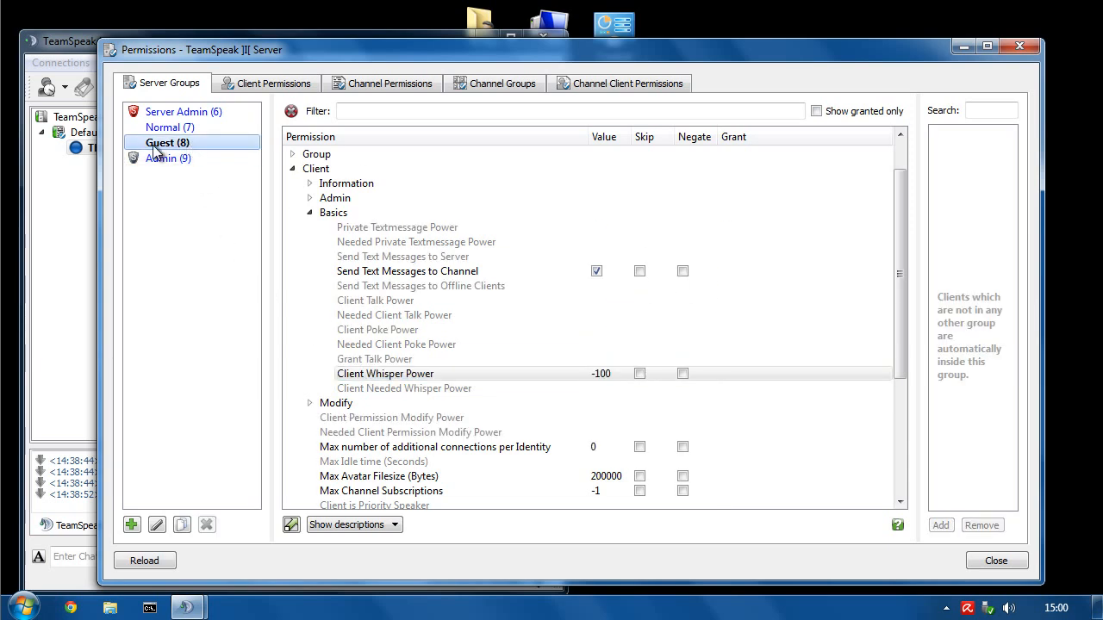
{"action": "left_click", "coordinate": [578, 376]}
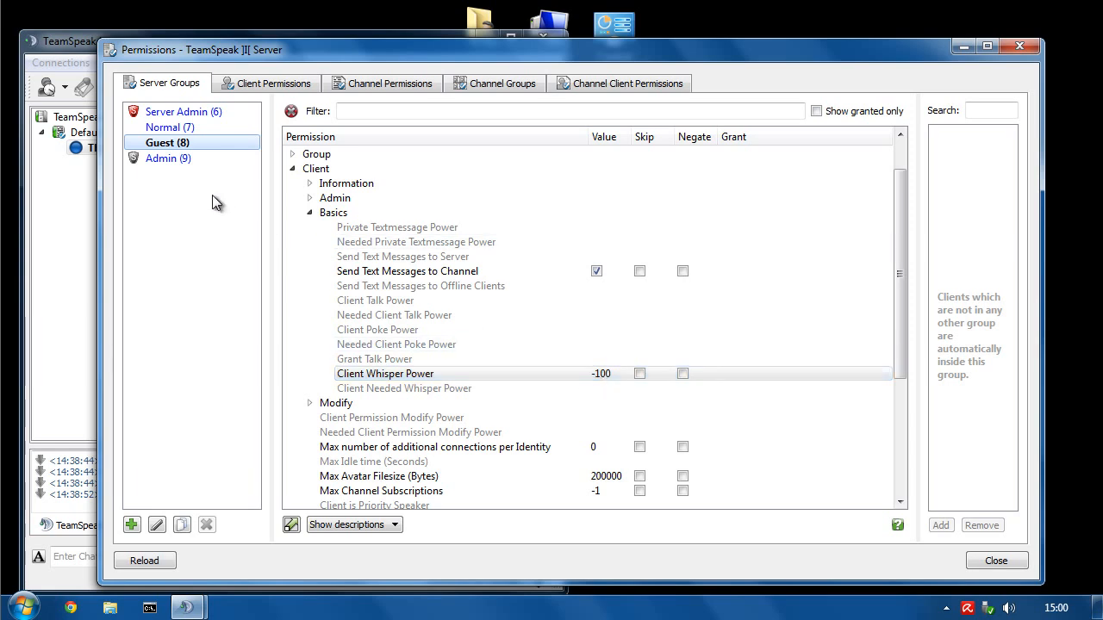
{"action": "left_click", "coordinate": [138, 159]}
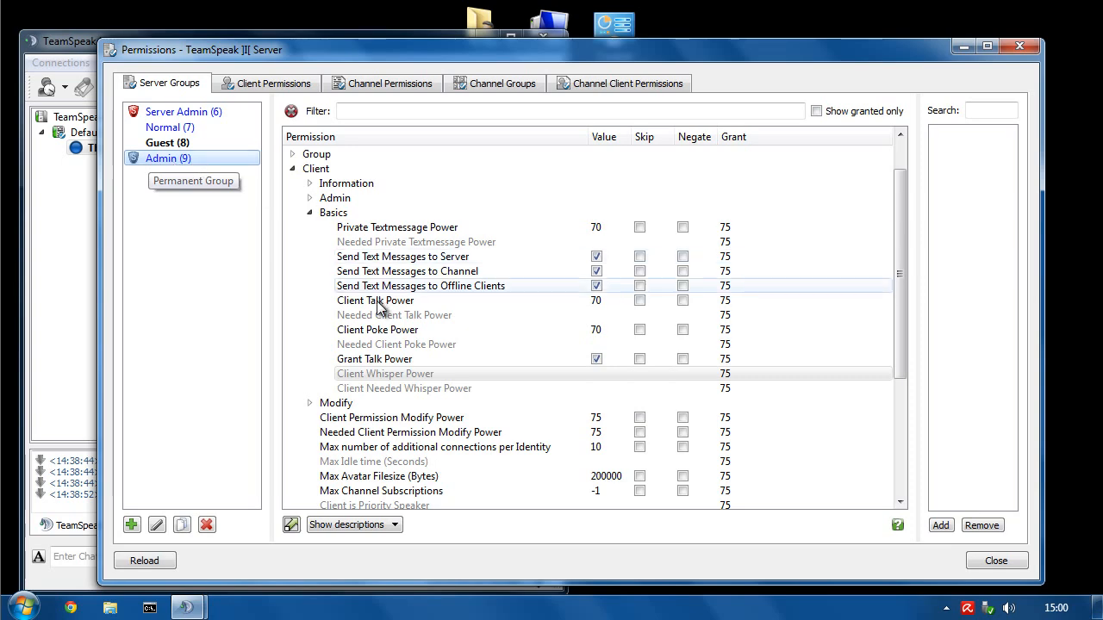
{"action": "left_click", "coordinate": [309, 212]}
{"action": "left_click", "coordinate": [310, 227]}
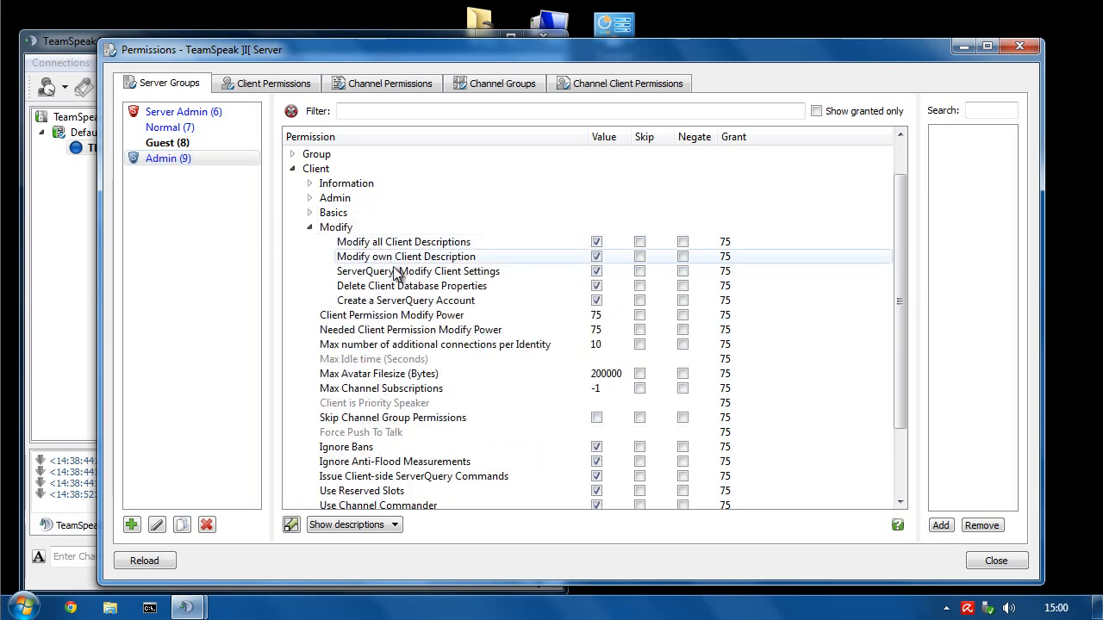
{"action": "left_click", "coordinate": [184, 160]}
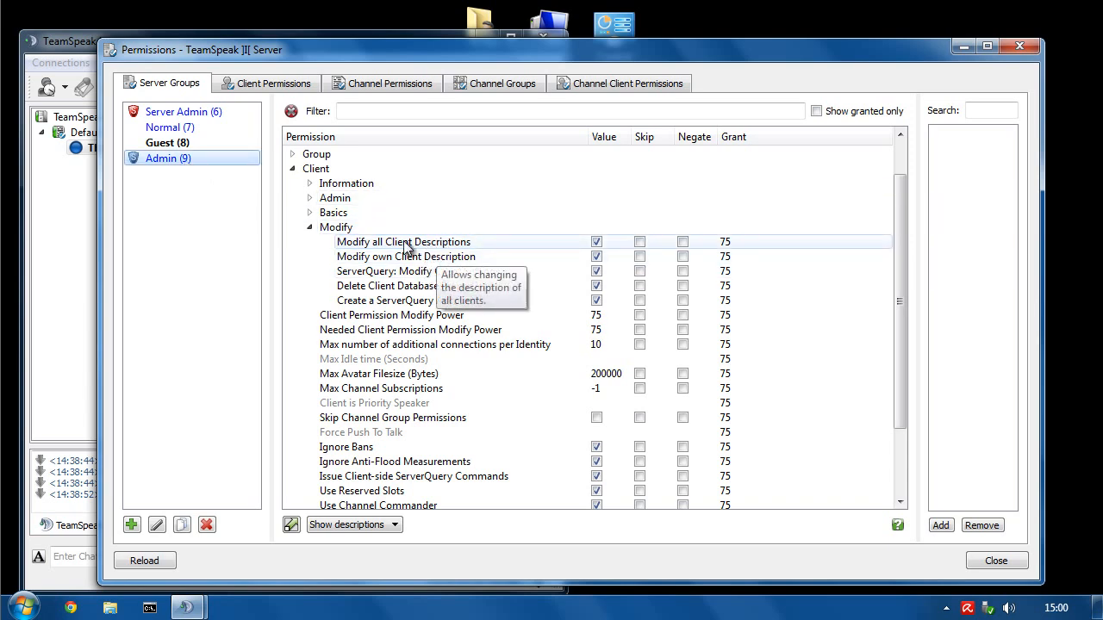
{"action": "left_click", "coordinate": [76, 47]}
{"action": "left_click", "coordinate": [98, 148]}
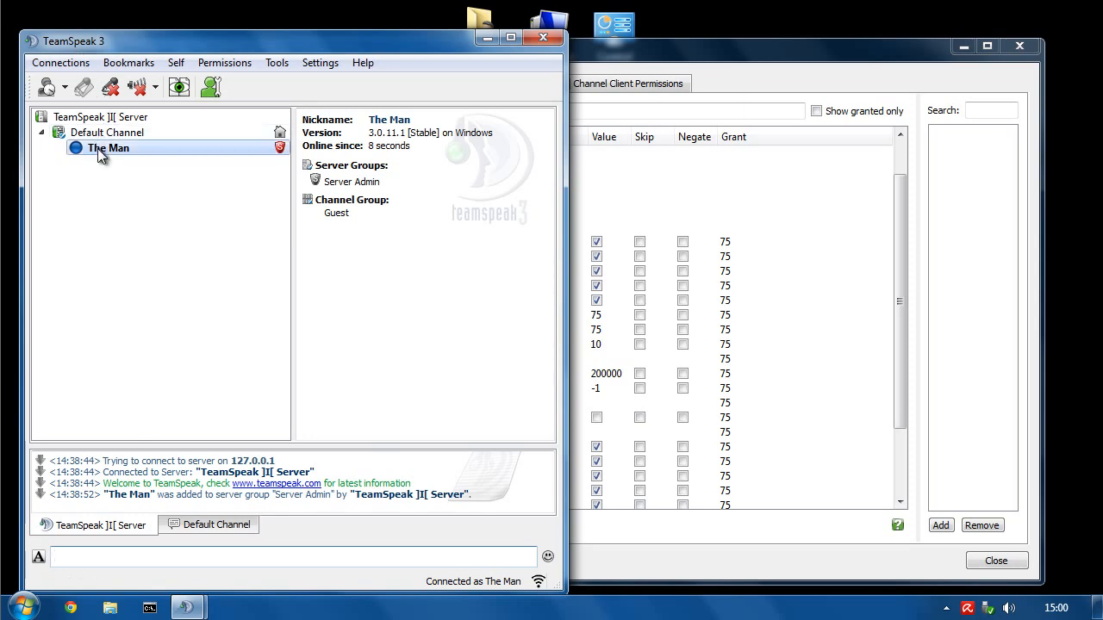
{"action": "right_click", "coordinate": [97, 149]}
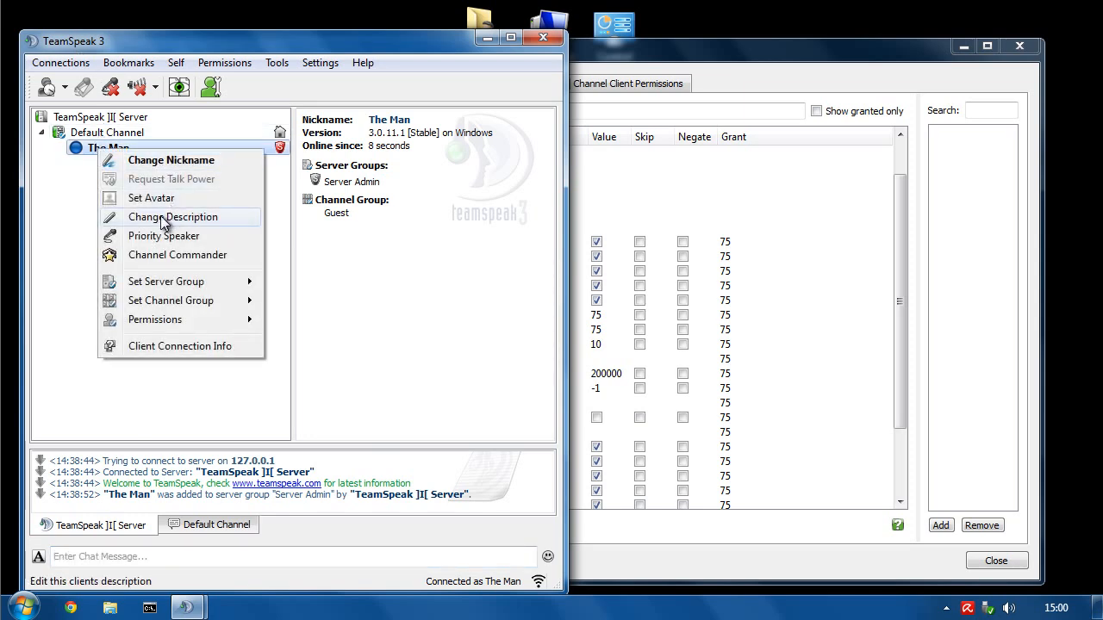
{"action": "left_click", "coordinate": [152, 217]}
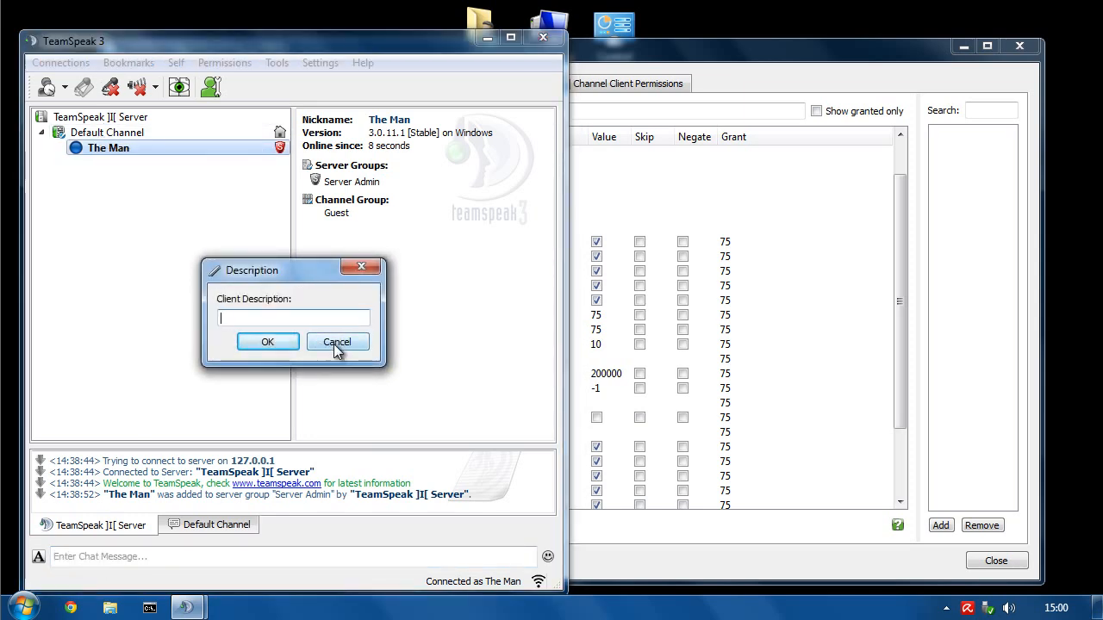
{"action": "left_click", "coordinate": [341, 342]}
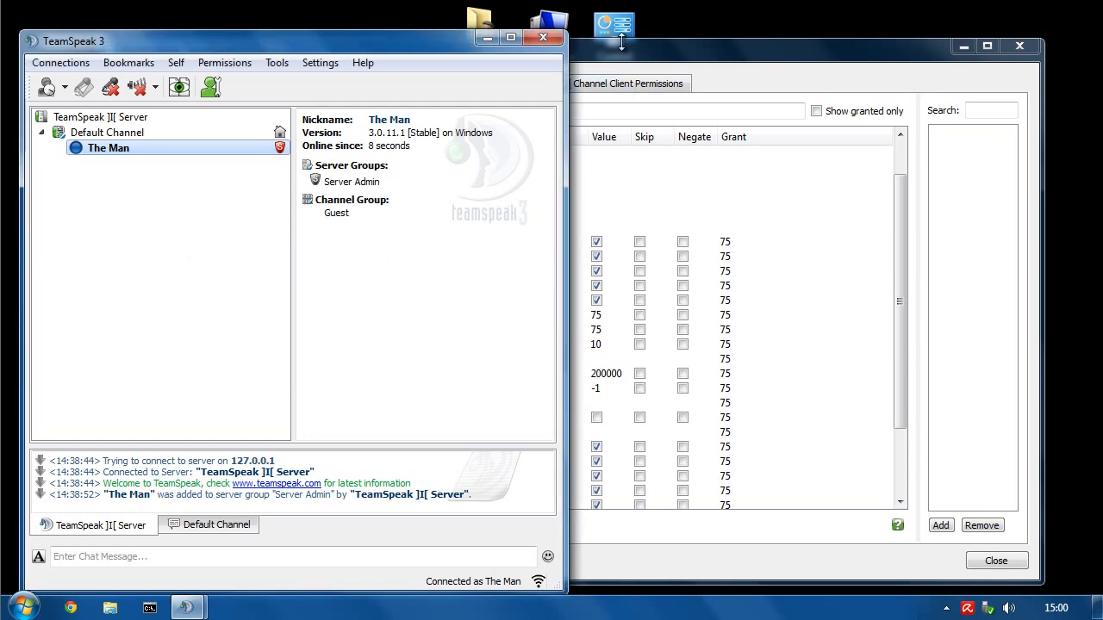
{"action": "left_click", "coordinate": [618, 54]}
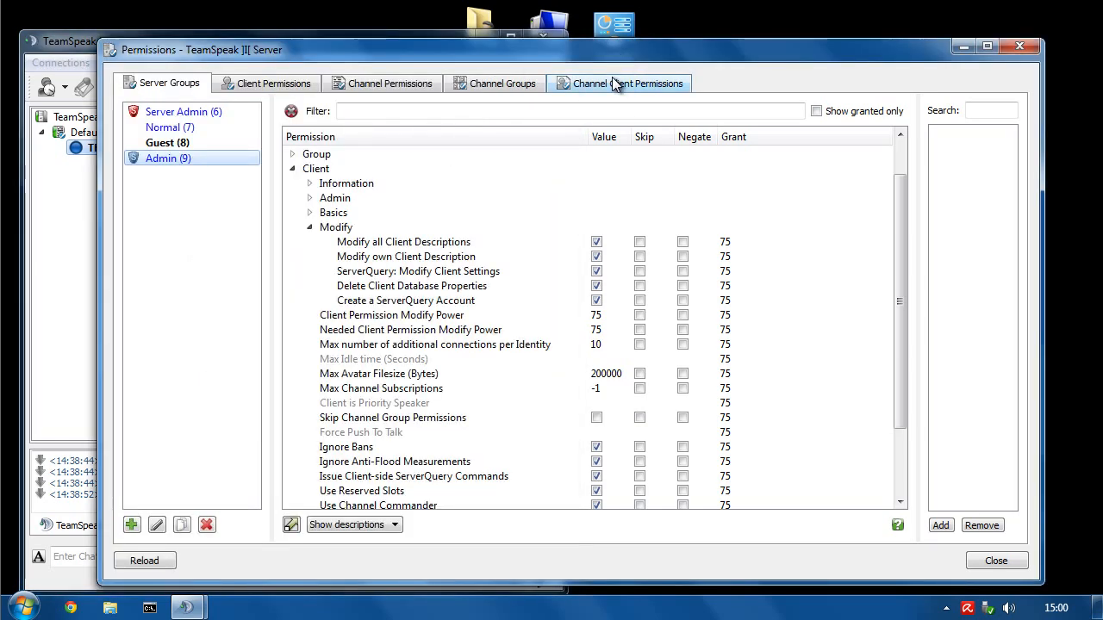
- Compare Guest and Normal, then grant Normal the Modify own Client Description permission
{"action": "left_click", "coordinate": [450, 245]}
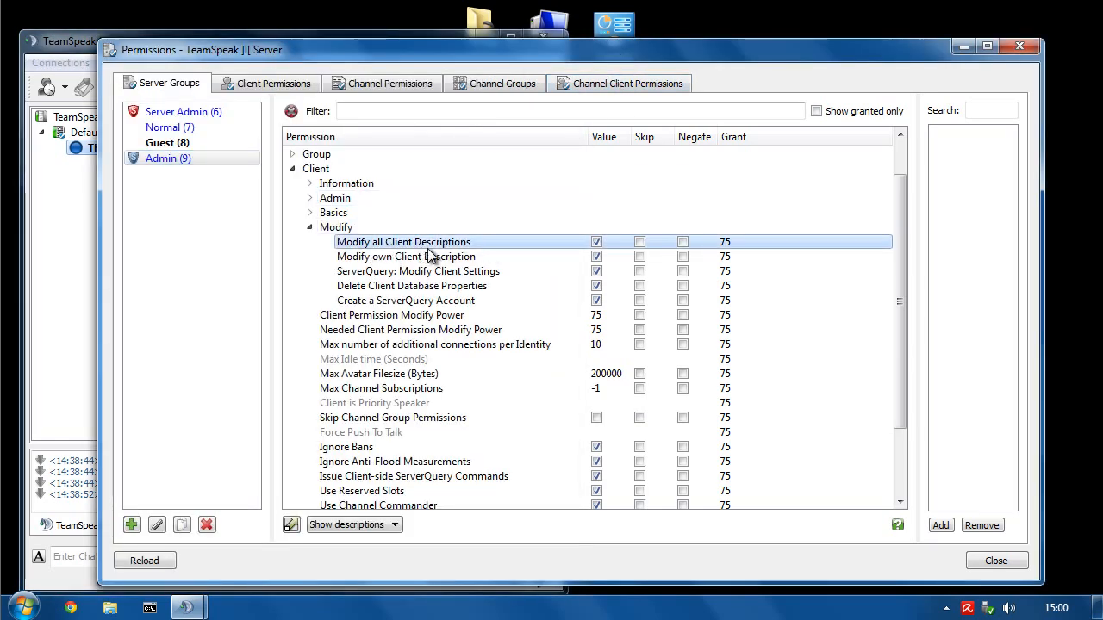
{"action": "left_click", "coordinate": [596, 257]}
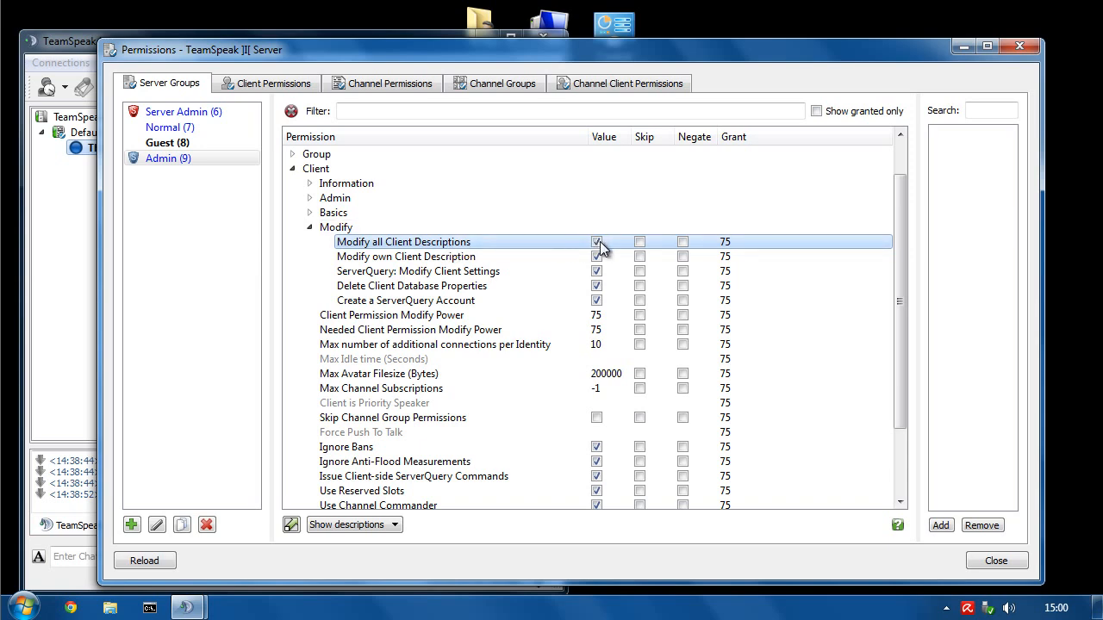
{"action": "left_click", "coordinate": [169, 141]}
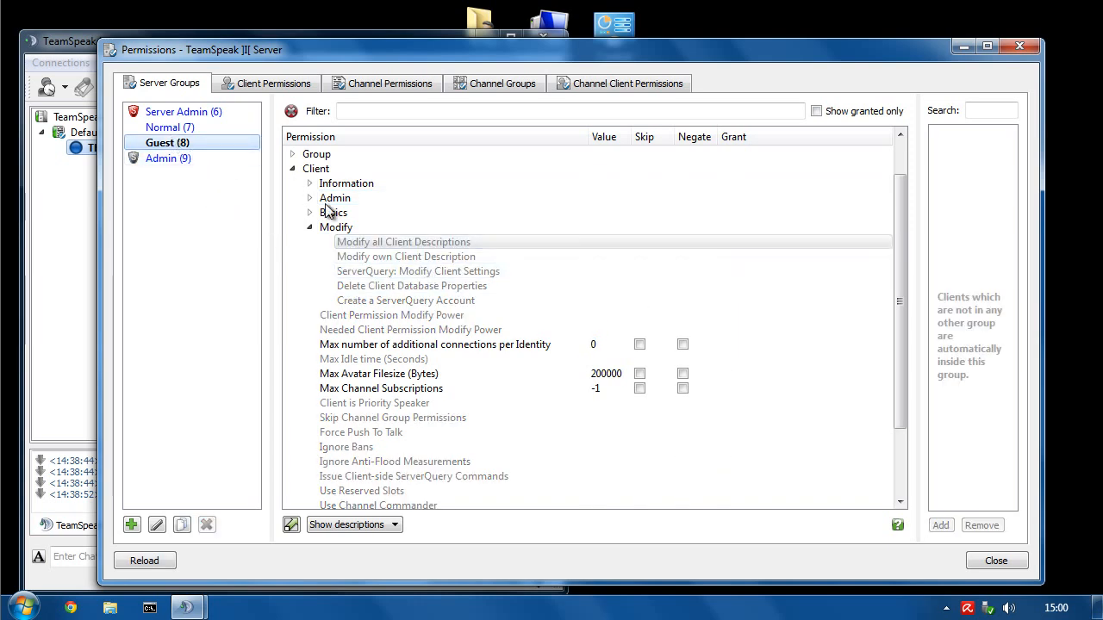
{"action": "left_click", "coordinate": [172, 127]}
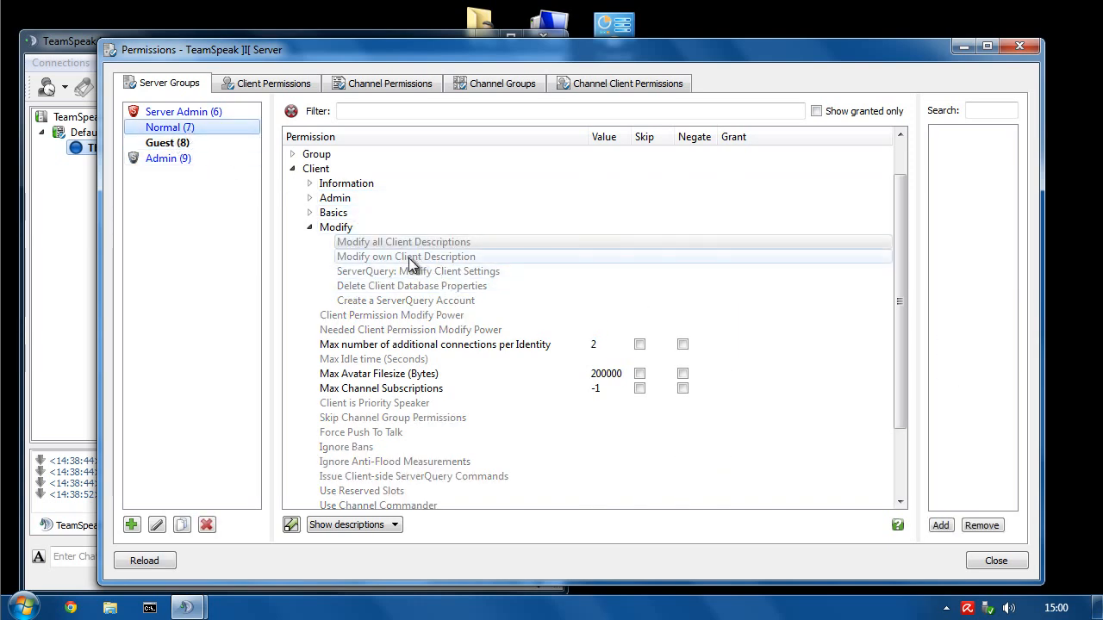
{"action": "left_click", "coordinate": [411, 259]}
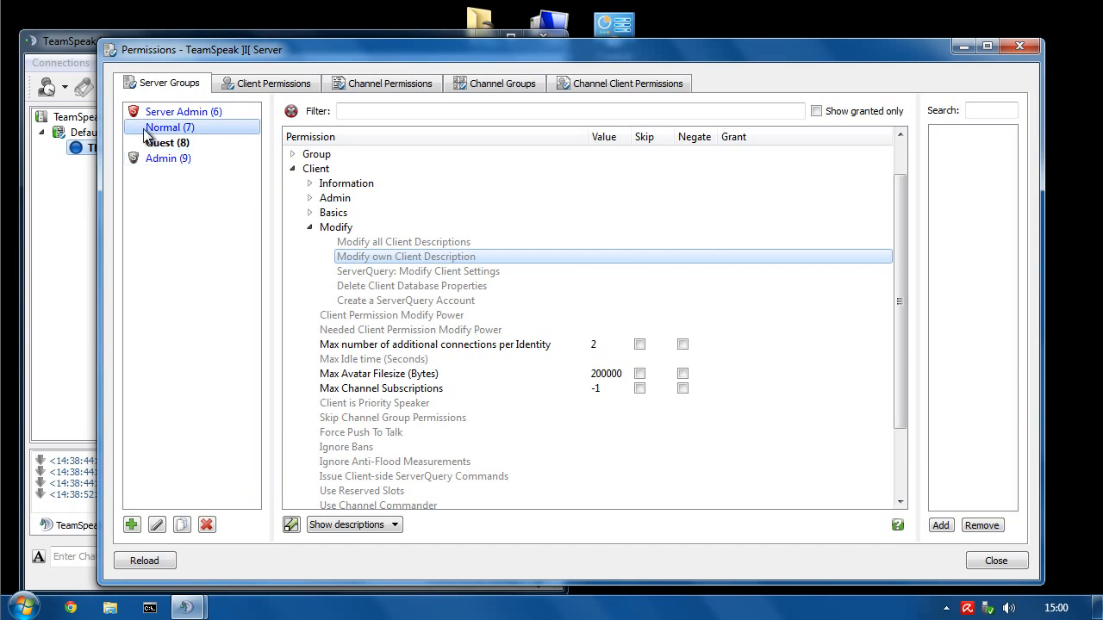
{"action": "left_click", "coordinate": [183, 129]}
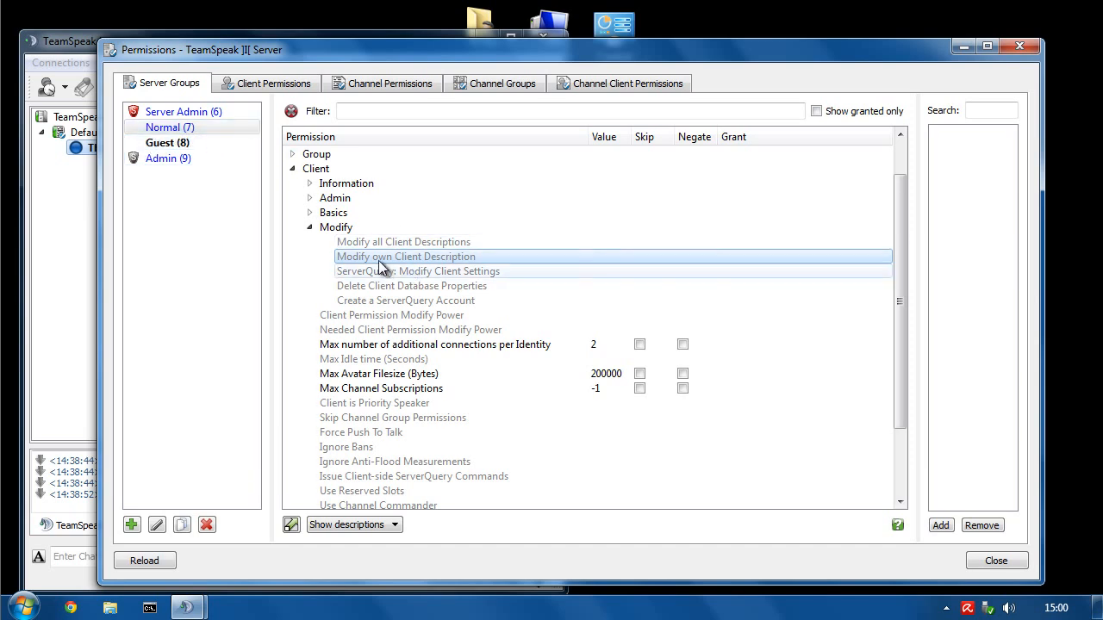
{"action": "left_click", "coordinate": [371, 265]}
{"action": "double_click", "coordinate": [384, 267]}
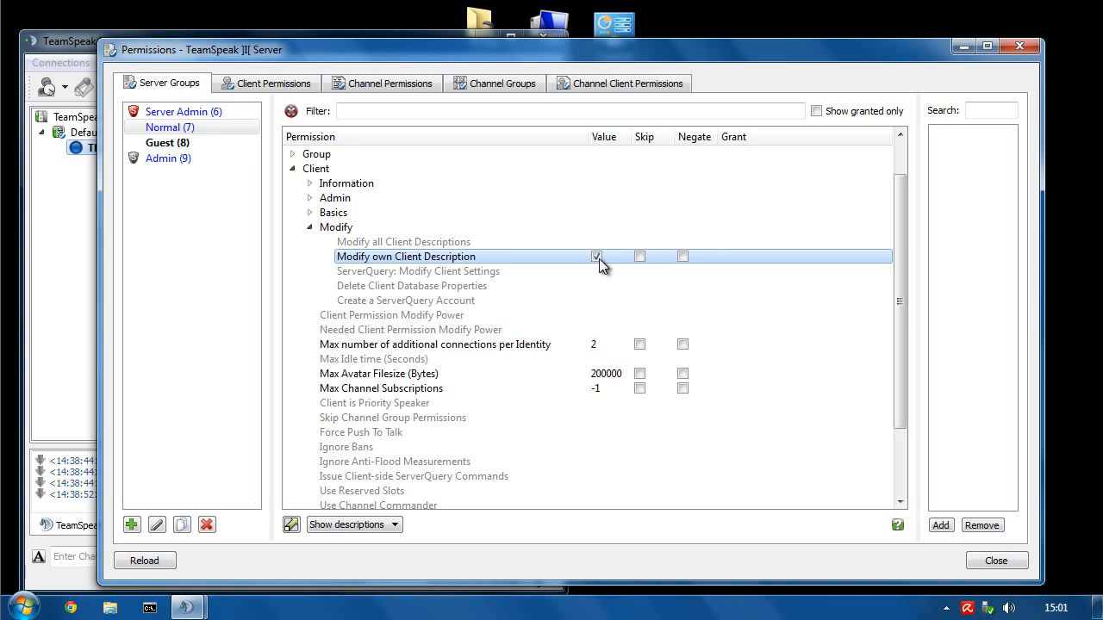
- Review Admin's Delete Client Database Properties and Create a ServerQuery Account permissions
{"action": "left_click", "coordinate": [158, 162]}
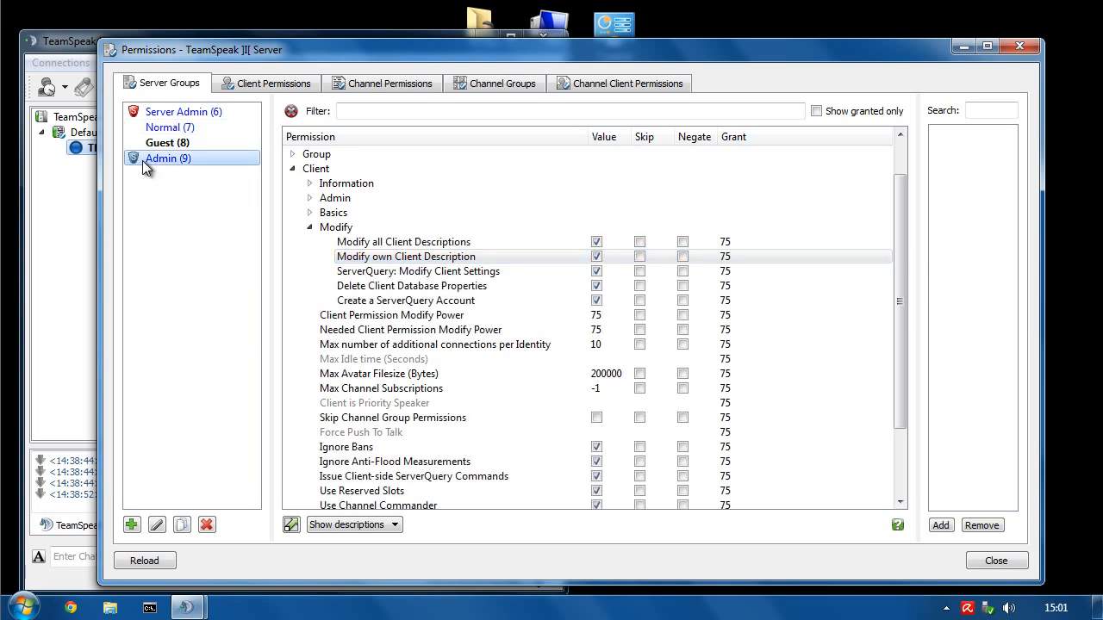
{"action": "left_click", "coordinate": [372, 293]}
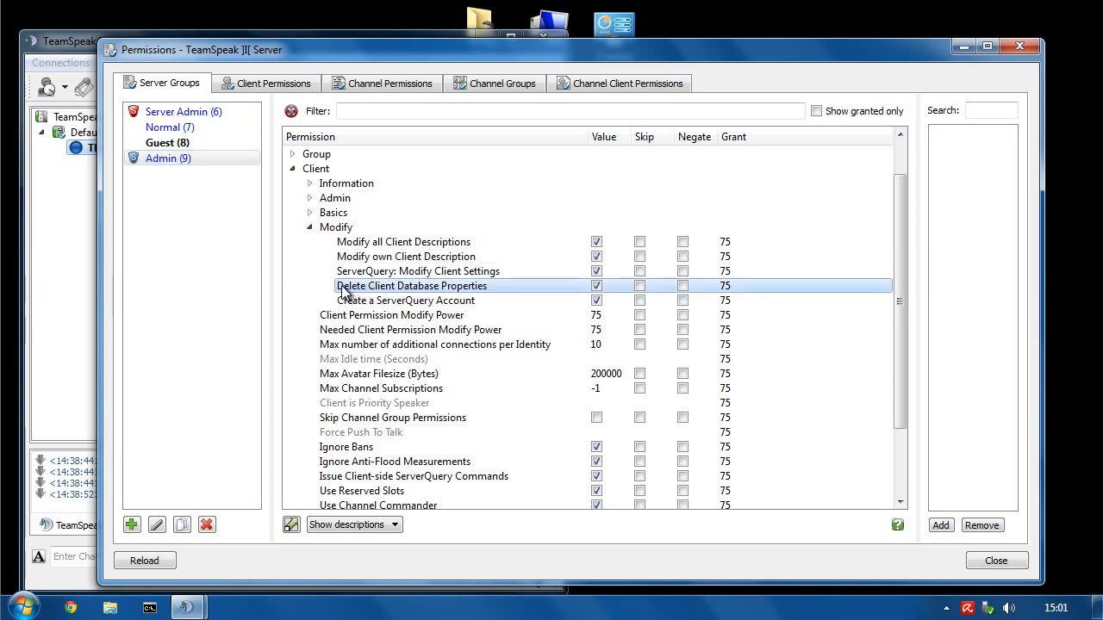
{"action": "left_click", "coordinate": [360, 300]}
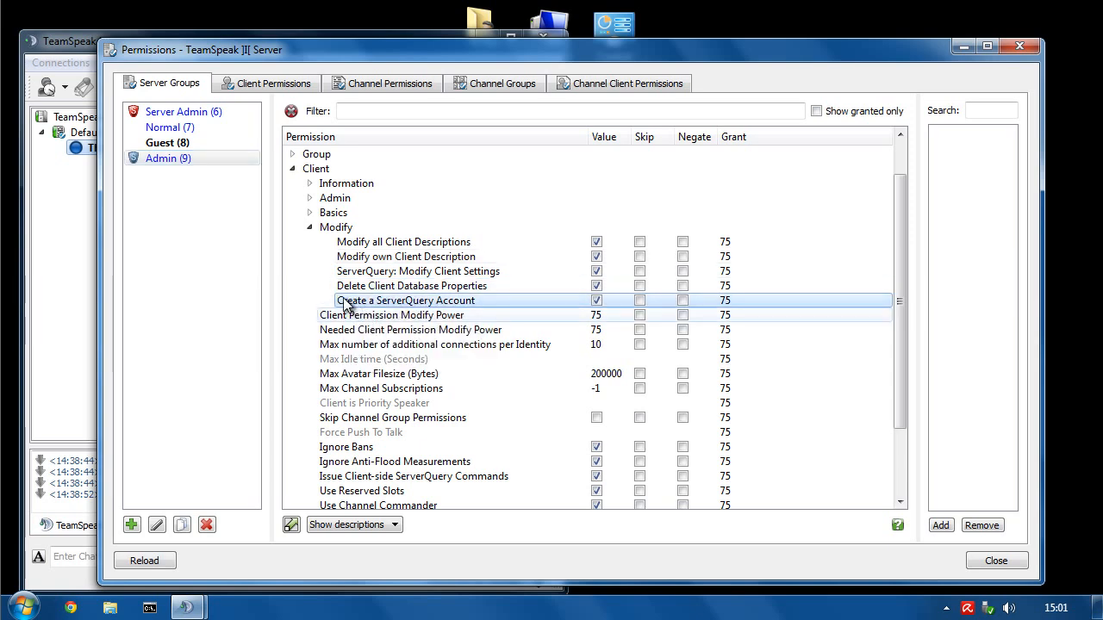
{"action": "left_click", "coordinate": [310, 227]}
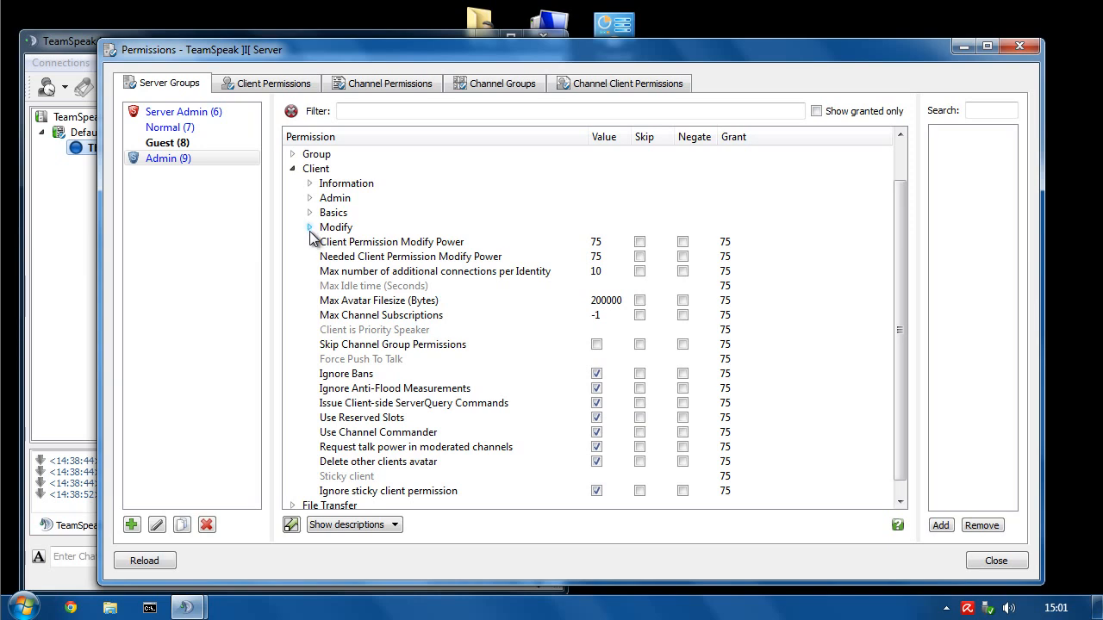
{"action": "left_click", "coordinate": [309, 230]}
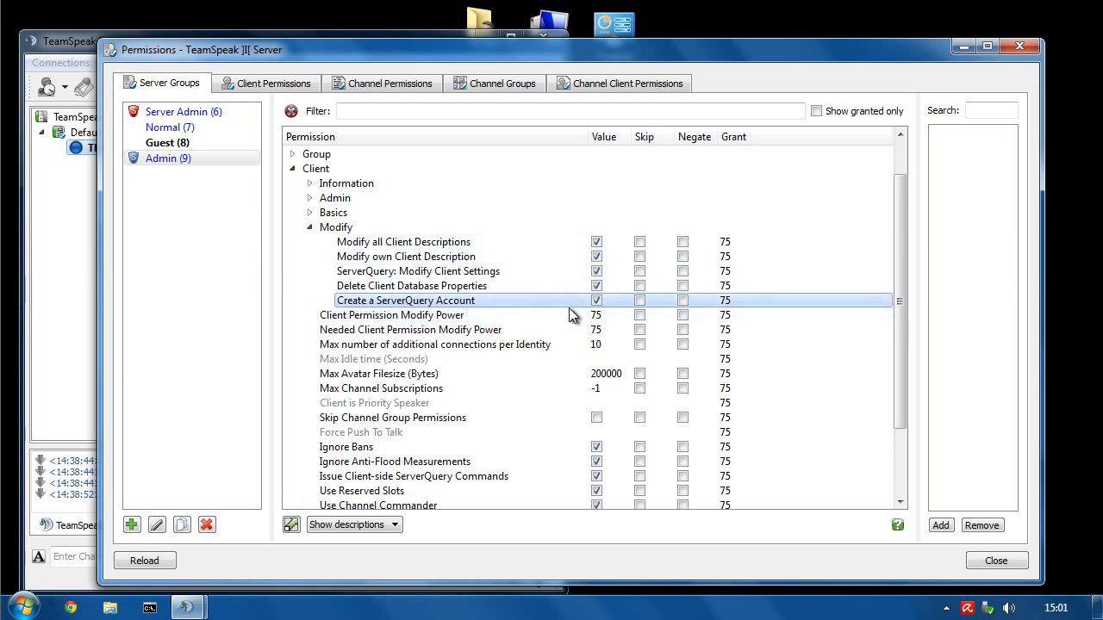
- Untick Admin's Create a ServerQuery Account permission and collapse the Modify branch
{"action": "left_click", "coordinate": [596, 302]}
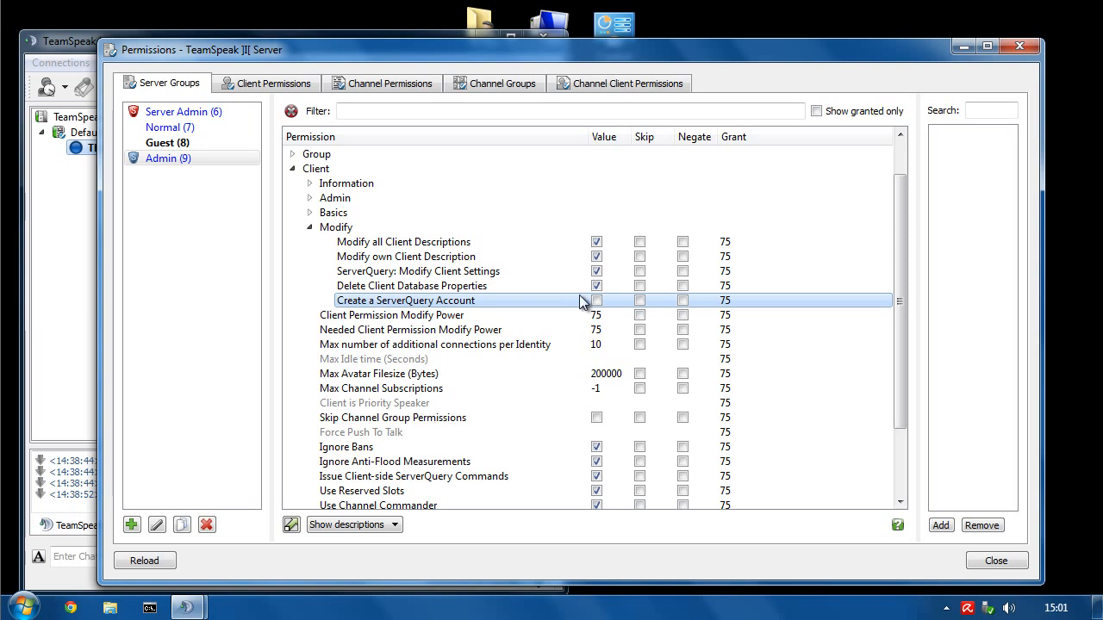
{"action": "left_click", "coordinate": [310, 229]}
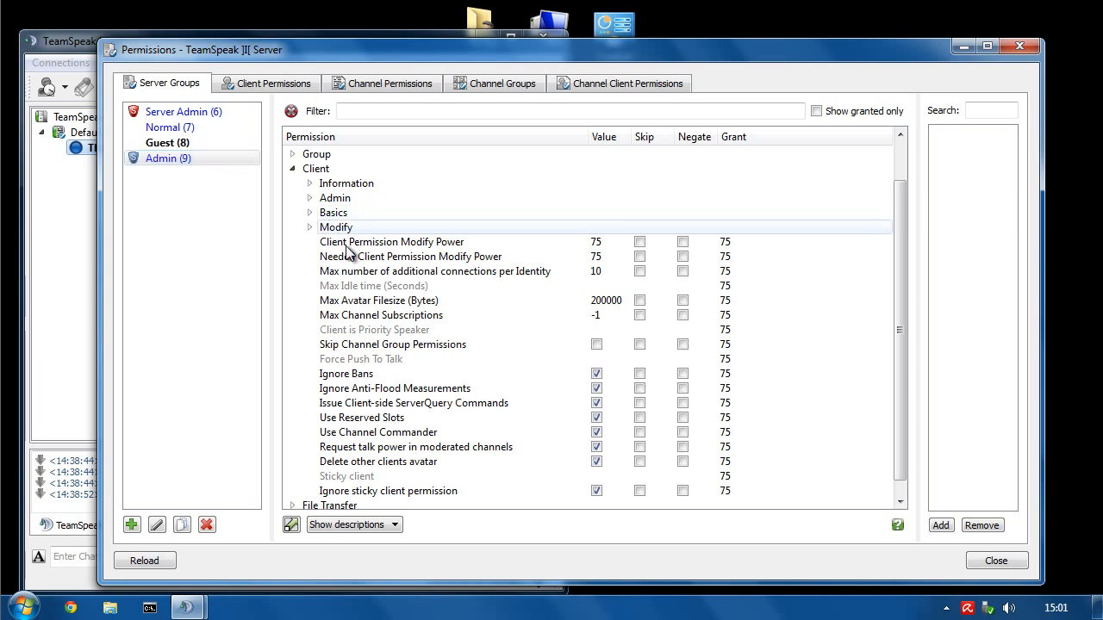
{"action": "mouse_move", "coordinate": [360, 245]}
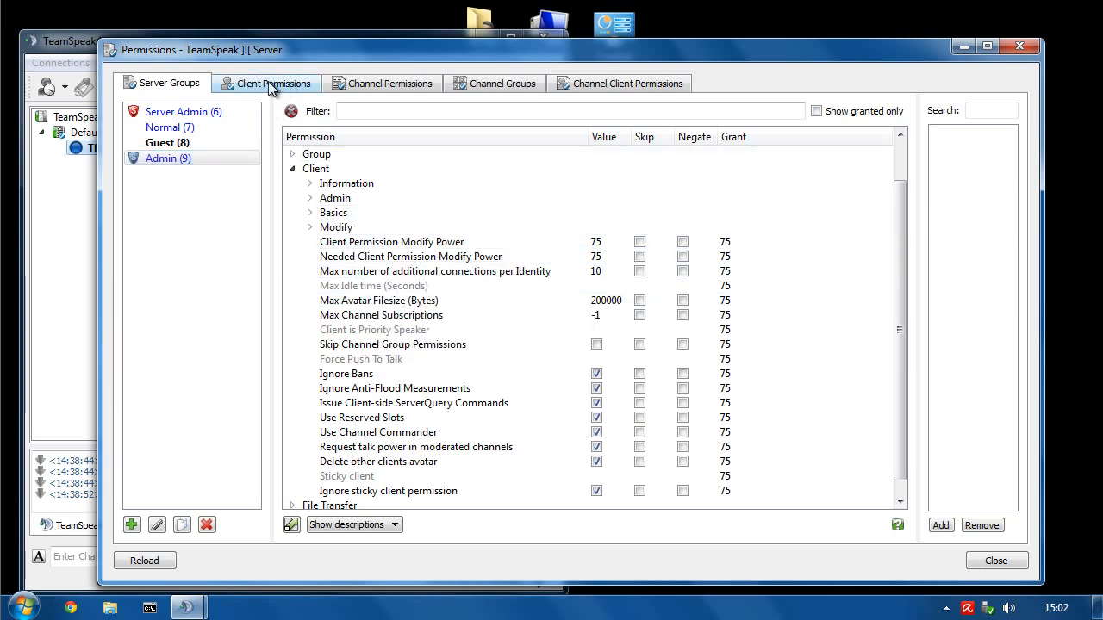
{"action": "left_click", "coordinate": [461, 256]}
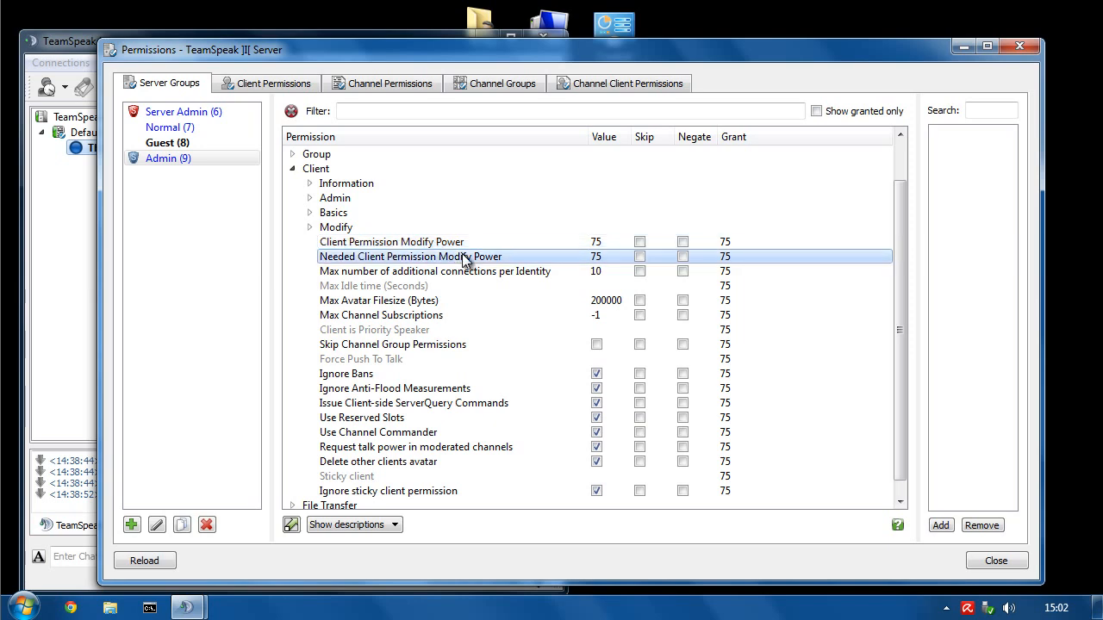
{"action": "left_click", "coordinate": [582, 241]}
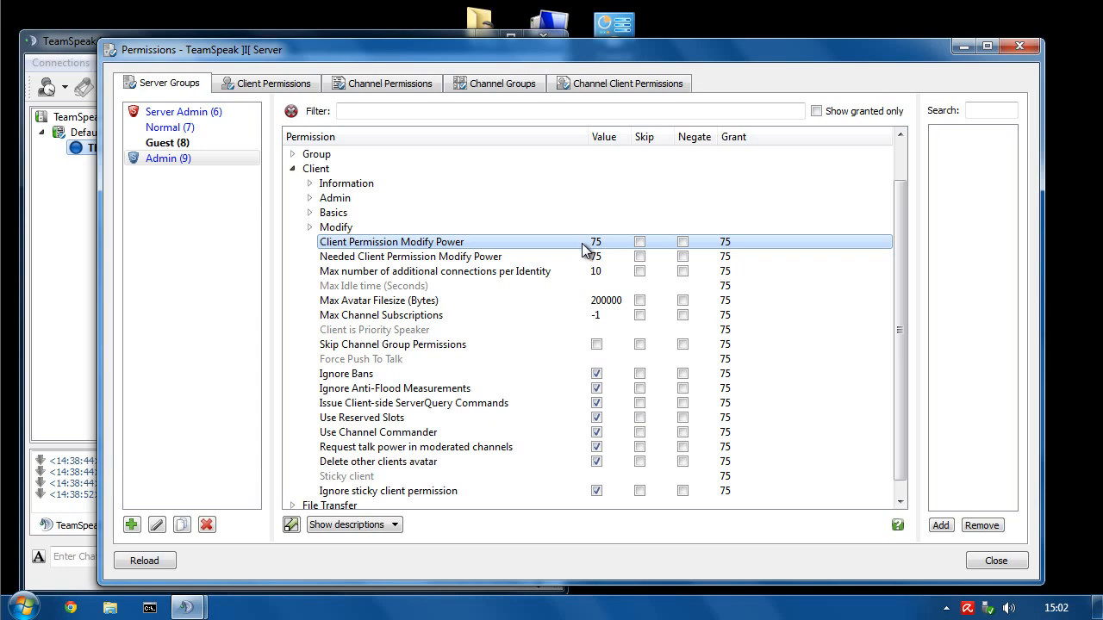
{"action": "mouse_move", "coordinate": [581, 243]}
{"action": "left_click", "coordinate": [596, 258]}
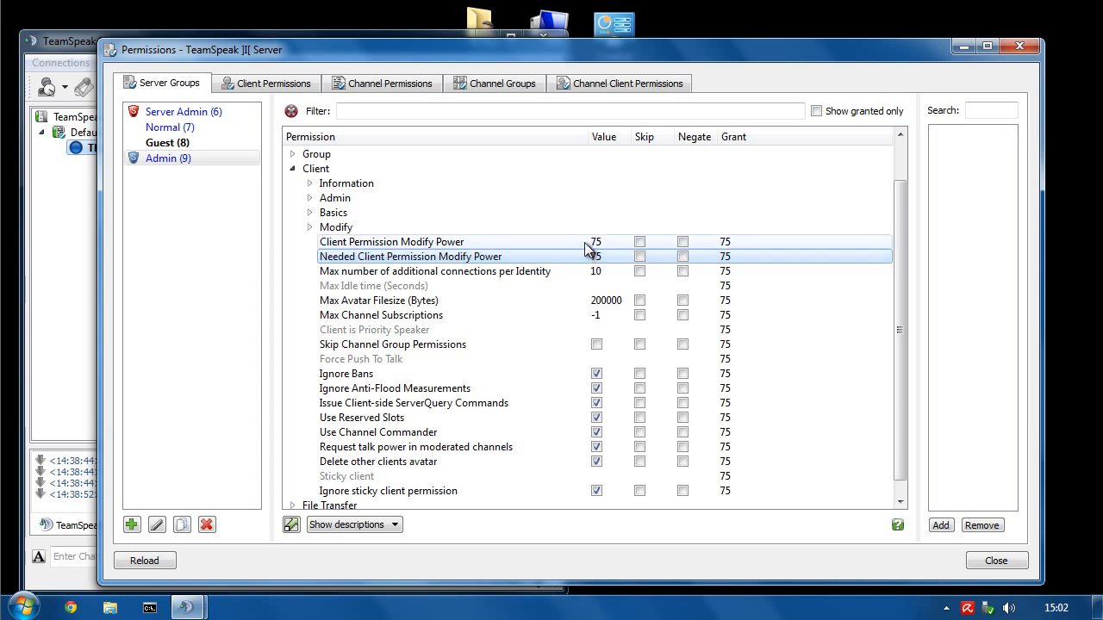
{"action": "left_click", "coordinate": [594, 244]}
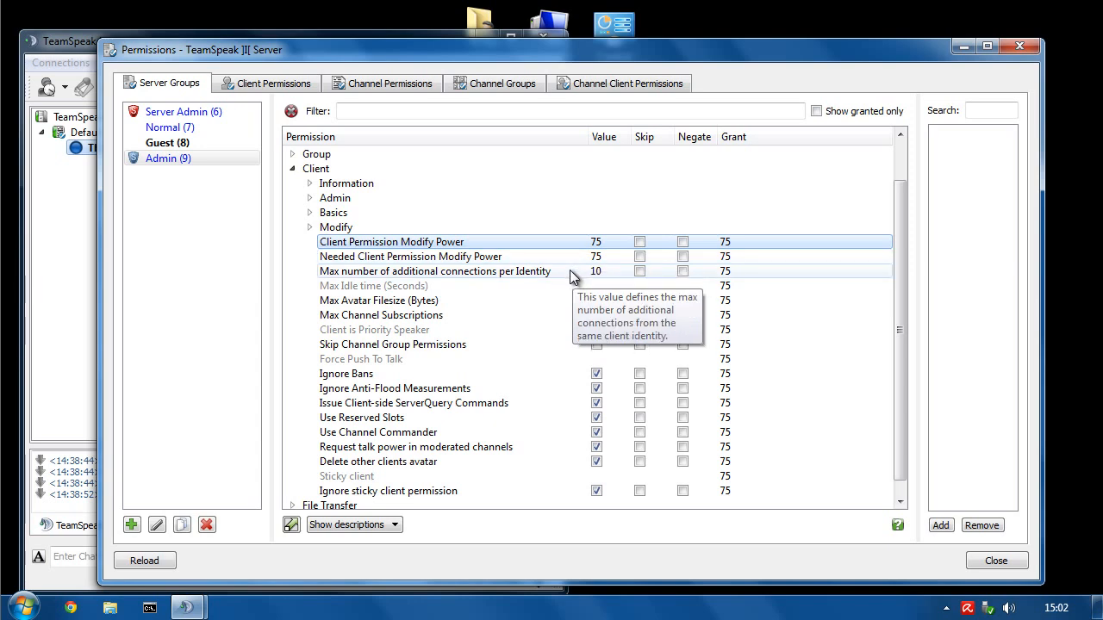
{"action": "left_click", "coordinate": [567, 270]}
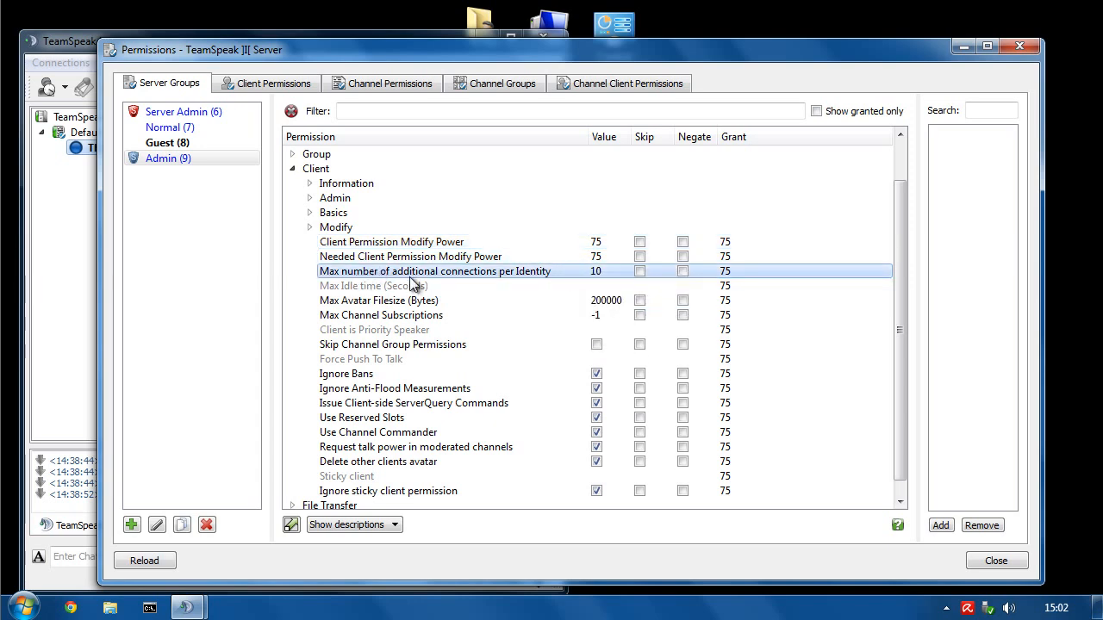
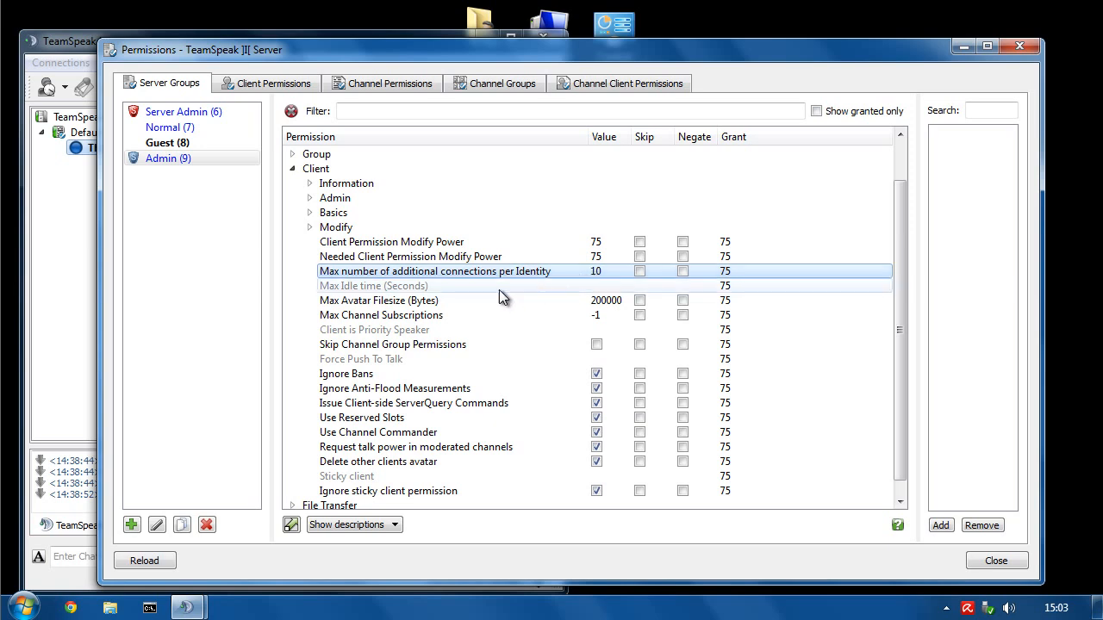
- Set the Admin group's Max Avatar Filesize to 512000
{"action": "left_click", "coordinate": [372, 301]}
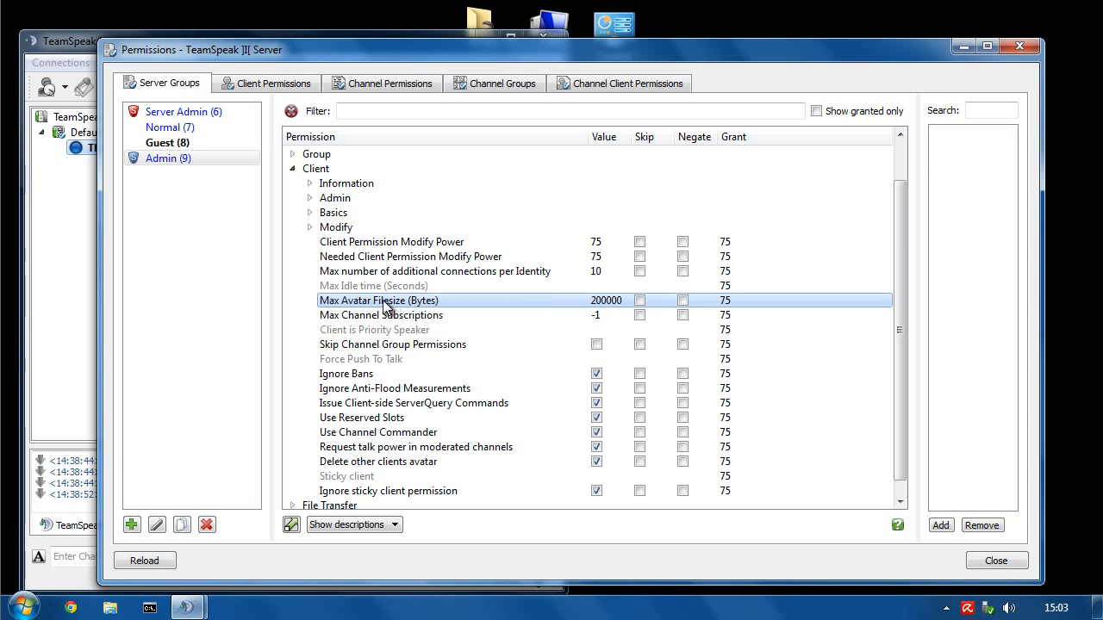
{"action": "double_click", "coordinate": [606, 304]}
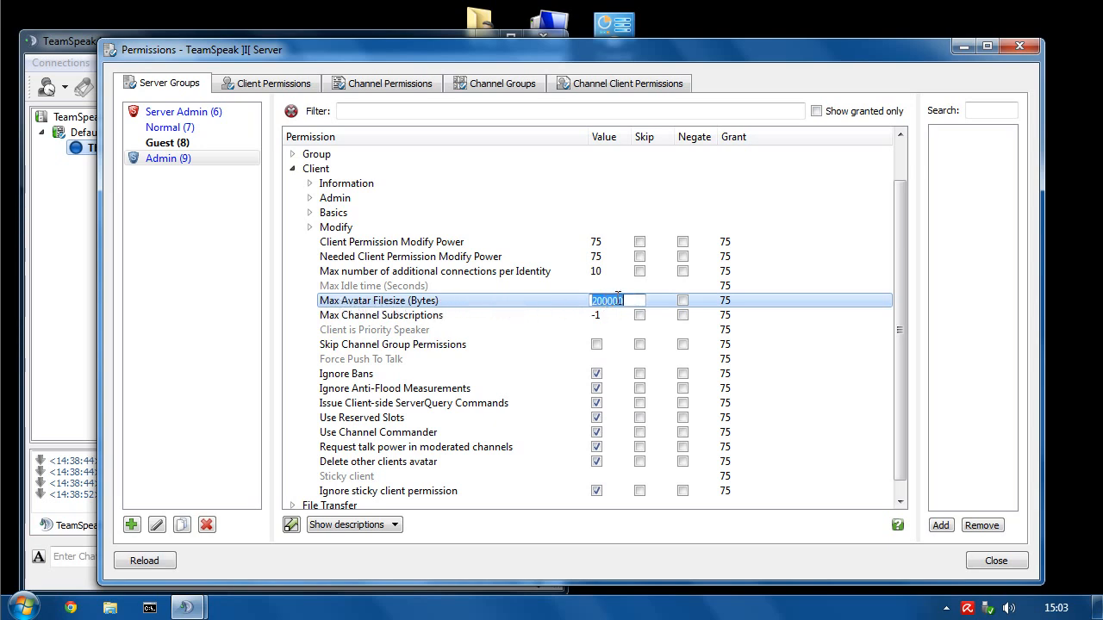
{"action": "type", "text": "512000"}
{"action": "key", "text": "Return"}
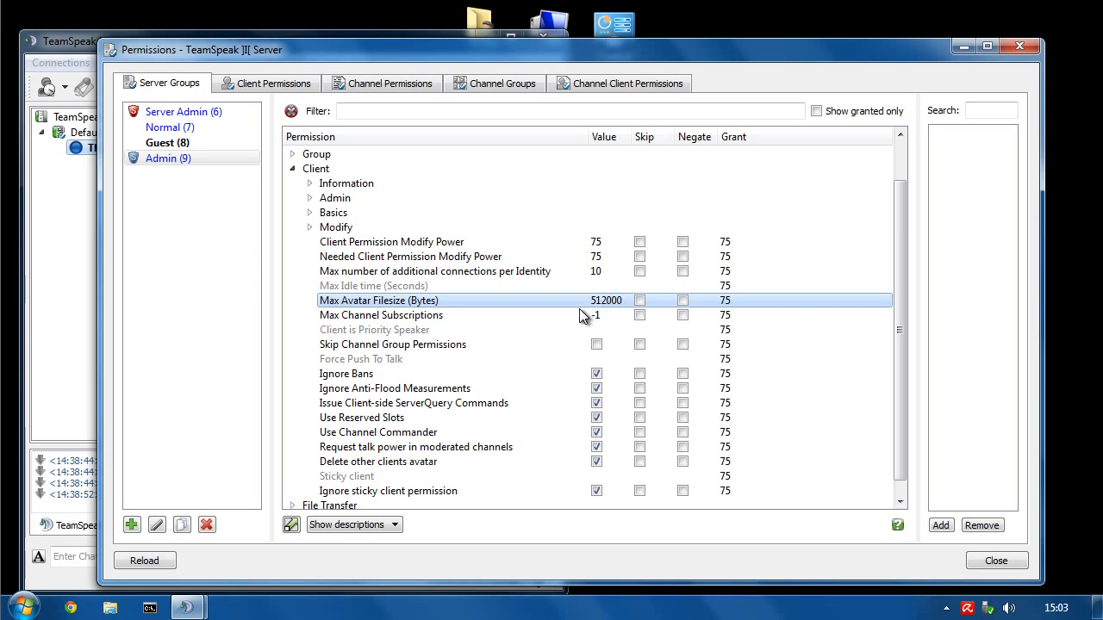
- Look over the Max Channel Subscriptions, Skip Channel Group Permissions and Force Push To Talk permissions
{"action": "left_click", "coordinate": [356, 317]}
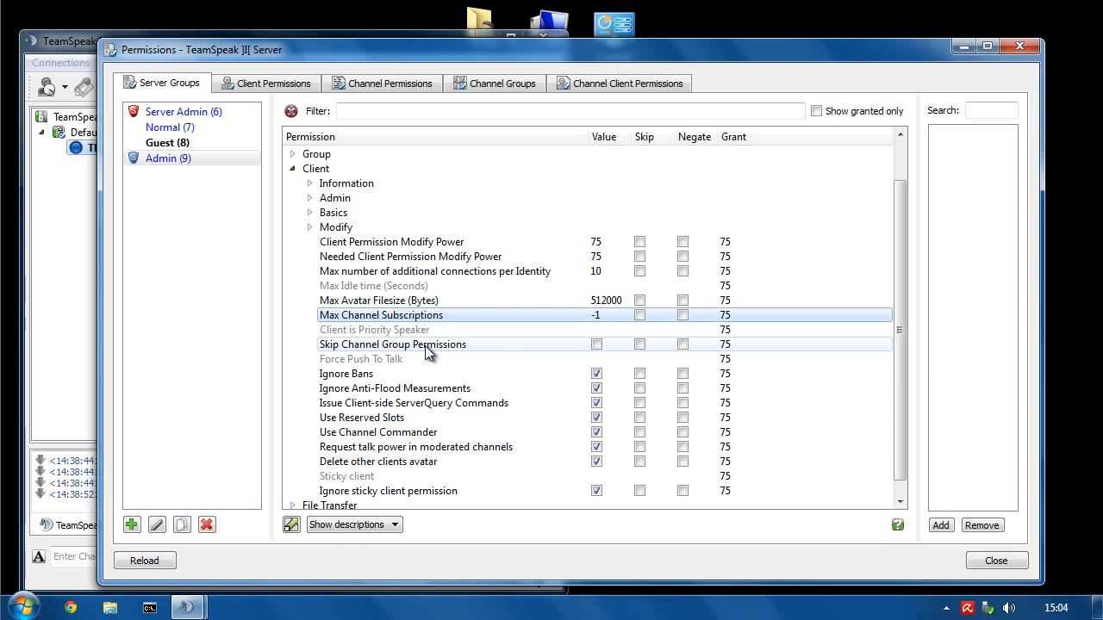
{"action": "left_click", "coordinate": [355, 348]}
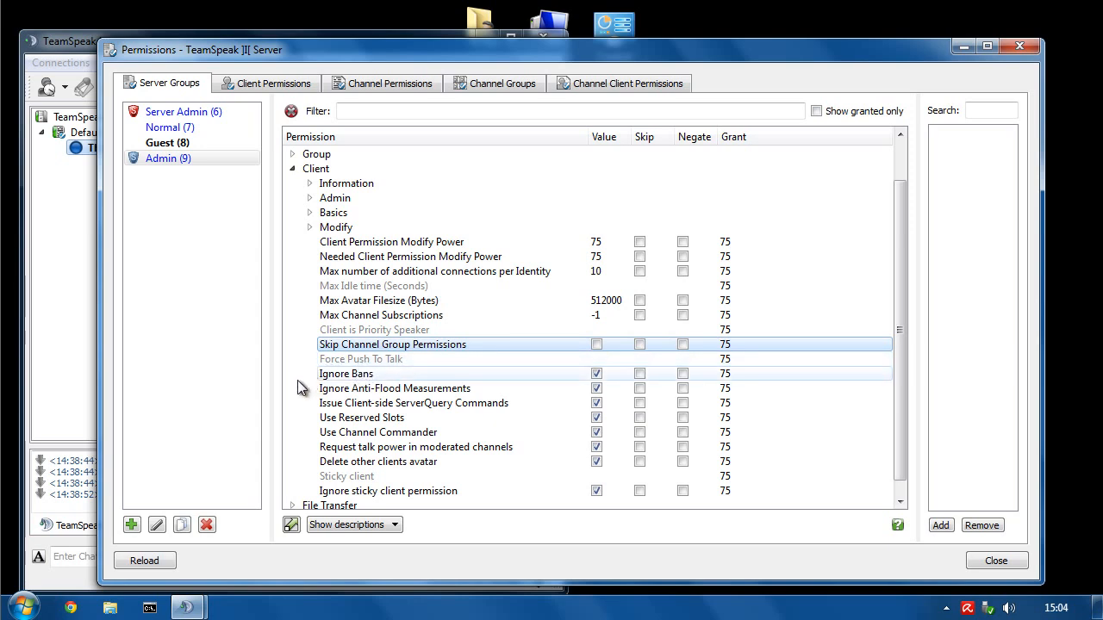
{"action": "mouse_move", "coordinate": [343, 365]}
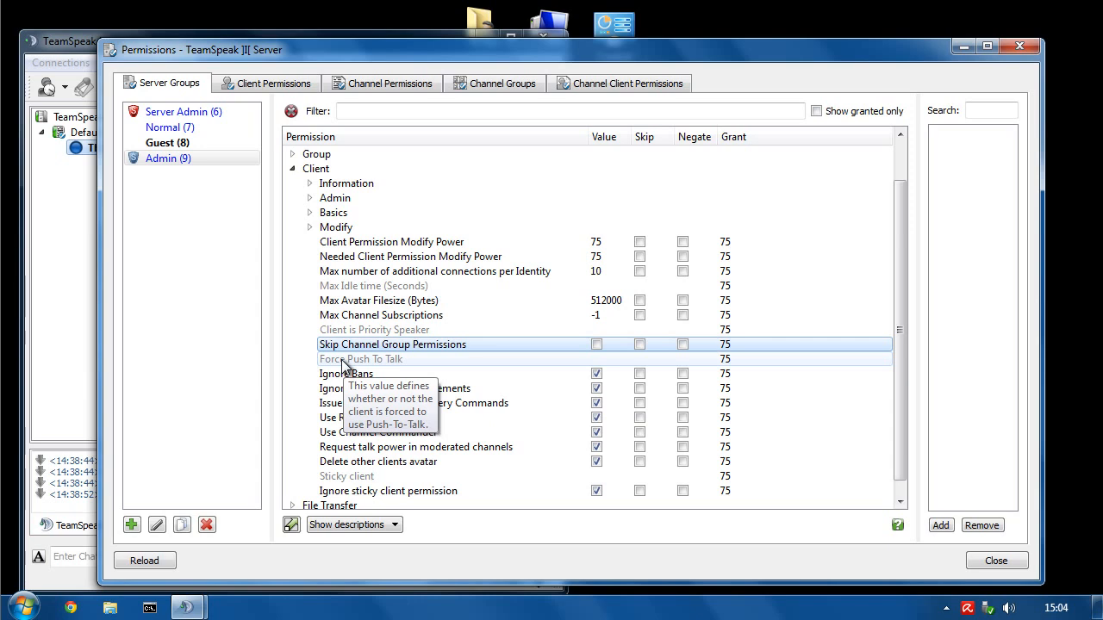
{"action": "left_click", "coordinate": [341, 359]}
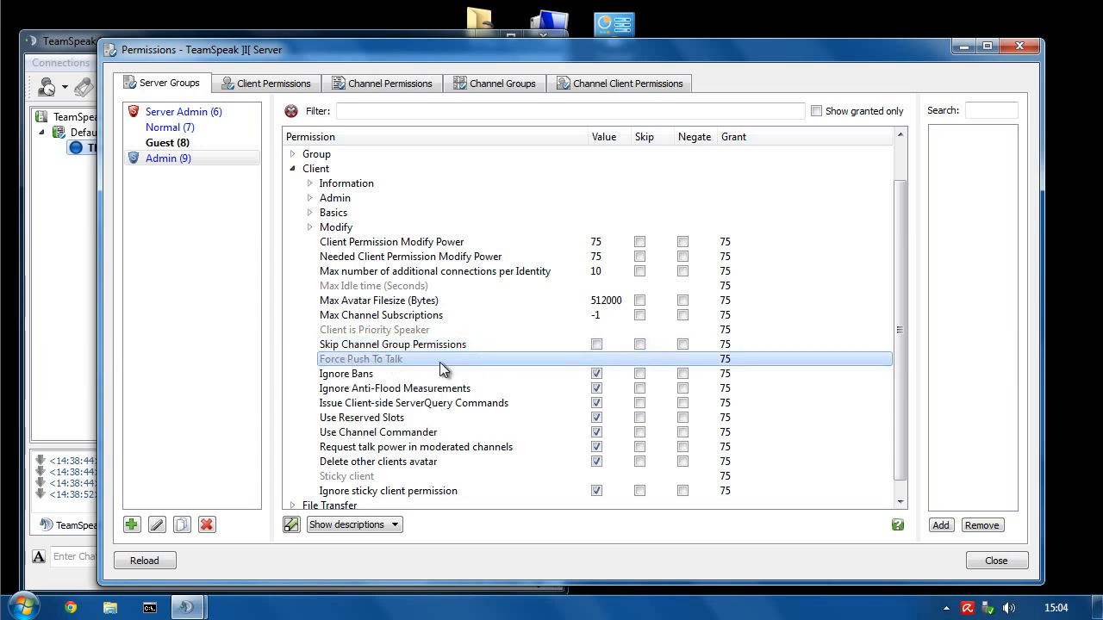
{"action": "mouse_move", "coordinate": [431, 359]}
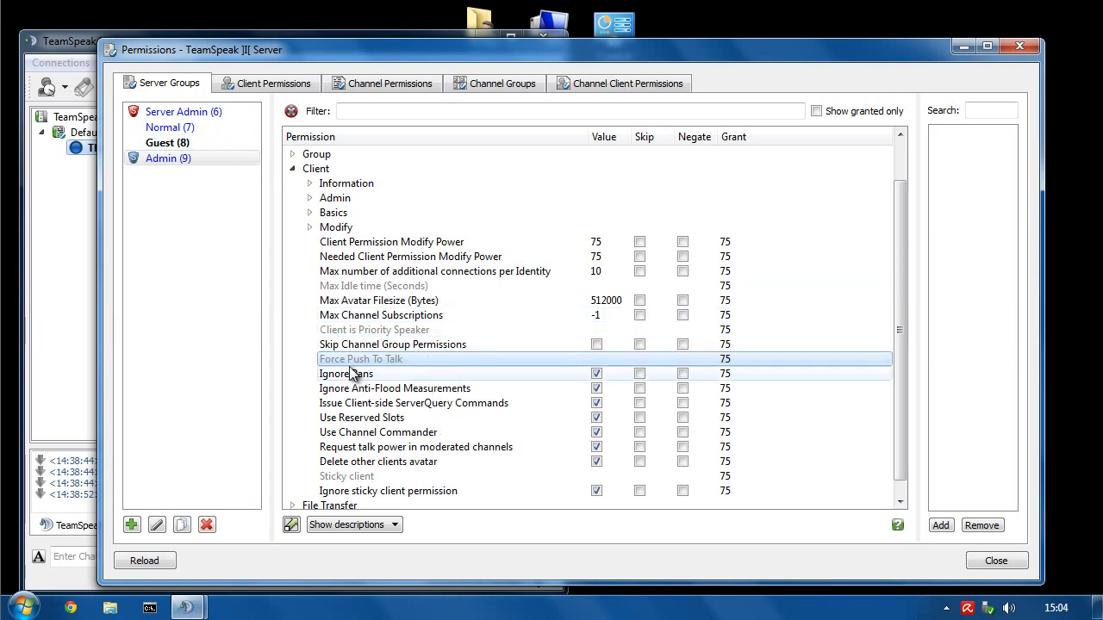
{"action": "mouse_move", "coordinate": [346, 366]}
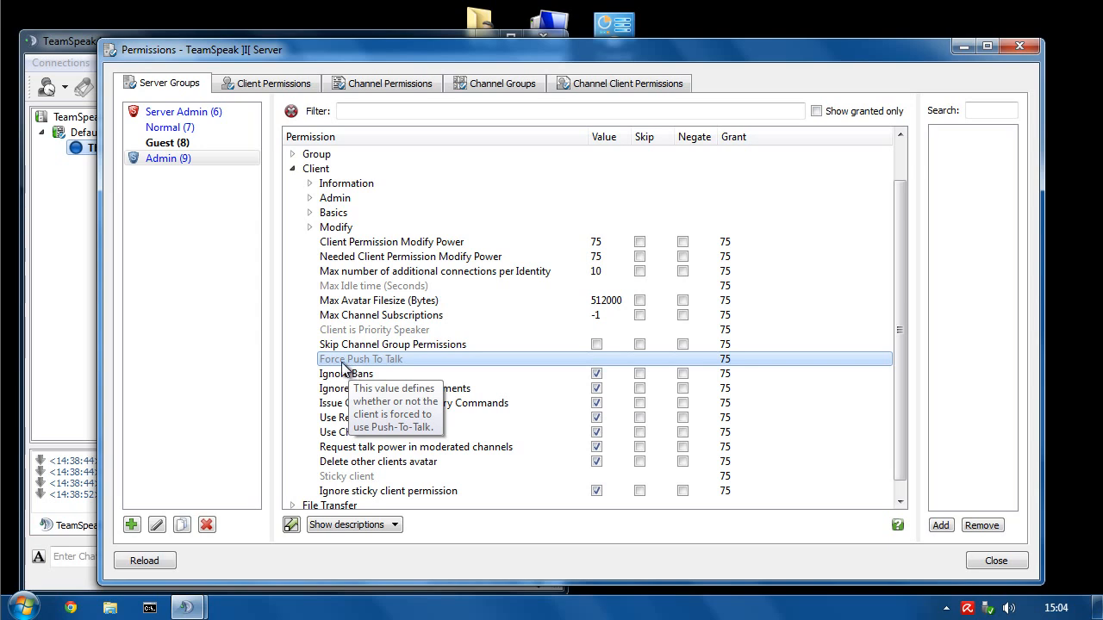
- Grant Admin Force Push To Talk with its value off, and enable Ignore Bans
{"action": "left_click", "coordinate": [596, 358]}
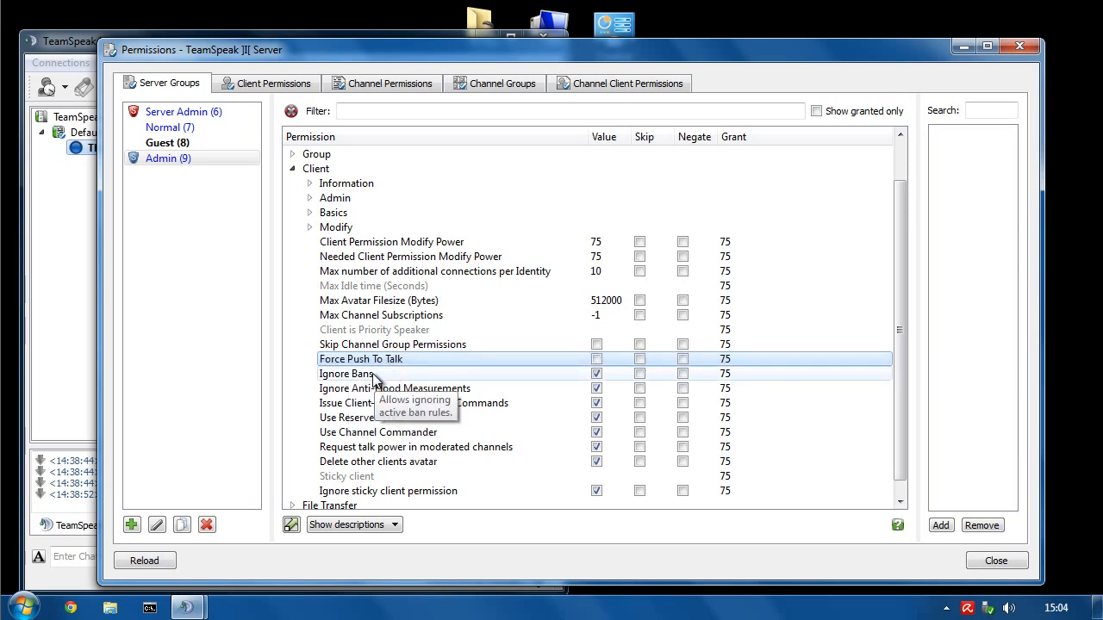
{"action": "left_click", "coordinate": [370, 376]}
{"action": "left_click", "coordinate": [595, 374]}
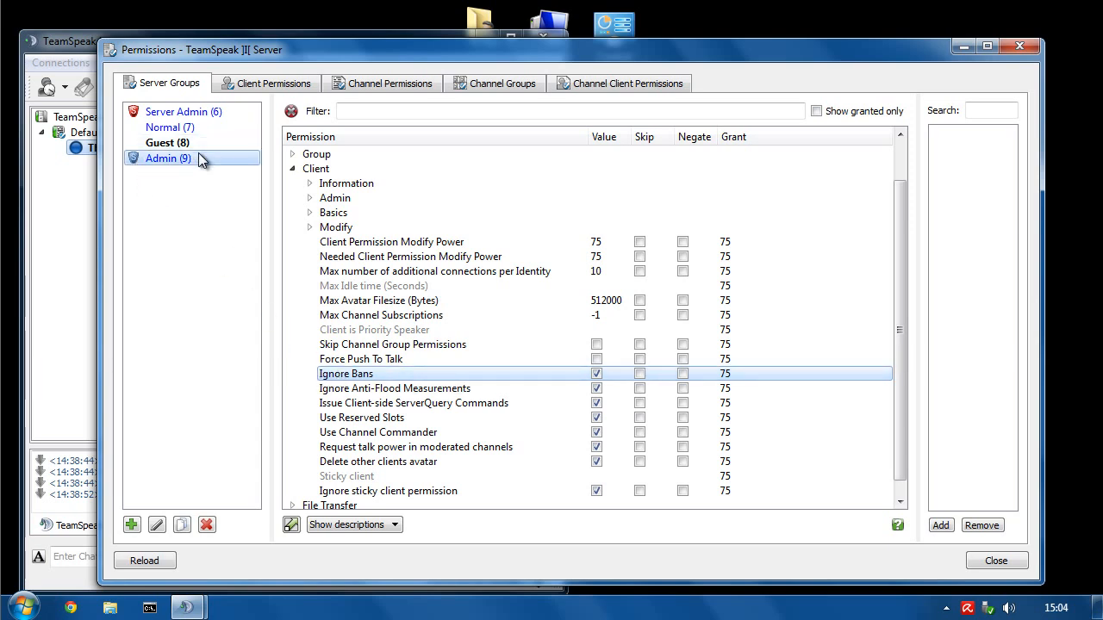
- Review the Ignore Anti-Flood, Reserved Slots, Channel Commander, Delete other clients avatar and Ignore sticky permissions
{"action": "left_click", "coordinate": [445, 389]}
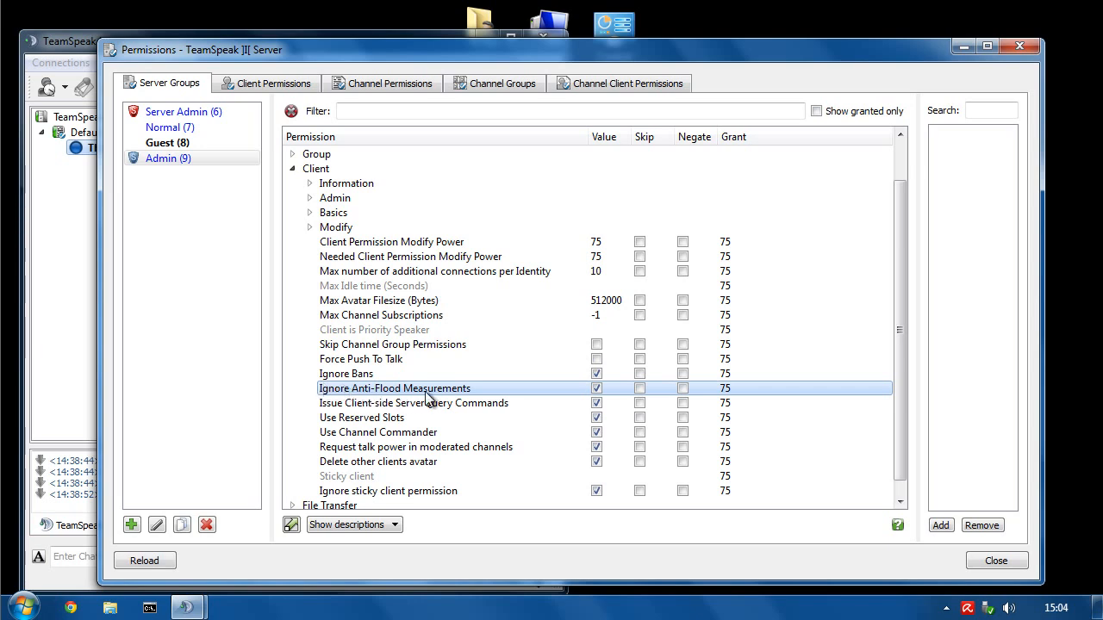
{"action": "scroll", "coordinate": [544, 387], "scroll_direction": "down", "scroll_amount": 1}
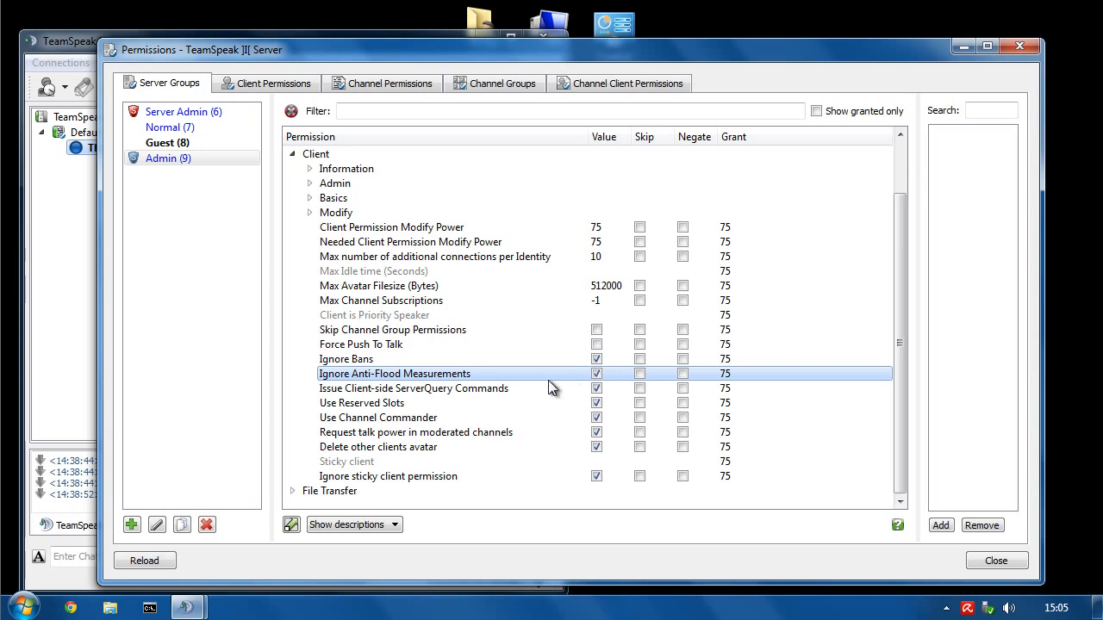
{"action": "left_click", "coordinate": [393, 408]}
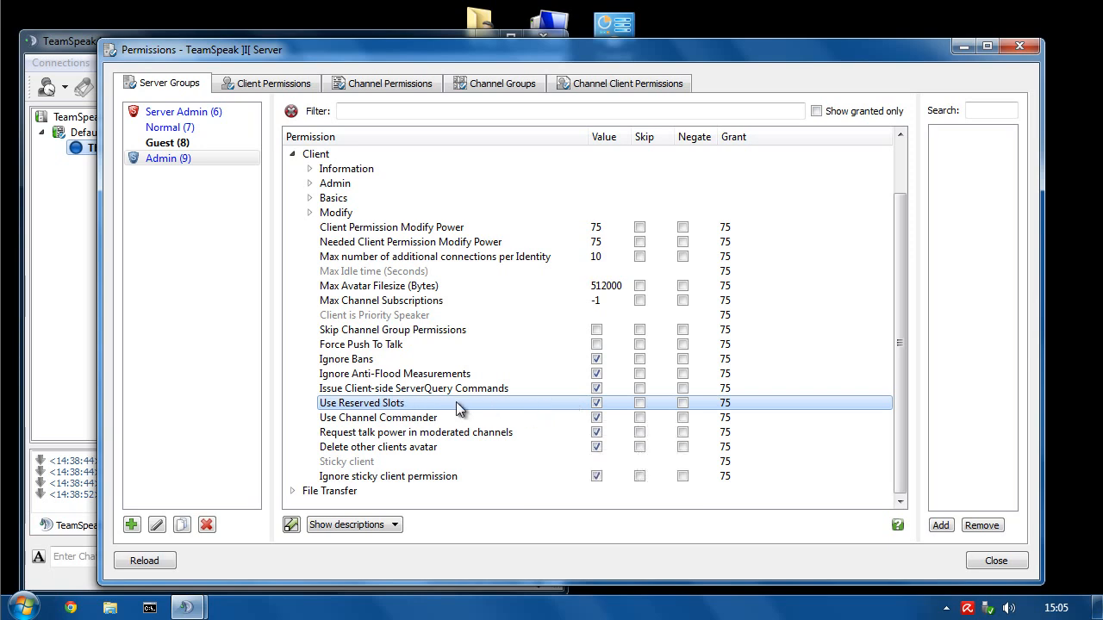
{"action": "mouse_move", "coordinate": [450, 411]}
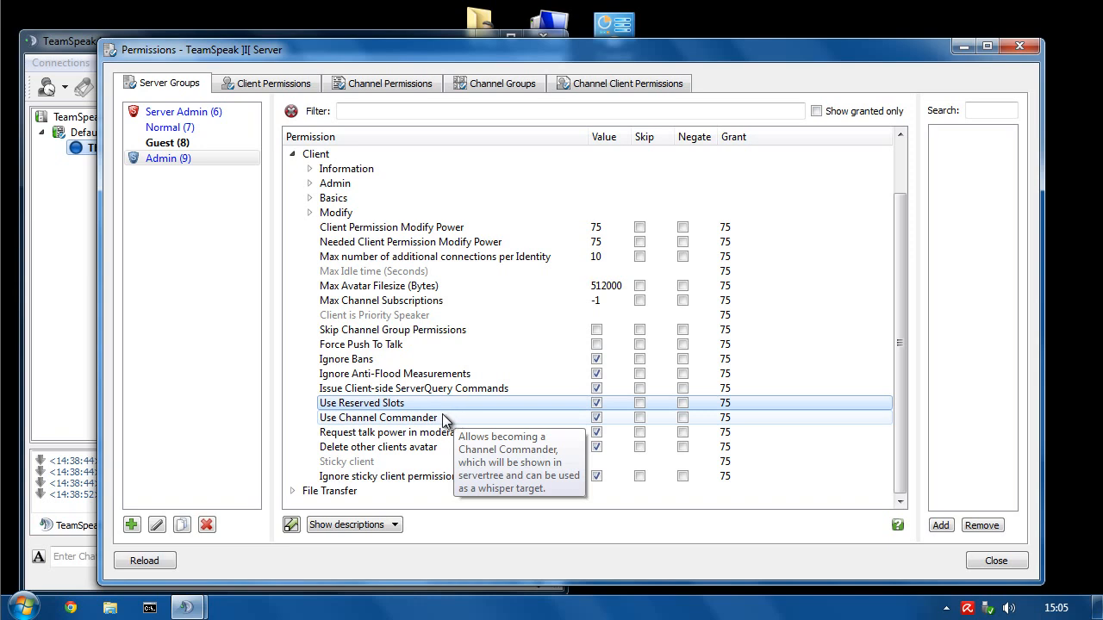
{"action": "left_click", "coordinate": [429, 419]}
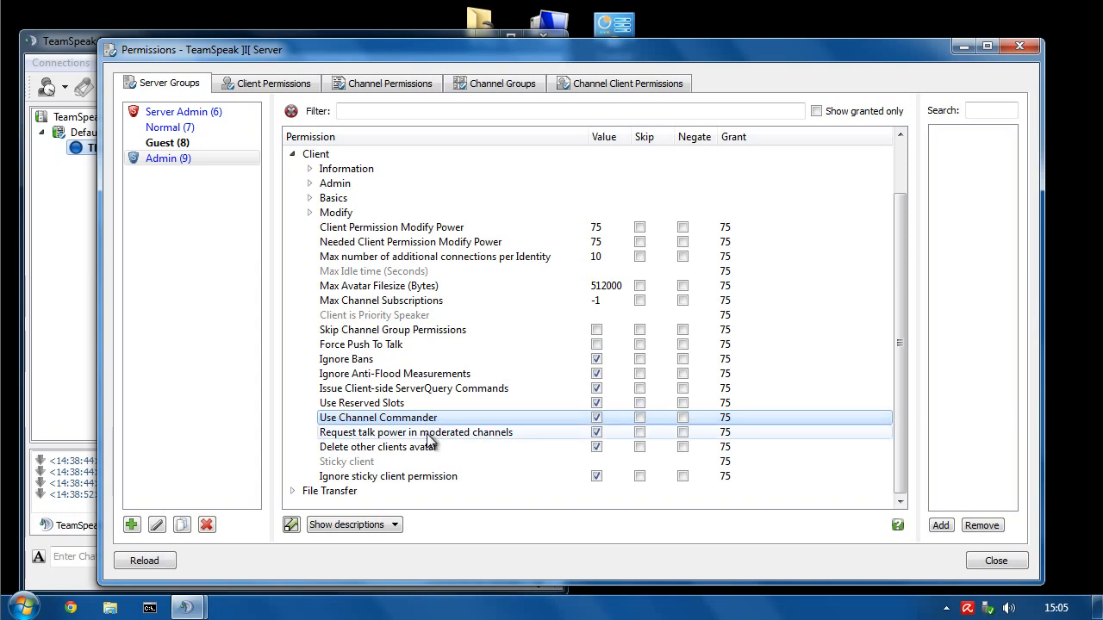
{"action": "left_click", "coordinate": [461, 447]}
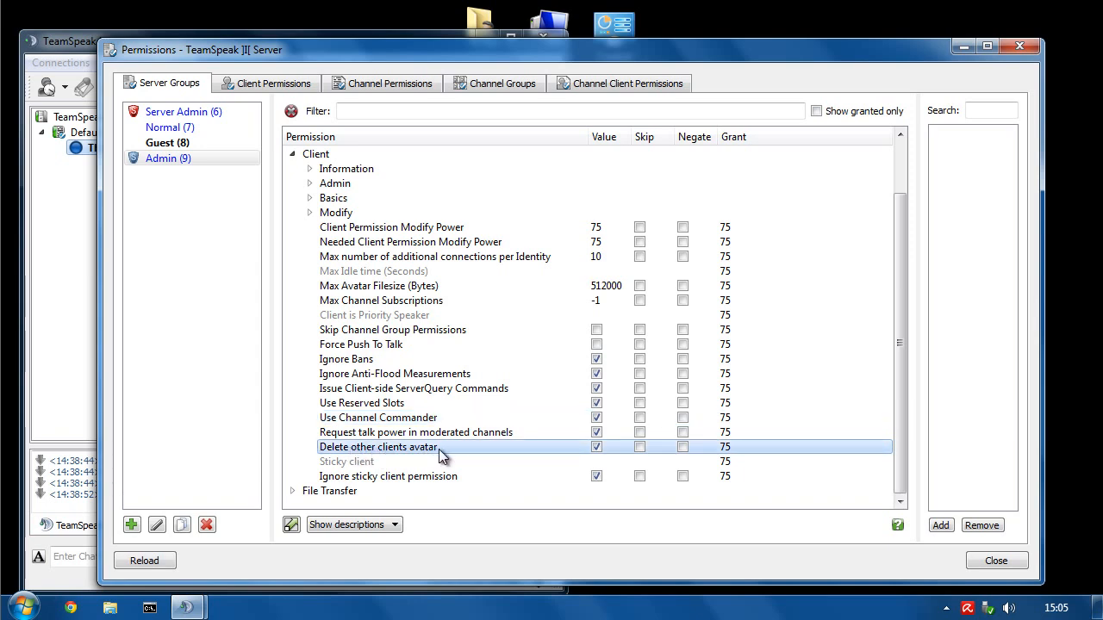
{"action": "mouse_move", "coordinate": [438, 449]}
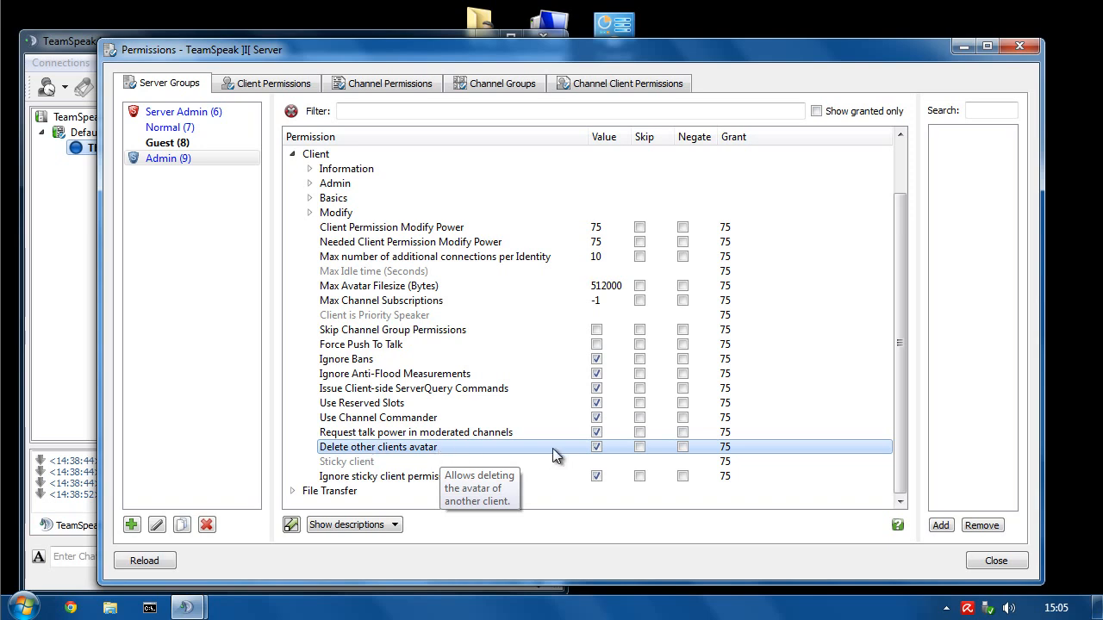
{"action": "left_click", "coordinate": [371, 478]}
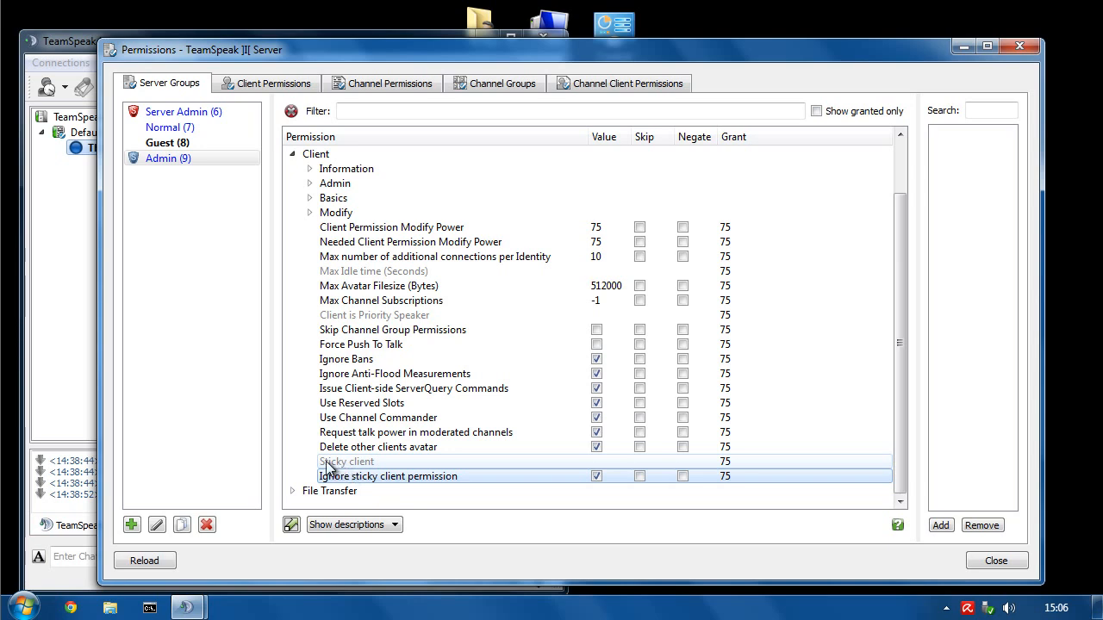
- Untick Ignore sticky client permission's value, collapse the Client branch and reselect Admin (9)
{"action": "mouse_move", "coordinate": [379, 465]}
{"action": "left_click", "coordinate": [596, 476]}
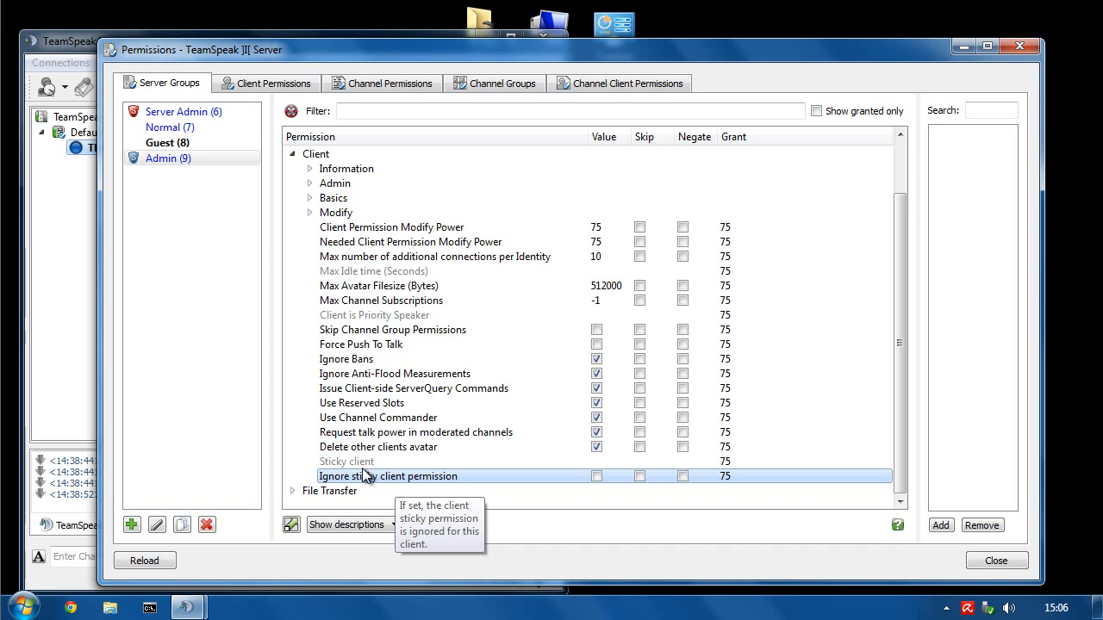
{"action": "left_click", "coordinate": [293, 155]}
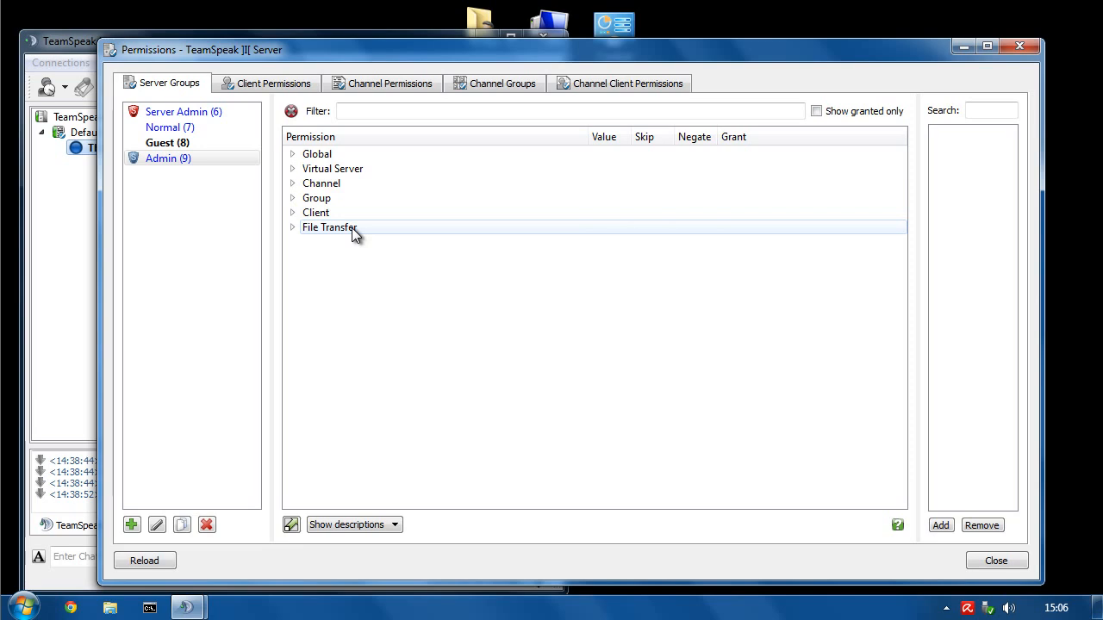
{"action": "left_click", "coordinate": [150, 158]}
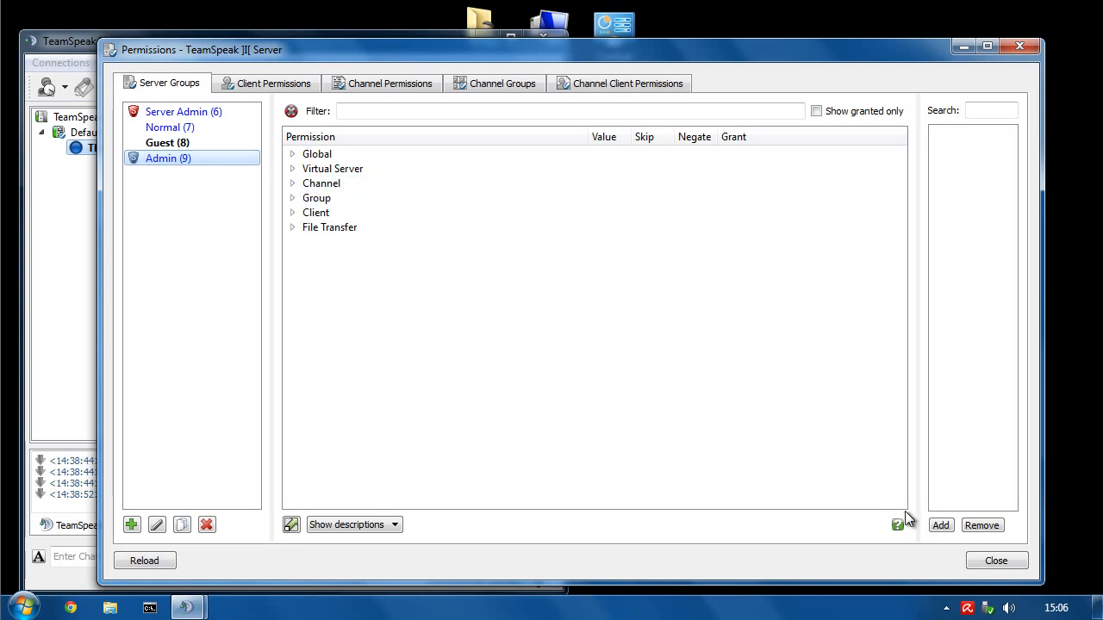
- Close Permissions and start a permanent server channel named 'Secured Owners Channel'
{"action": "left_click", "coordinate": [987, 564]}
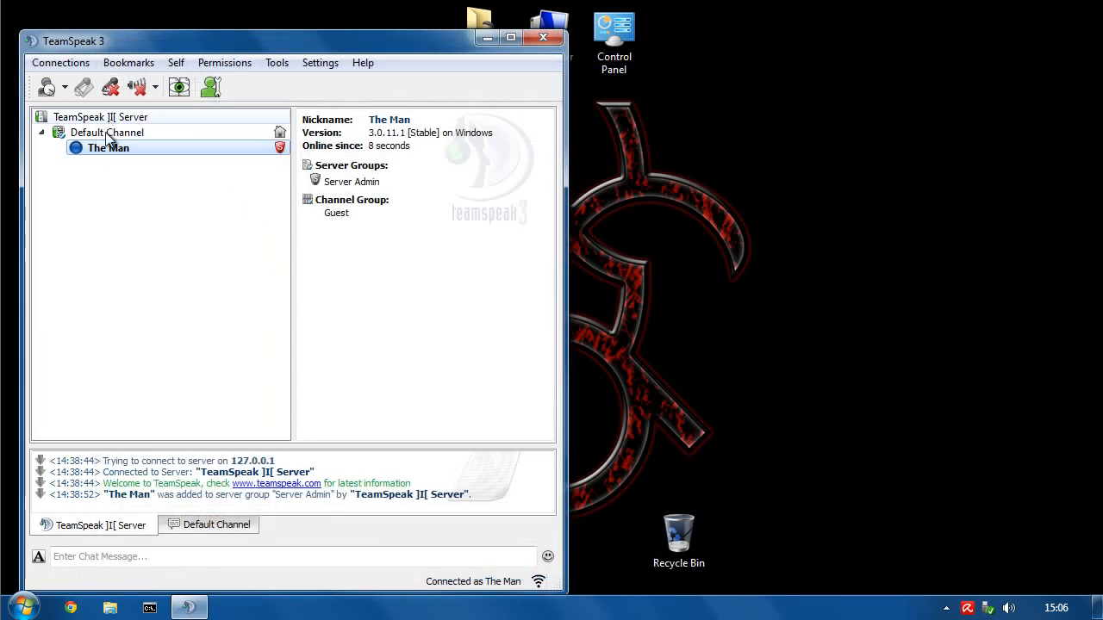
{"action": "right_click", "coordinate": [93, 121]}
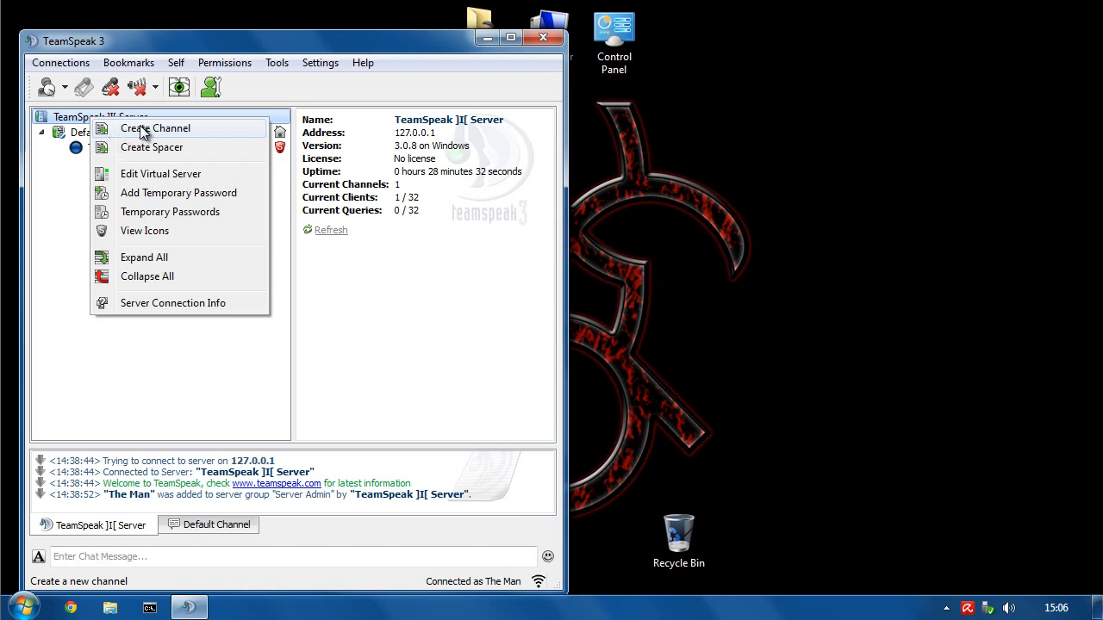
{"action": "left_click", "coordinate": [143, 131]}
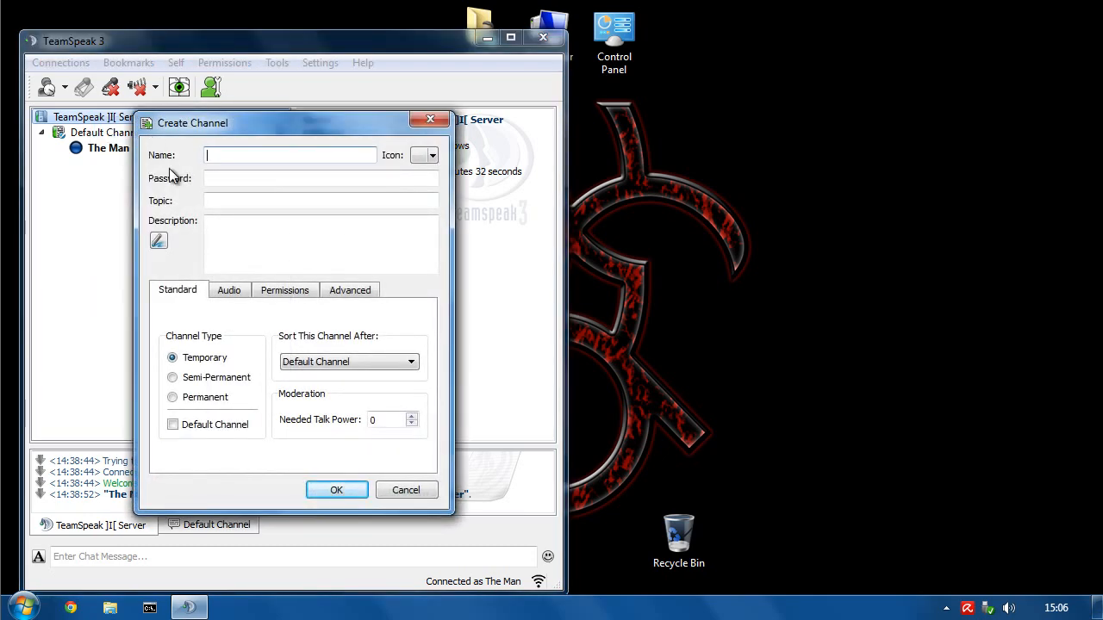
{"action": "type", "text": "Secured Owners Channel"}
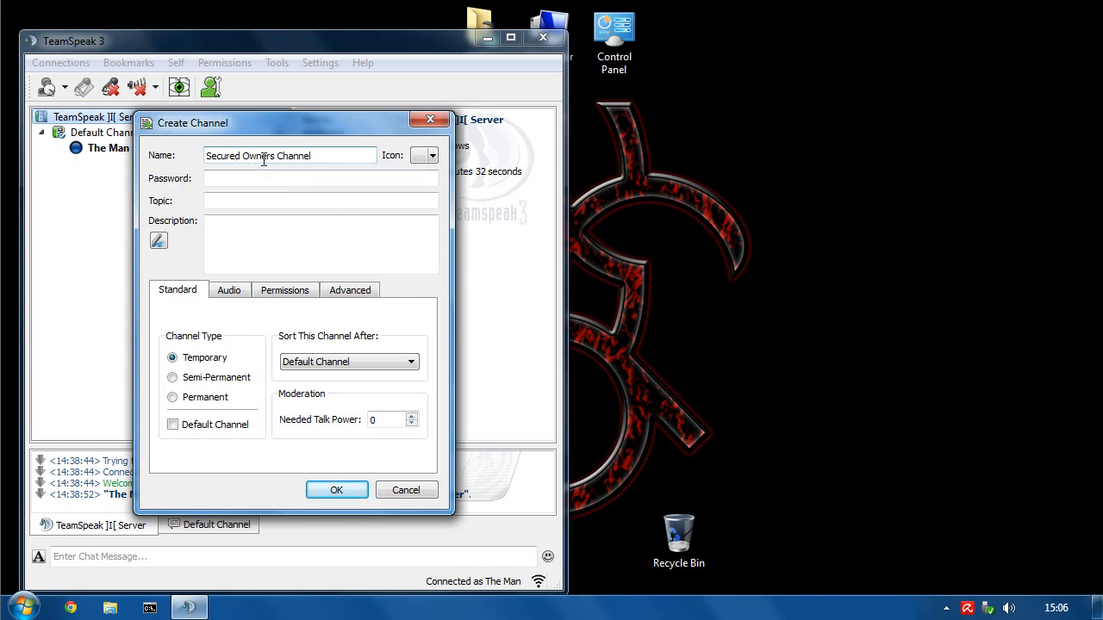
{"action": "left_click", "coordinate": [186, 399]}
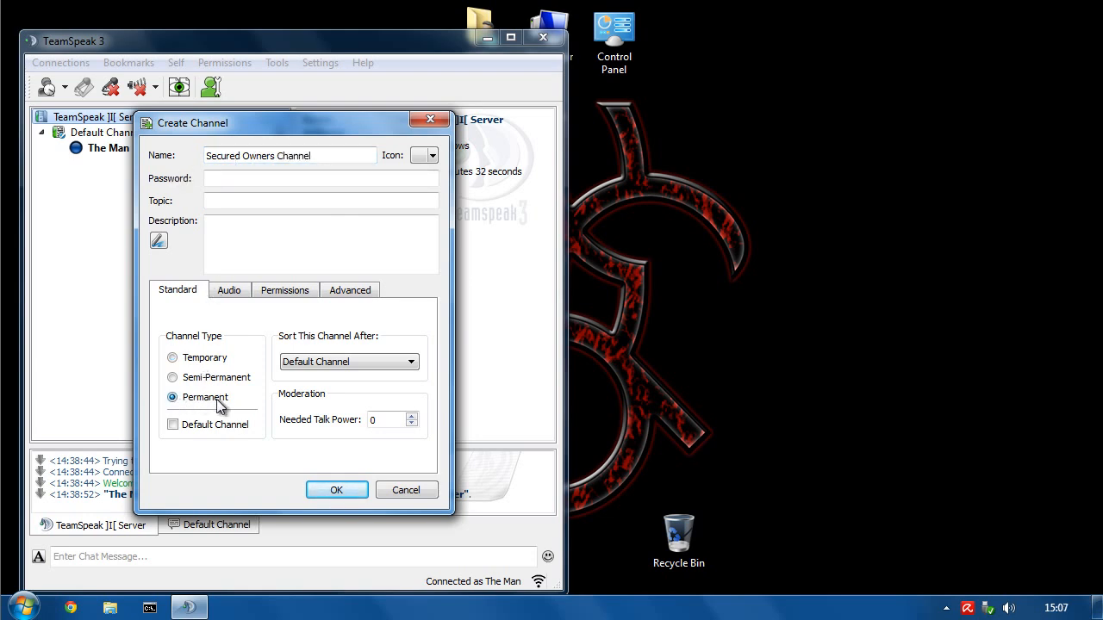
- Raise the new channel's Opus Voice audio quality to 10
{"action": "left_click", "coordinate": [229, 291]}
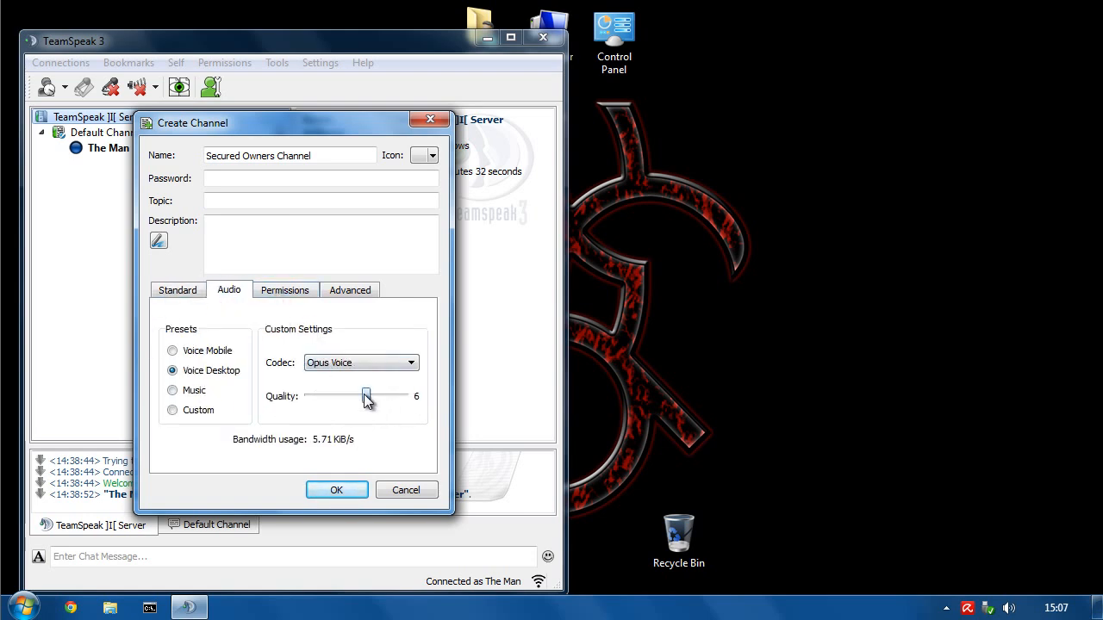
{"action": "left_click_drag", "start_coordinate": [366, 395], "coordinate": [491, 398]}
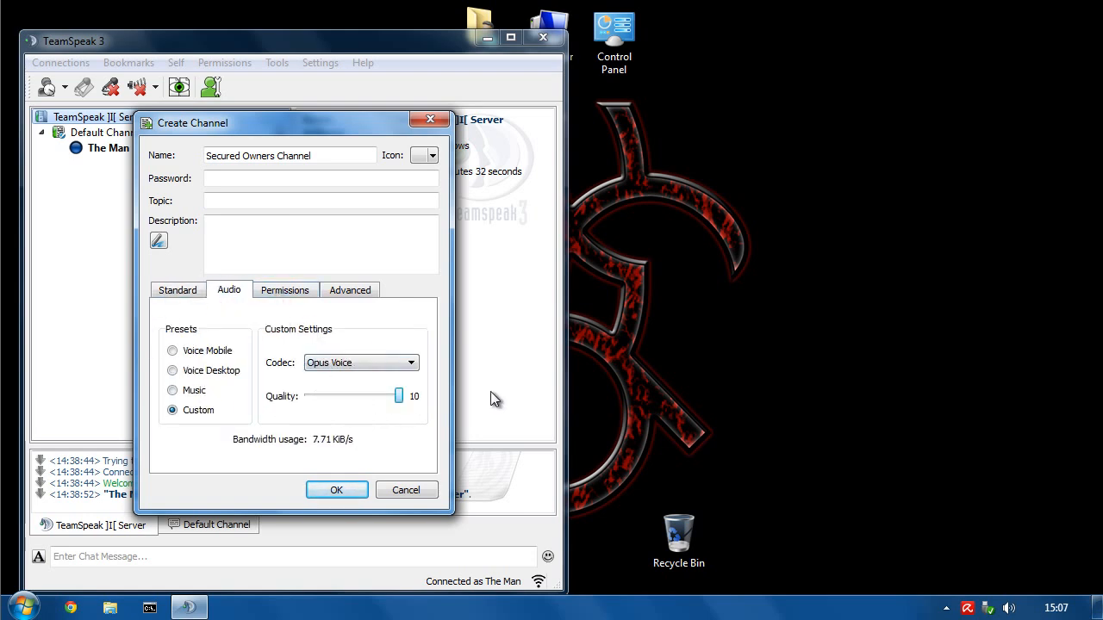
{"action": "left_click", "coordinate": [276, 294]}
- Enter 75 as the needed power for Join, Subscribe, Desc. View, Modify and Delete
{"action": "double_click", "coordinate": [249, 338]}
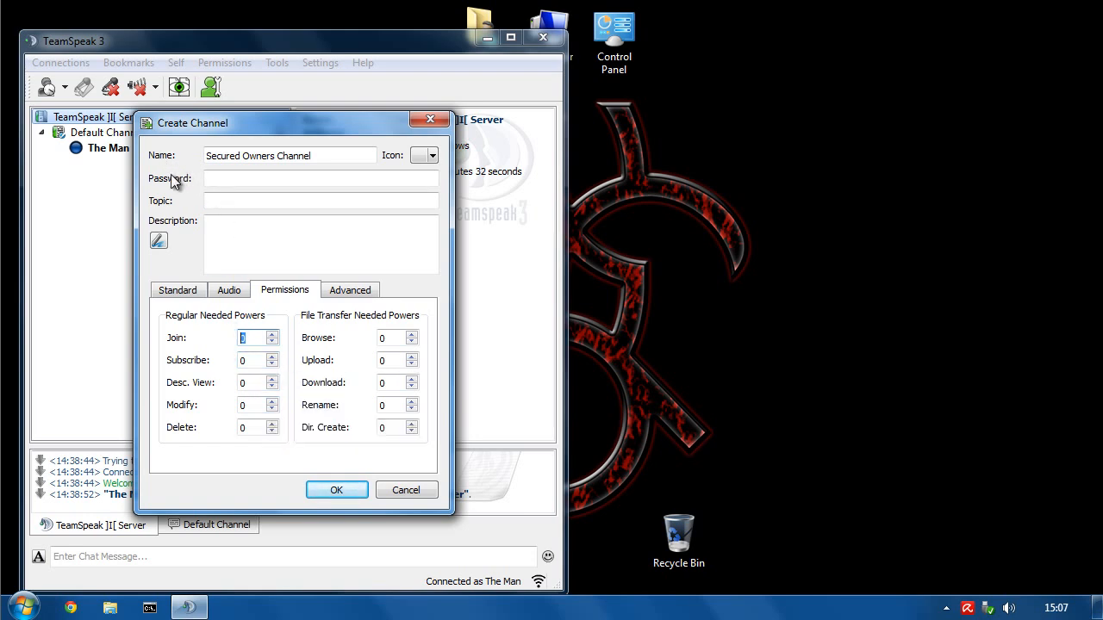
{"action": "type", "text": "75"}
{"action": "left_click", "coordinate": [254, 362]}
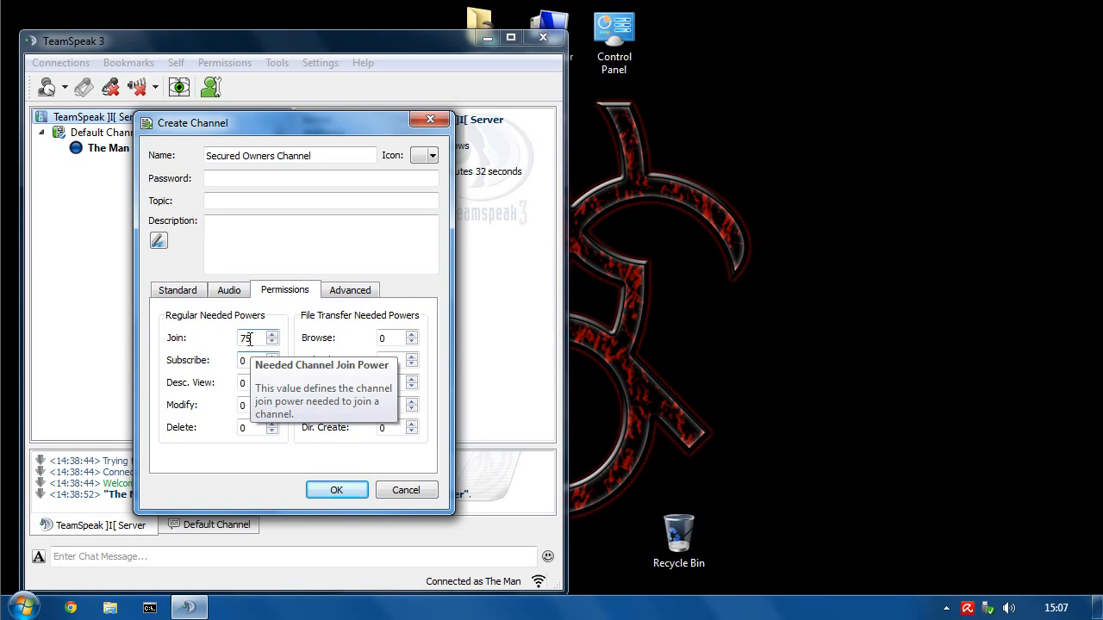
{"action": "double_click", "coordinate": [247, 362]}
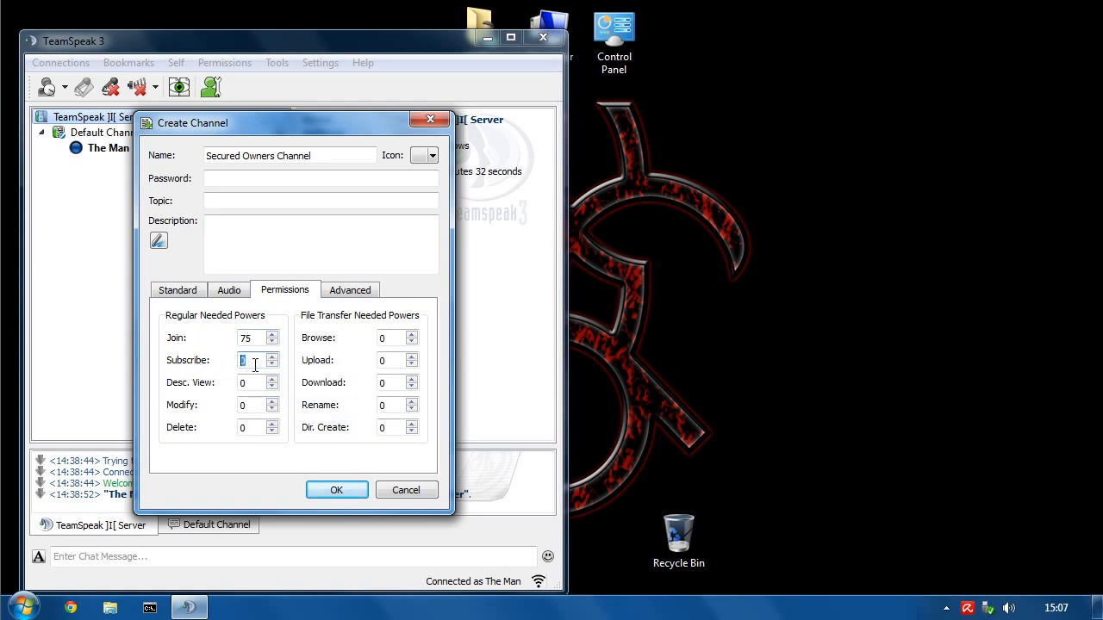
{"action": "type", "text": "75"}
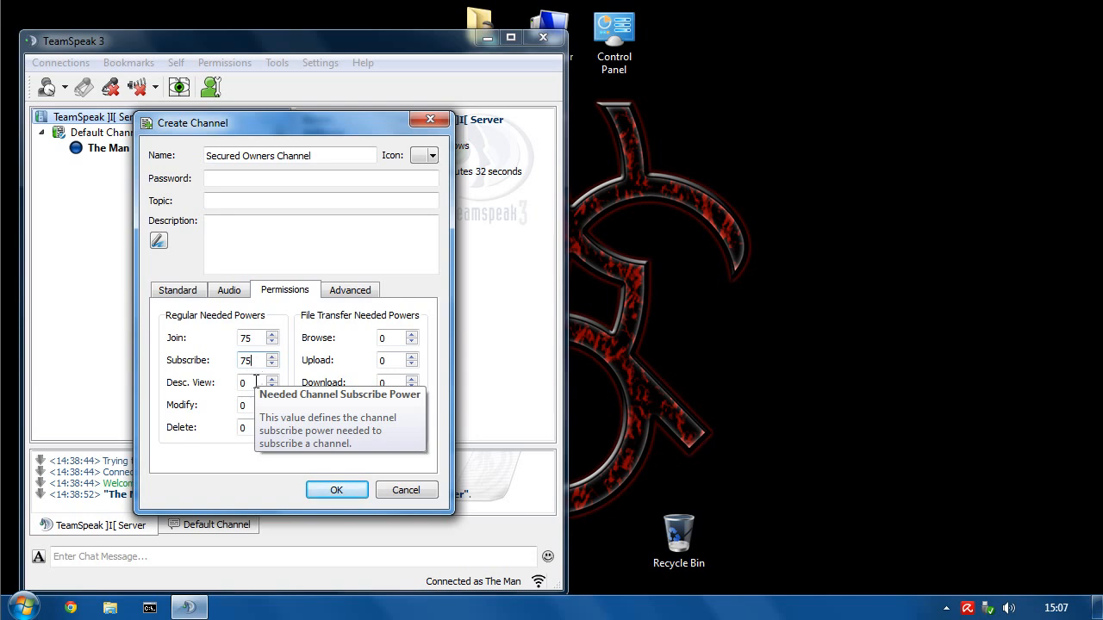
{"action": "key", "text": "Tab"}
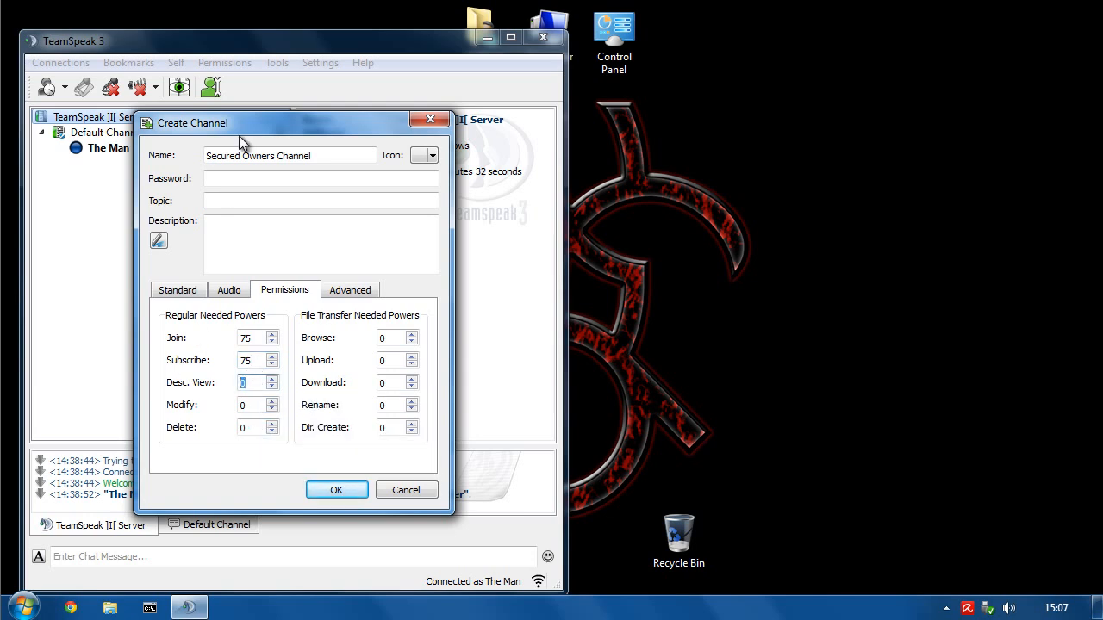
{"action": "left_click_drag", "start_coordinate": [240, 140], "coordinate": [690, 119]}
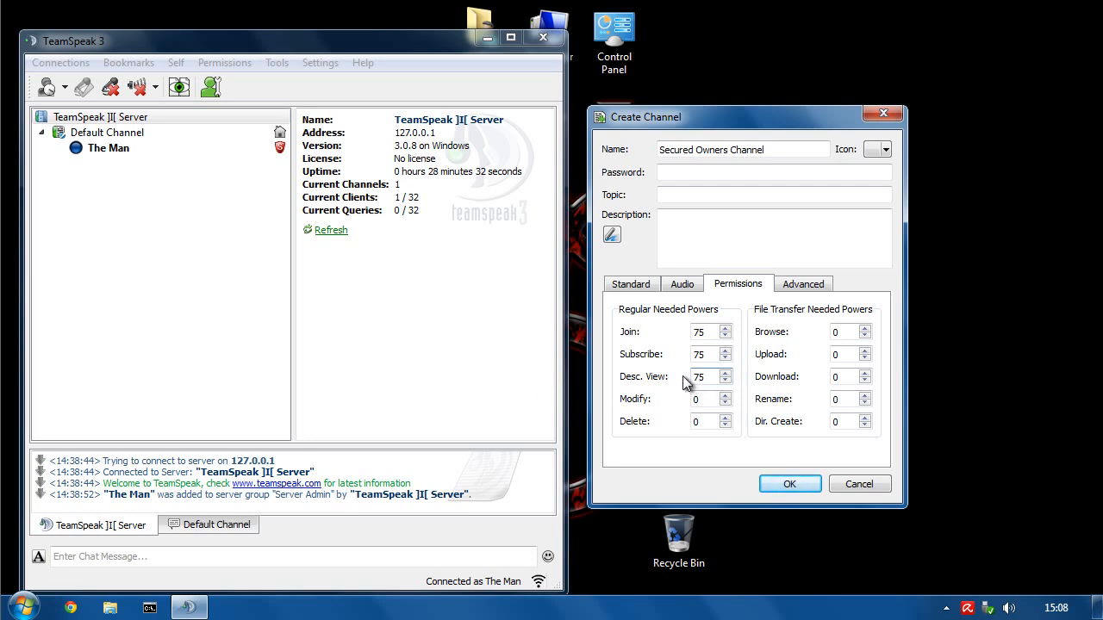
{"action": "key", "text": "Tab"}
{"action": "type", "text": "75"}
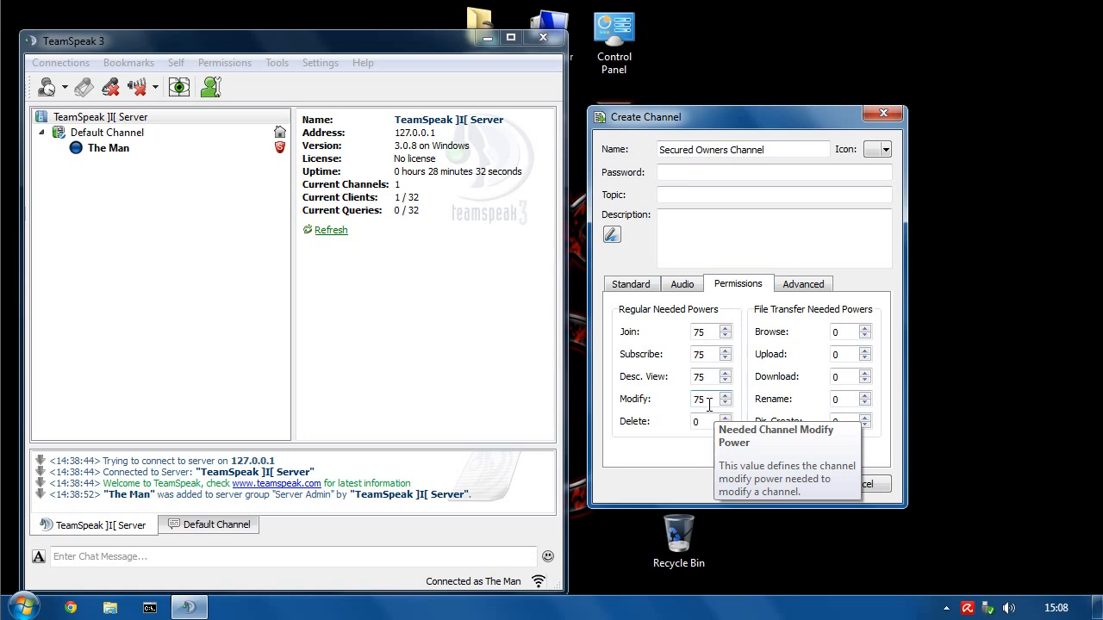
{"action": "key", "text": "Tab"}
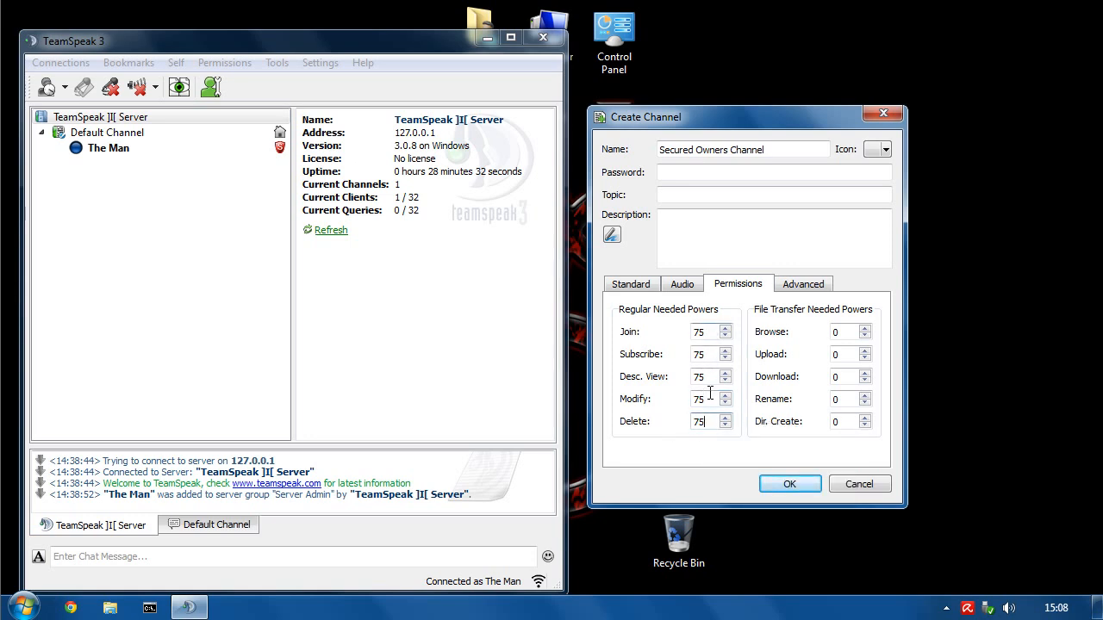
{"action": "left_click", "coordinate": [789, 285]}
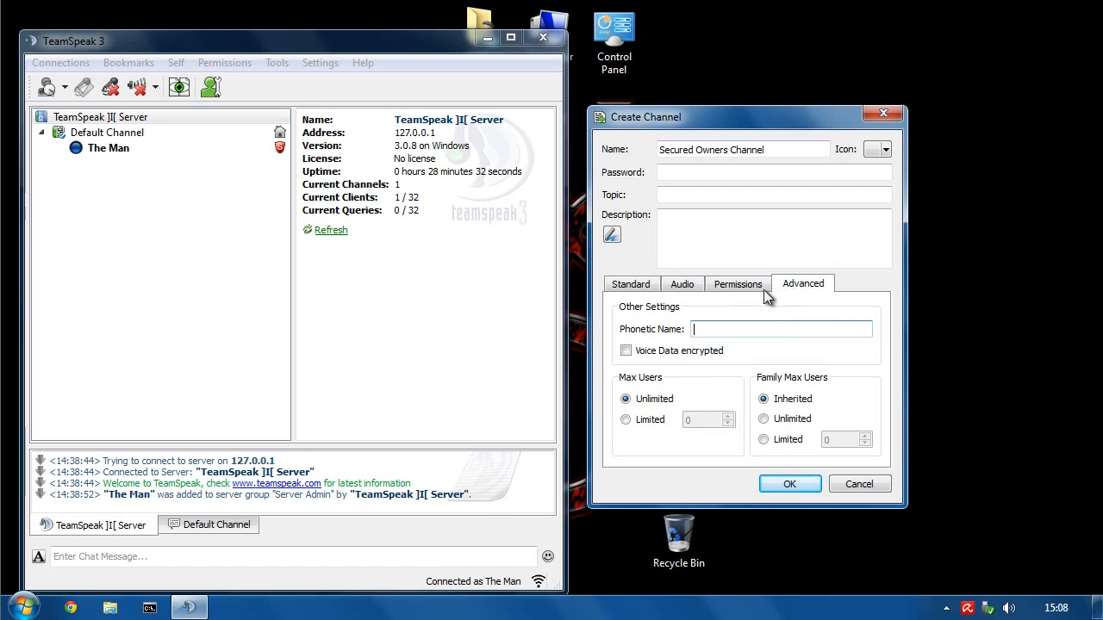
- Turn on voice data encryption, pick the red shield icon, and create the channel
{"action": "left_click", "coordinate": [625, 351]}
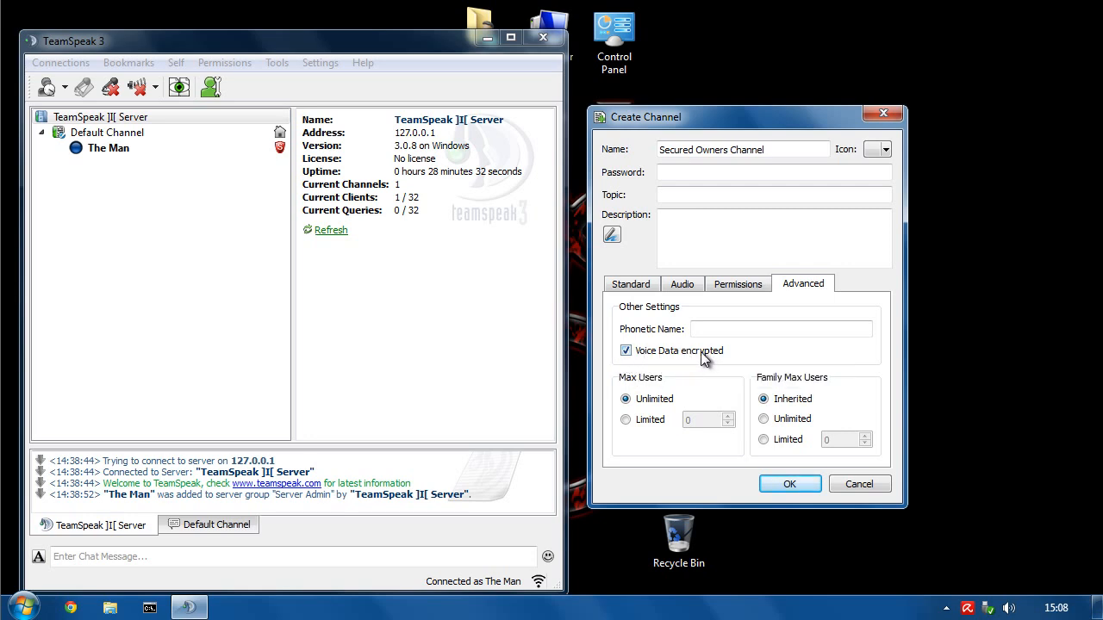
{"action": "left_click", "coordinate": [873, 150]}
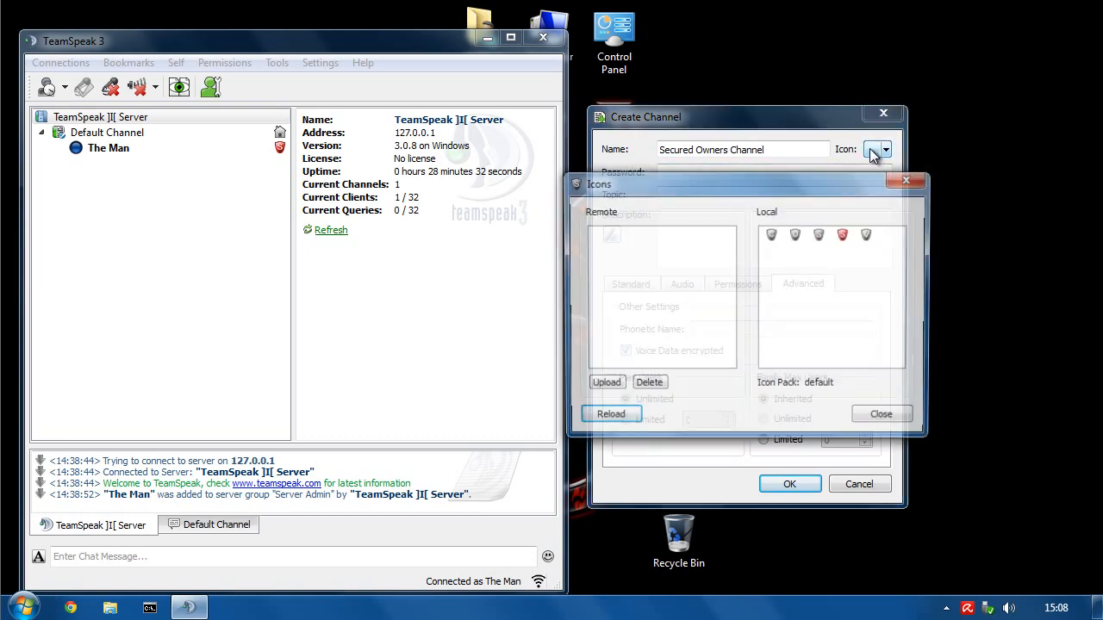
{"action": "double_click", "coordinate": [843, 236]}
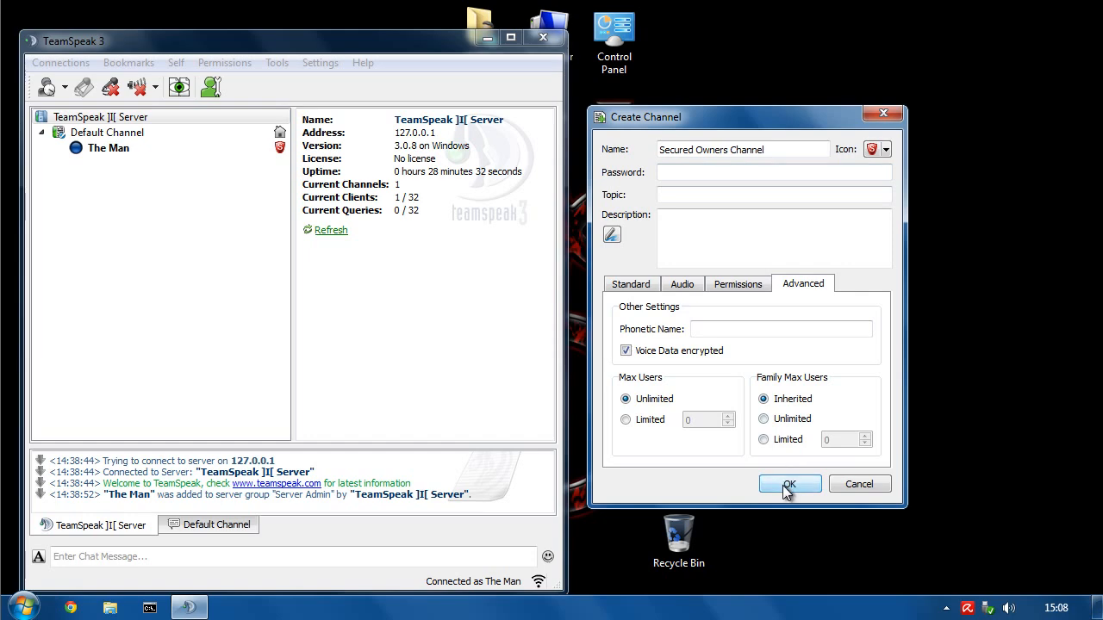
{"action": "left_click", "coordinate": [788, 484]}
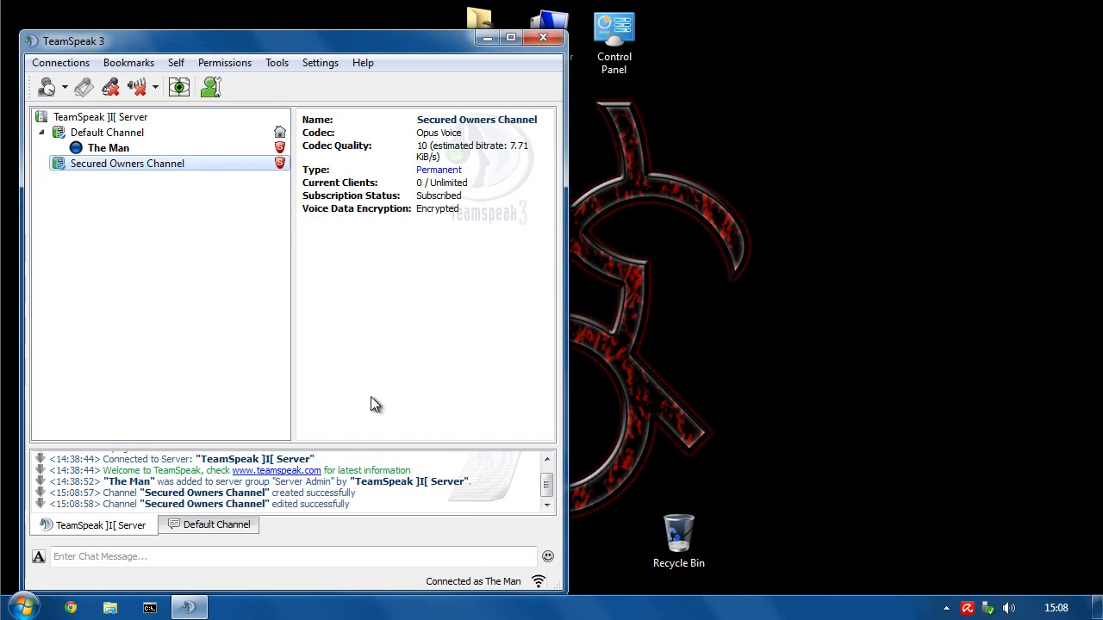
- Connect the Secondary Admin bookmark in a new tab, then go back to the Main Admin tab
{"action": "left_click", "coordinate": [134, 65]}
{"action": "mouse_move", "coordinate": [165, 146]}
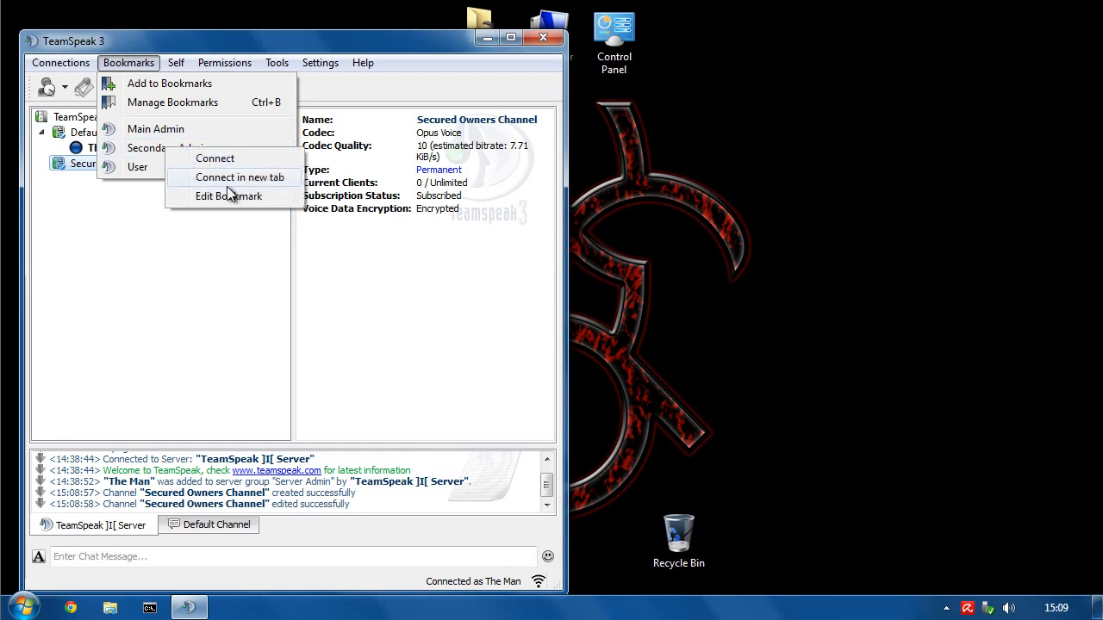
{"action": "left_click", "coordinate": [222, 179]}
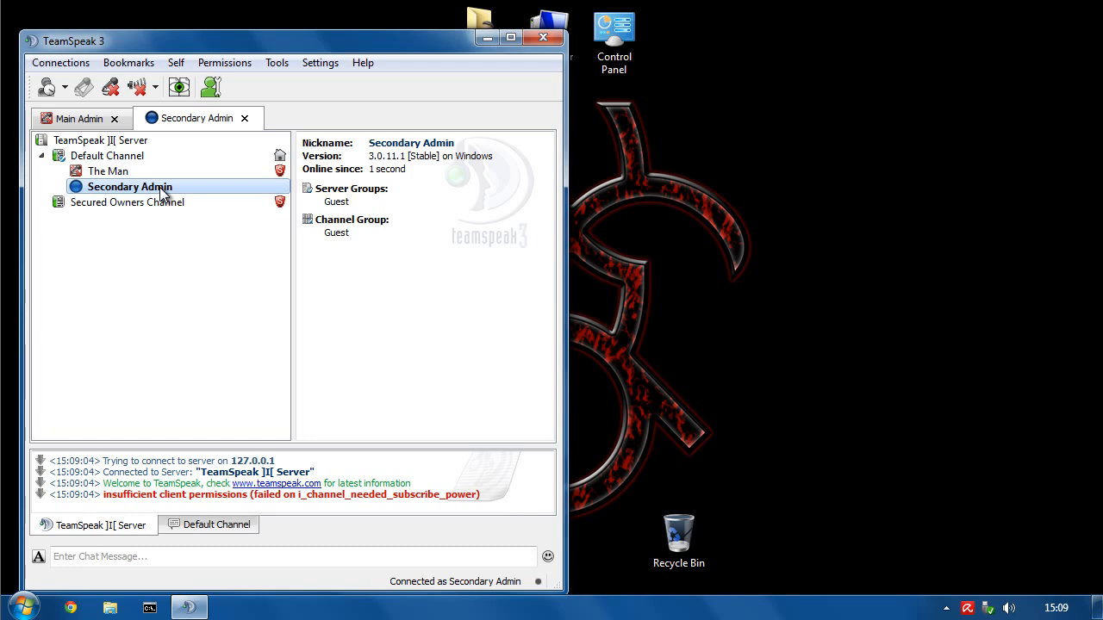
{"action": "left_click", "coordinate": [68, 118]}
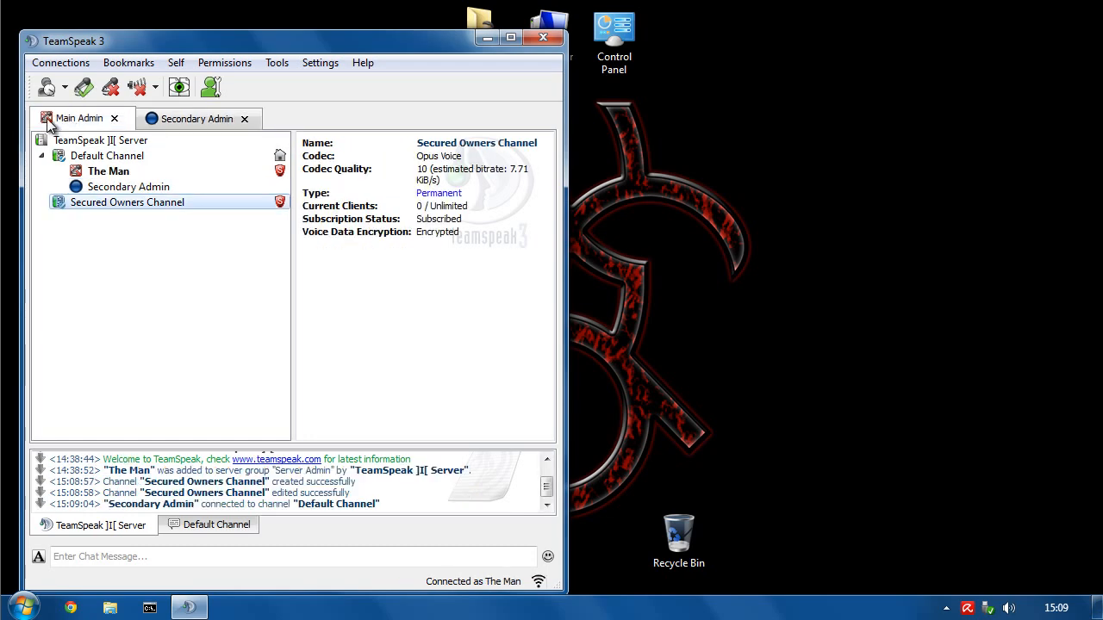
- Give Secondary Admin the Admin [perm] server group, then open Permissions from the Secondary Admin tab
{"action": "left_click", "coordinate": [86, 187]}
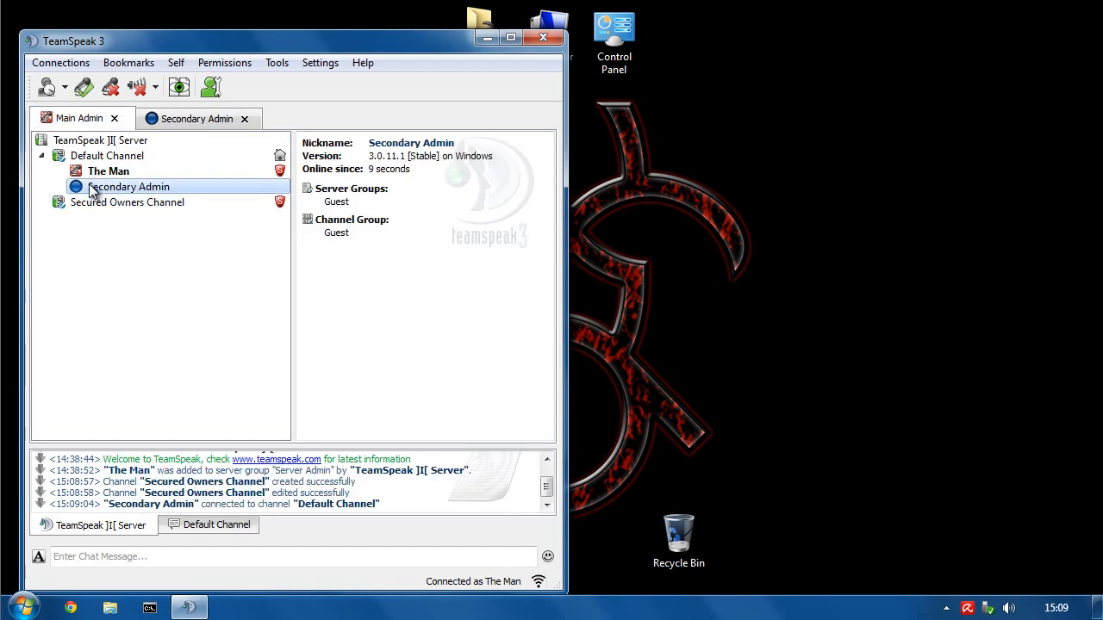
{"action": "right_click", "coordinate": [86, 187]}
{"action": "mouse_move", "coordinate": [165, 367]}
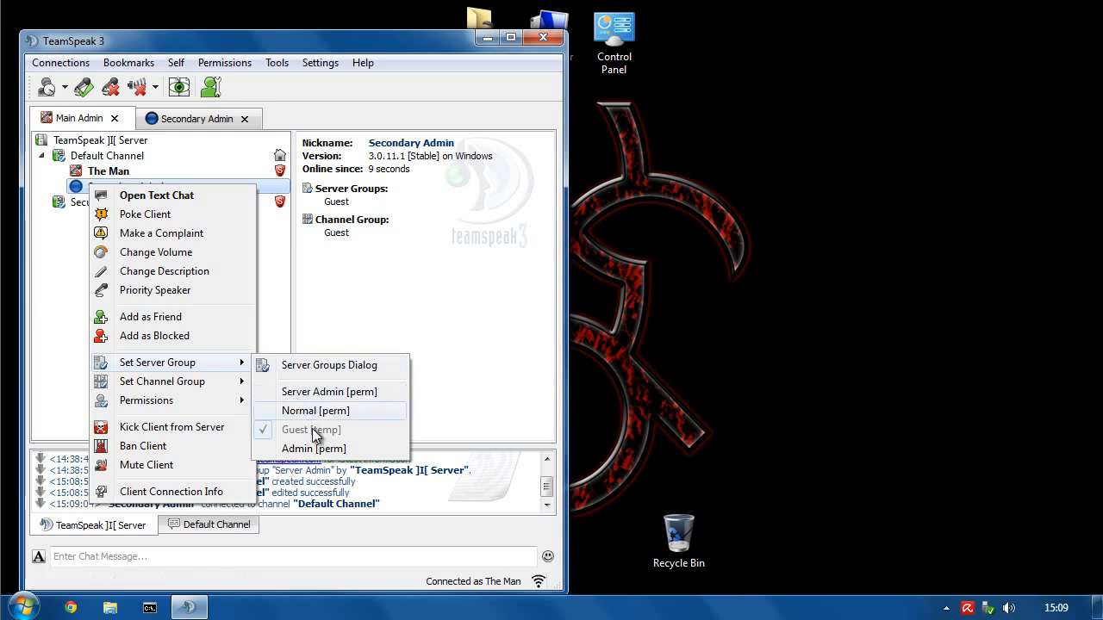
{"action": "left_click", "coordinate": [301, 448]}
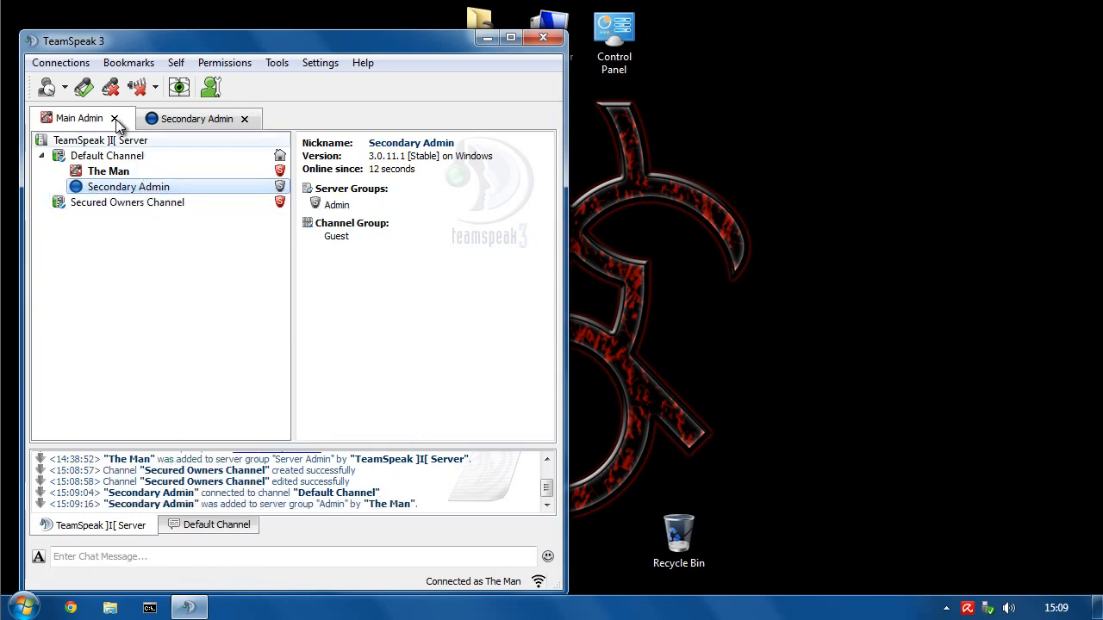
{"action": "left_click", "coordinate": [180, 121]}
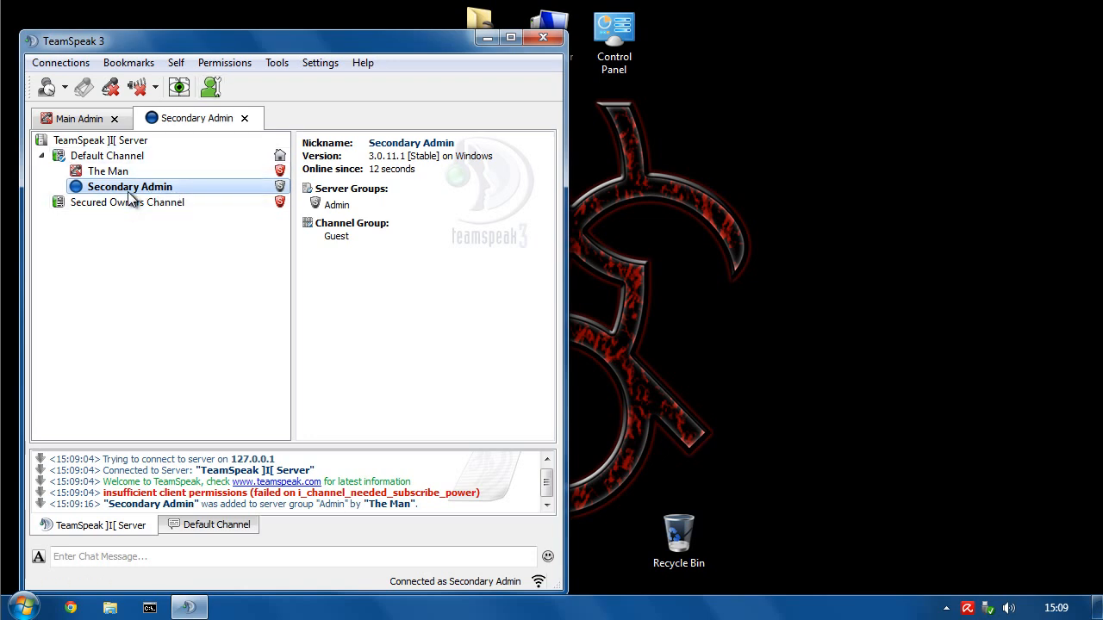
{"action": "left_click", "coordinate": [214, 65]}
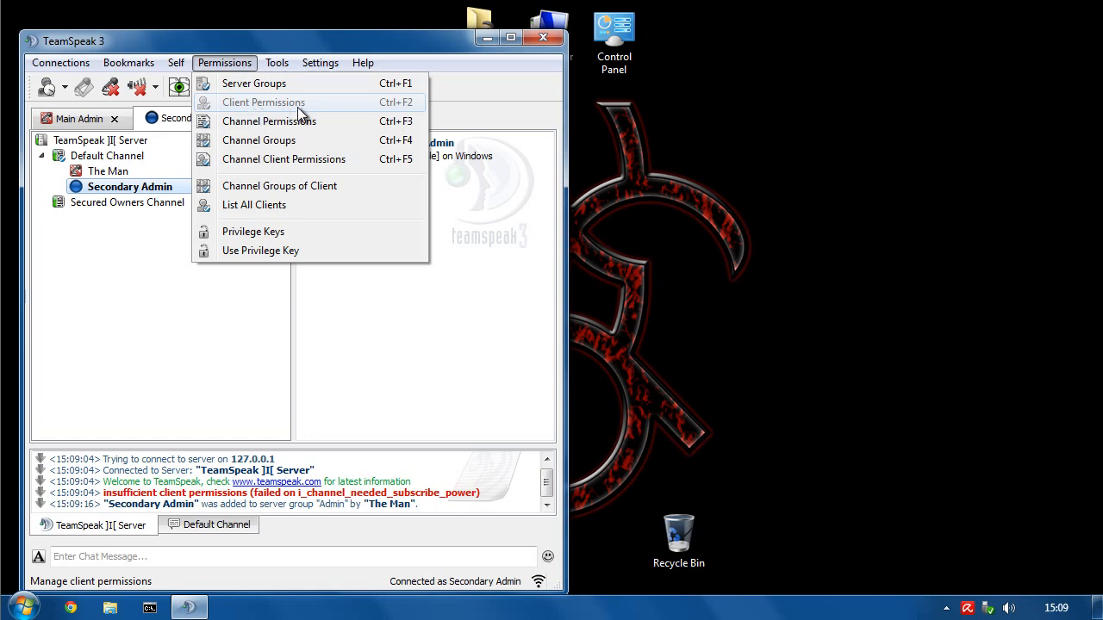
- Set the Admin group's Private Textmessage Power to 75 under Client > Basics
{"action": "left_click", "coordinate": [250, 83]}
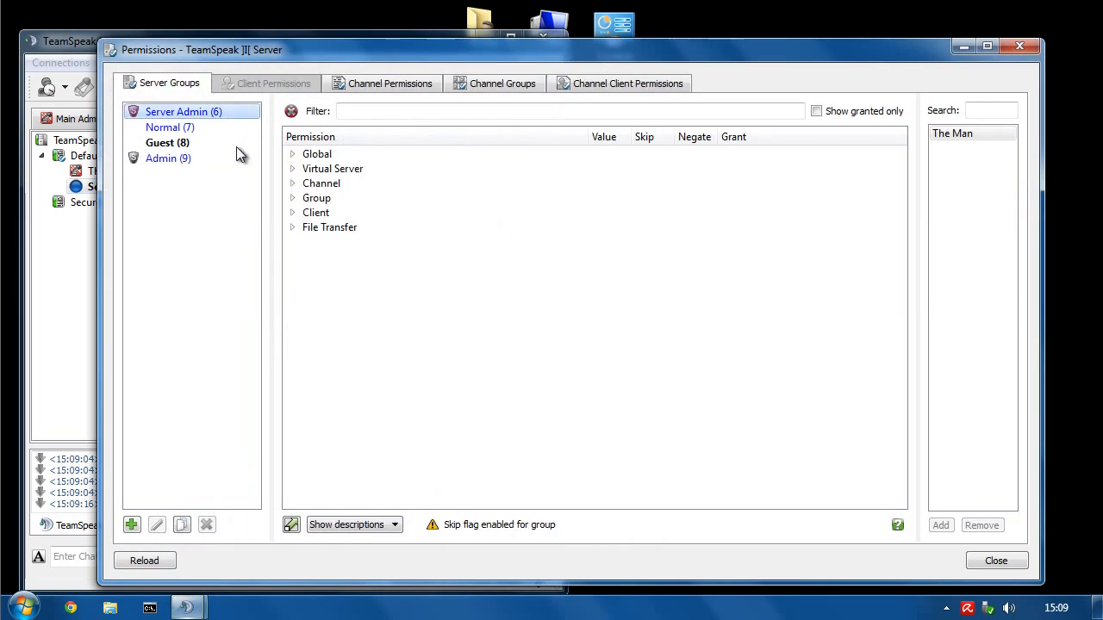
{"action": "left_click", "coordinate": [175, 158]}
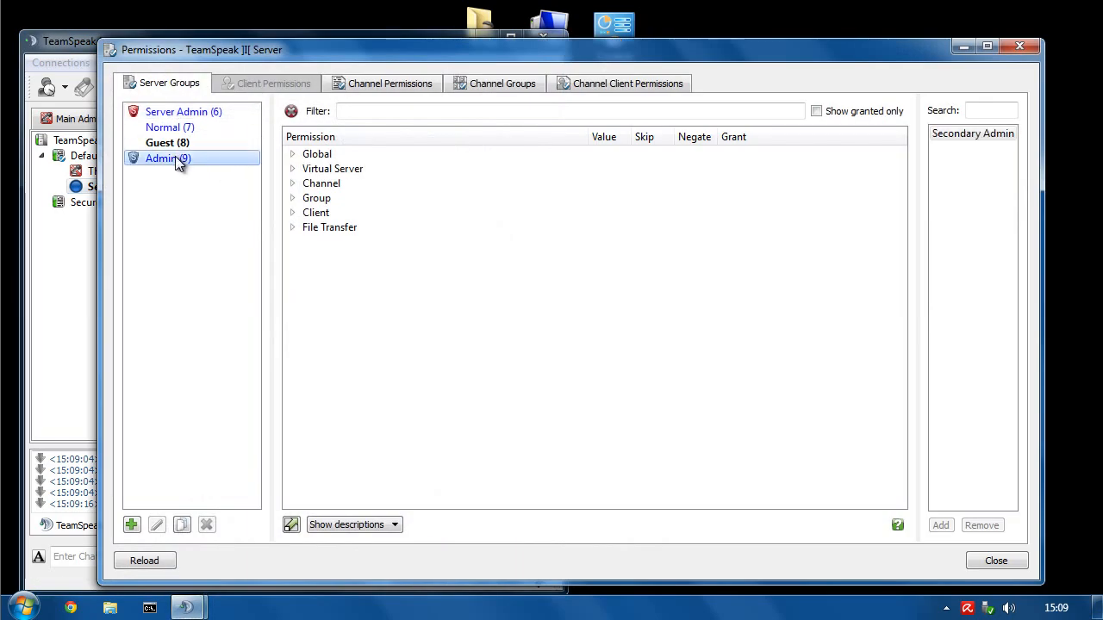
{"action": "left_click", "coordinate": [293, 213]}
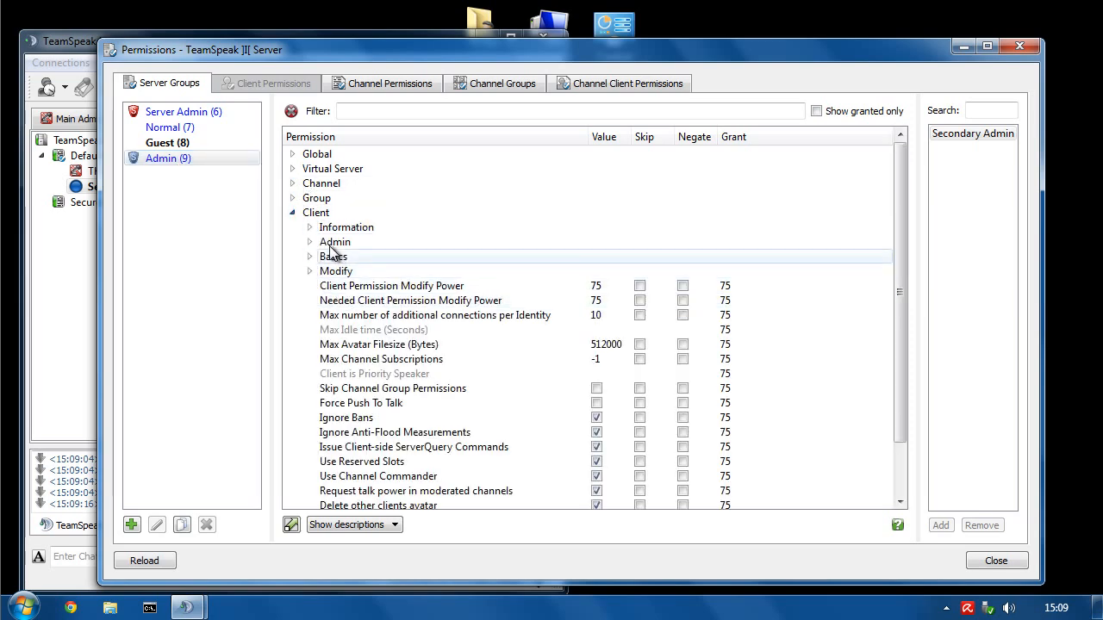
{"action": "left_click", "coordinate": [311, 256]}
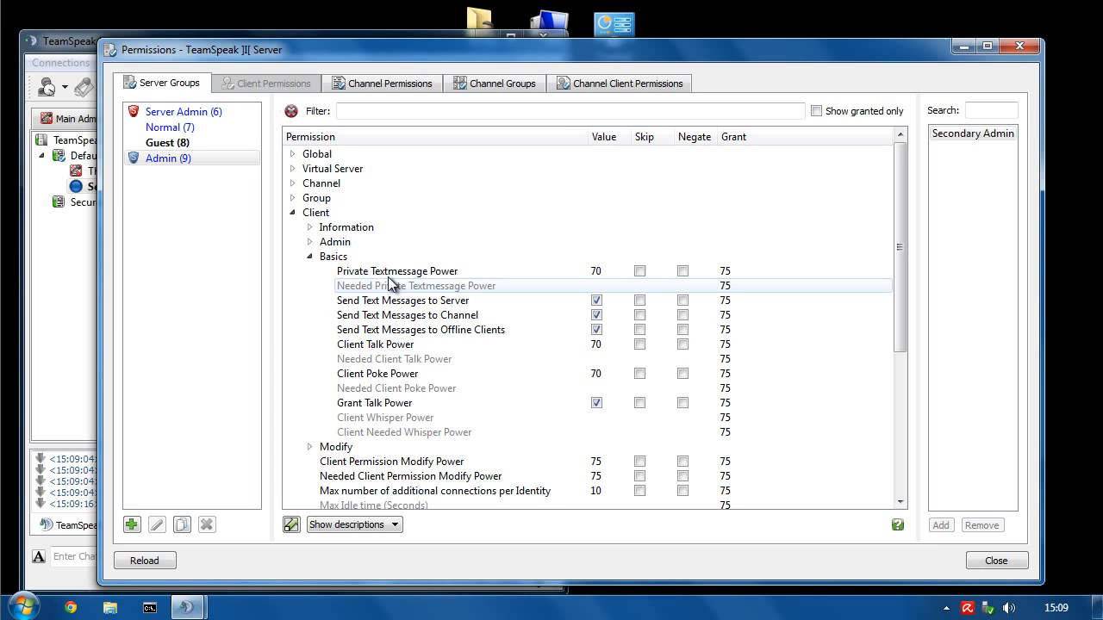
{"action": "double_click", "coordinate": [600, 272]}
{"action": "type", "text": "75"}
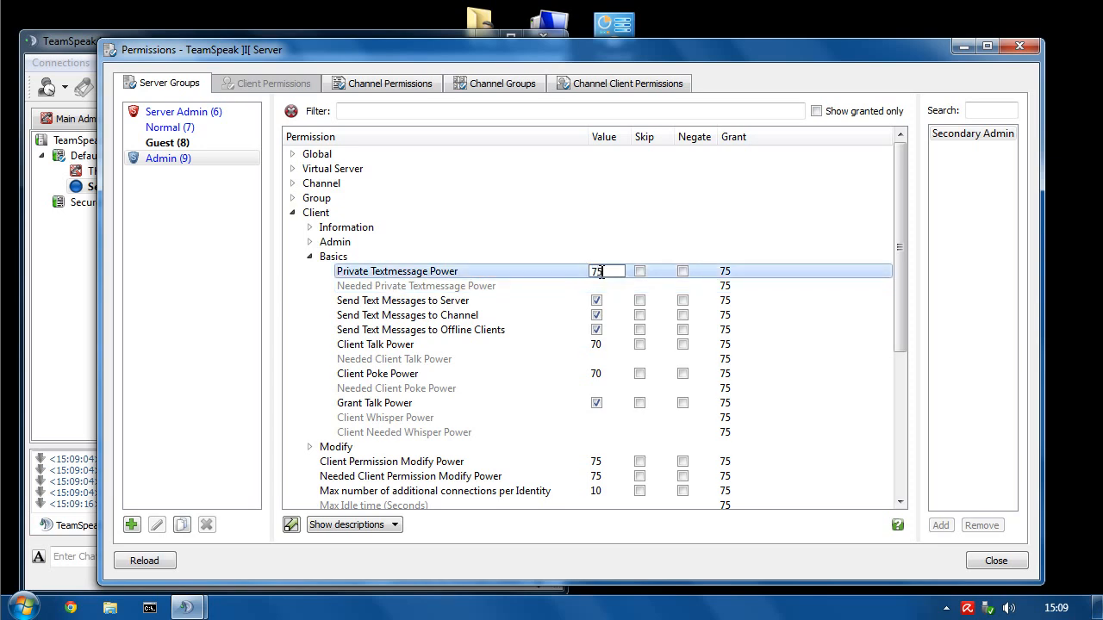
{"action": "key", "text": "Return"}
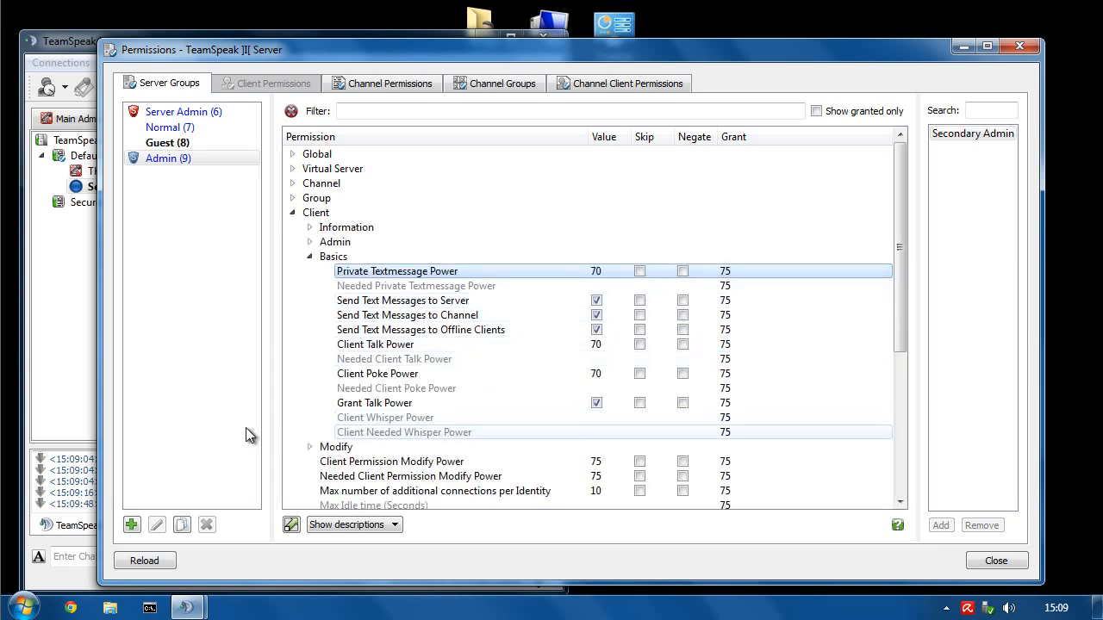
- Reposition and scroll the Permissions window, then close it
{"action": "left_click_drag", "start_coordinate": [353, 49], "coordinate": [637, 17]}
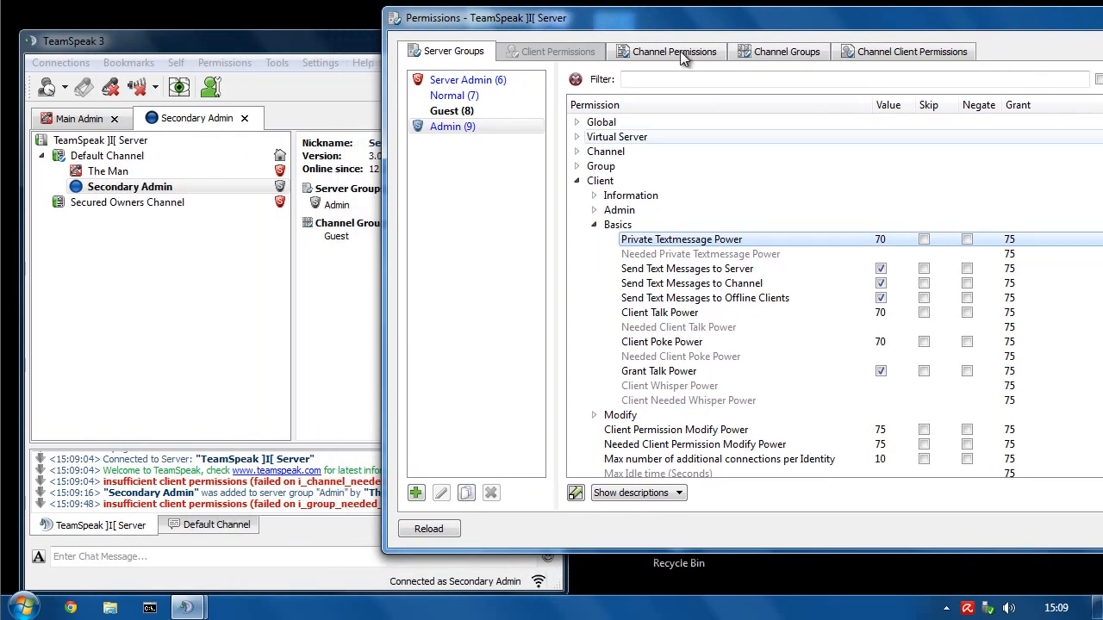
{"action": "left_click_drag", "start_coordinate": [664, 19], "coordinate": [477, 31]}
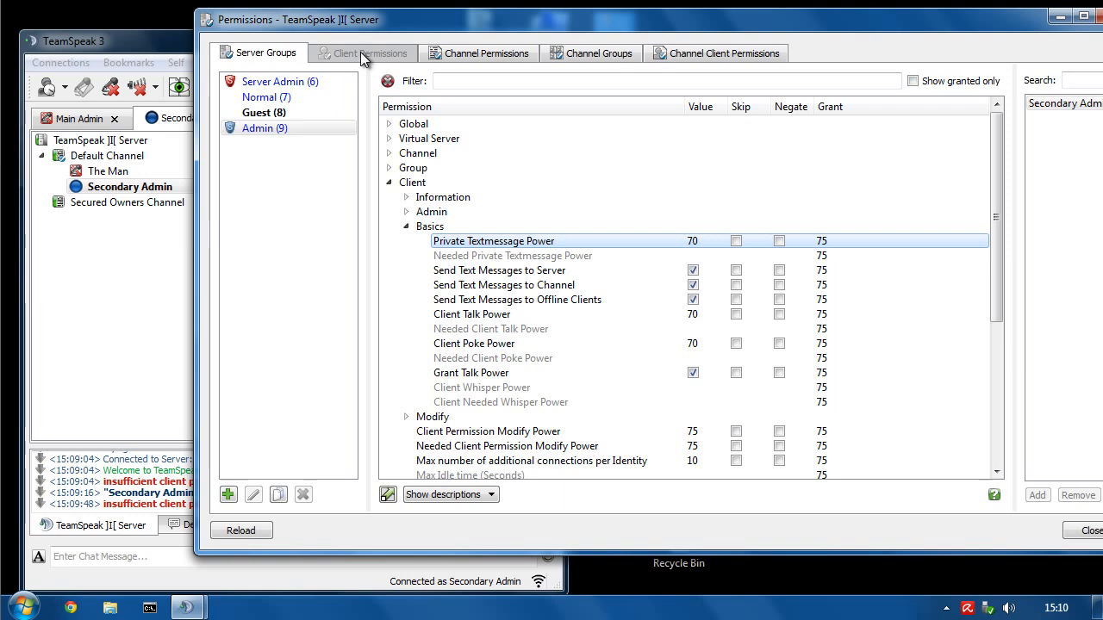
{"action": "scroll", "coordinate": [487, 302], "scroll_direction": "down", "scroll_amount": 4}
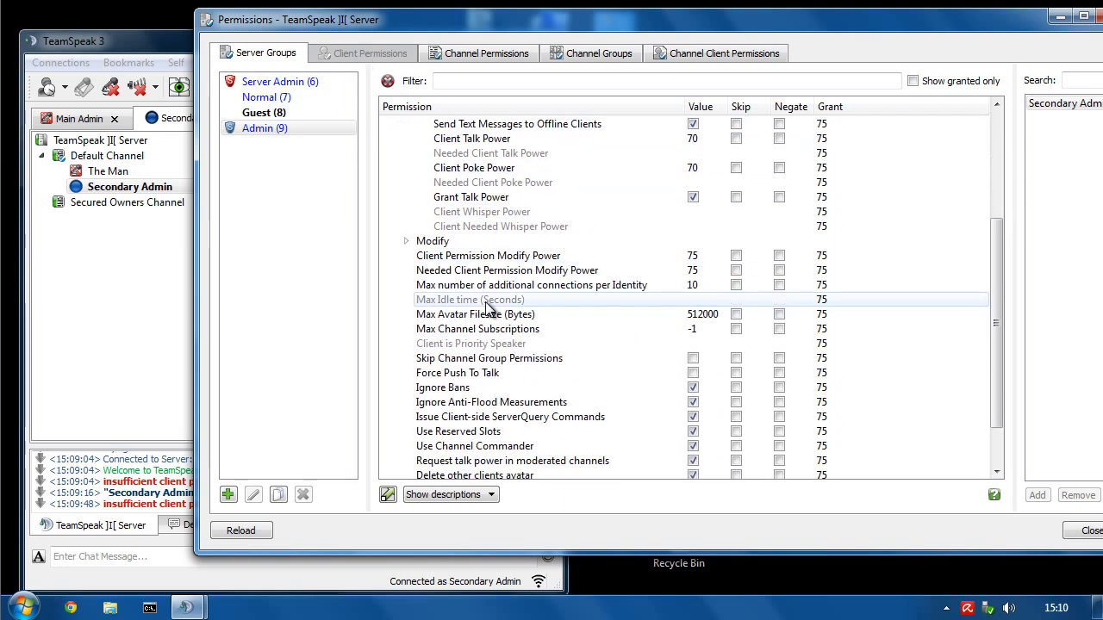
{"action": "left_click_drag", "start_coordinate": [1015, 30], "coordinate": [944, 30]}
{"action": "left_click", "coordinate": [1040, 16]}
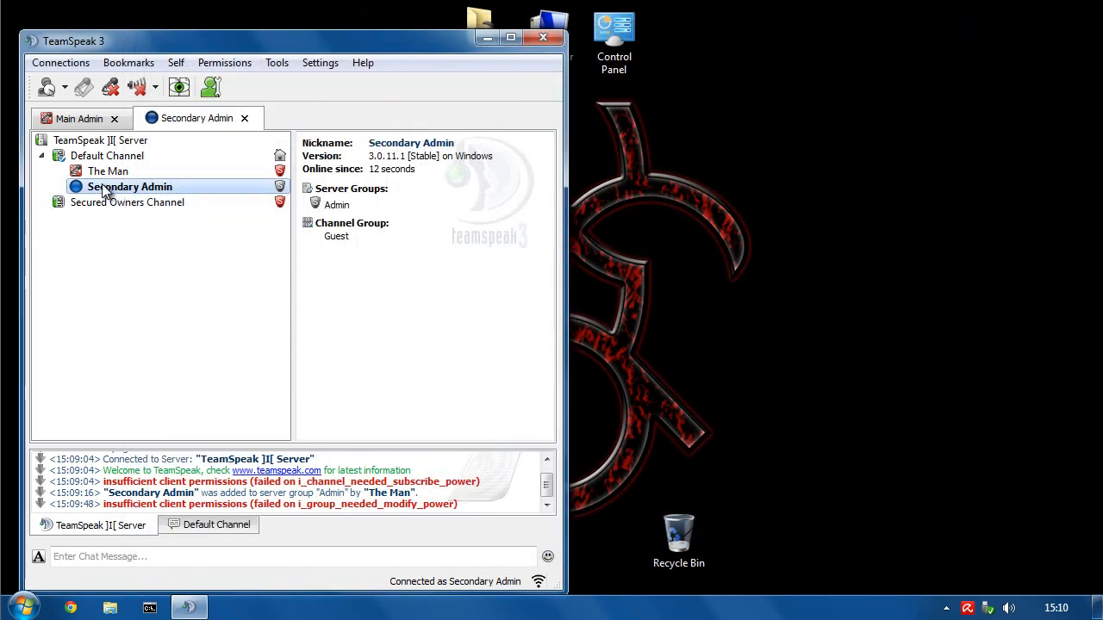
- Connect the User bookmark in a new tab as Average User
{"action": "left_click", "coordinate": [133, 65]}
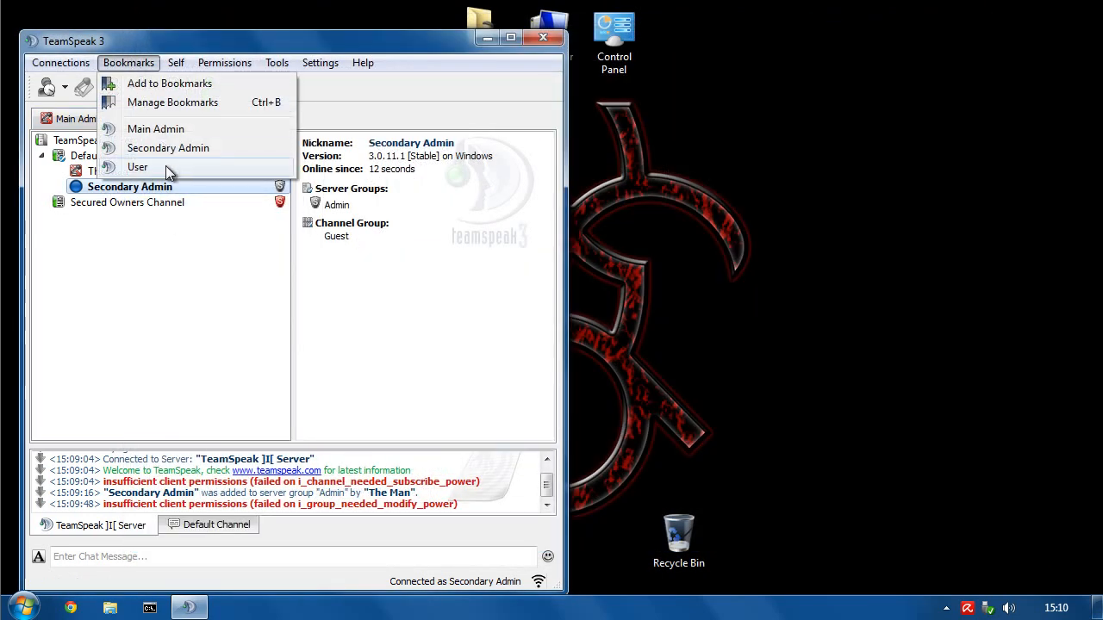
{"action": "mouse_move", "coordinate": [165, 165]}
{"action": "left_click", "coordinate": [222, 197]}
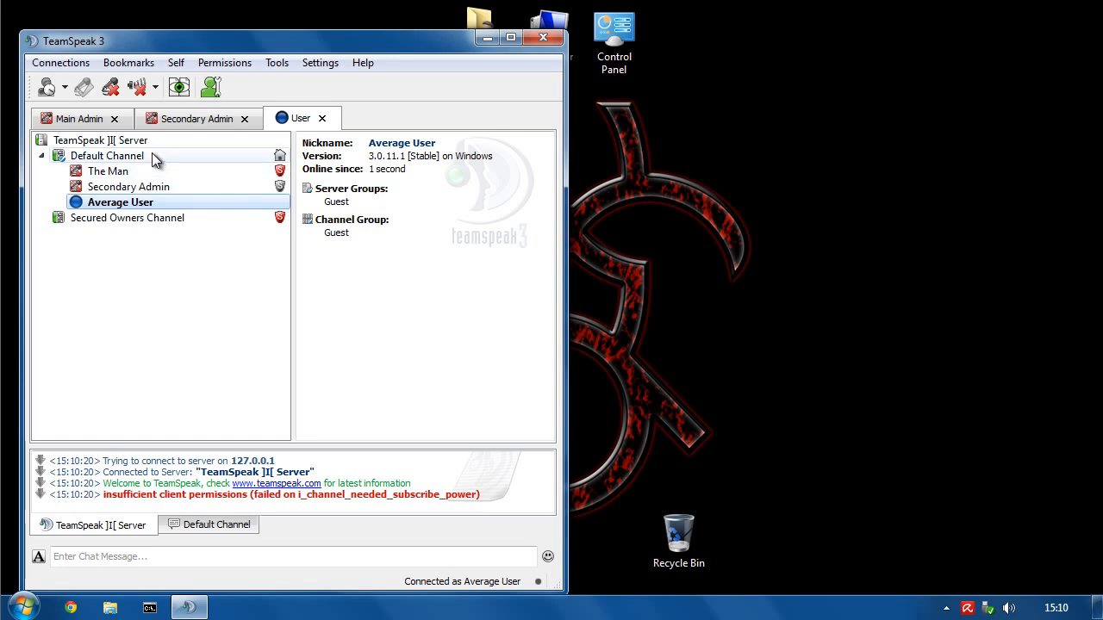
- From Secondary Admin, check Average User's Set Server Group options without changing anything
{"action": "left_click", "coordinate": [168, 120]}
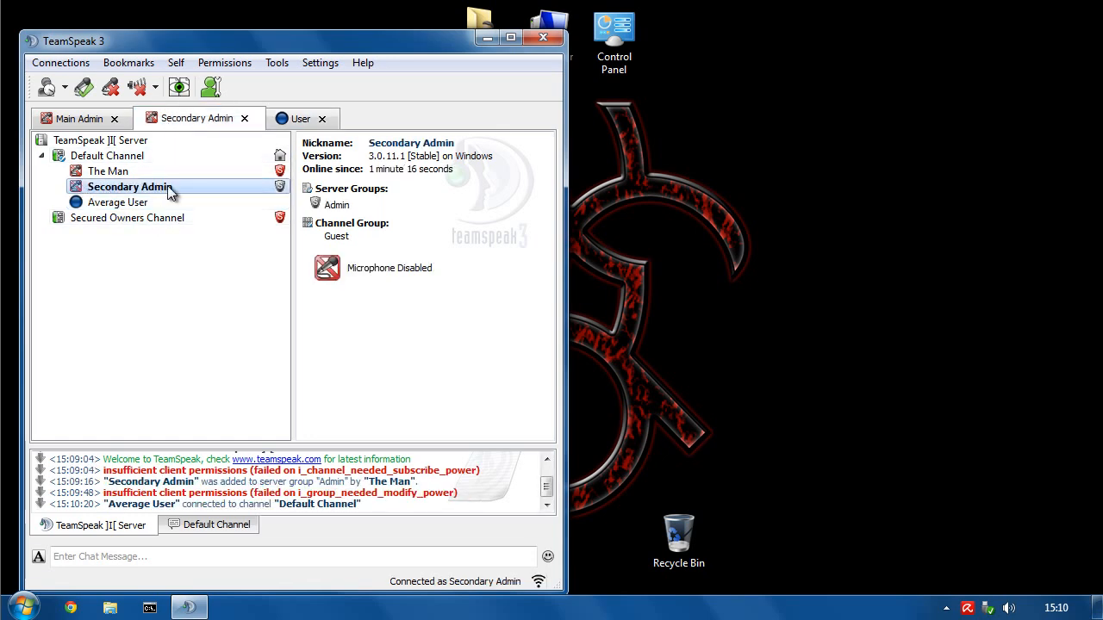
{"action": "right_click", "coordinate": [108, 207]}
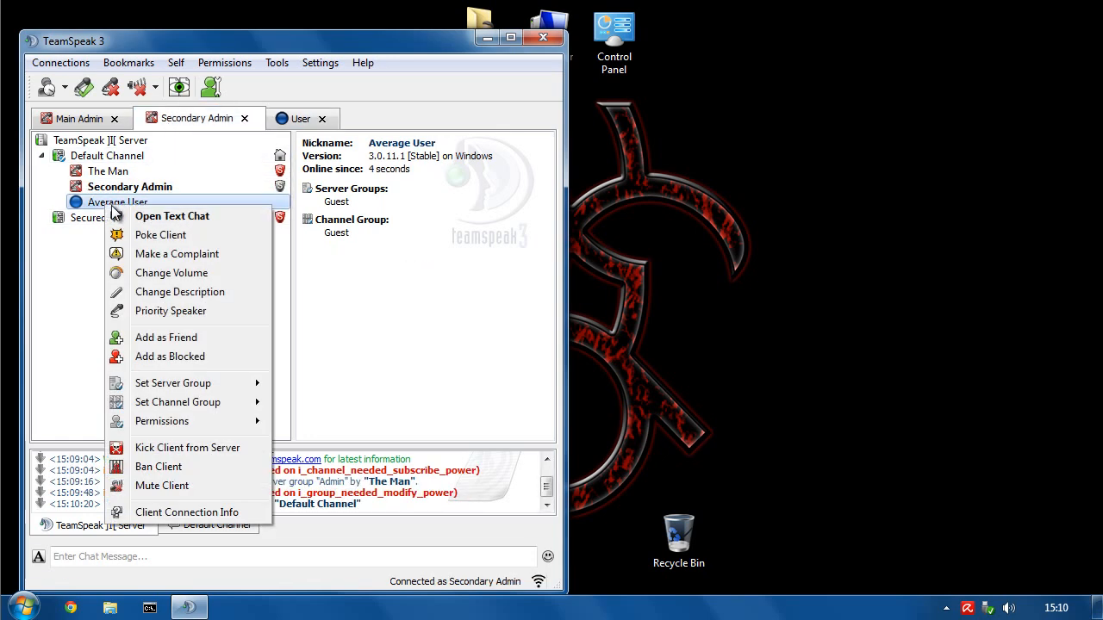
{"action": "mouse_move", "coordinate": [170, 388]}
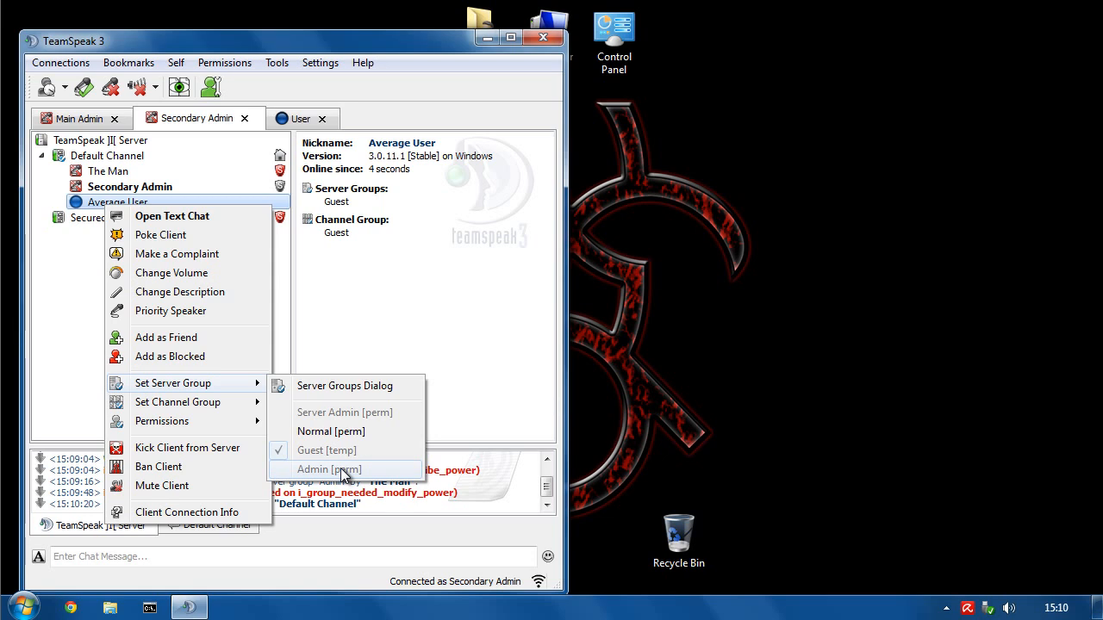
{"action": "left_click", "coordinate": [438, 265]}
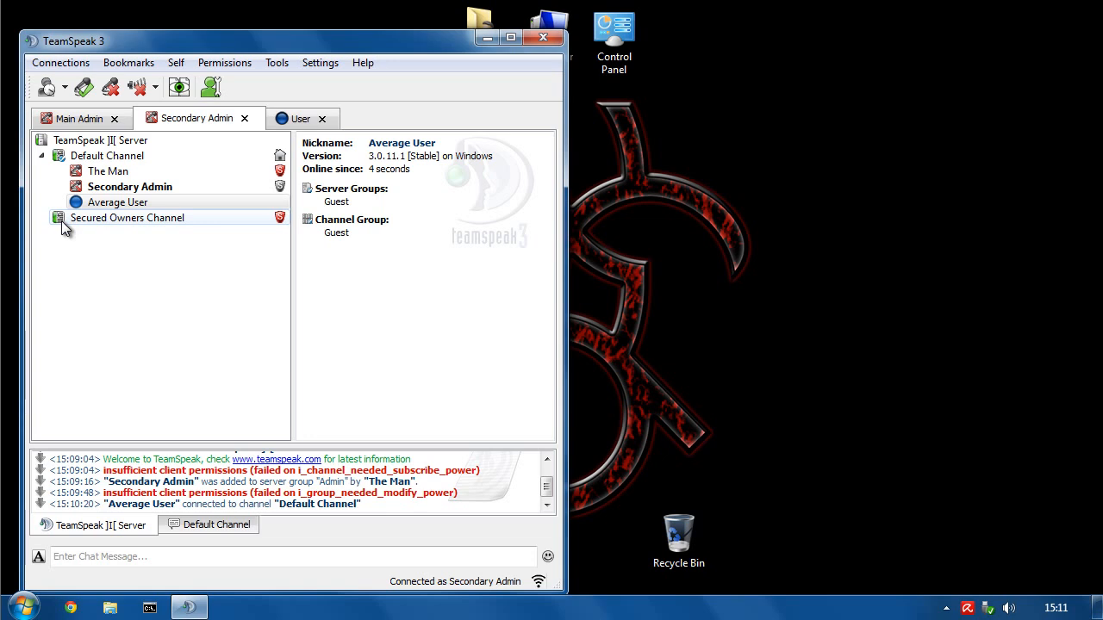
- As Main Admin, move The Man into Secured Owners Channel
{"action": "left_click", "coordinate": [72, 122]}
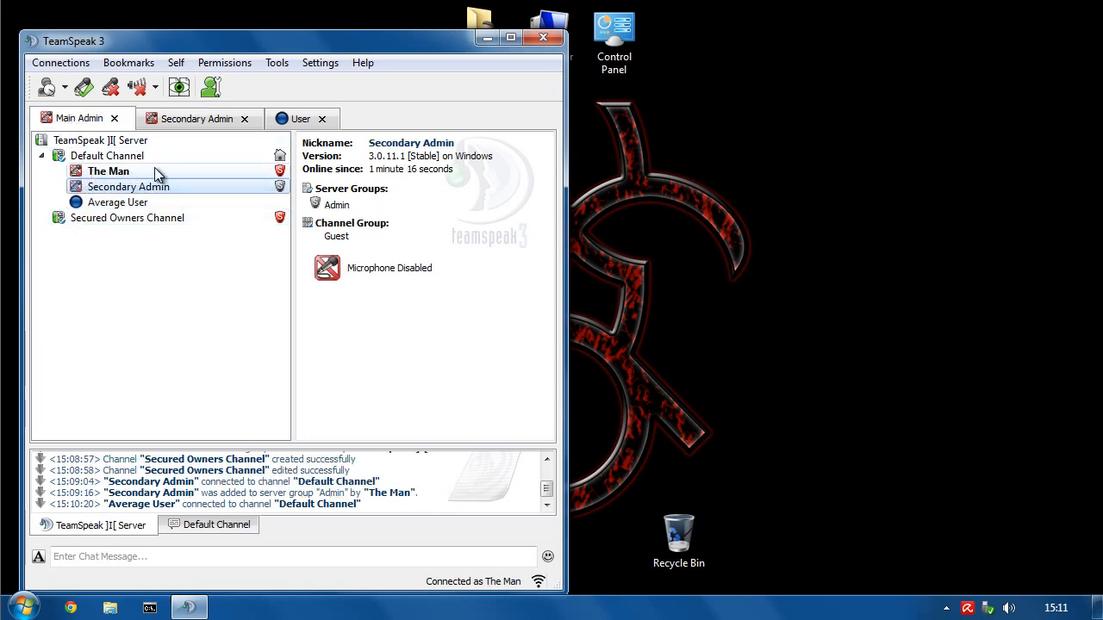
{"action": "left_click_drag", "start_coordinate": [155, 172], "coordinate": [79, 221]}
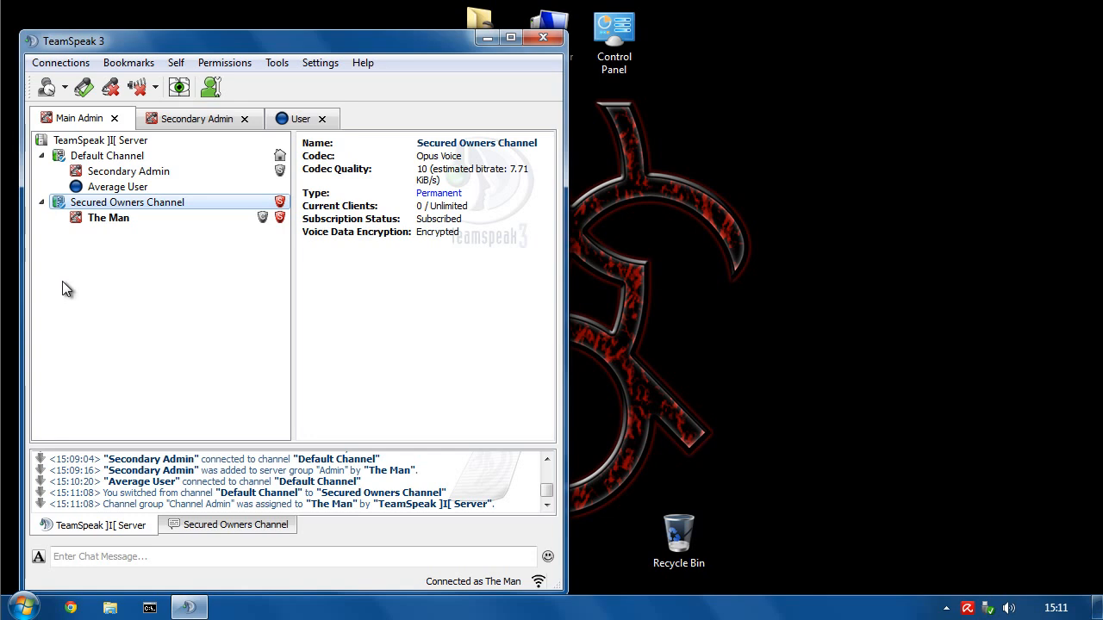
{"action": "left_click", "coordinate": [191, 119]}
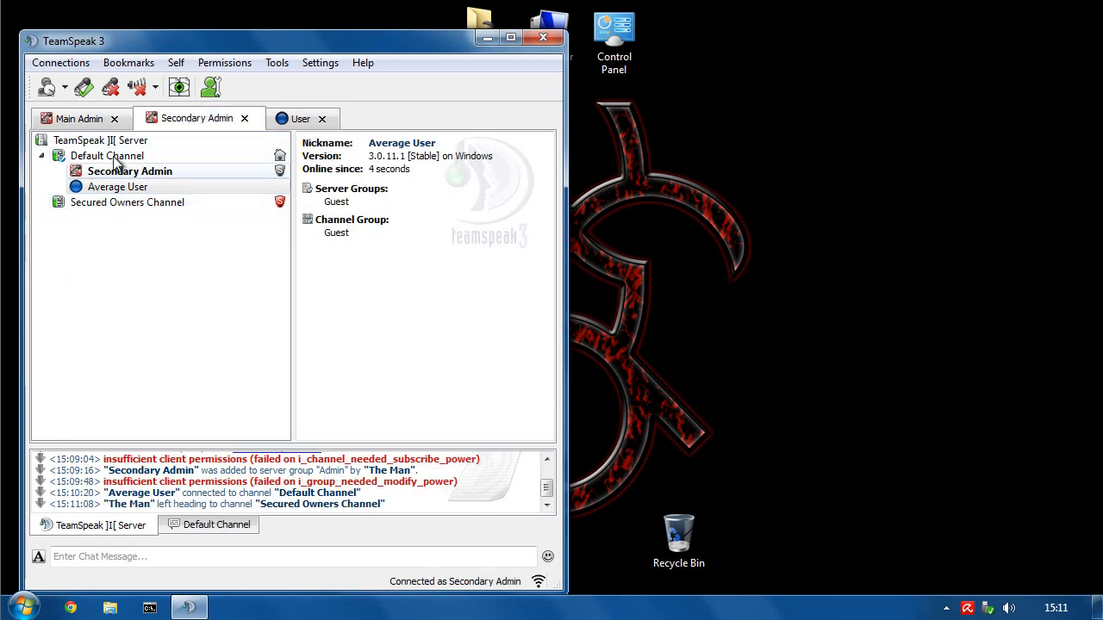
- As Secondary Admin, try joining and subscribing to Secured Owners Channel; both attempts are refused
{"action": "double_click", "coordinate": [96, 206]}
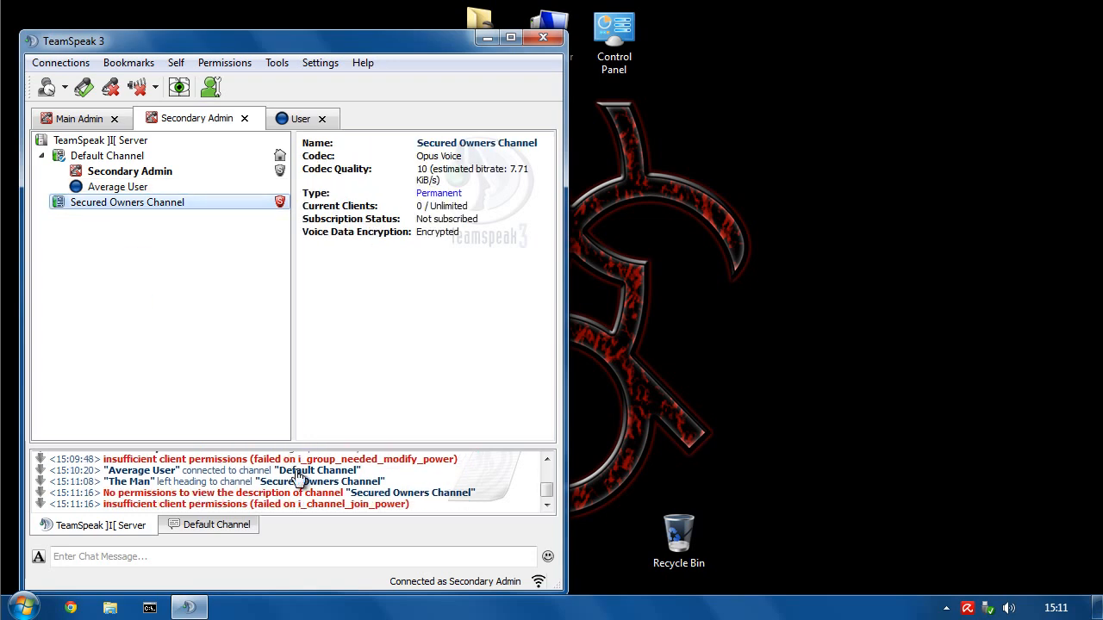
{"action": "double_click", "coordinate": [148, 206]}
{"action": "double_click", "coordinate": [151, 205]}
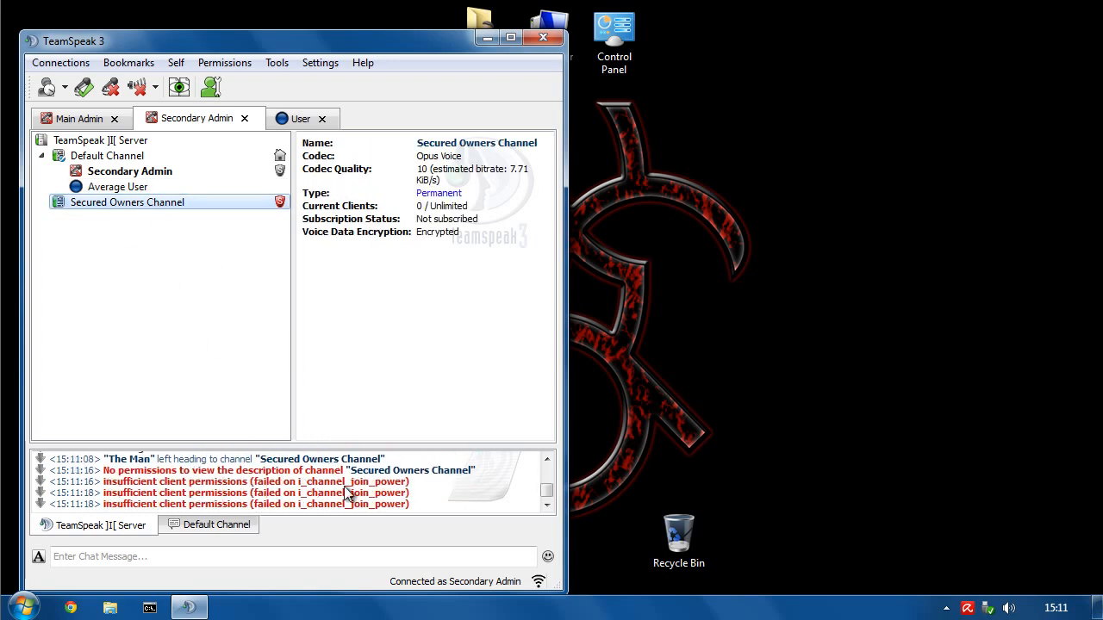
{"action": "right_click", "coordinate": [107, 204]}
{"action": "left_click", "coordinate": [184, 258]}
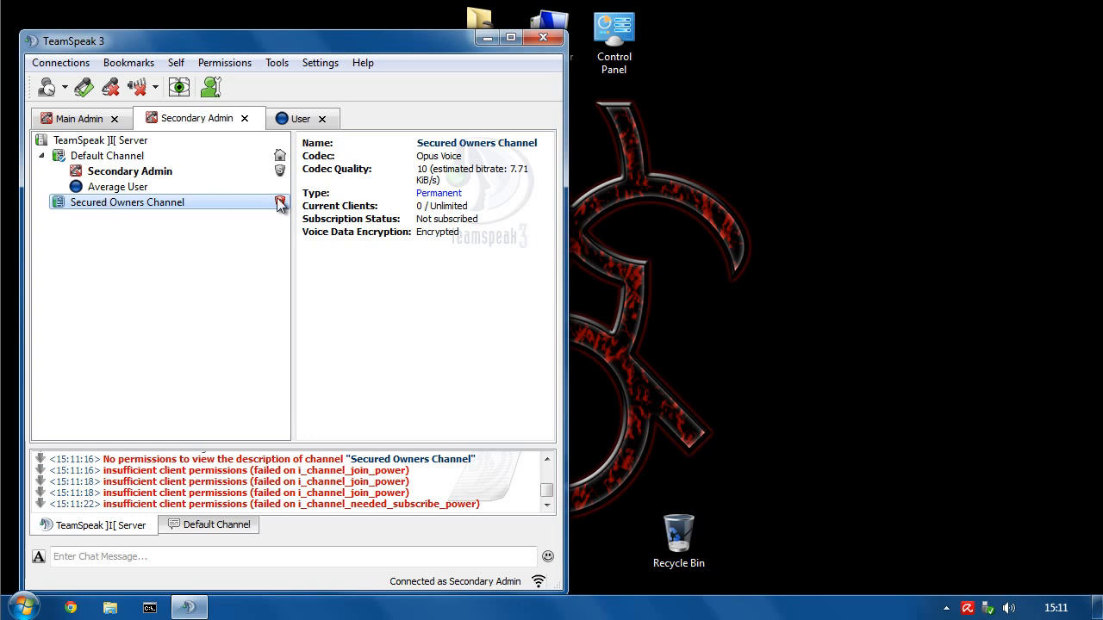
{"action": "mouse_move", "coordinate": [418, 207]}
{"action": "left_mouse_down"}
{"action": "mouse_move", "coordinate": [470, 207]}
{"action": "mouse_move", "coordinate": [422, 209]}
{"action": "left_mouse_up"}
{"action": "left_click", "coordinate": [471, 207]}
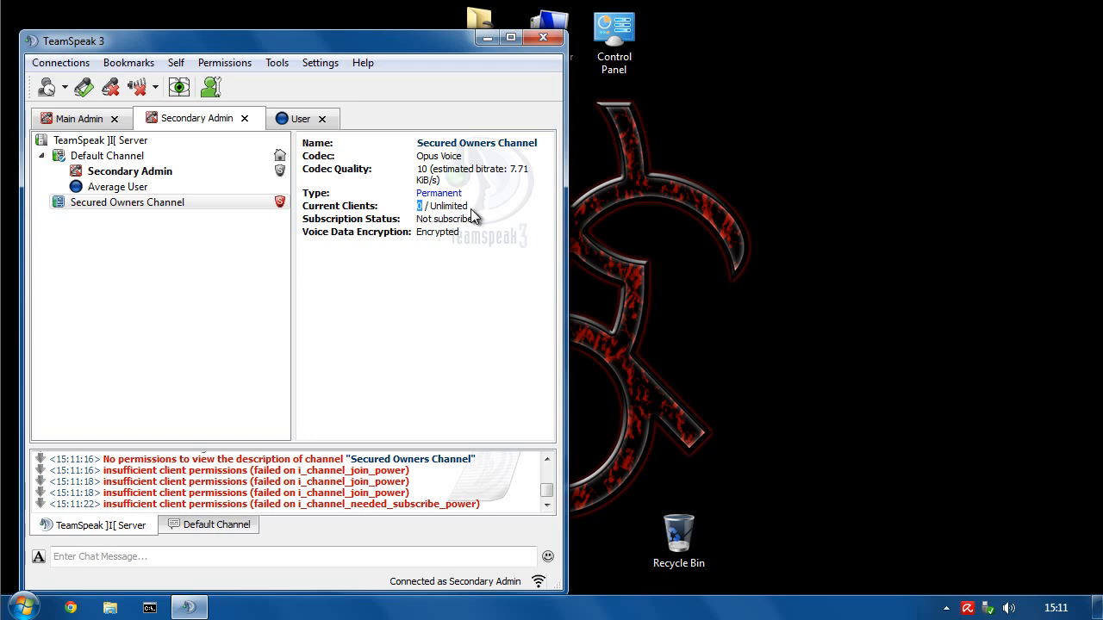
- Try changing Secured Owners Channel's description to 'sdfgvsdvsd'; the change is refused
{"action": "right_click", "coordinate": [87, 203]}
{"action": "left_click", "coordinate": [146, 284]}
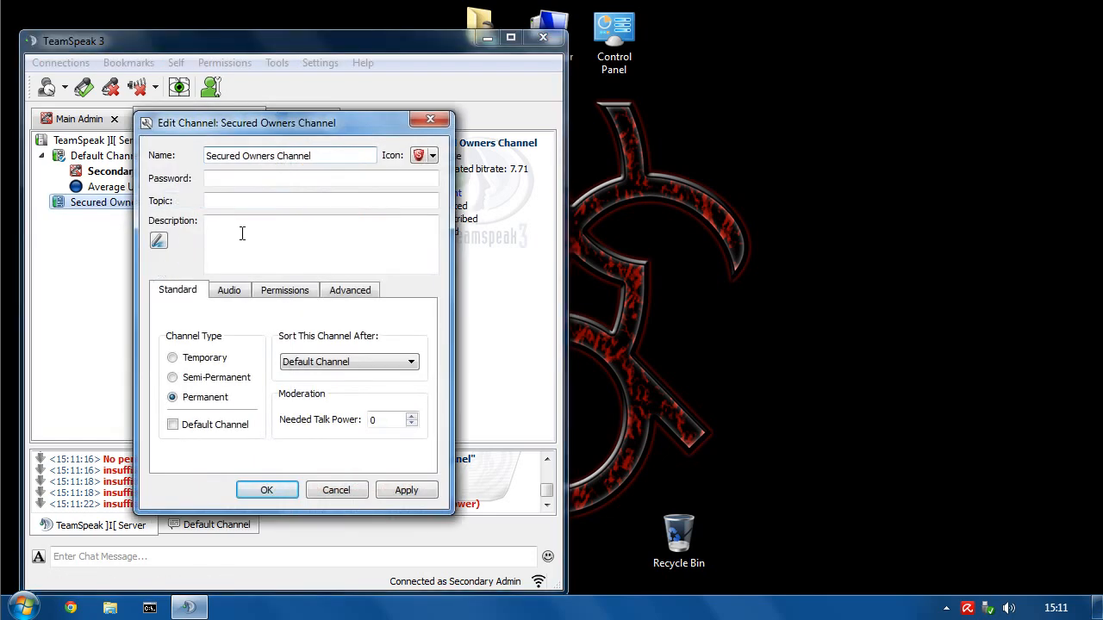
{"action": "left_click", "coordinate": [245, 247]}
{"action": "type", "text": "sdfgvsdvsd"}
{"action": "left_click", "coordinate": [406, 490]}
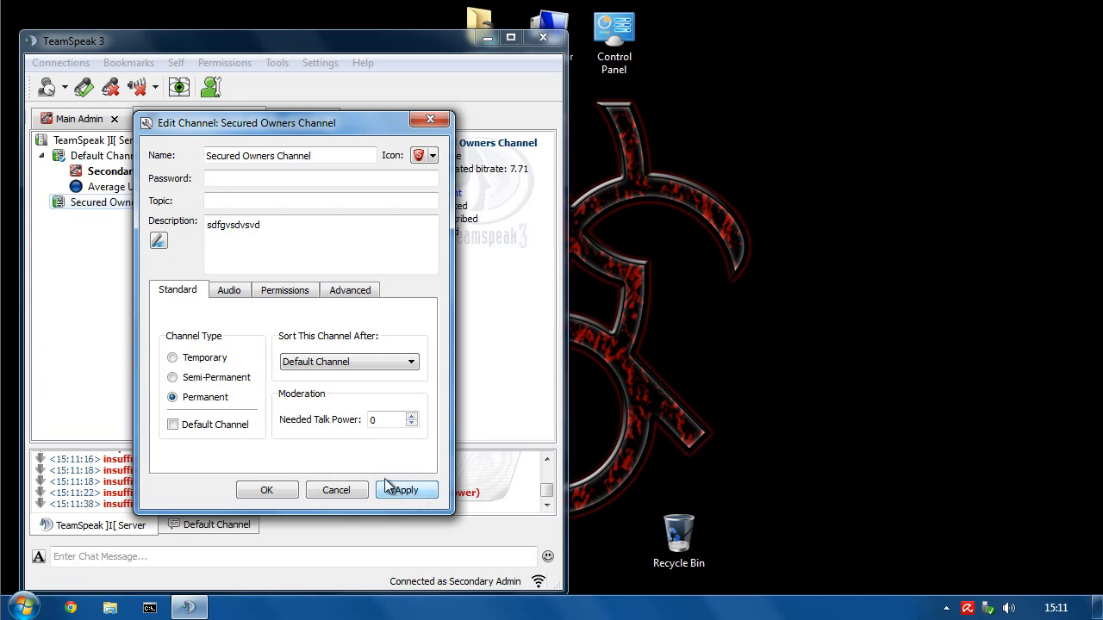
- Try making the channel Temporary and accept deleting it when empty; refused
{"action": "left_click_drag", "start_coordinate": [242, 134], "coordinate": [640, 133]}
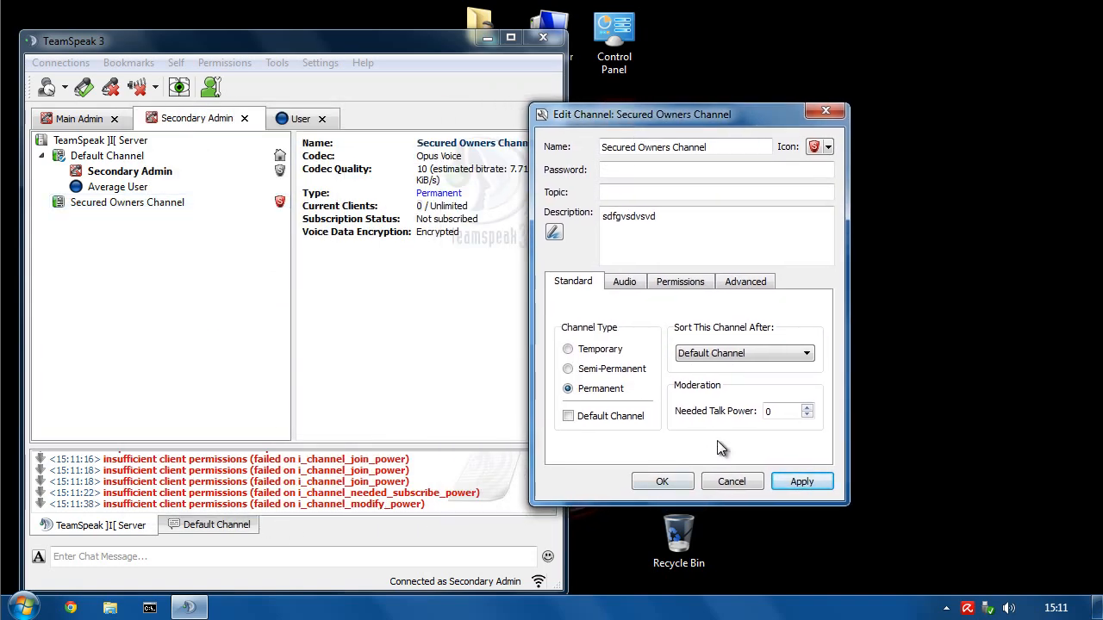
{"action": "left_click", "coordinate": [599, 350]}
{"action": "left_click", "coordinate": [800, 481]}
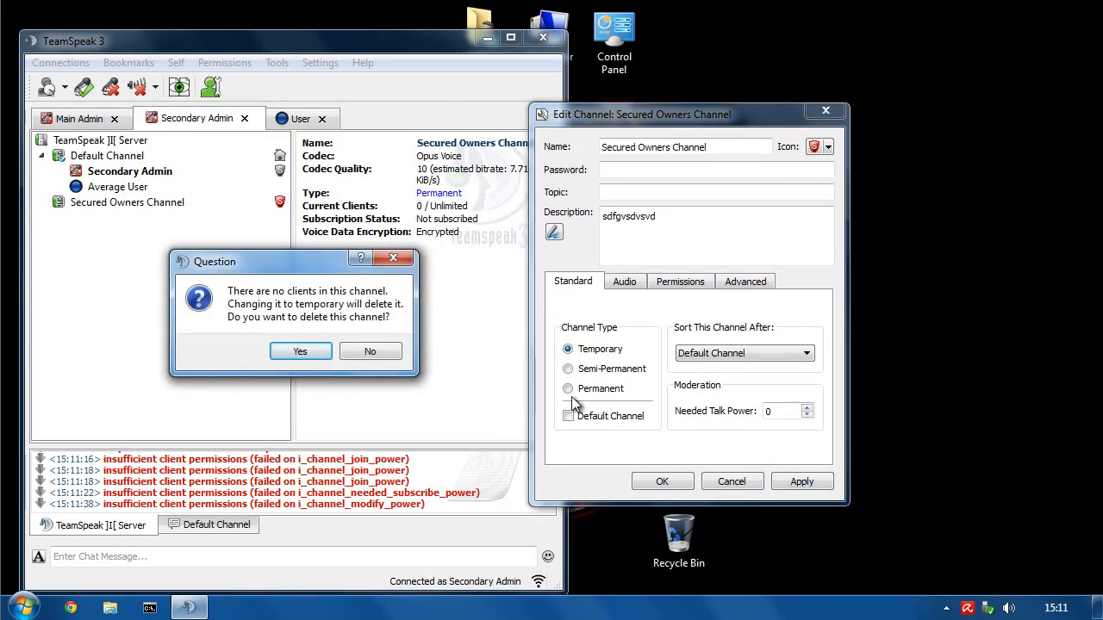
{"action": "left_click", "coordinate": [300, 351]}
- Try lowering the channel's audio quality and saving all changes; the channel stays Permanent
{"action": "left_click", "coordinate": [624, 282]}
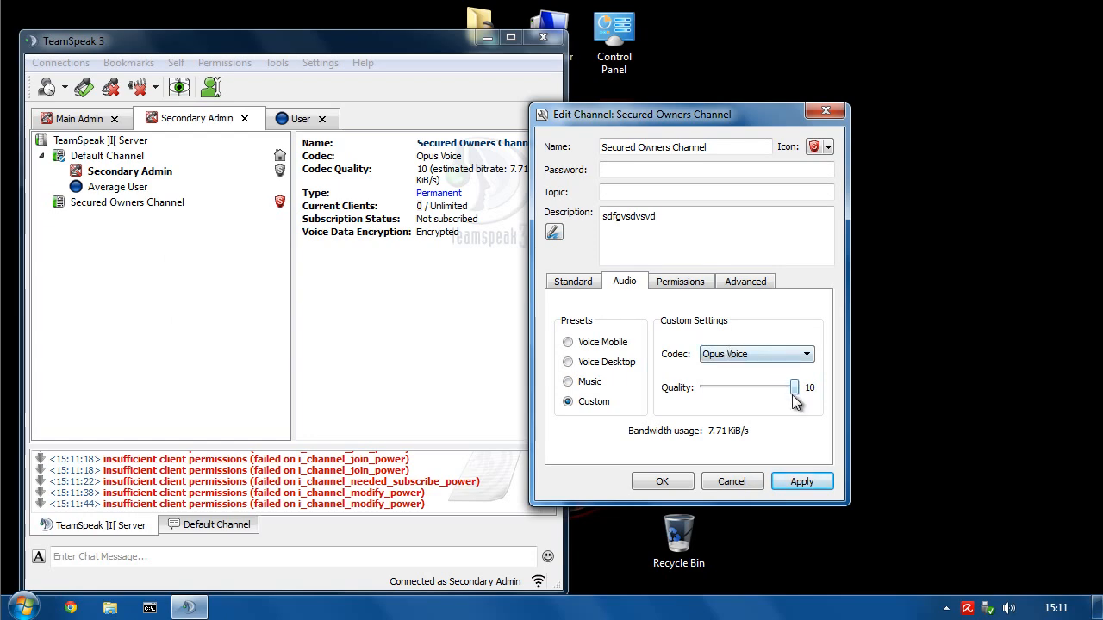
{"action": "scroll", "coordinate": [791, 401], "scroll_direction": "down", "scroll_amount": 6}
{"action": "left_click", "coordinate": [799, 483]}
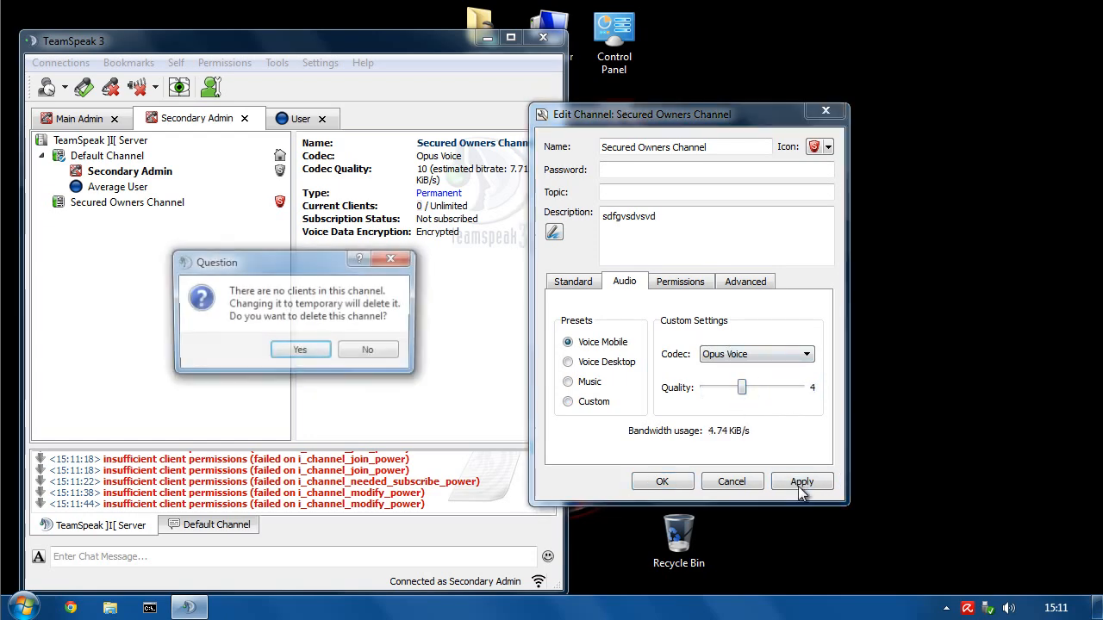
{"action": "left_click", "coordinate": [297, 352]}
{"action": "left_click", "coordinate": [662, 482]}
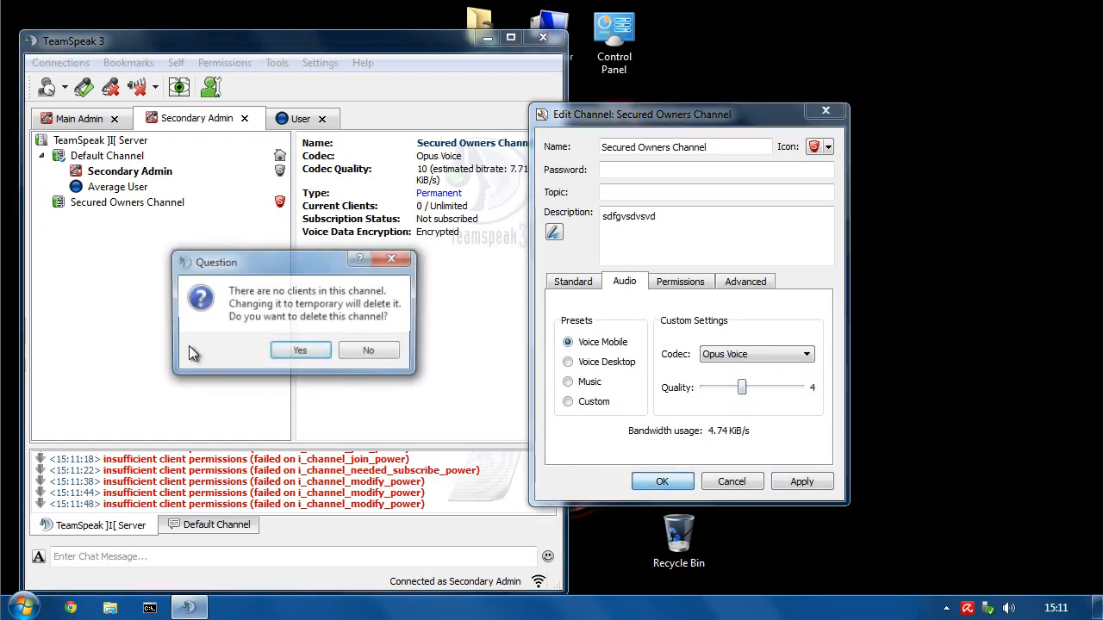
{"action": "left_click", "coordinate": [301, 351]}
{"action": "left_click", "coordinate": [133, 203]}
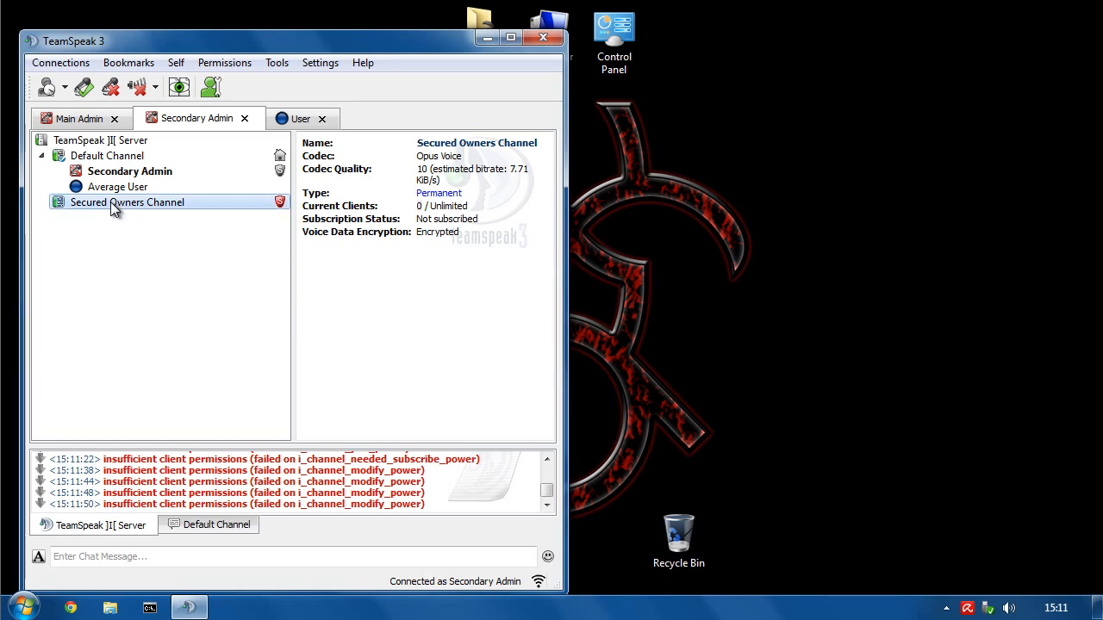
{"action": "right_click", "coordinate": [112, 211]}
{"action": "left_click", "coordinate": [169, 285]}
- Try lowering Secured Owners Channel's needed powers from 75 to 70; applying fails with an error
{"action": "left_click", "coordinate": [243, 291]}
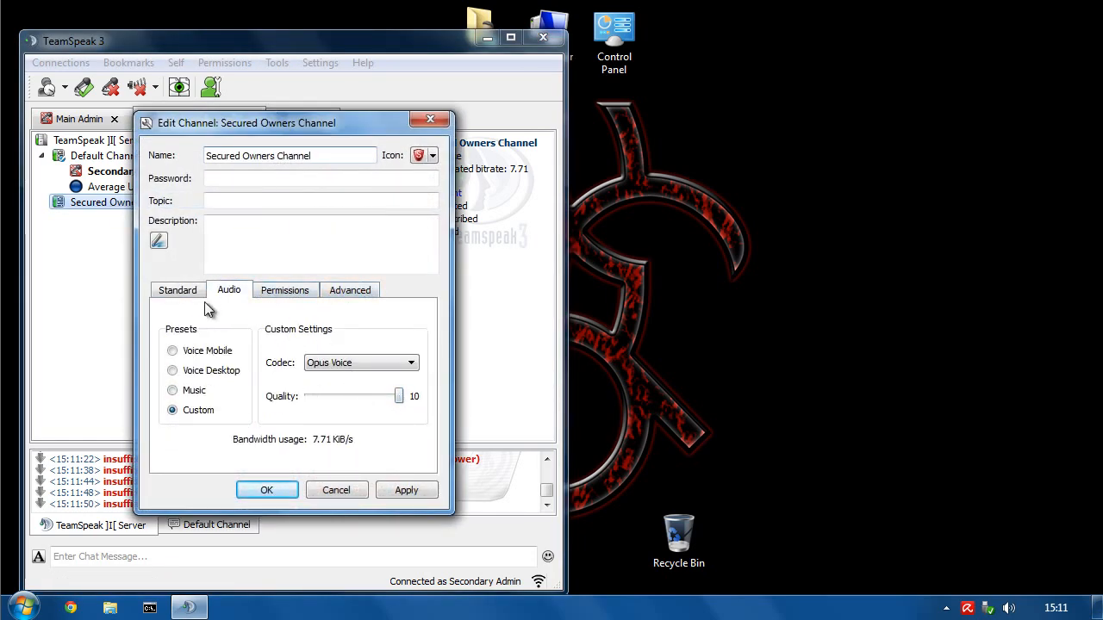
{"action": "left_click", "coordinate": [179, 293]}
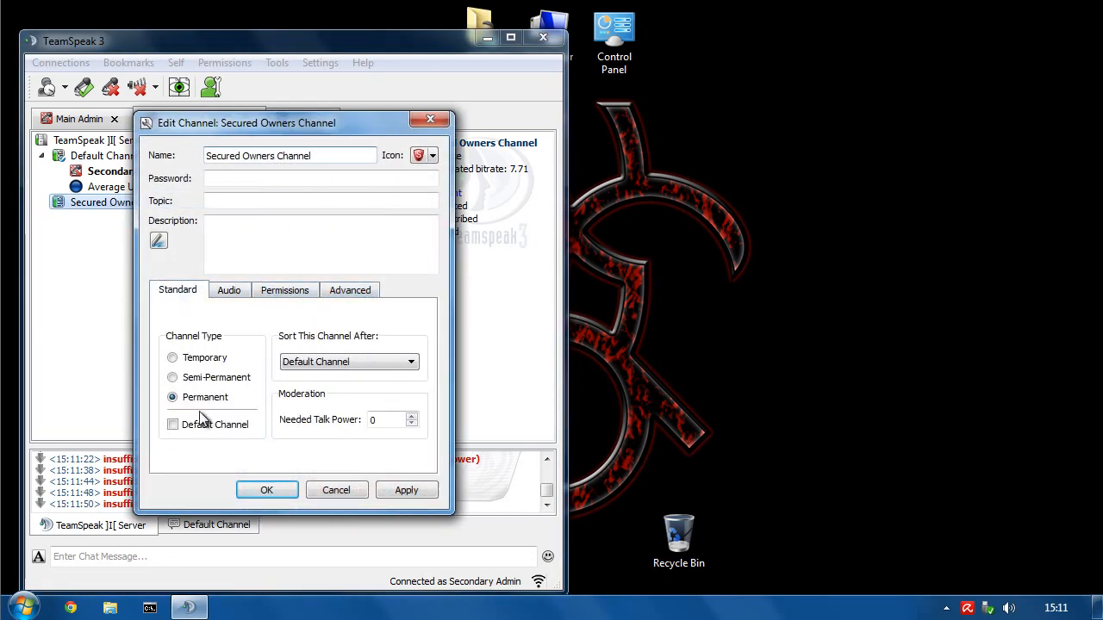
{"action": "left_click", "coordinate": [280, 296]}
{"action": "left_click", "coordinate": [272, 342]}
{"action": "left_click", "coordinate": [271, 342]}
{"action": "left_click", "coordinate": [272, 342]}
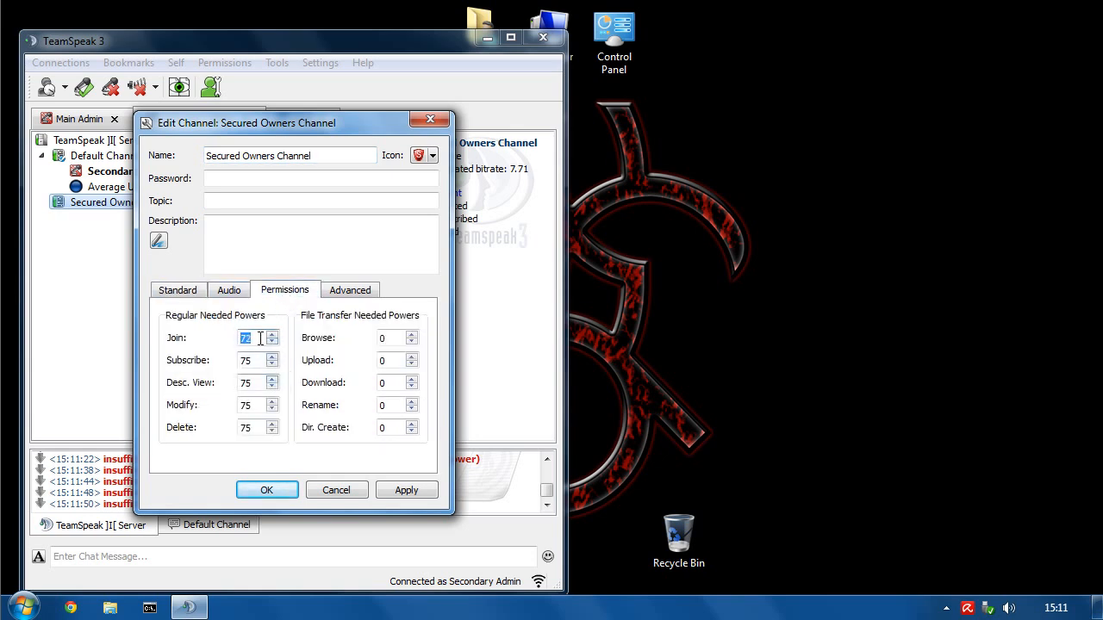
{"action": "type", "text": "70"}
{"action": "key", "text": "Tab"}
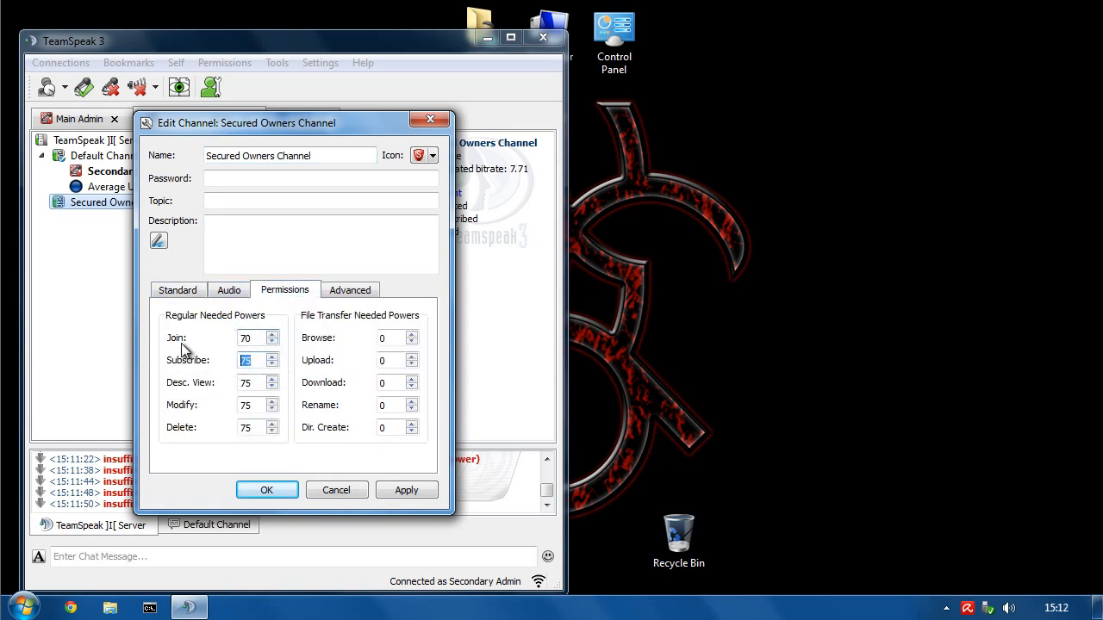
{"action": "type", "text": "70"}
{"action": "key", "text": "Tab"}
{"action": "type", "text": "7"}
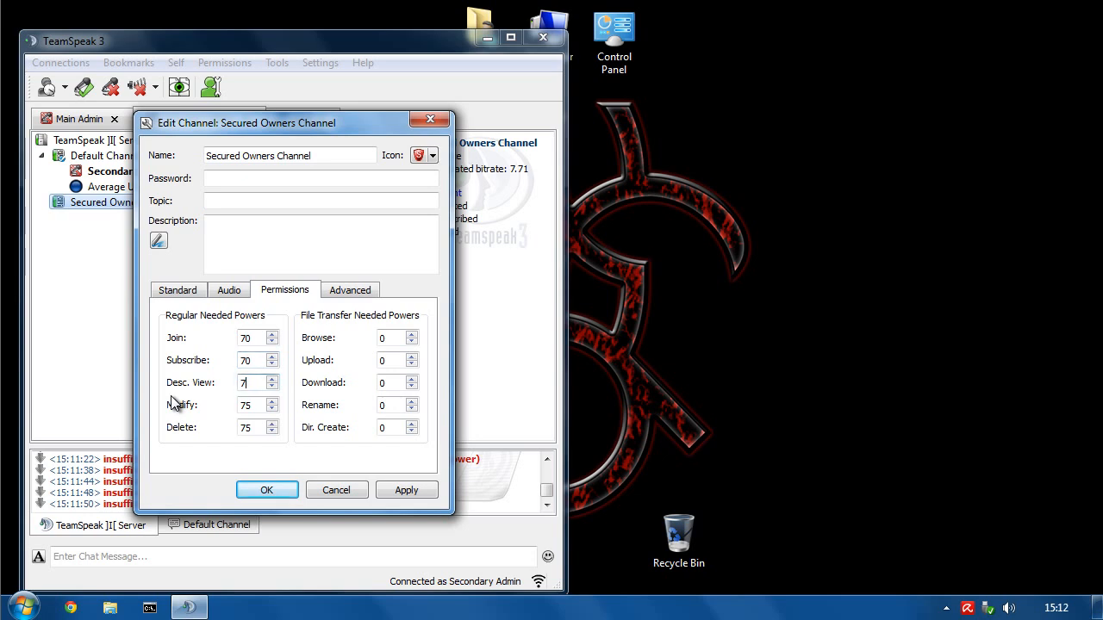
{"action": "type", "text": "0"}
{"action": "key", "text": "Tab"}
{"action": "type", "text": "70"}
{"action": "key", "text": "Tab"}
{"action": "type", "text": "70"}
{"action": "left_click", "coordinate": [411, 489]}
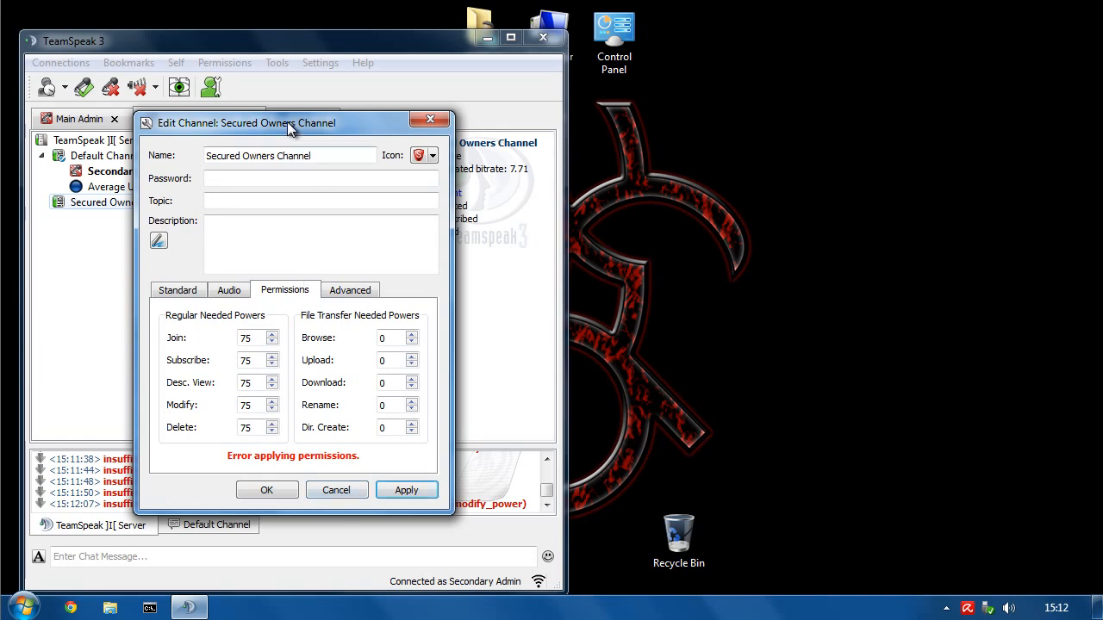
{"action": "left_click_drag", "start_coordinate": [288, 127], "coordinate": [718, 120]}
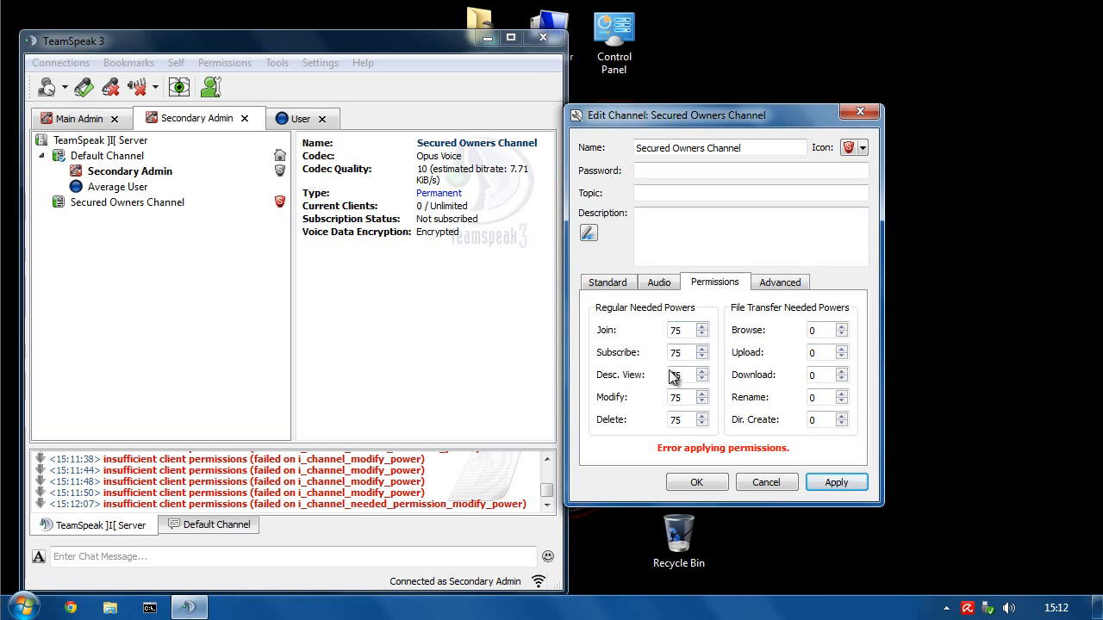
- Cancel the edit, then as The Man review Secured Owners Channel's granted needed powers, all 75
{"action": "left_click", "coordinate": [765, 484]}
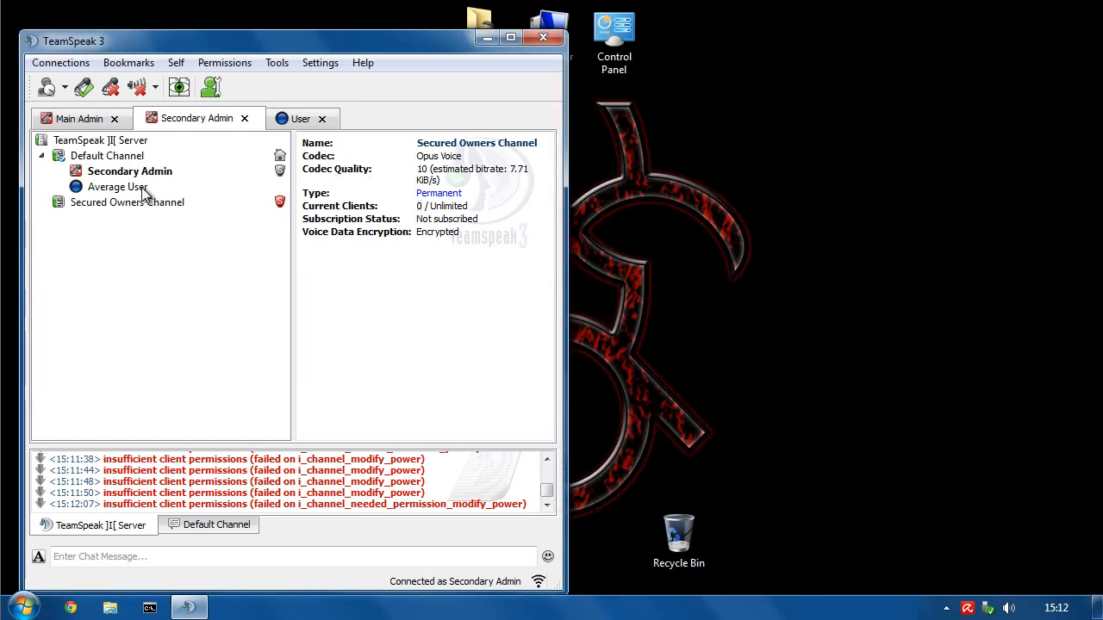
{"action": "left_click", "coordinate": [76, 117]}
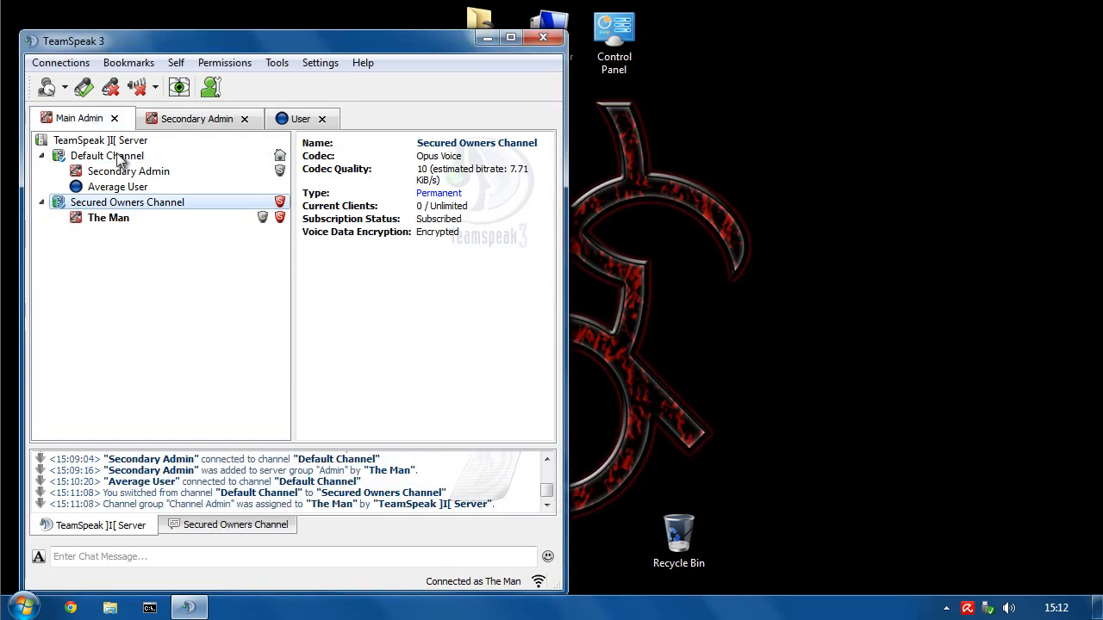
{"action": "right_click", "coordinate": [102, 204]}
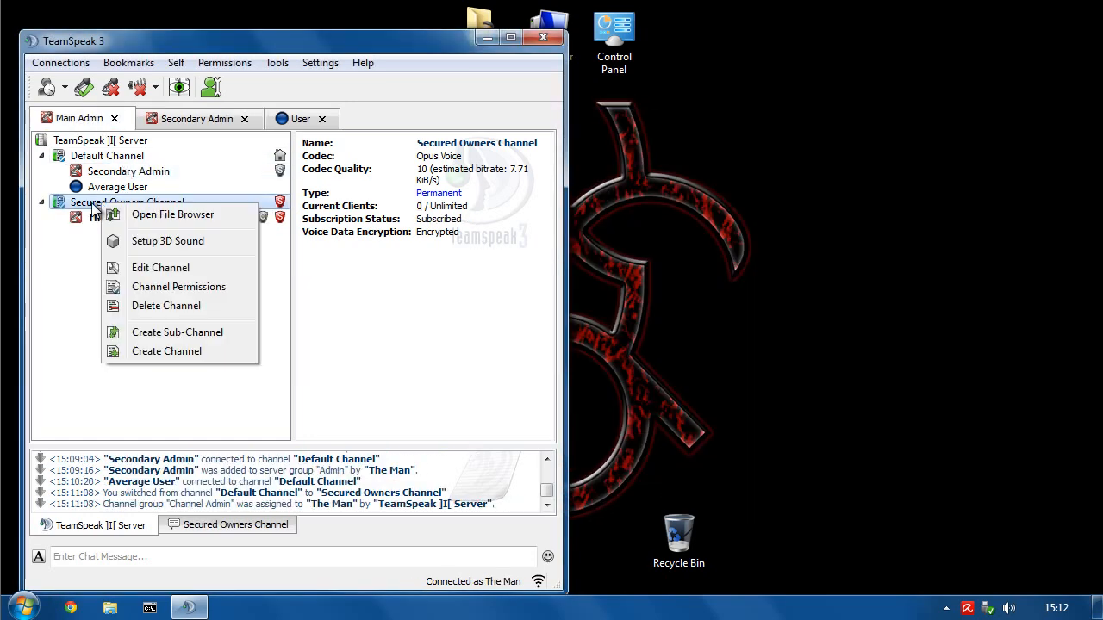
{"action": "left_click", "coordinate": [148, 291]}
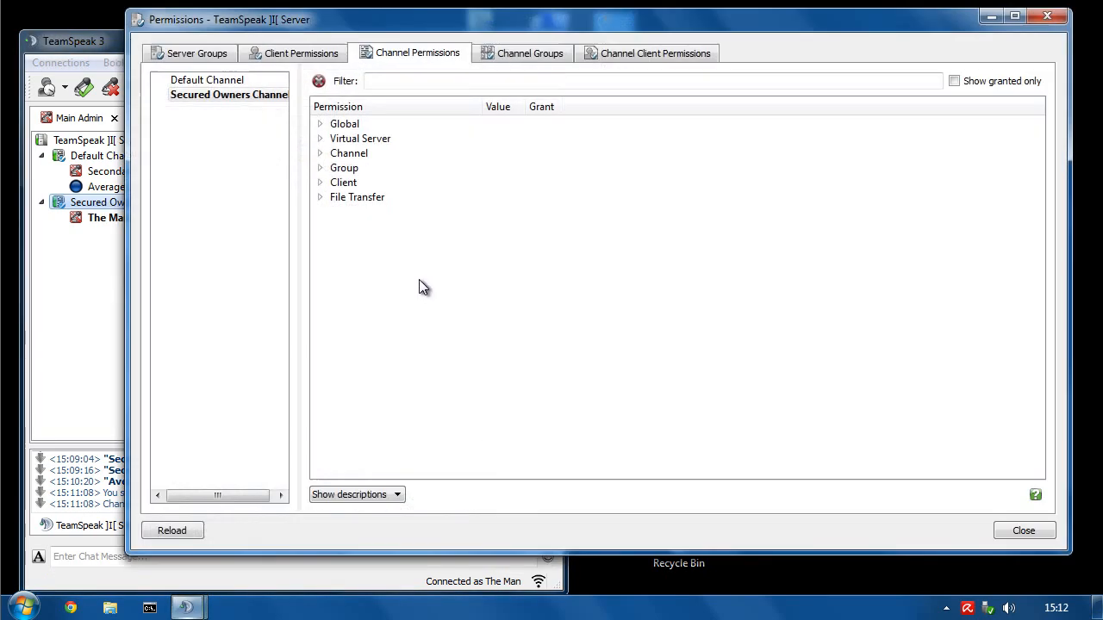
{"action": "left_click", "coordinate": [980, 83]}
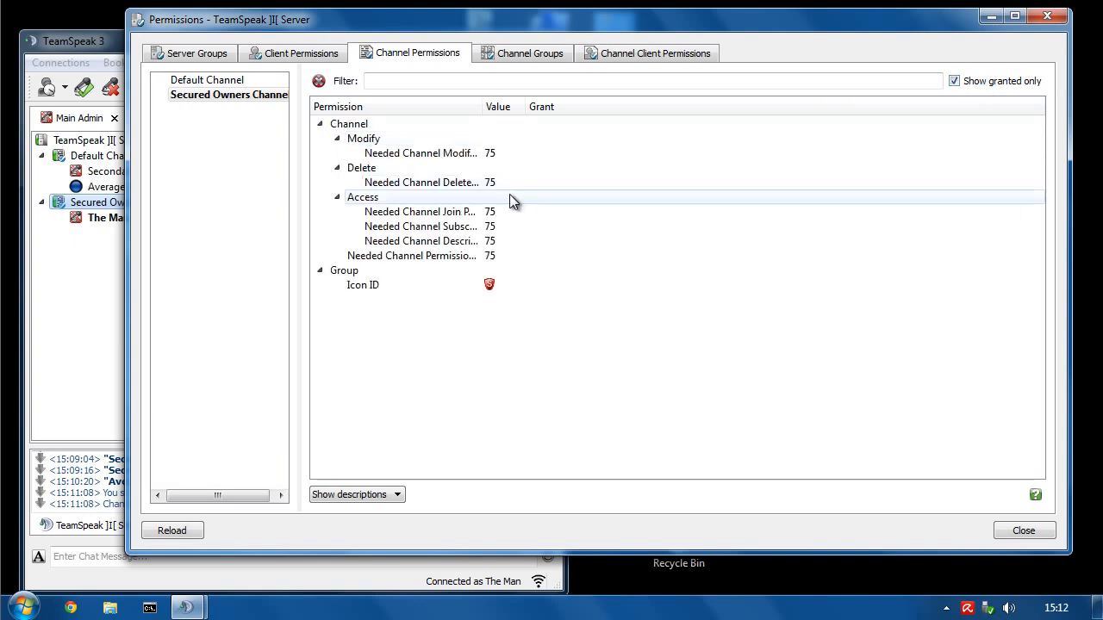
{"action": "left_click_drag", "start_coordinate": [483, 103], "coordinate": [591, 104]}
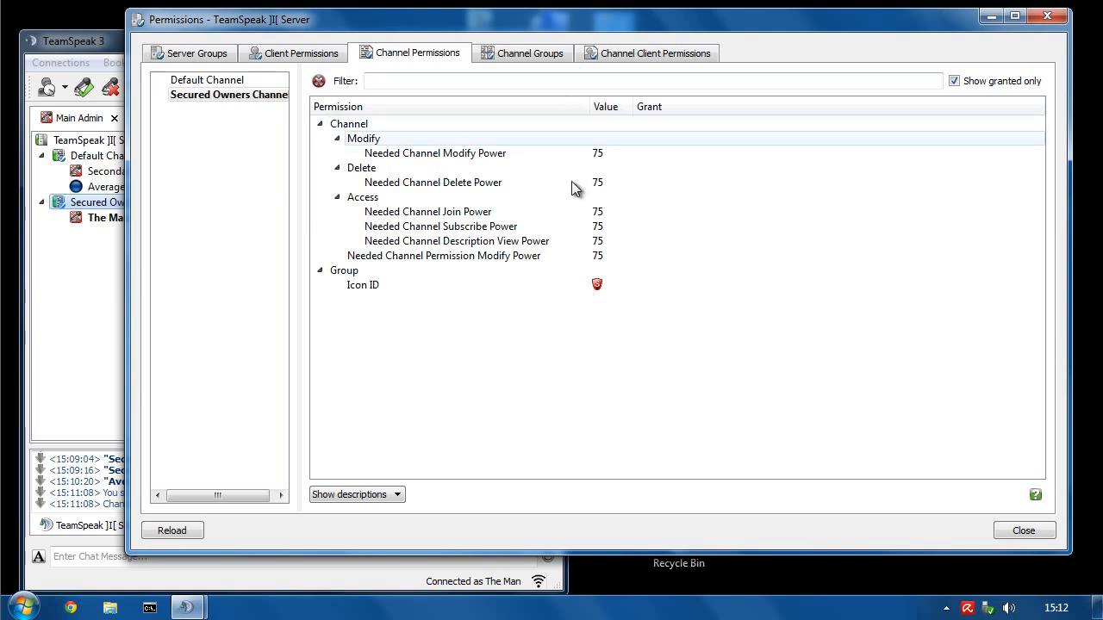
{"action": "left_click", "coordinate": [380, 256]}
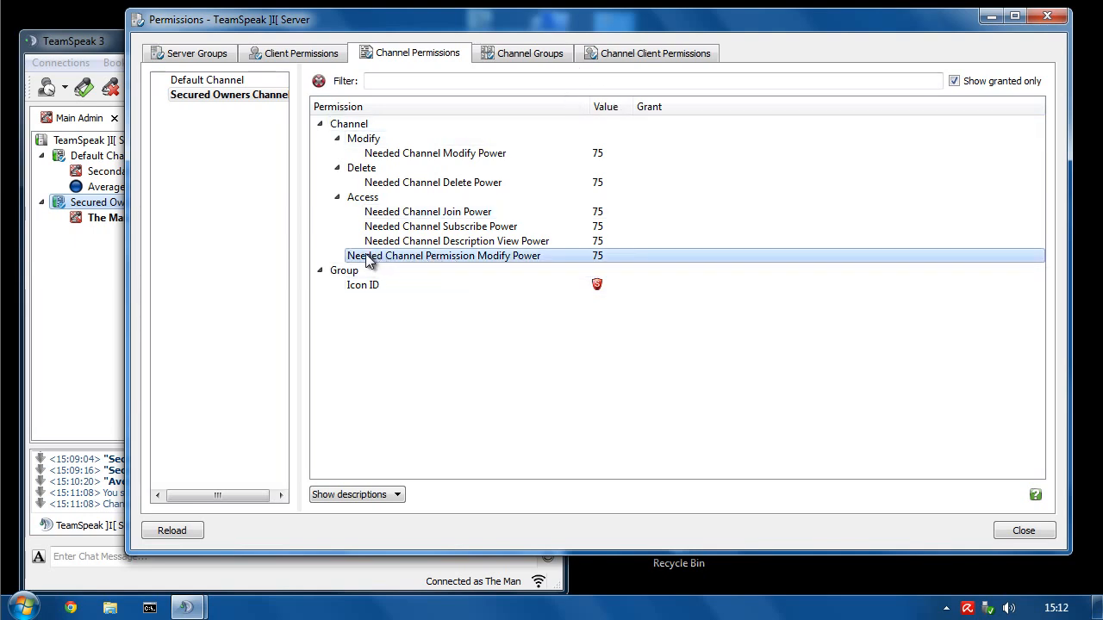
{"action": "mouse_move", "coordinate": [362, 258]}
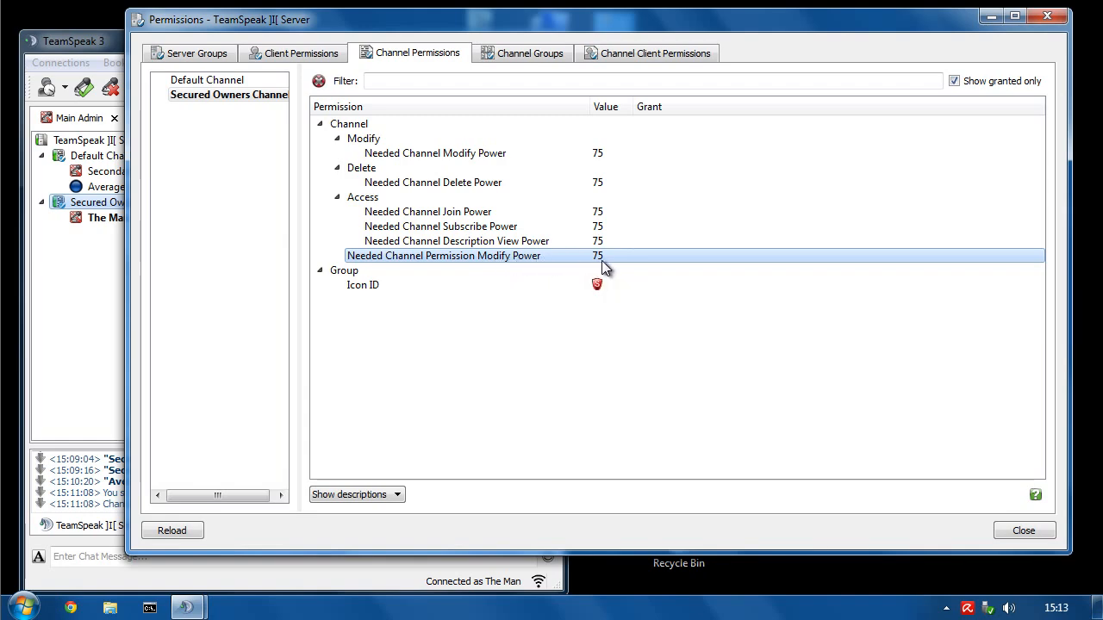
{"action": "left_click", "coordinate": [1047, 15]}
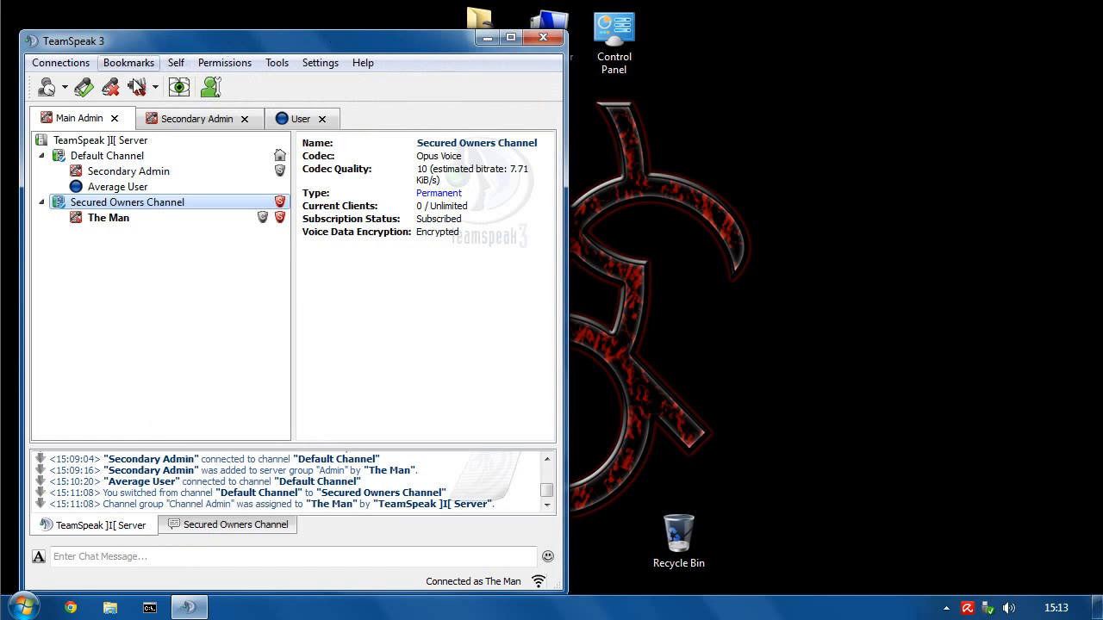
- Confirm the server's Privilege Keys list is empty
{"action": "left_click", "coordinate": [206, 64]}
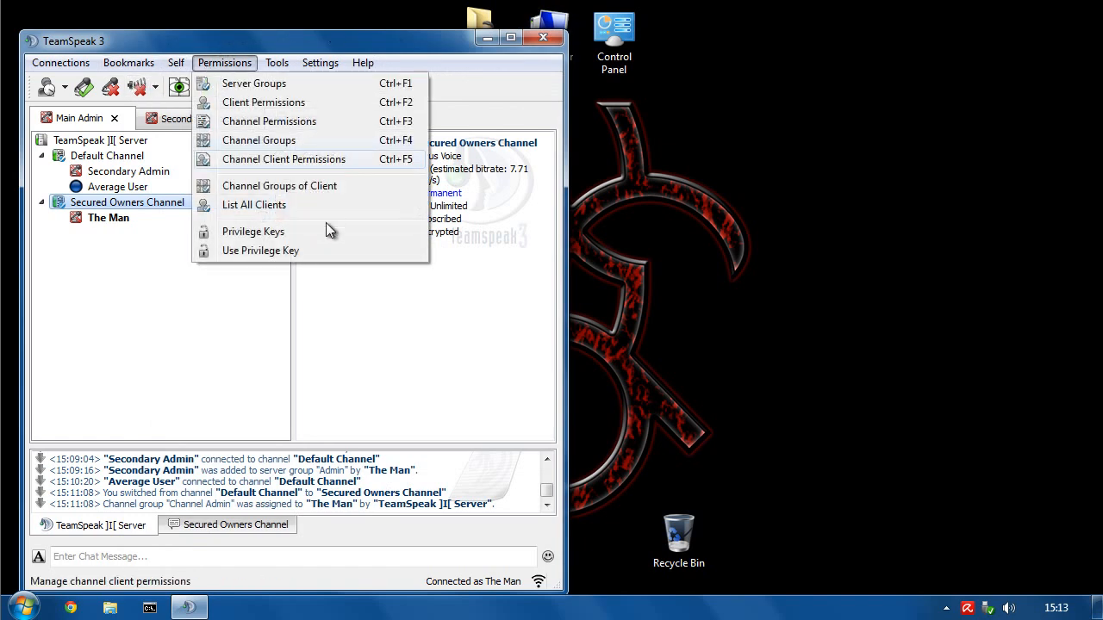
{"action": "left_click", "coordinate": [253, 232]}
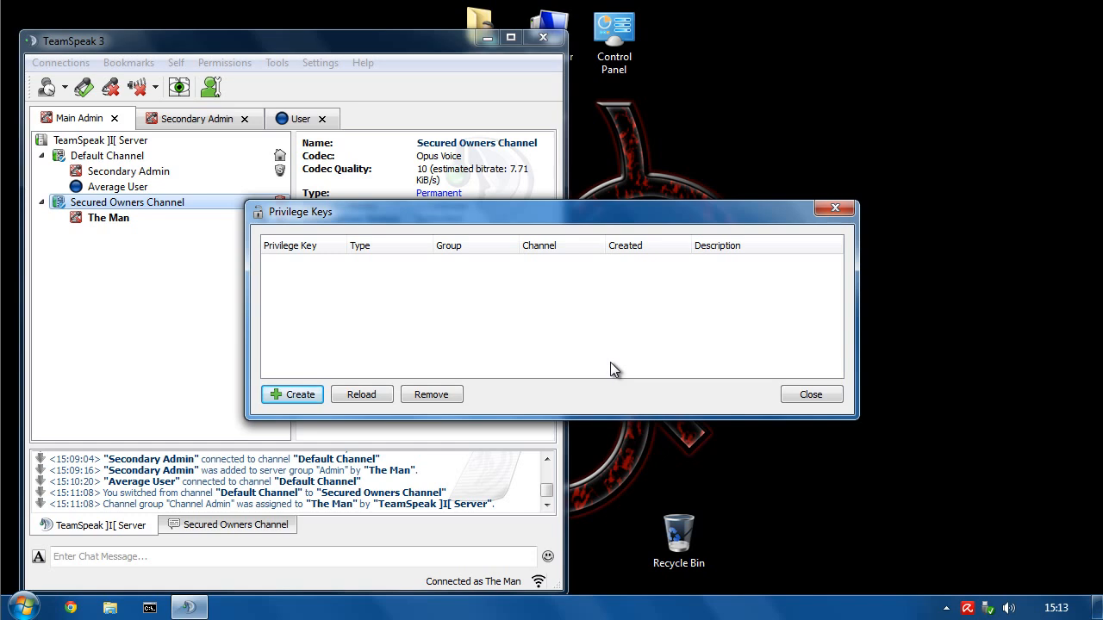
{"action": "left_click", "coordinate": [811, 398]}
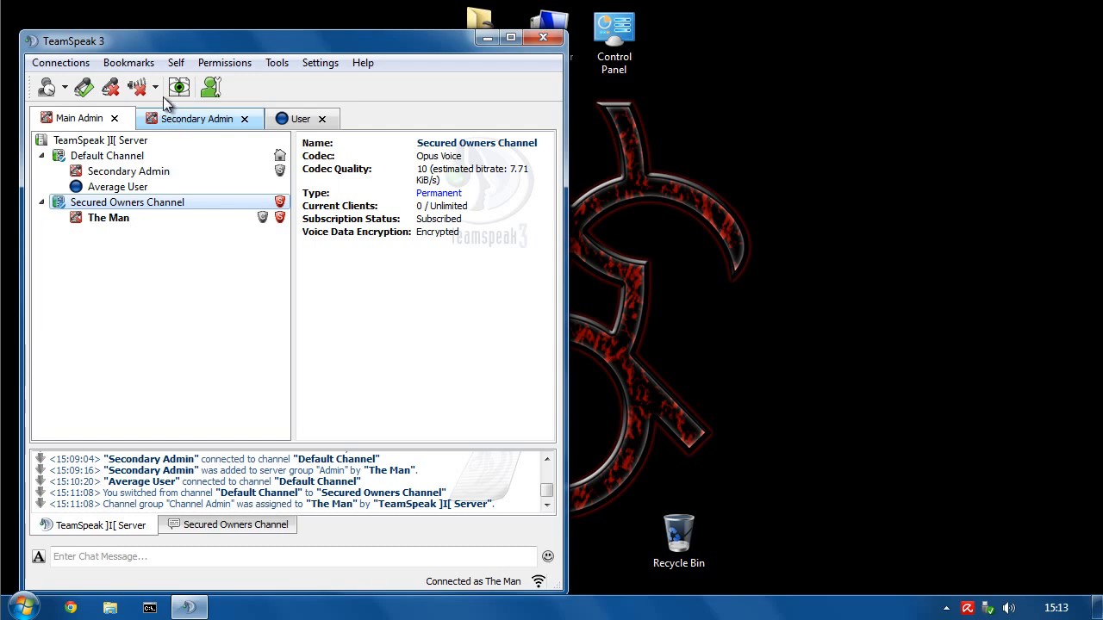
{"action": "left_click", "coordinate": [216, 65]}
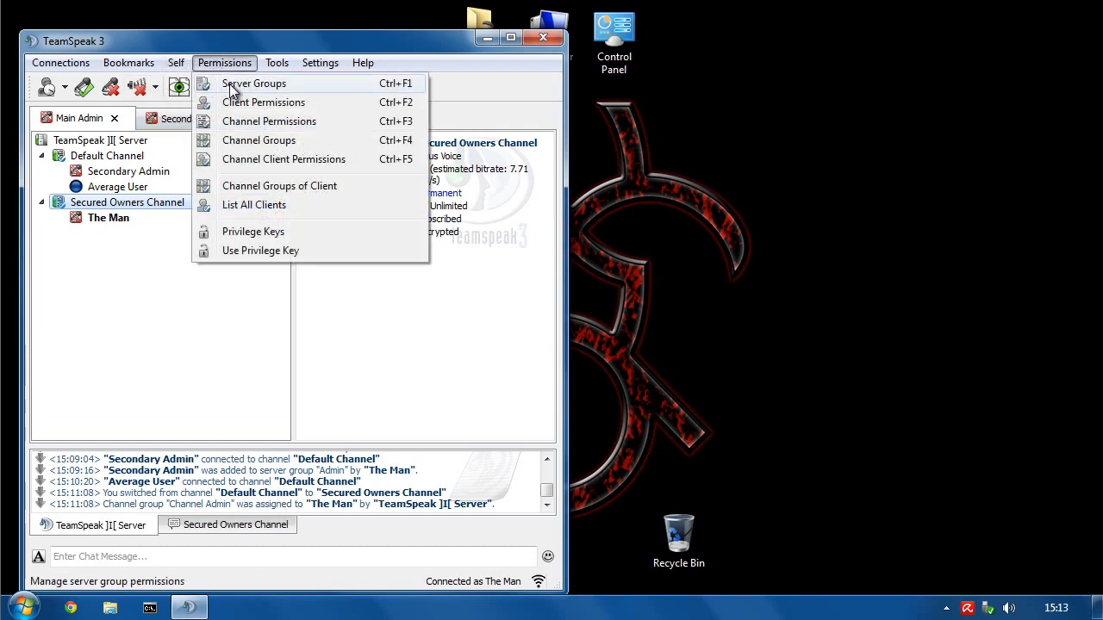
- Untick Create new Privilege Key under Virtual Server > Administration for the Admin (9) group
{"action": "left_click", "coordinate": [228, 86]}
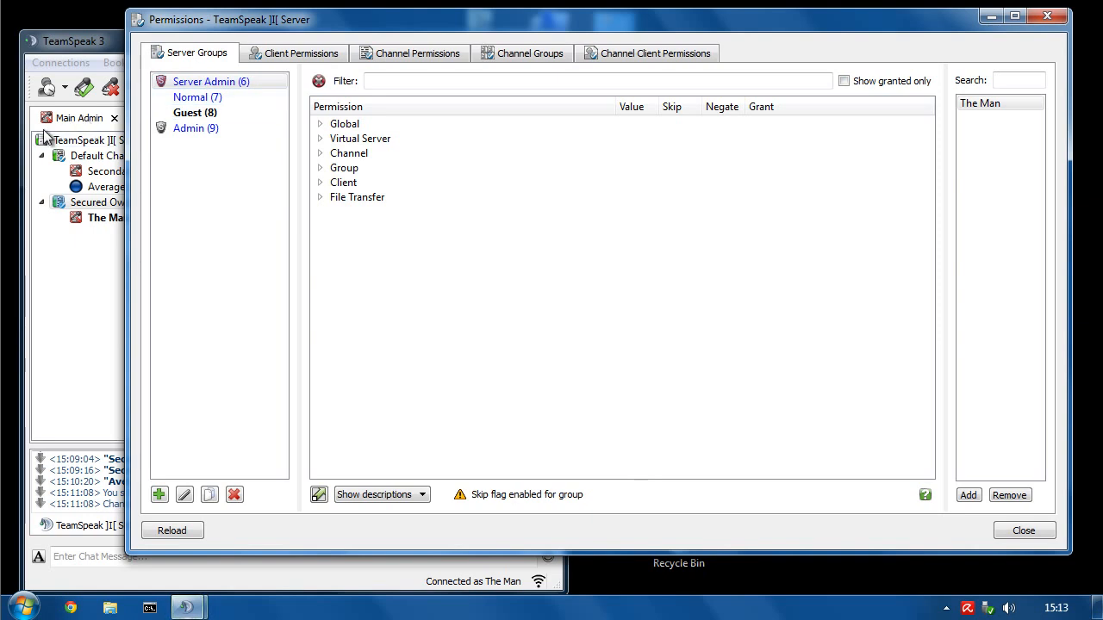
{"action": "left_click", "coordinate": [174, 131]}
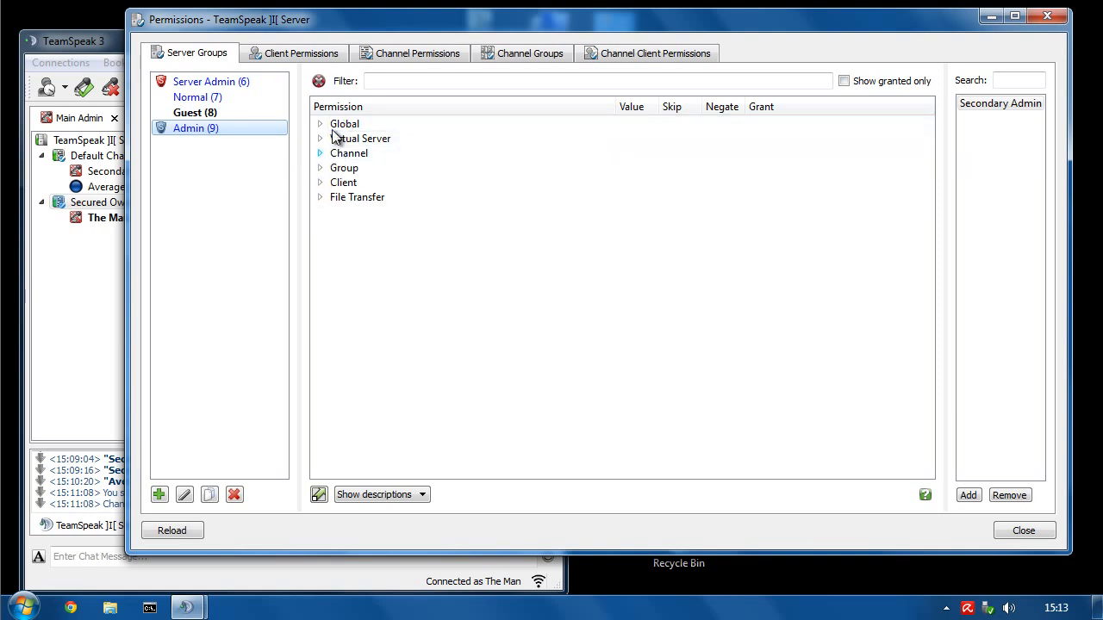
{"action": "left_click", "coordinate": [320, 138]}
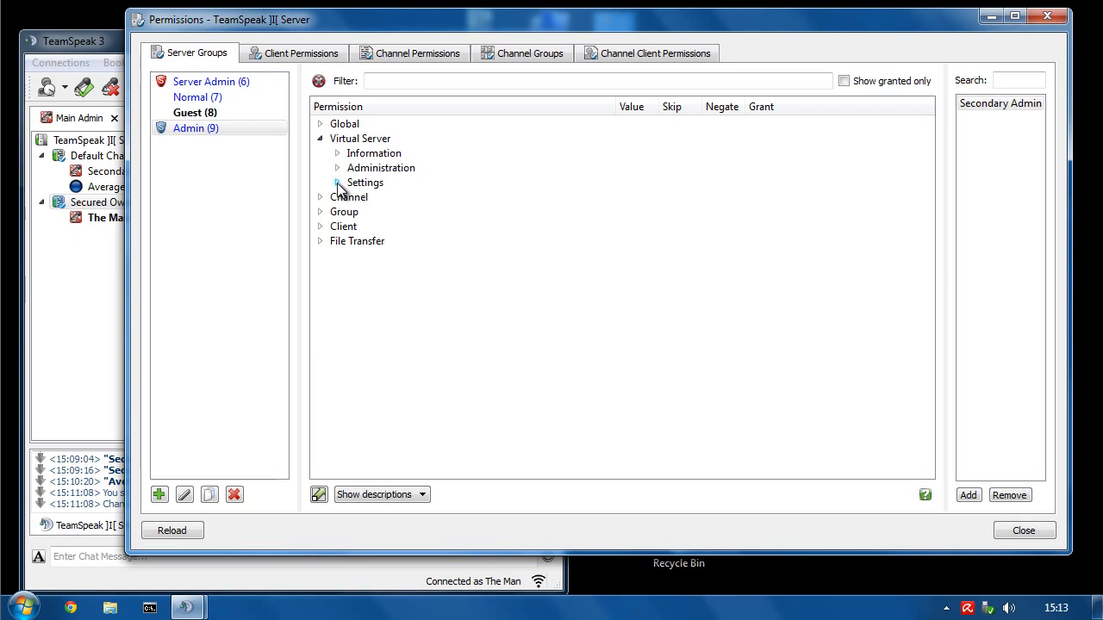
{"action": "left_click", "coordinate": [336, 183]}
{"action": "left_click", "coordinate": [337, 182]}
{"action": "left_click", "coordinate": [338, 168]}
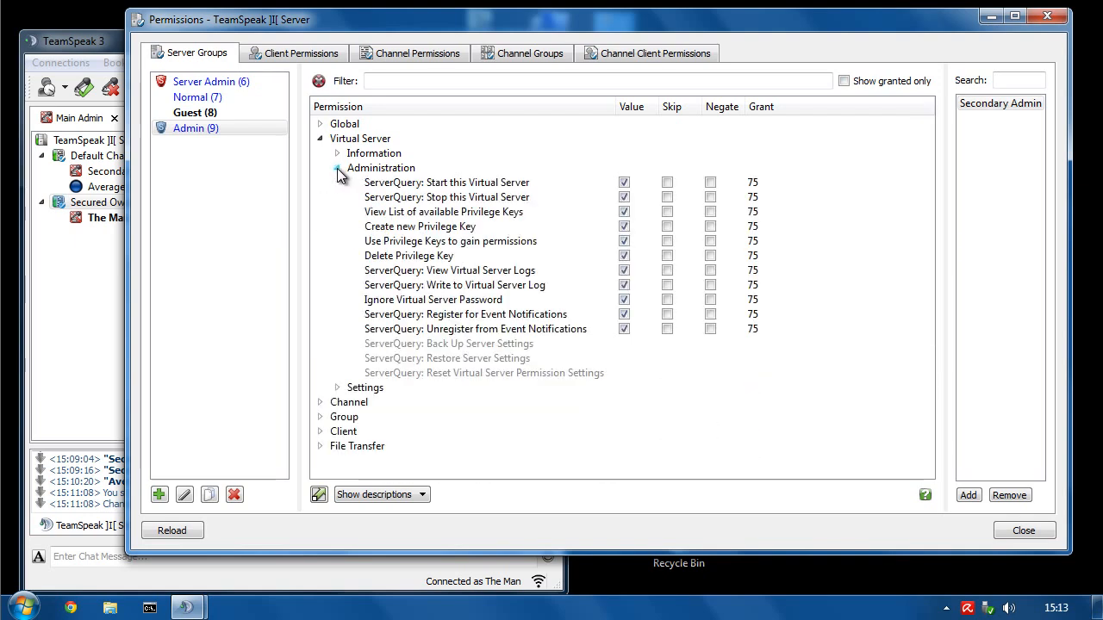
{"action": "left_click", "coordinate": [374, 139]}
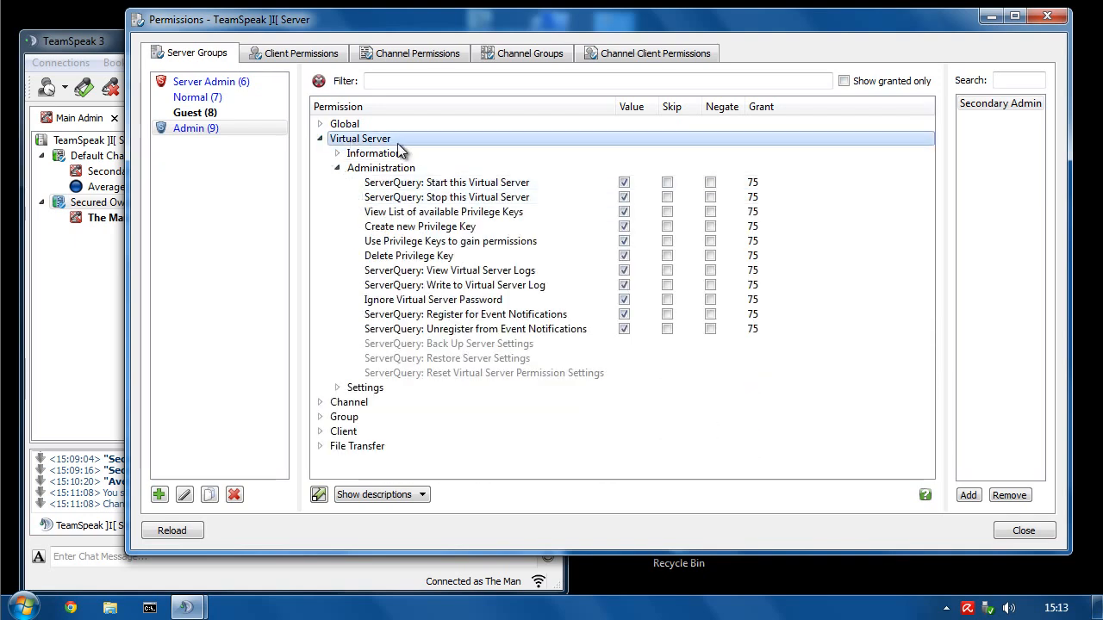
{"action": "left_click", "coordinate": [353, 170]}
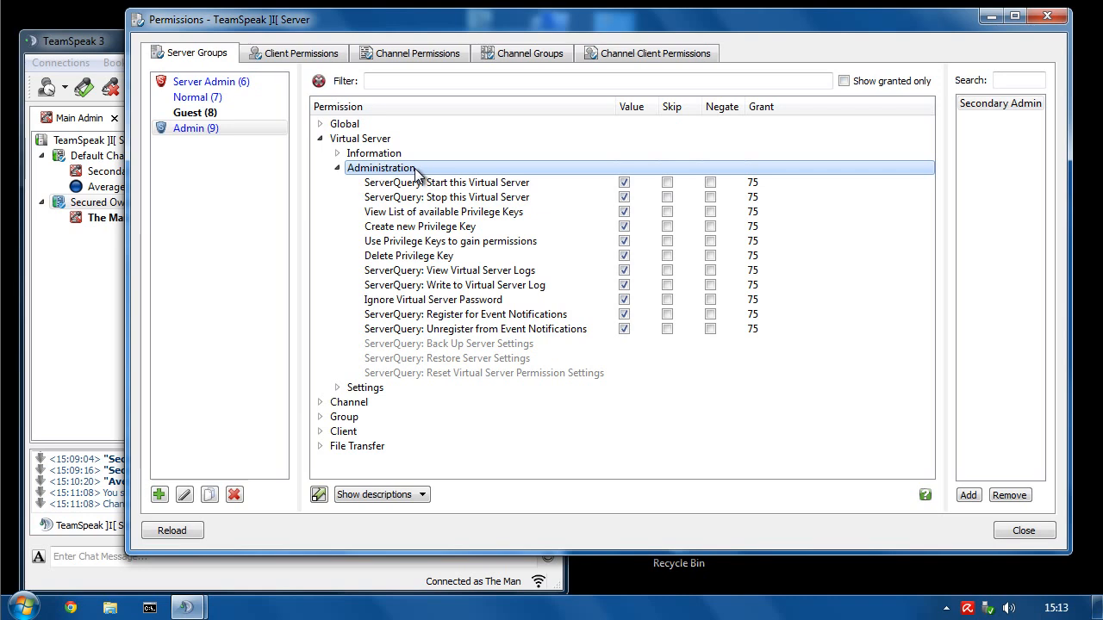
{"action": "left_click", "coordinate": [393, 229]}
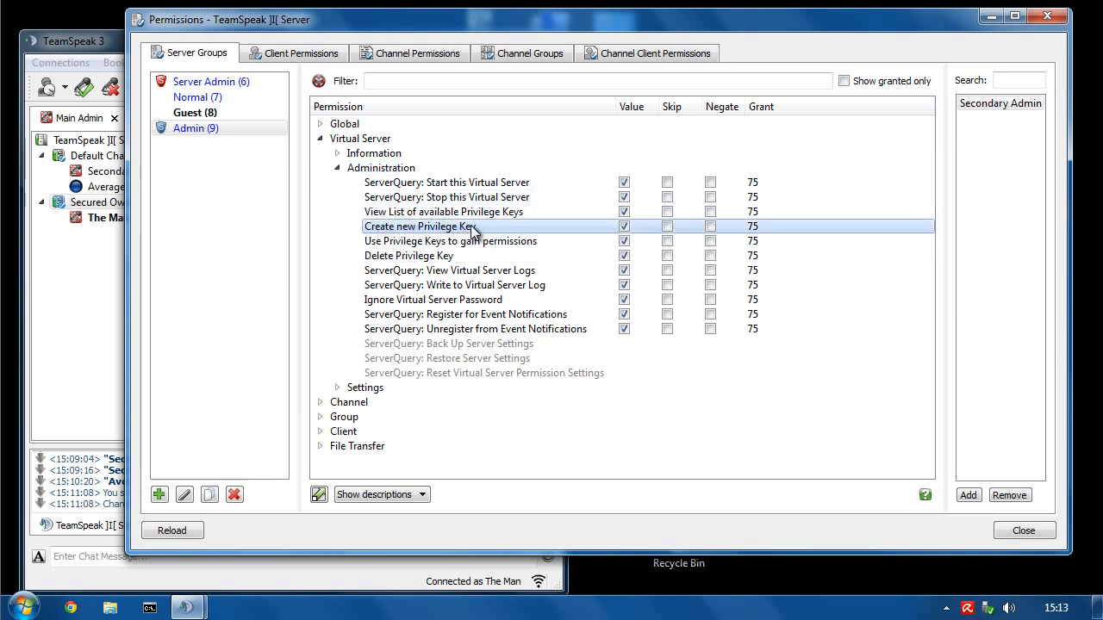
{"action": "left_click", "coordinate": [623, 227]}
{"action": "mouse_move", "coordinate": [486, 231]}
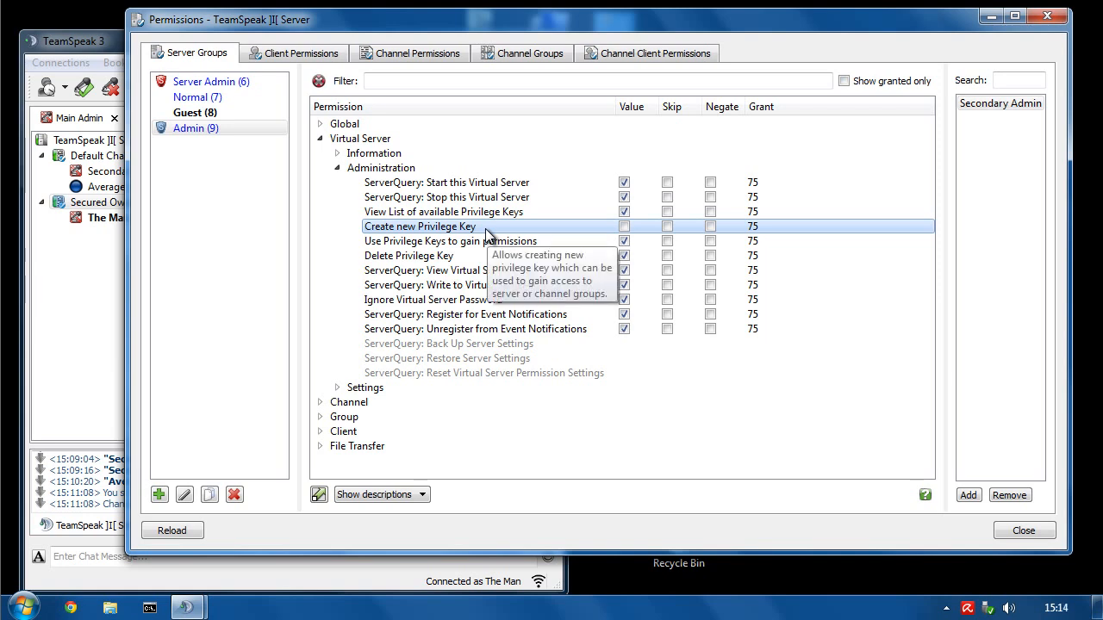
- Return to the Admin group's permissions and review its privilege key permissions
{"action": "right_click", "coordinate": [82, 186]}
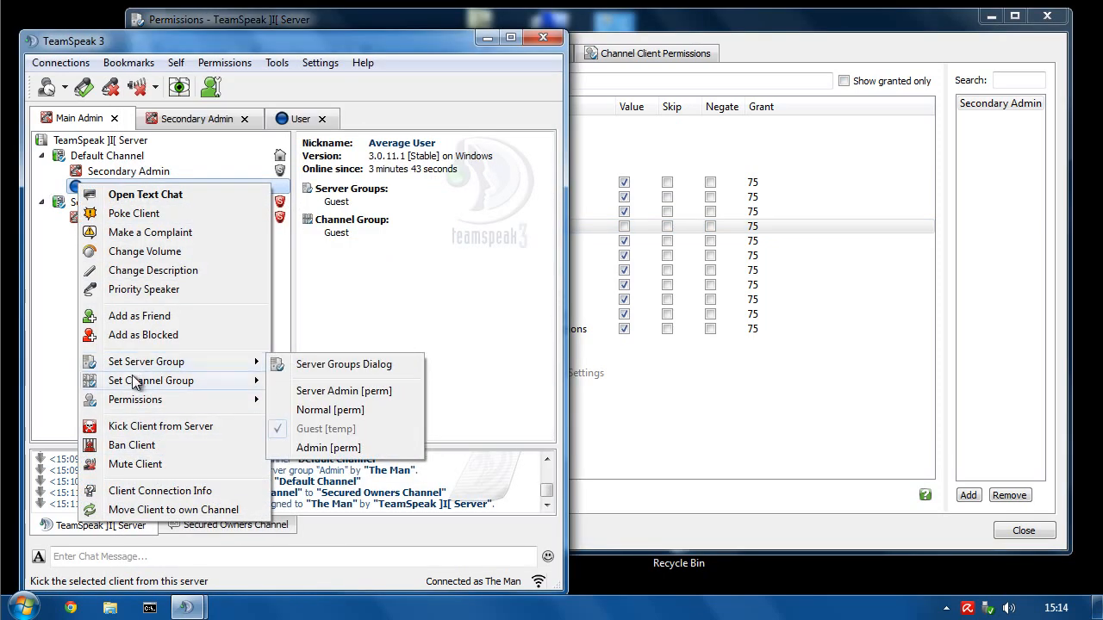
{"action": "left_click", "coordinate": [220, 62]}
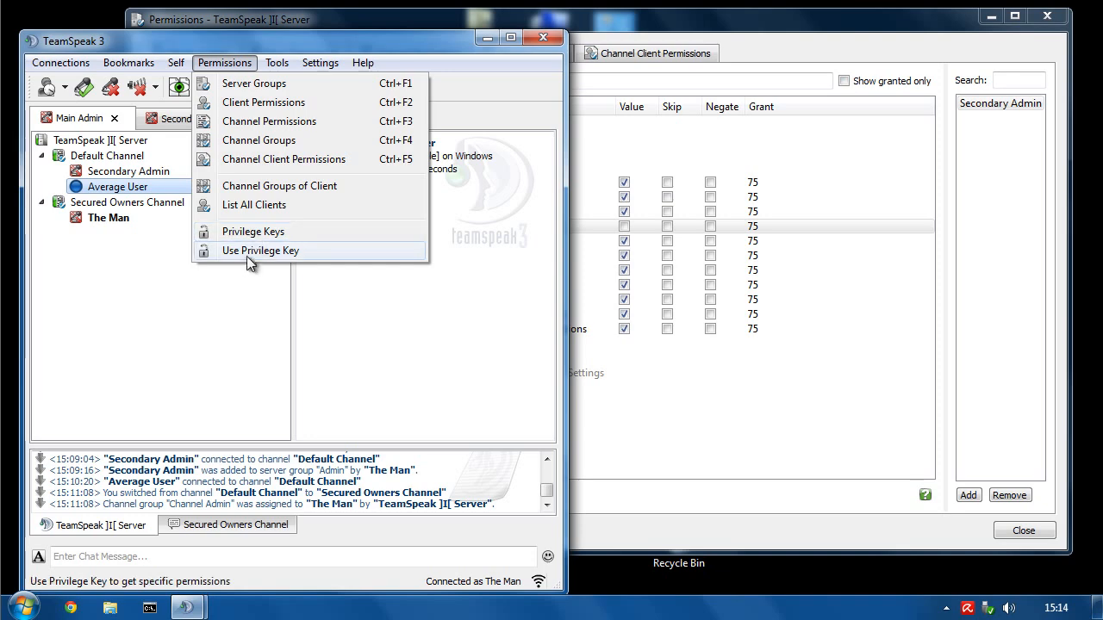
{"action": "left_click", "coordinate": [613, 24]}
{"action": "left_click", "coordinate": [446, 243]}
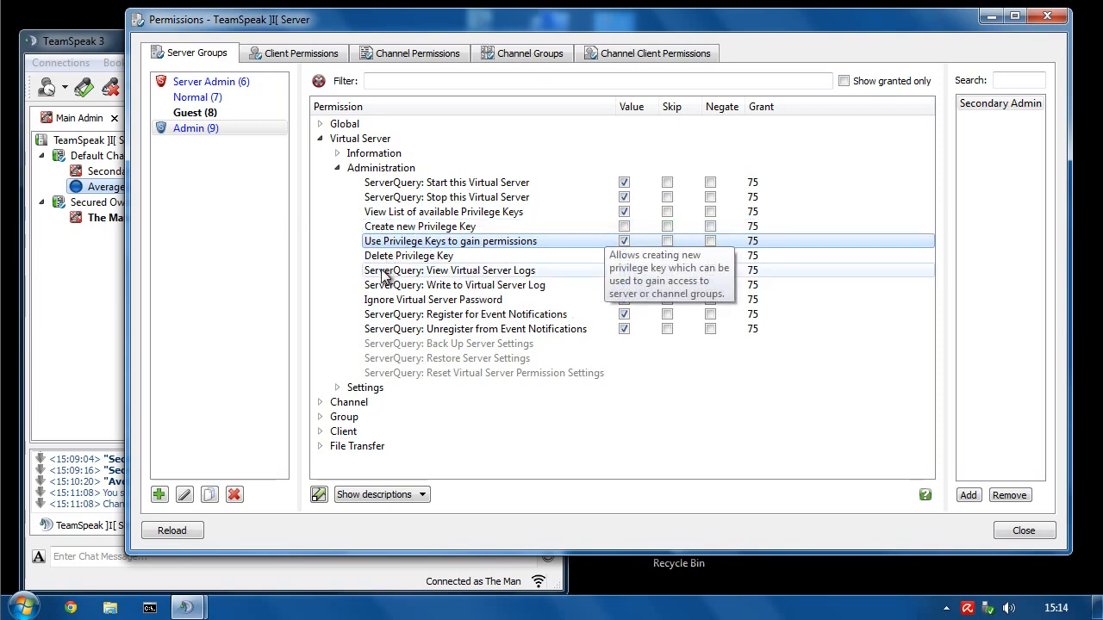
{"action": "left_click", "coordinate": [379, 213]}
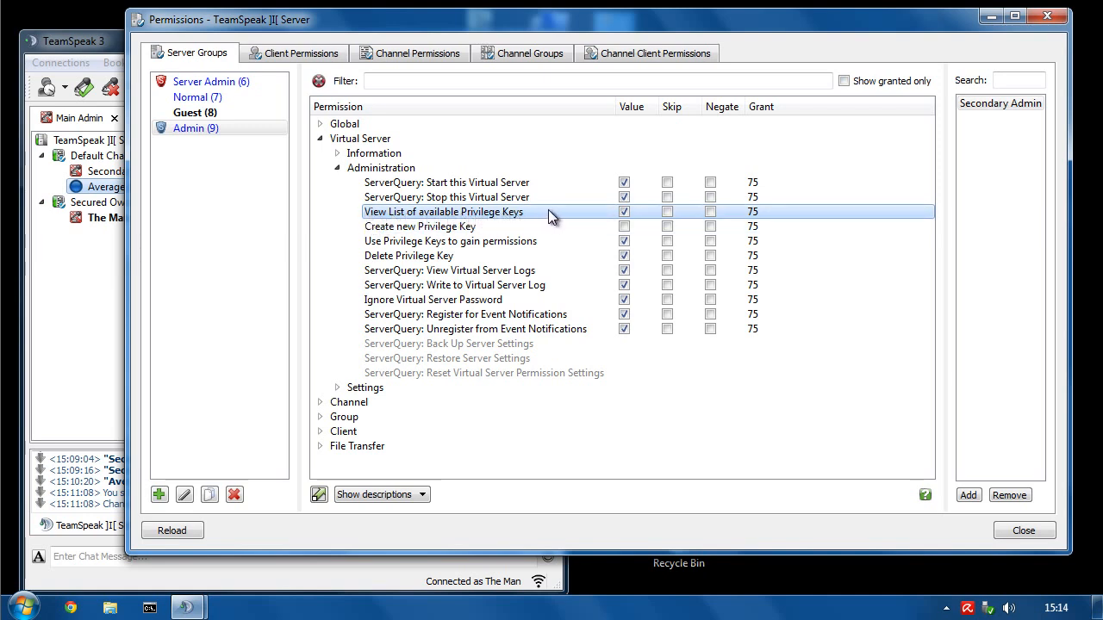
{"action": "mouse_move", "coordinate": [548, 211]}
{"action": "left_click", "coordinate": [405, 228]}
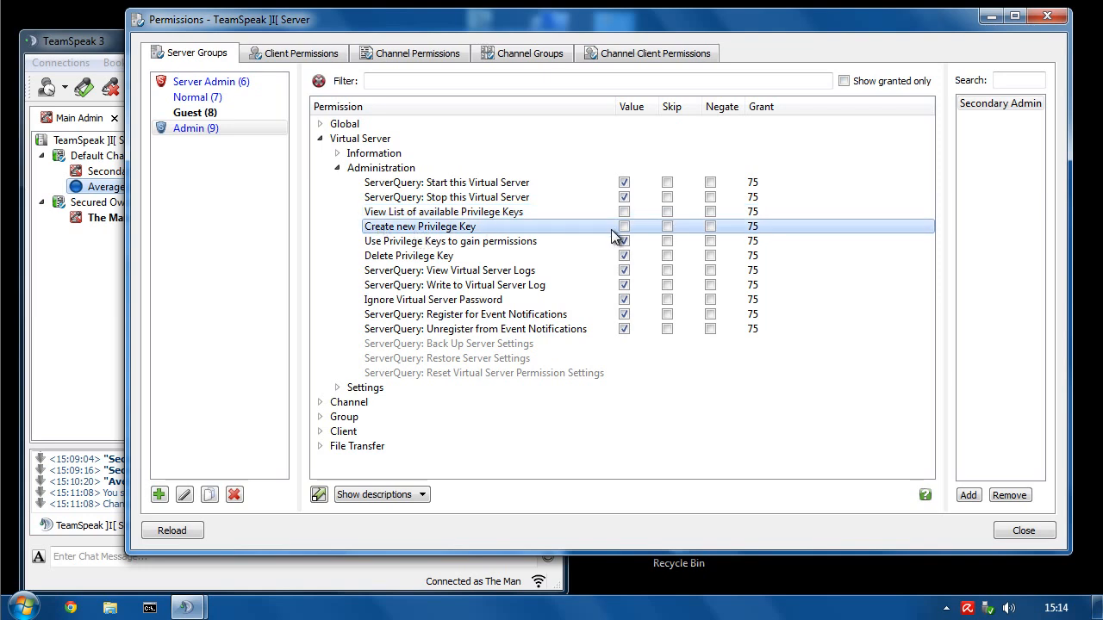
- Grant the Admin group Ignore Virtual Server Password
{"action": "left_click", "coordinate": [501, 300]}
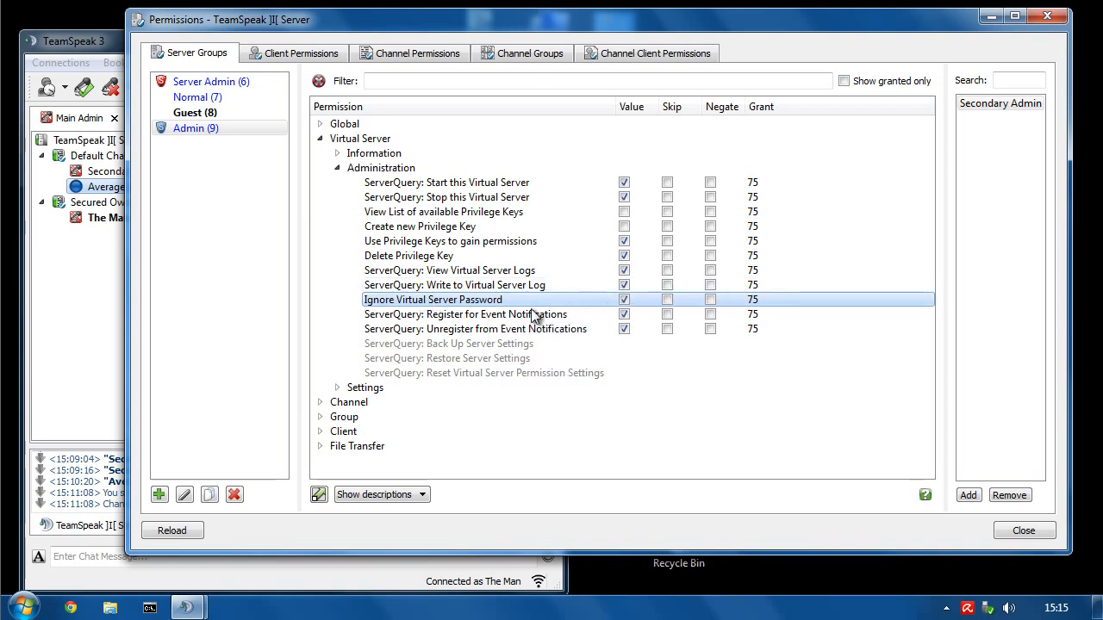
{"action": "left_click", "coordinate": [625, 301]}
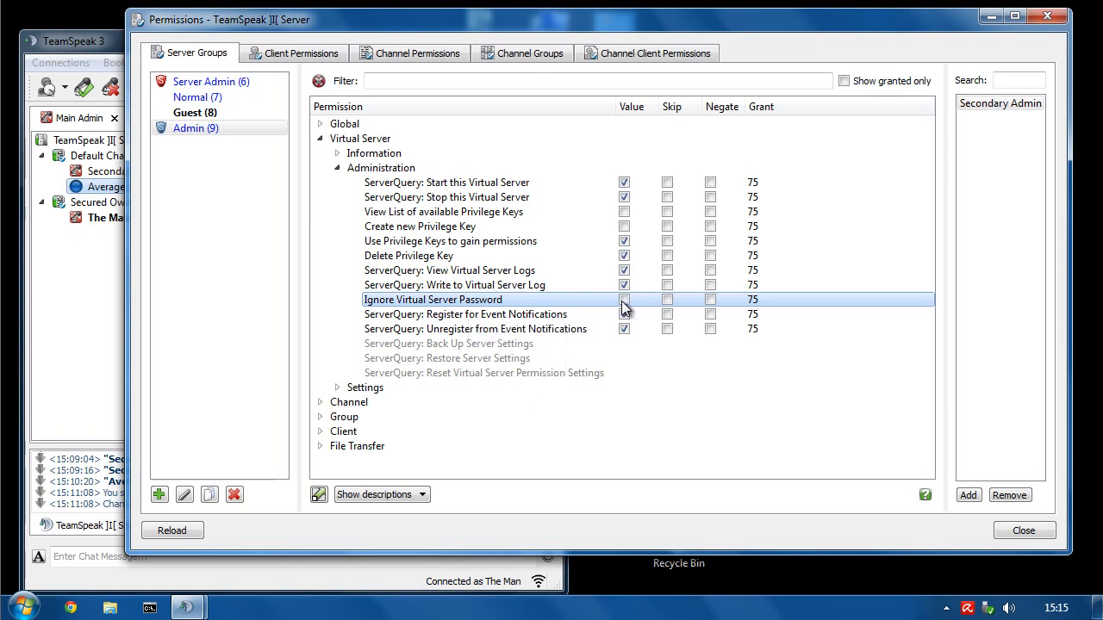
{"action": "left_click", "coordinate": [625, 301]}
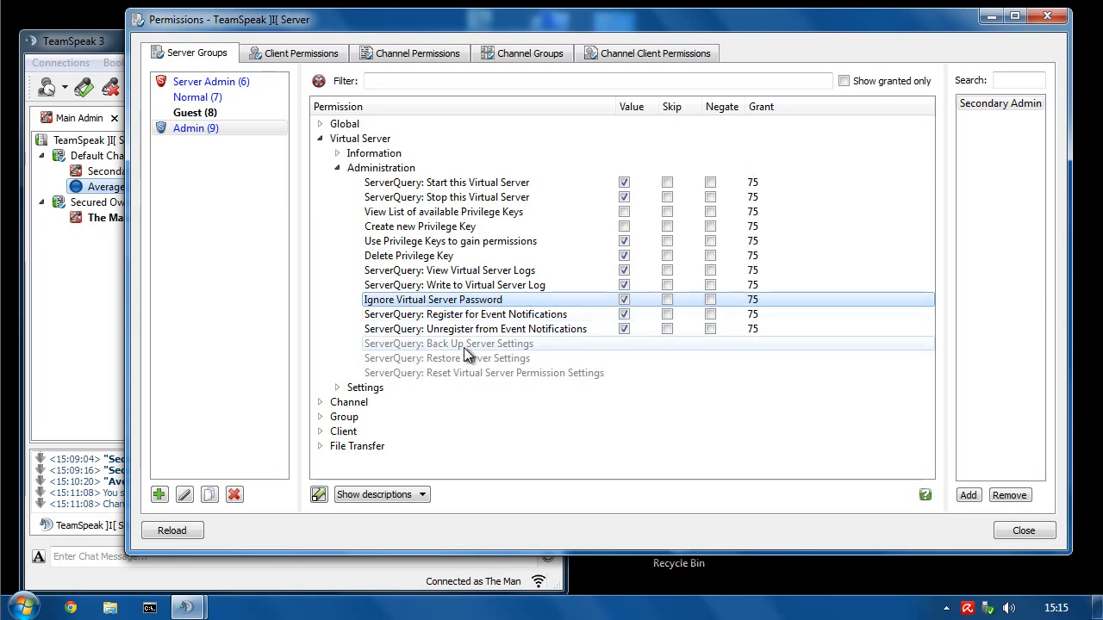
- Open the server's Edit Virtual Server settings with all options expanded
{"action": "left_click", "coordinate": [1047, 16]}
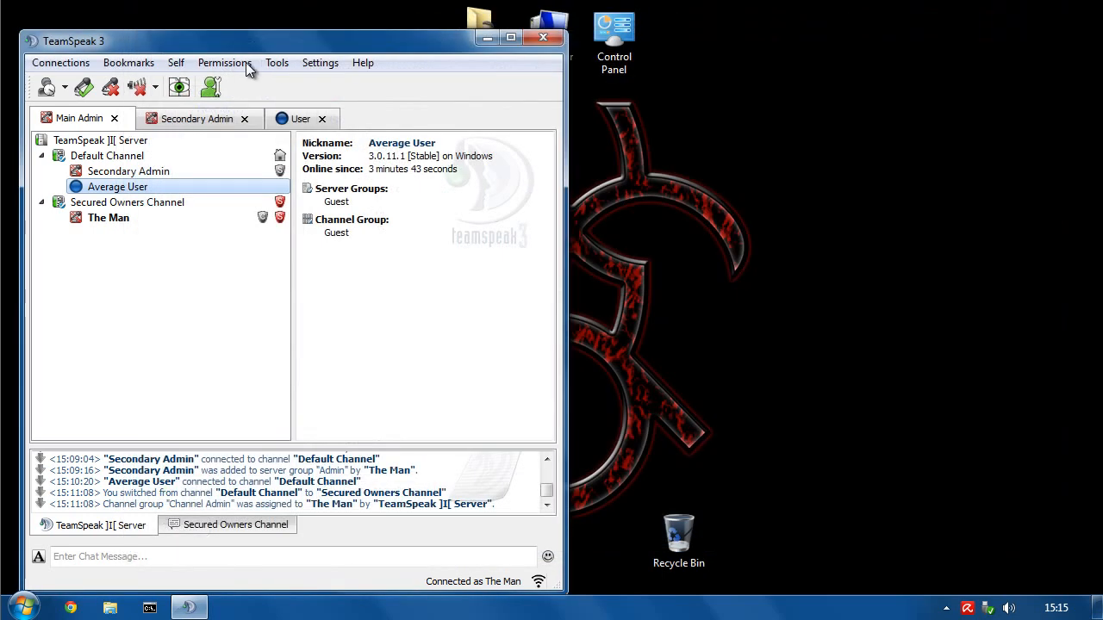
{"action": "left_click", "coordinate": [96, 141]}
{"action": "right_click", "coordinate": [95, 141]}
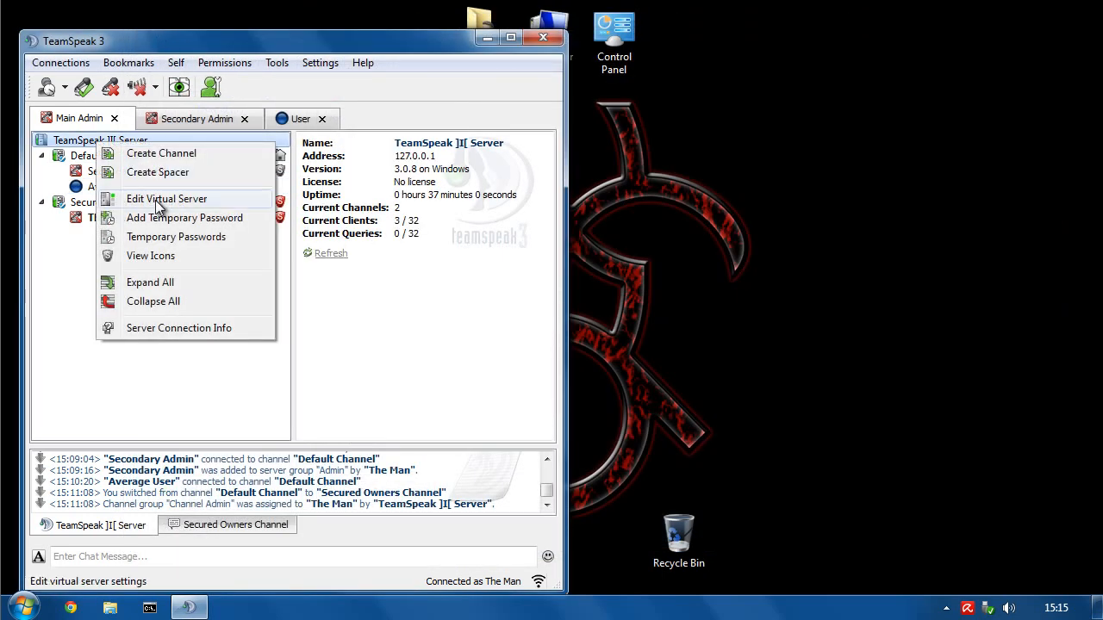
{"action": "left_click", "coordinate": [148, 203]}
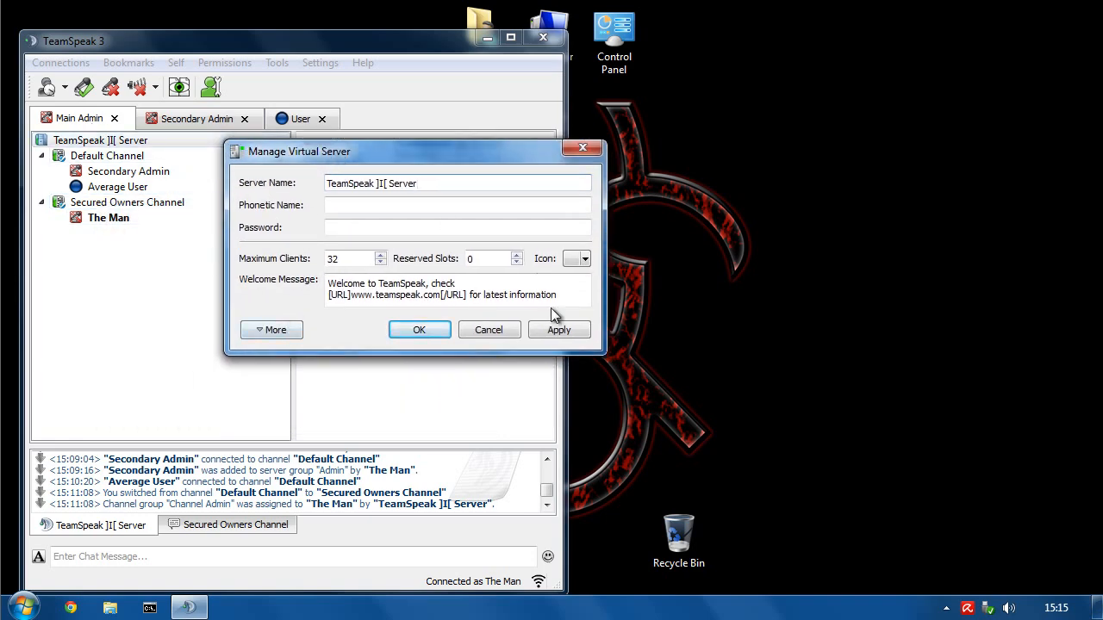
{"action": "left_click", "coordinate": [426, 330]}
{"action": "right_click", "coordinate": [129, 142]}
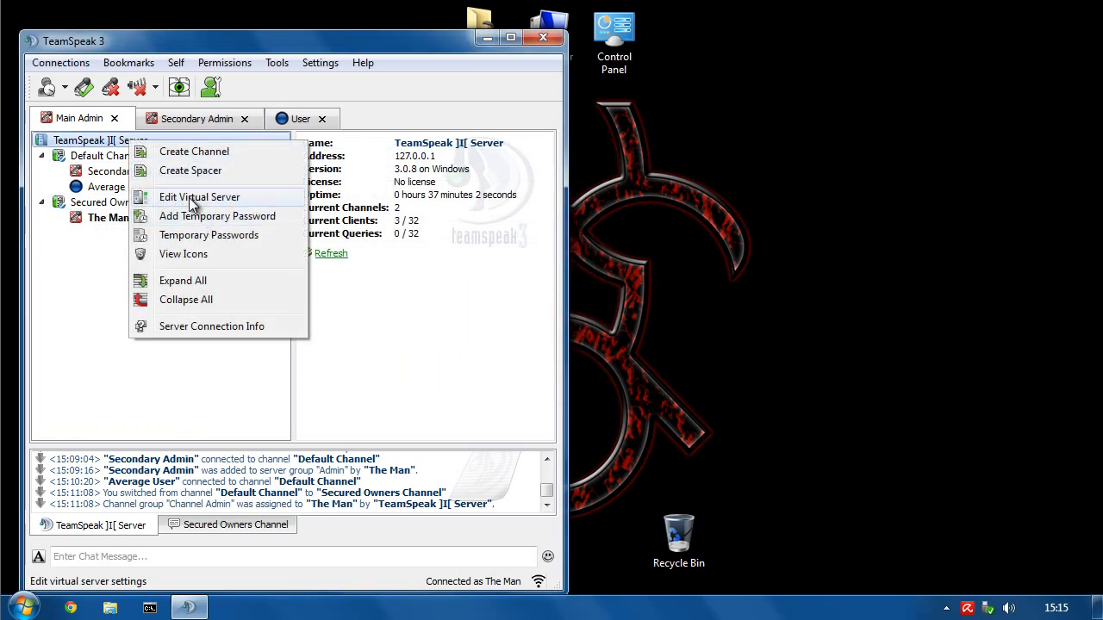
{"action": "left_click", "coordinate": [166, 202]}
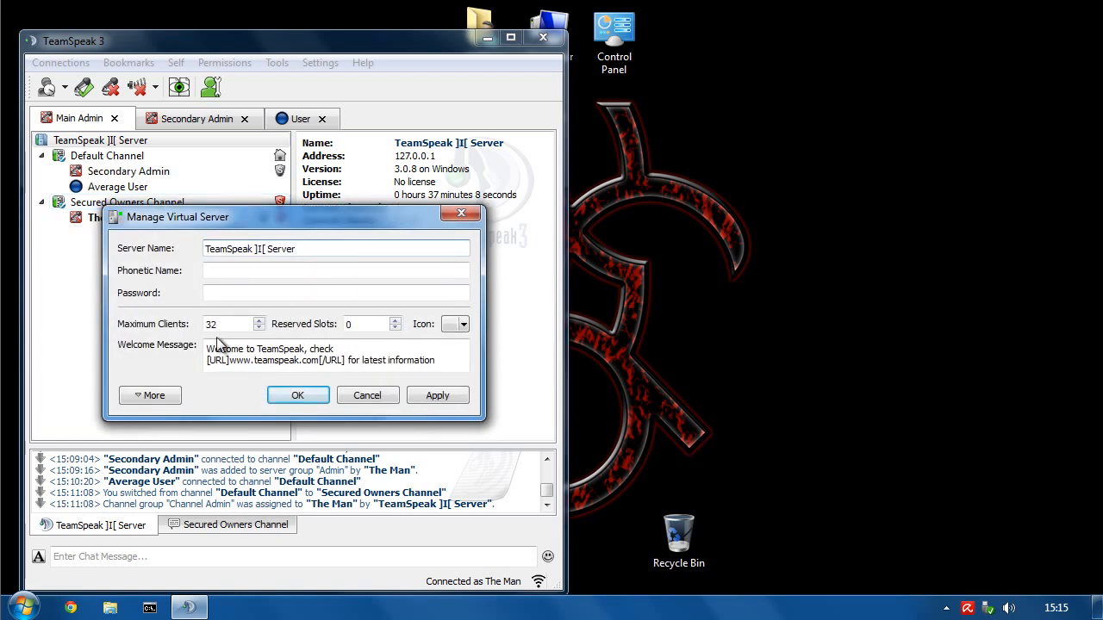
{"action": "left_click", "coordinate": [150, 388]}
{"action": "left_click_drag", "start_coordinate": [303, 226], "coordinate": [703, 67]}
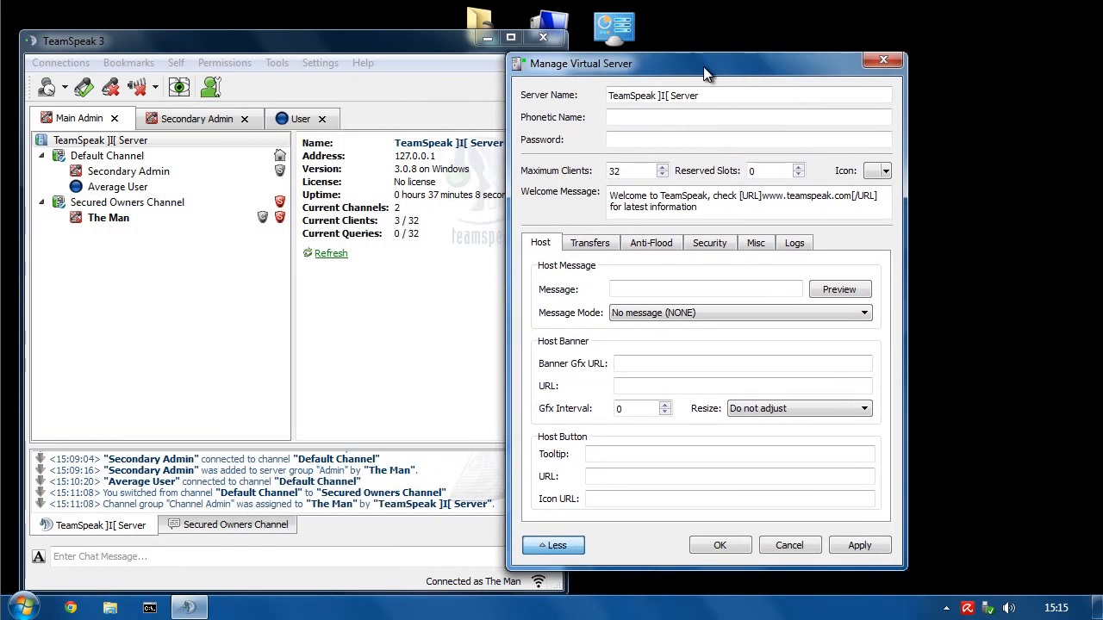
- Give the server a password and 3 reserved slots, then bring up the icon choices
{"action": "left_click", "coordinate": [632, 139]}
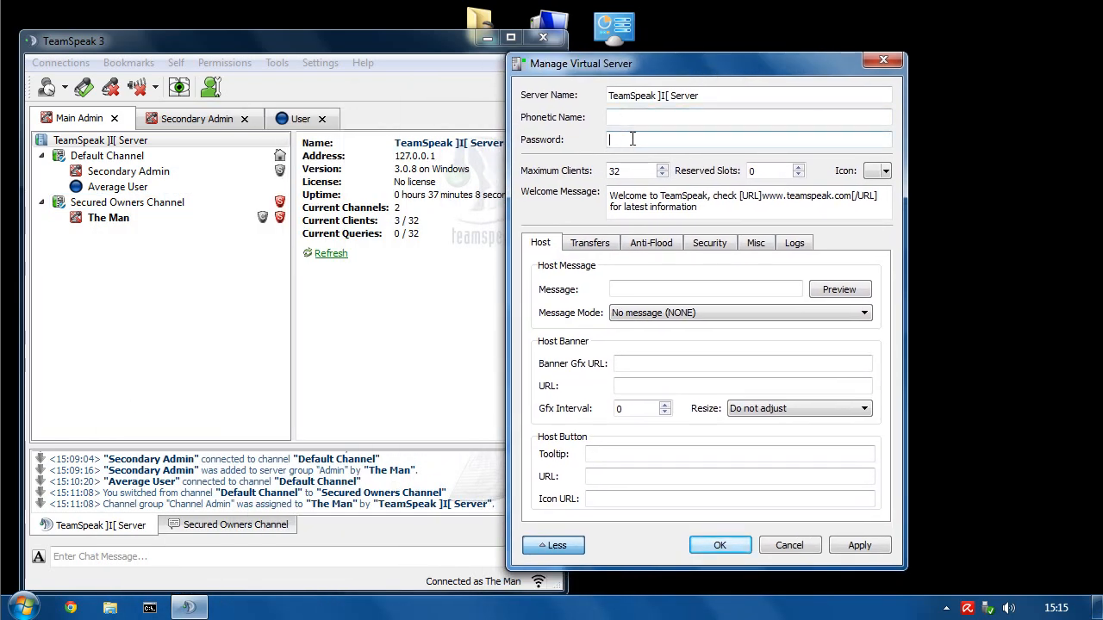
{"action": "type", "text": "12345"}
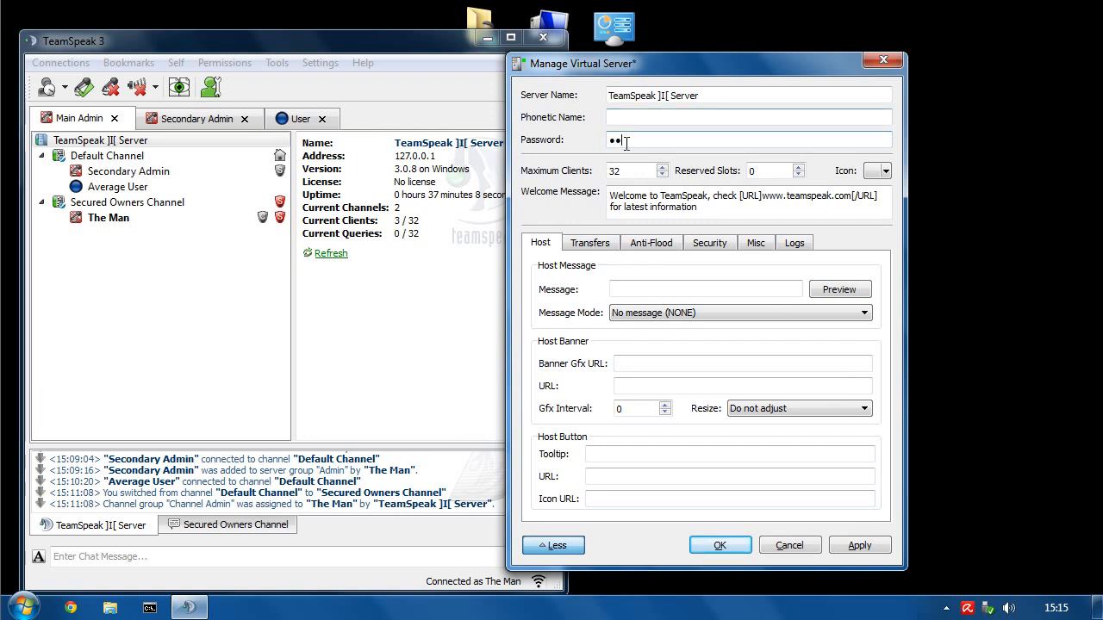
{"action": "type", "text": "678"}
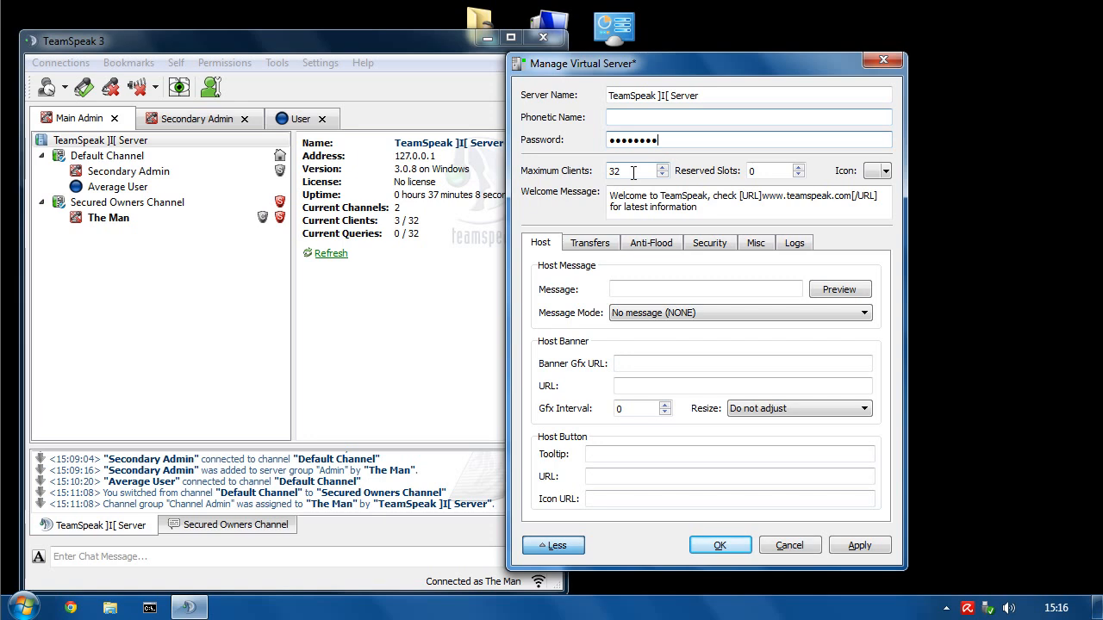
{"action": "left_click", "coordinate": [763, 170]}
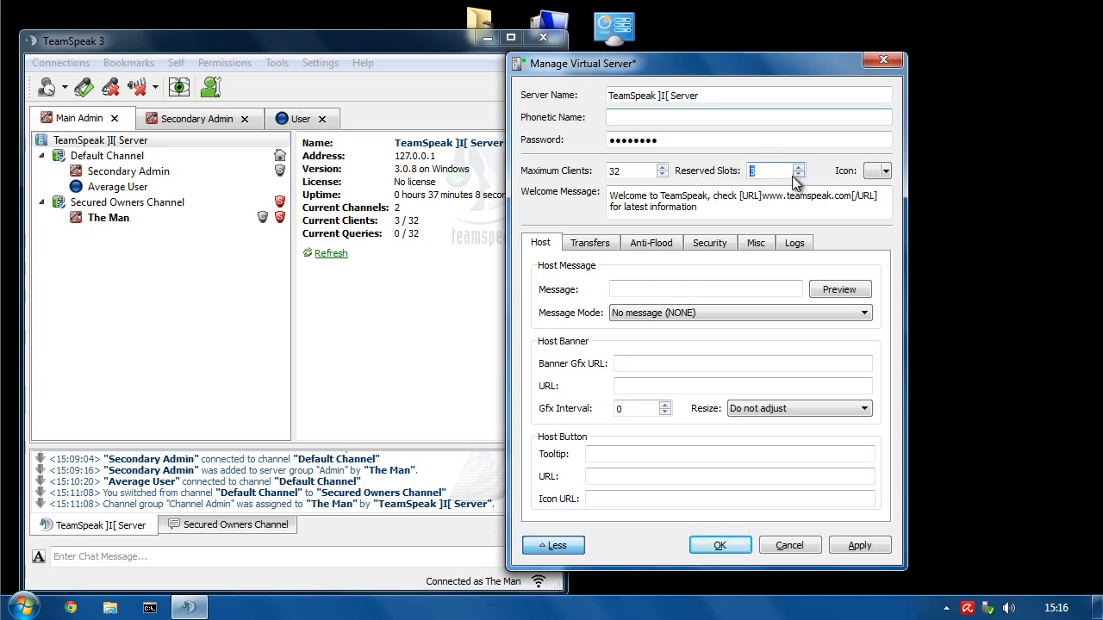
{"action": "left_click", "coordinate": [877, 171]}
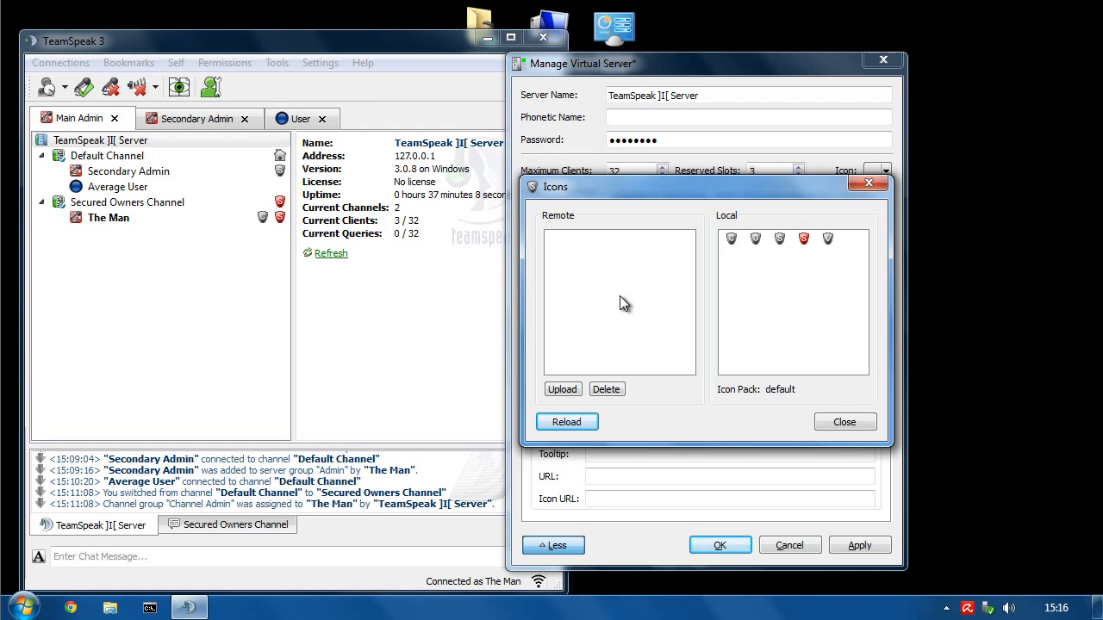
- Close the icon dialog and set the host Message Mode to Show modal message (MODAL)
{"action": "left_click", "coordinate": [837, 423]}
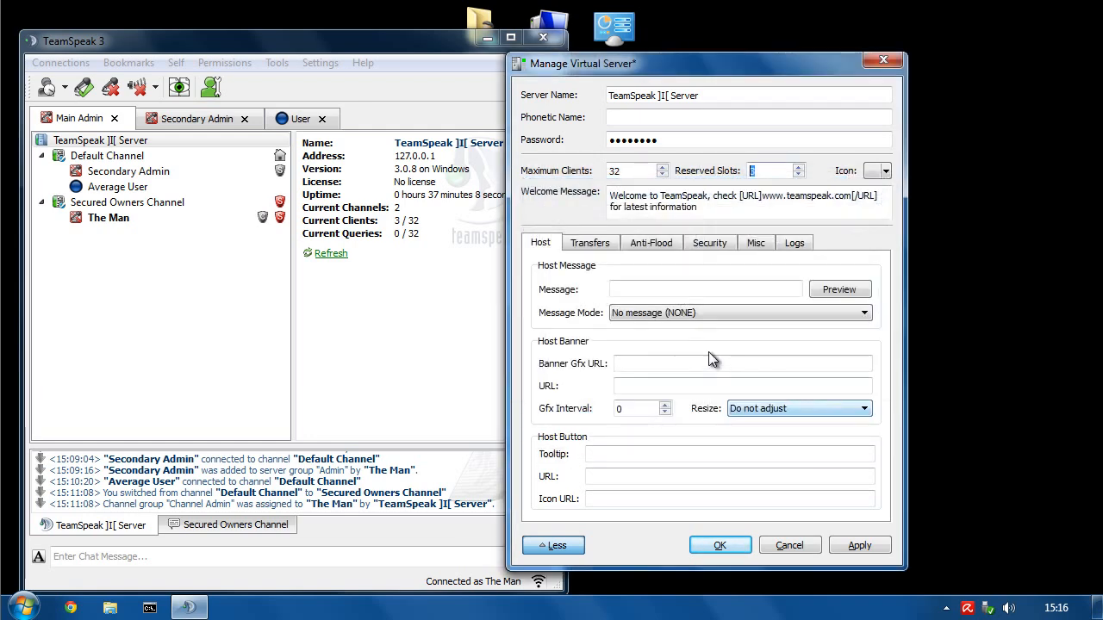
{"action": "left_click", "coordinate": [614, 290]}
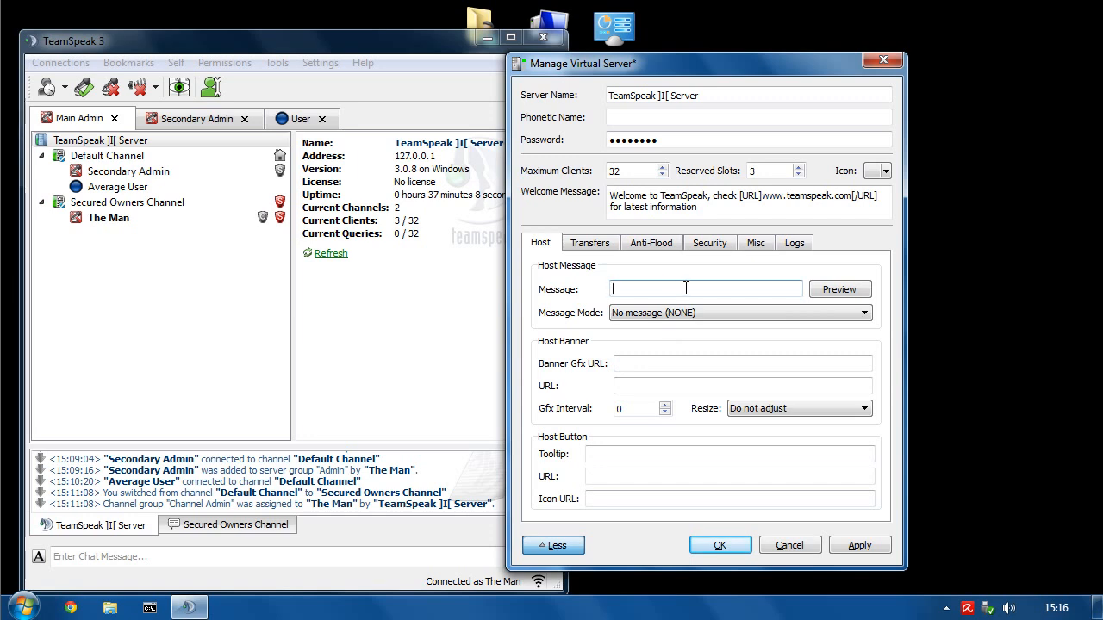
{"action": "left_click", "coordinate": [717, 315]}
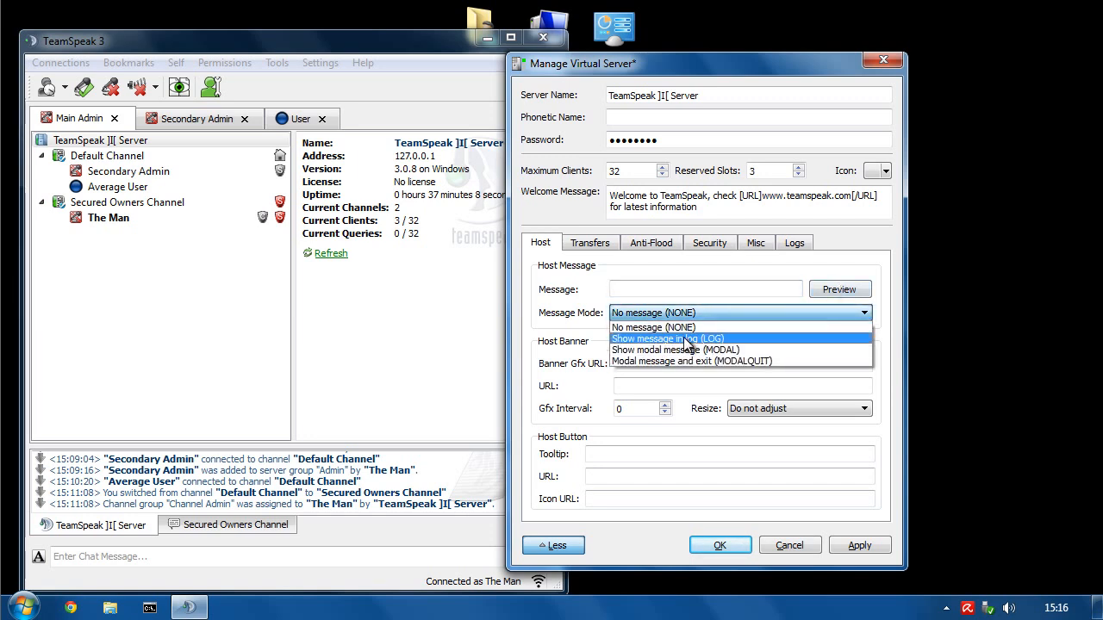
{"action": "left_click", "coordinate": [695, 334]}
{"action": "left_click", "coordinate": [737, 316]}
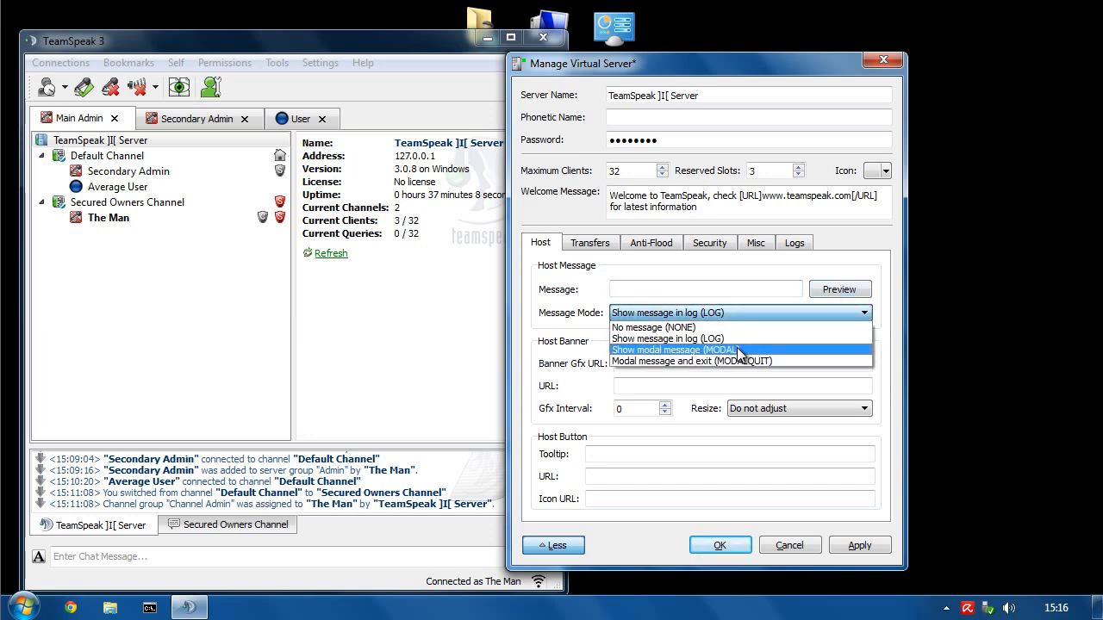
{"action": "left_click", "coordinate": [740, 349]}
{"action": "left_click", "coordinate": [756, 313]}
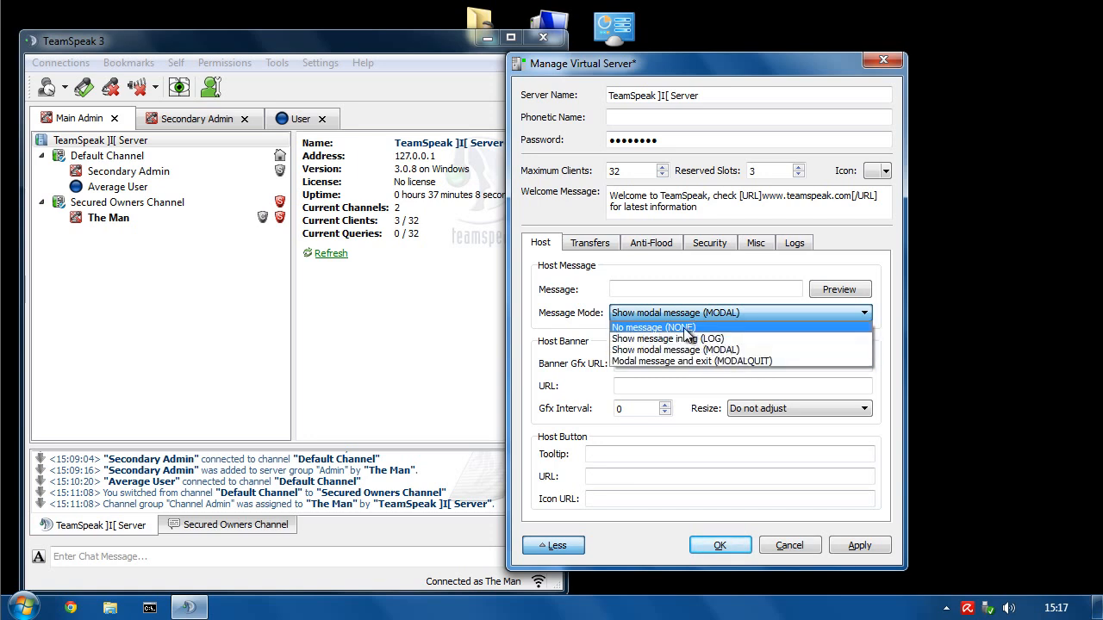
{"action": "left_click", "coordinate": [575, 313]}
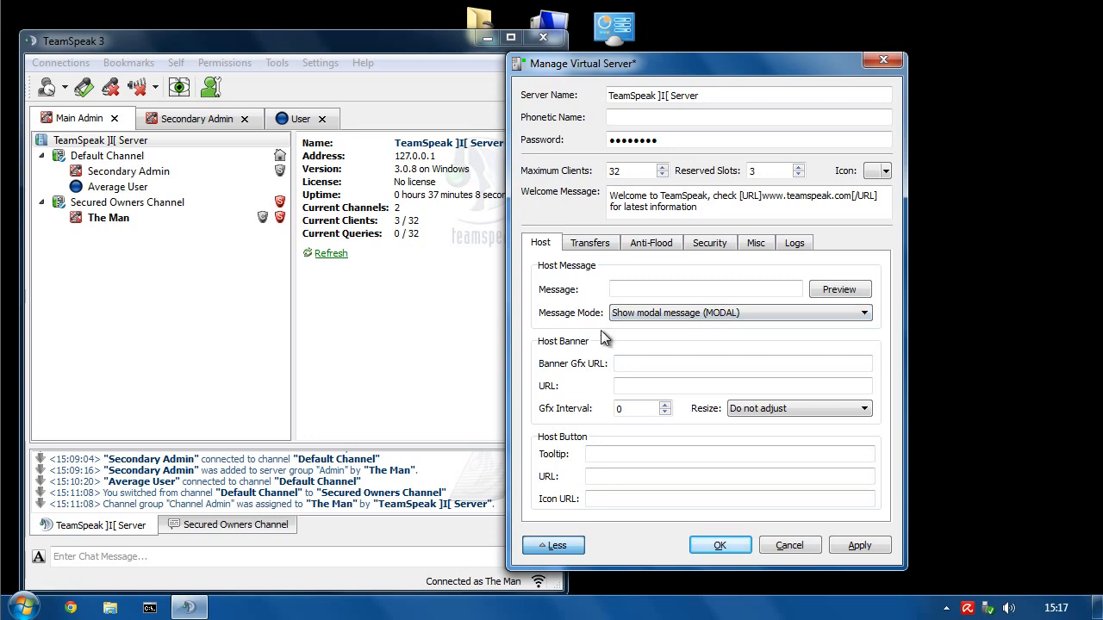
- Check the empty banner and host button fields and move the settings window beside the main window
{"action": "left_click", "coordinate": [640, 362]}
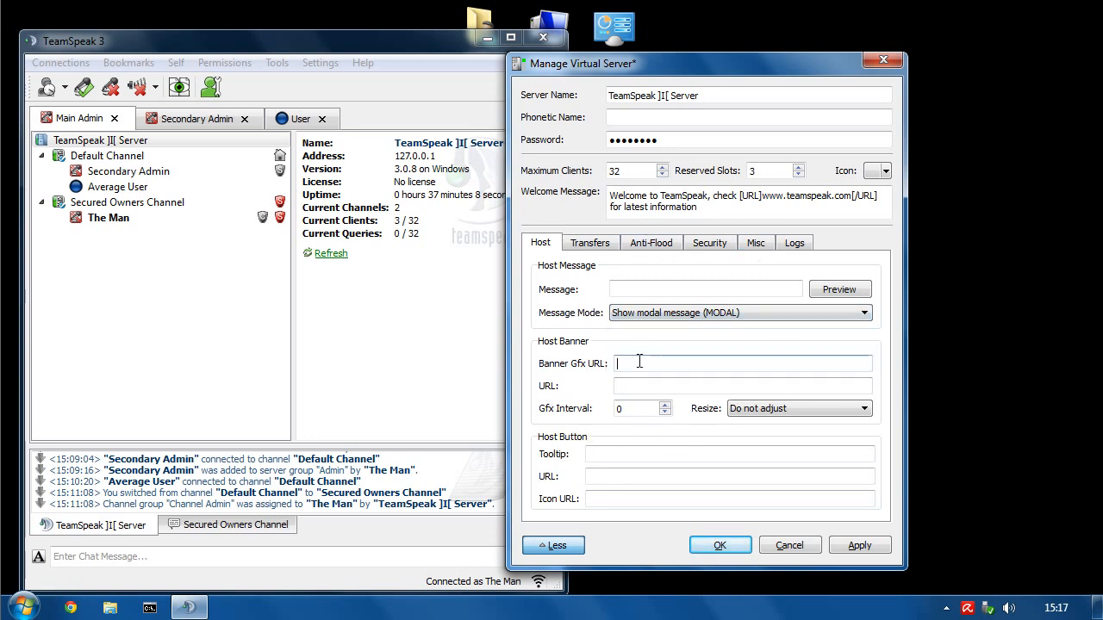
{"action": "left_click", "coordinate": [630, 384]}
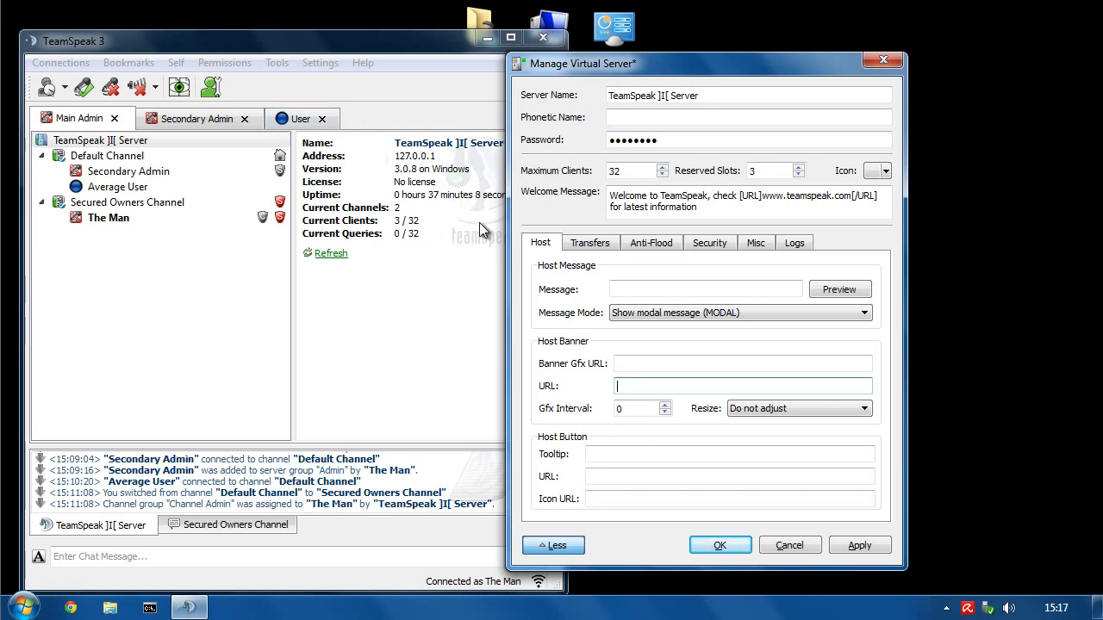
{"action": "left_click", "coordinate": [599, 455]}
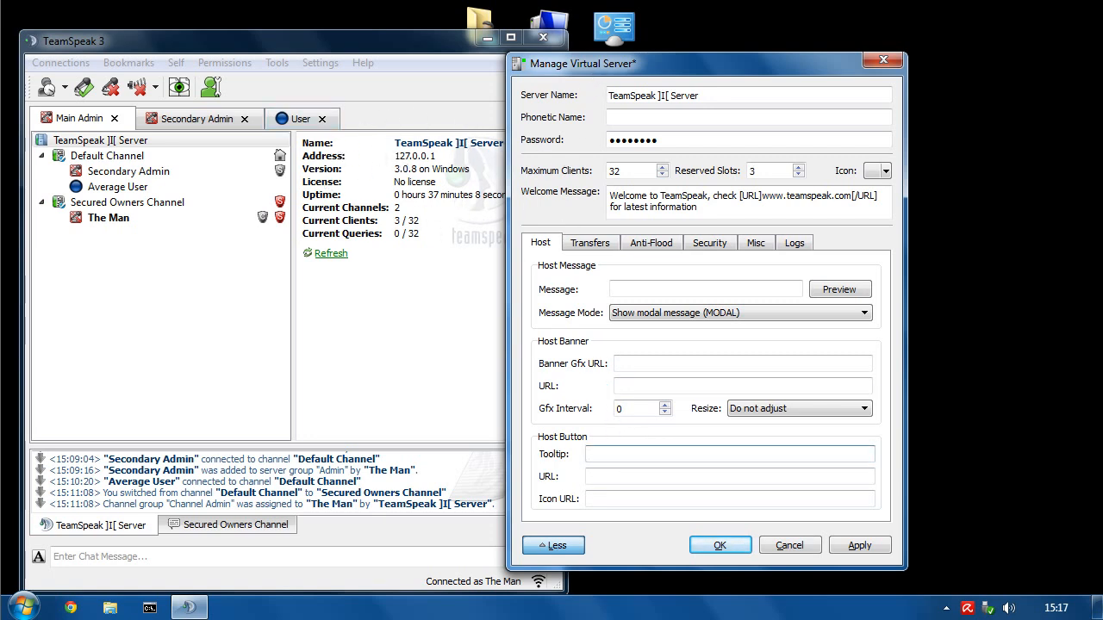
{"action": "left_click_drag", "start_coordinate": [603, 63], "coordinate": [785, 70]}
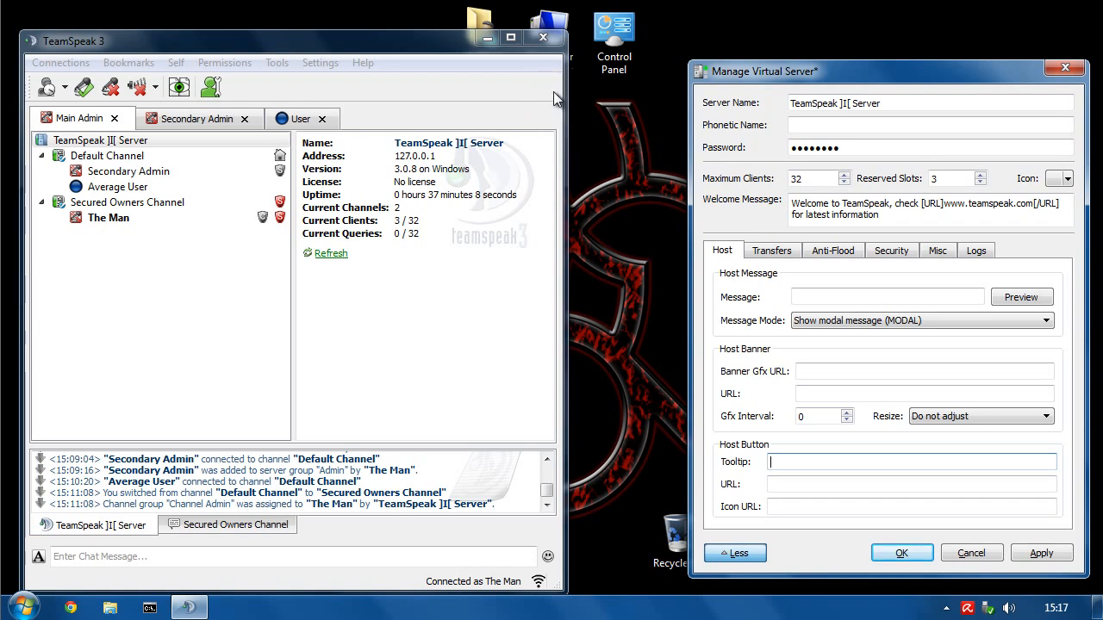
{"action": "left_click_drag", "start_coordinate": [810, 72], "coordinate": [692, 87]}
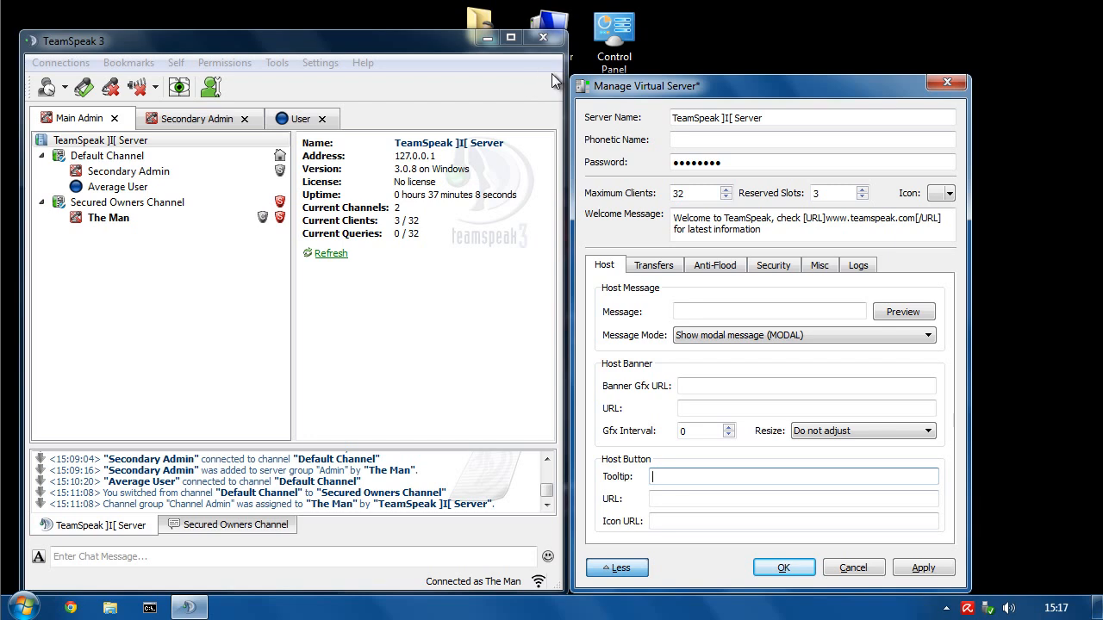
- Show the Transfers settings, with upload and download bandwidth limits and quotas all -1
{"action": "left_click", "coordinate": [667, 267]}
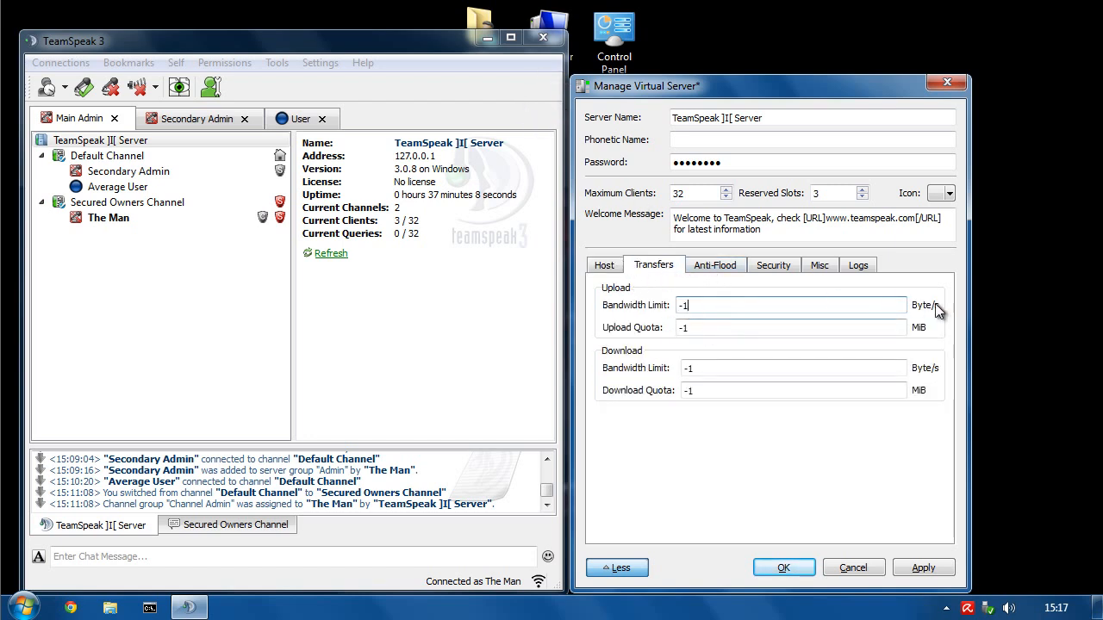
- Review the anti-flood settings: points per tick, block-commands 150 and block-IP 250 thresholds
{"action": "left_click", "coordinate": [712, 266]}
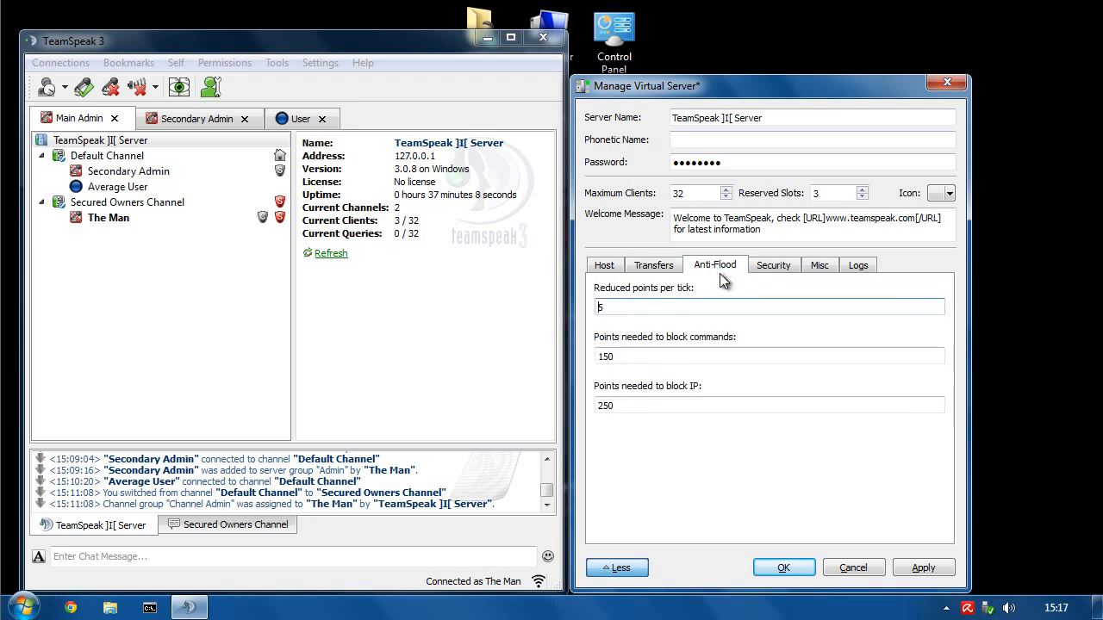
{"action": "double_click", "coordinate": [605, 356]}
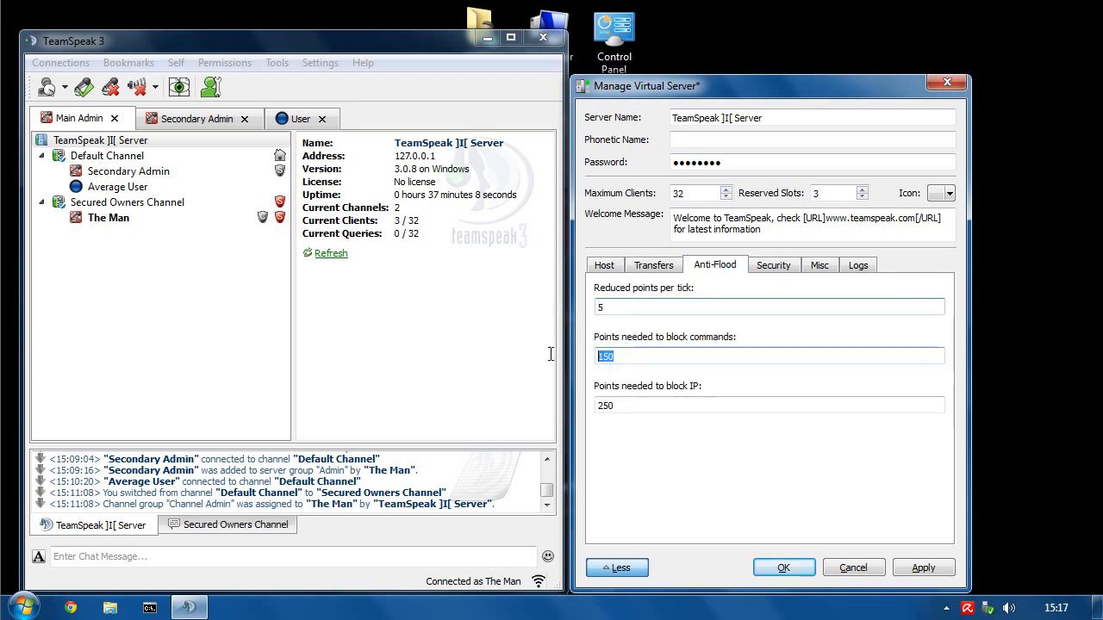
{"action": "double_click", "coordinate": [630, 405]}
{"action": "left_click", "coordinate": [640, 355]}
{"action": "left_click", "coordinate": [631, 307]}
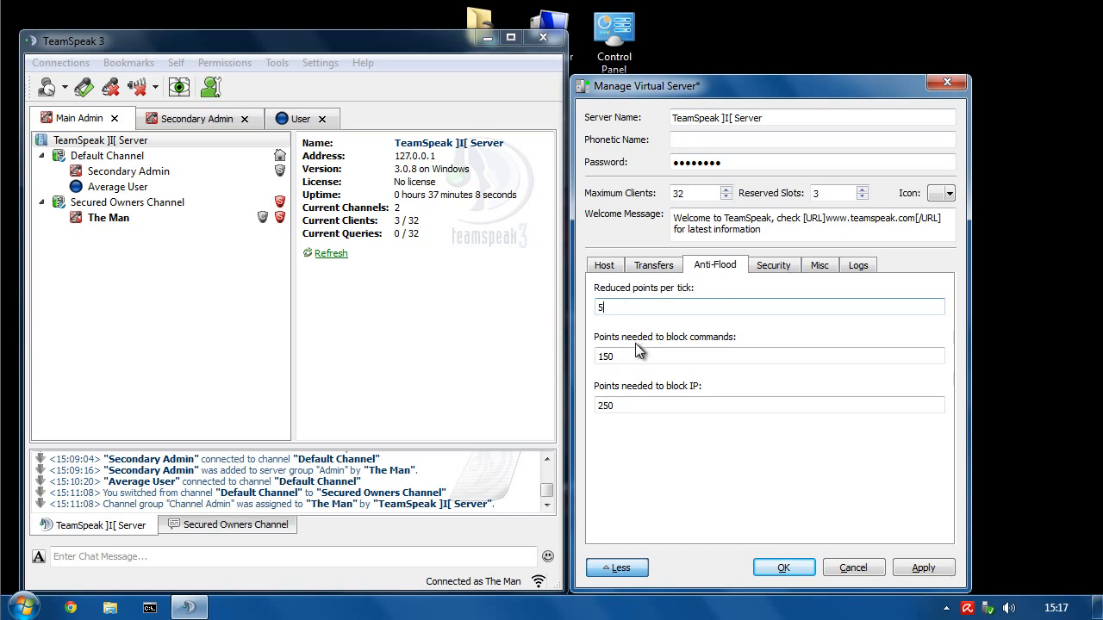
{"action": "left_click", "coordinate": [640, 407]}
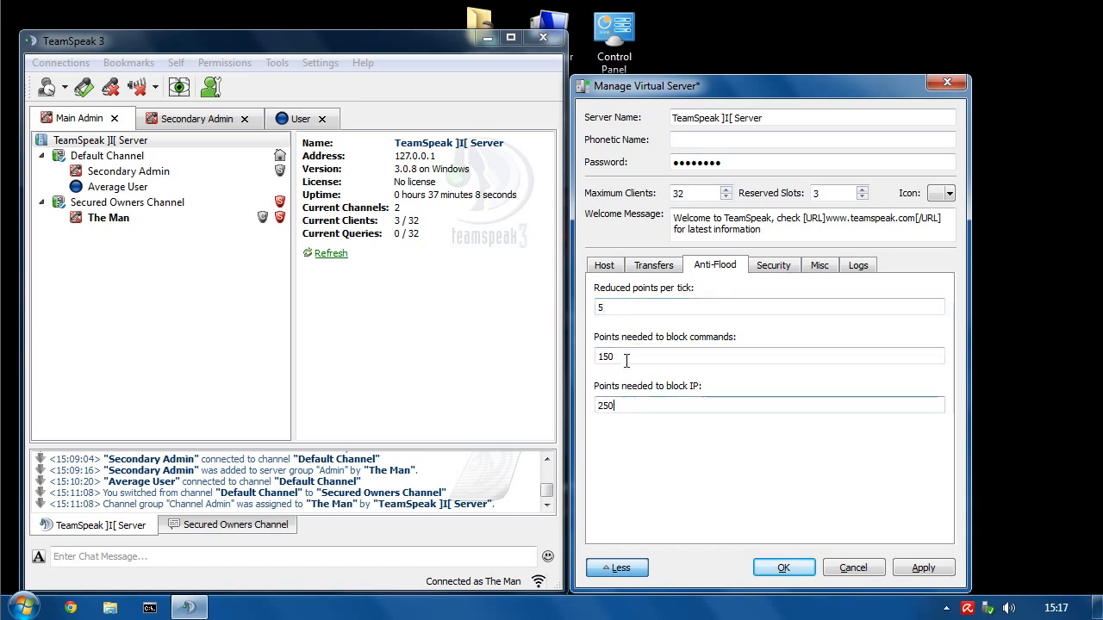
{"action": "left_click", "coordinate": [627, 358]}
{"action": "left_click", "coordinate": [620, 312]}
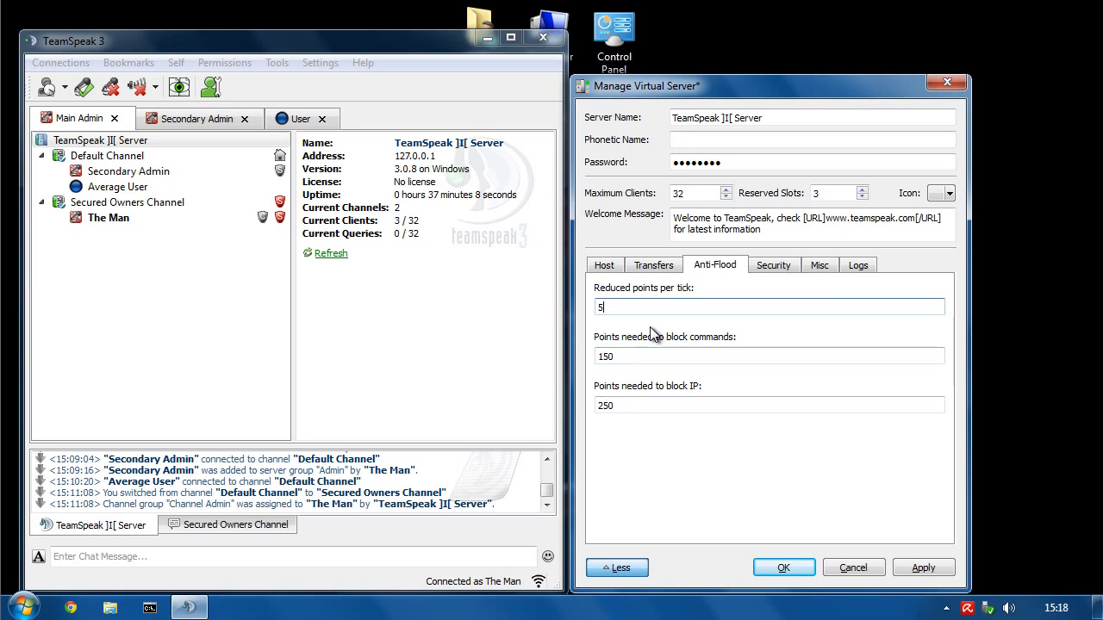
{"action": "left_click", "coordinate": [628, 353]}
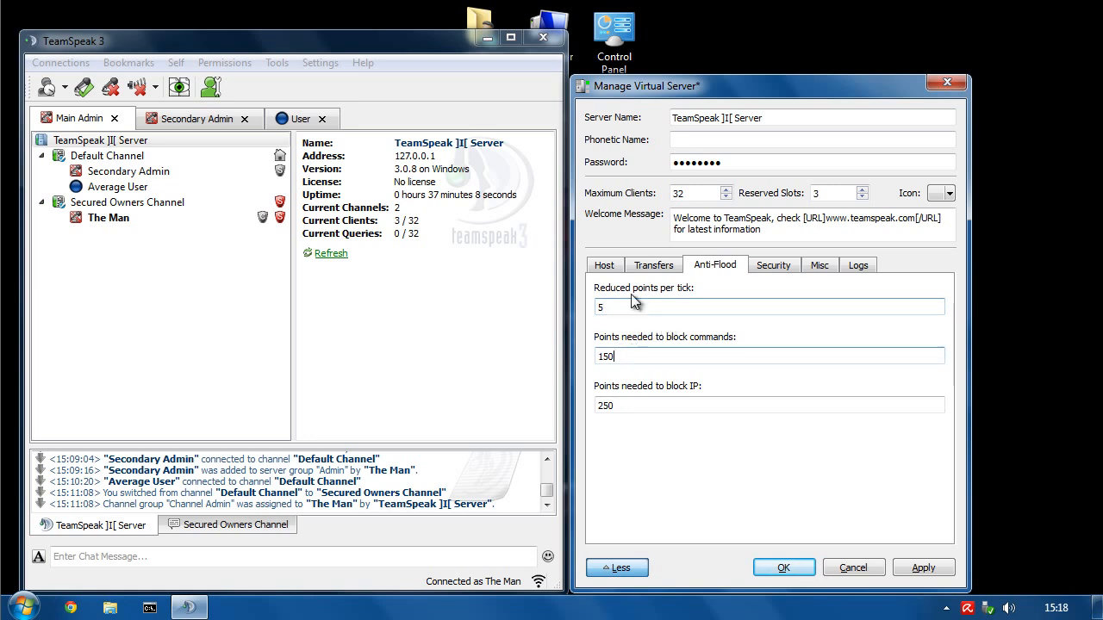
- Check the server's required security level of 8, then bring up the saved Identities list
{"action": "left_click", "coordinate": [773, 269]}
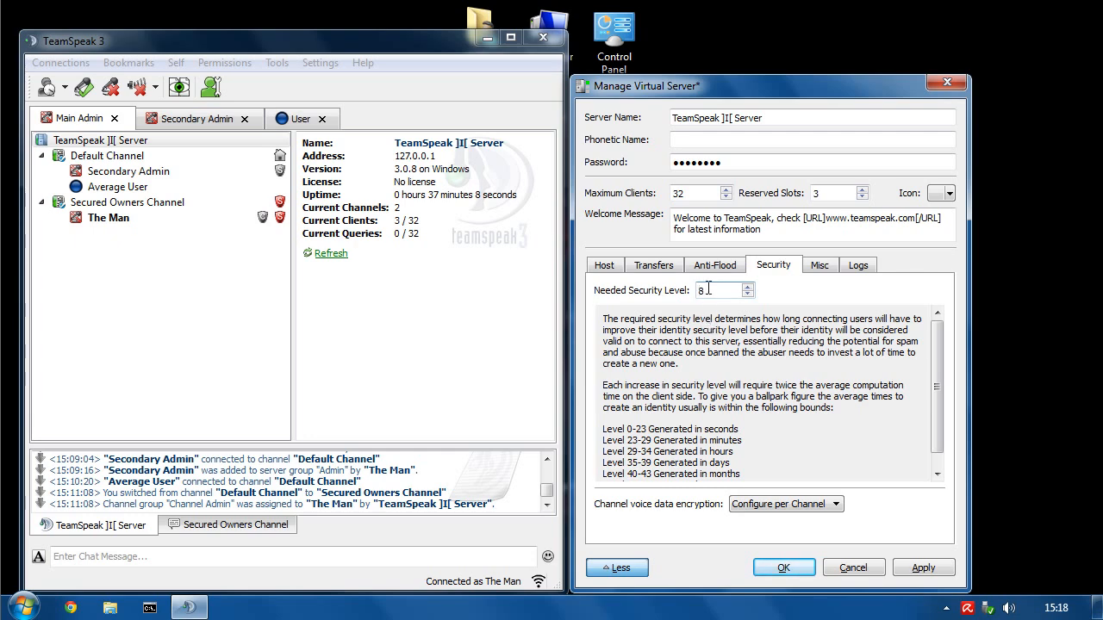
{"action": "left_click", "coordinate": [276, 64]}
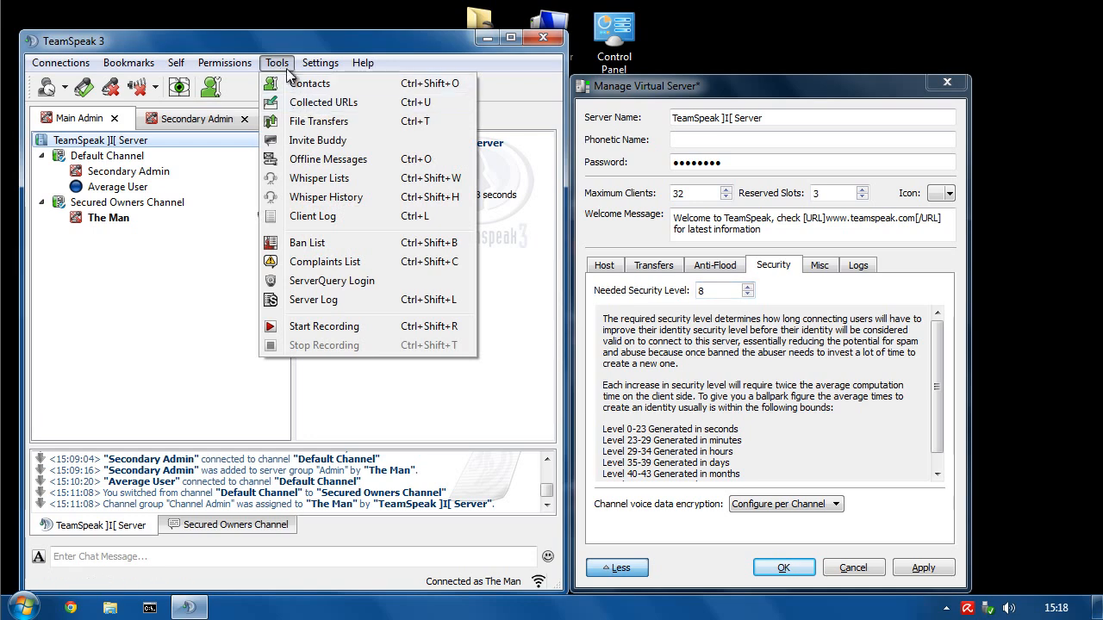
{"action": "mouse_move", "coordinate": [320, 63]}
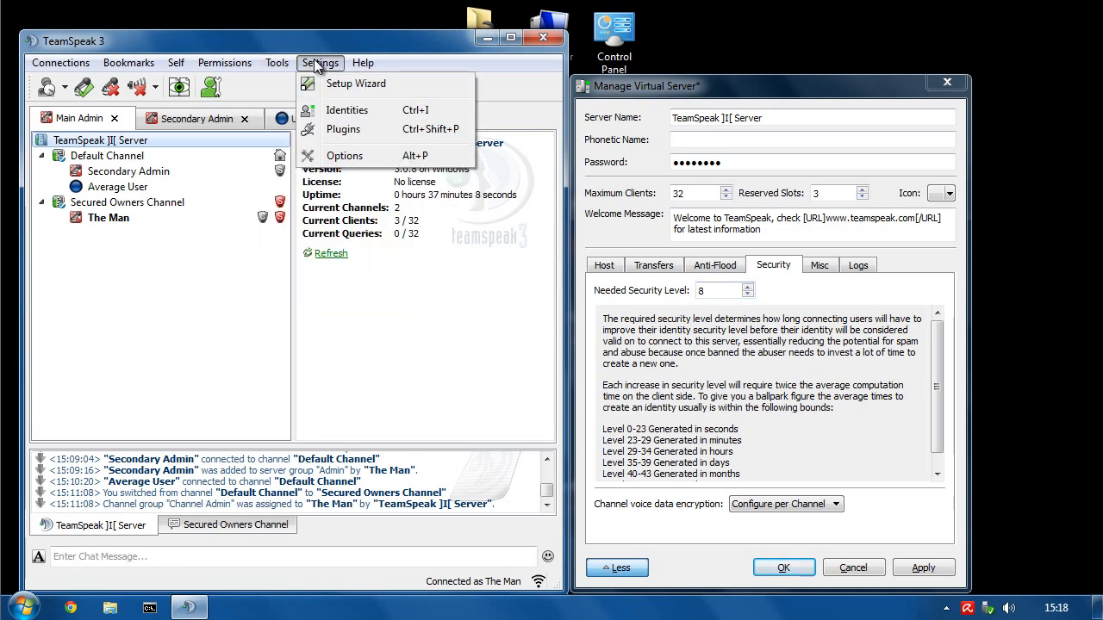
{"action": "left_click", "coordinate": [332, 116]}
- Compare the Default, New Admin and User identities' security levels, then show the Misc server settings
{"action": "left_click", "coordinate": [157, 226]}
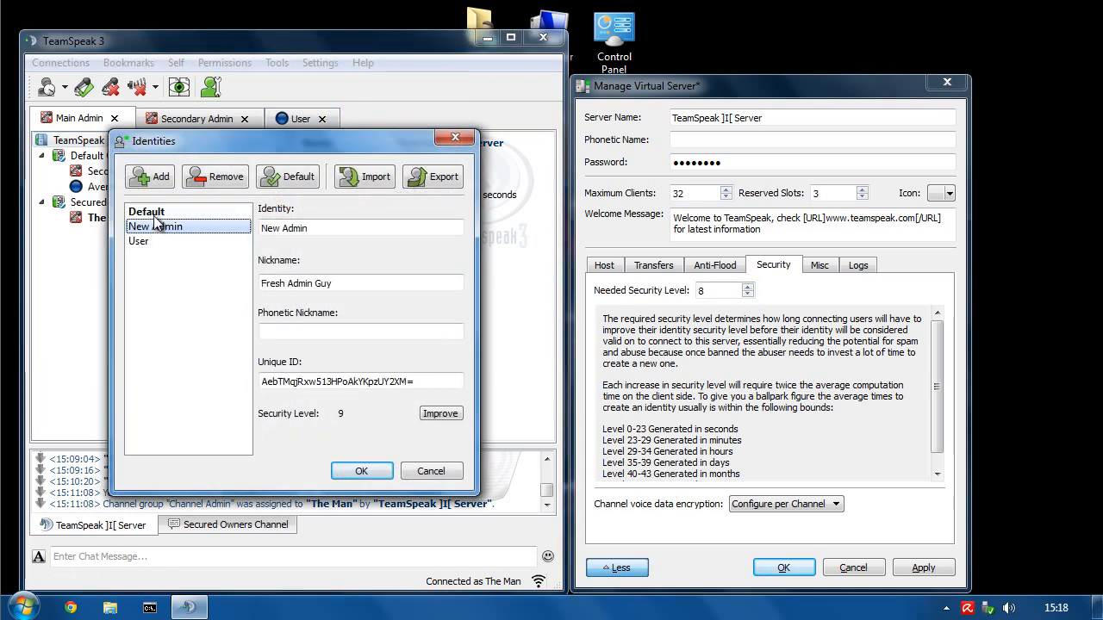
{"action": "left_click", "coordinate": [154, 214]}
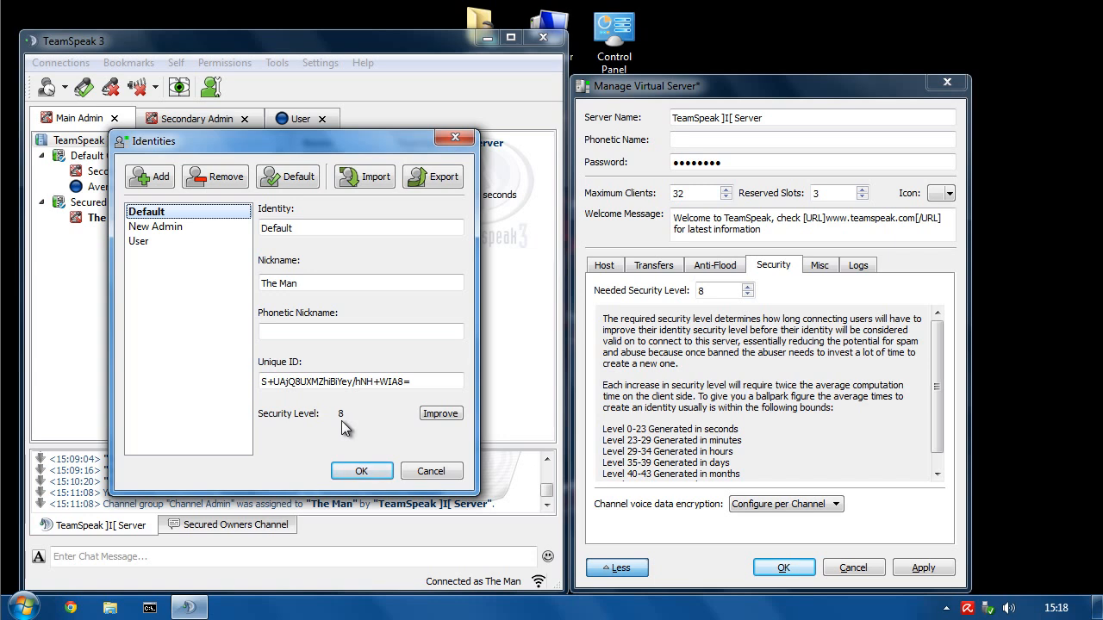
{"action": "left_click", "coordinate": [157, 226]}
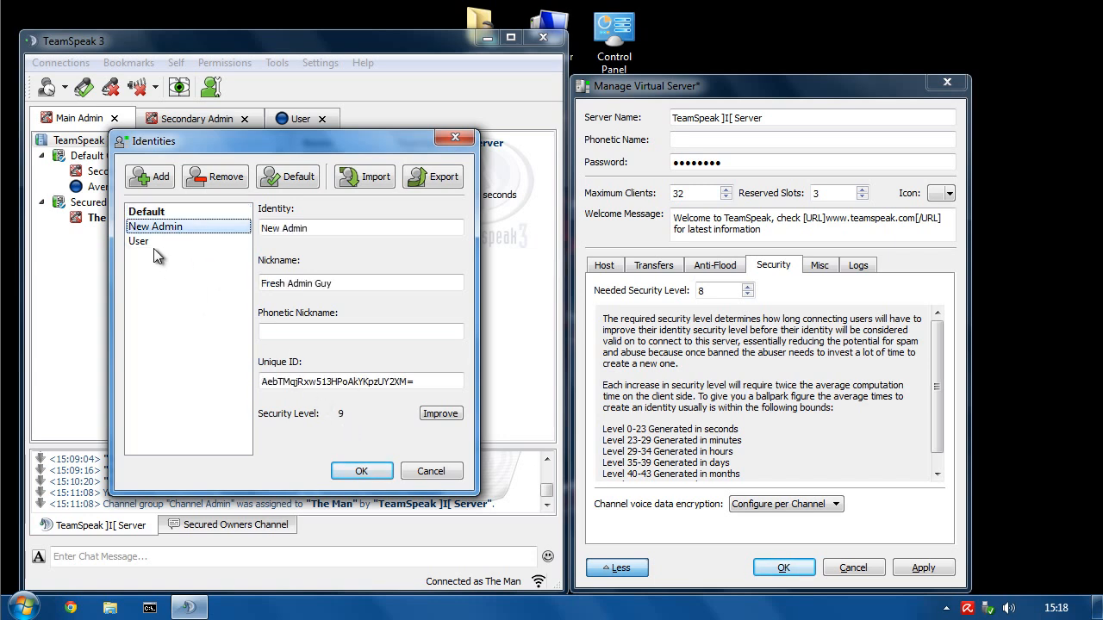
{"action": "left_click", "coordinate": [142, 241]}
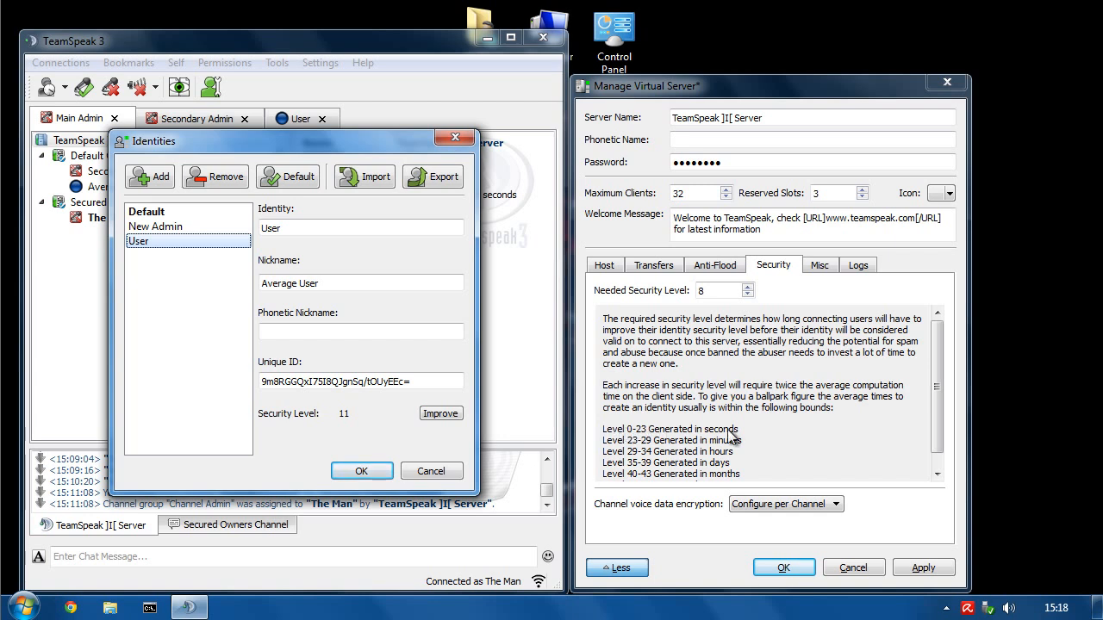
{"action": "left_click_drag", "start_coordinate": [937, 433], "coordinate": [940, 455]}
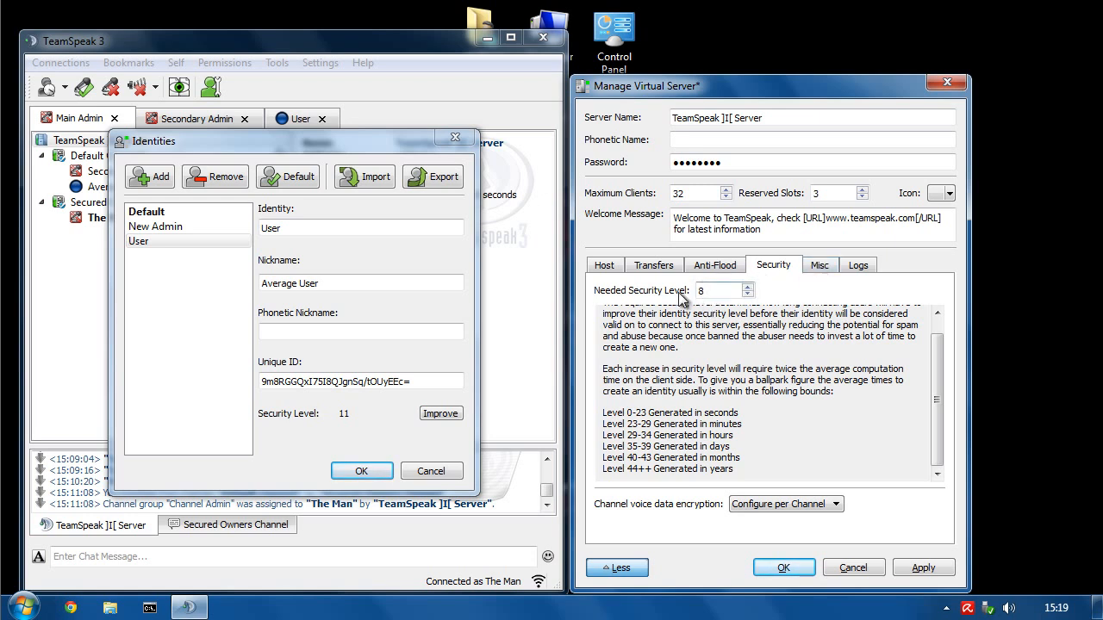
{"action": "left_click", "coordinate": [821, 266]}
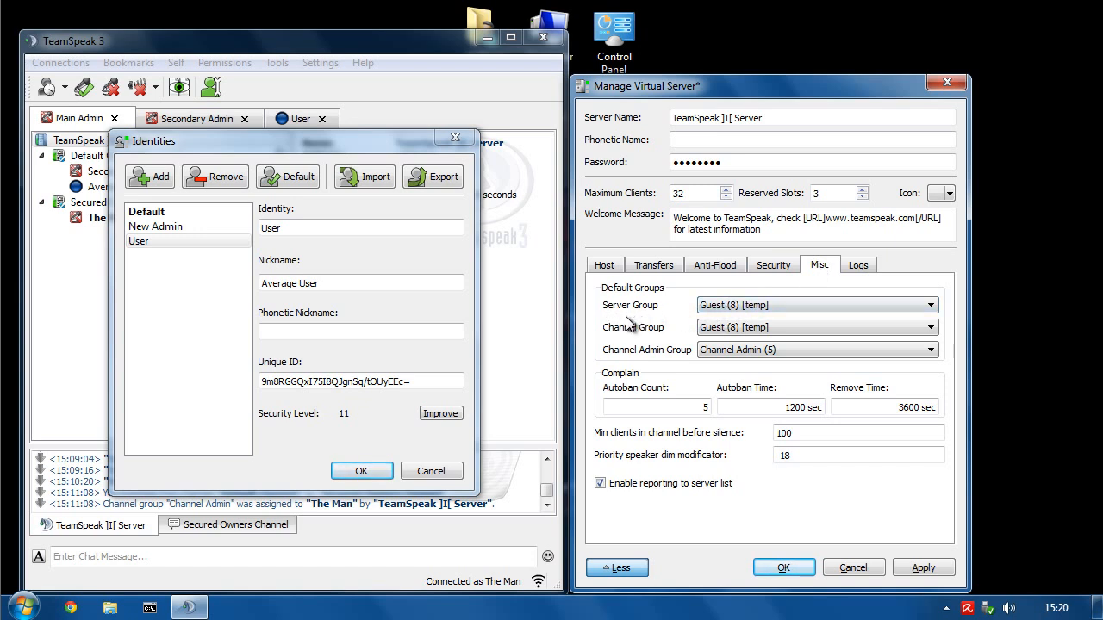
{"action": "left_click", "coordinate": [722, 307]}
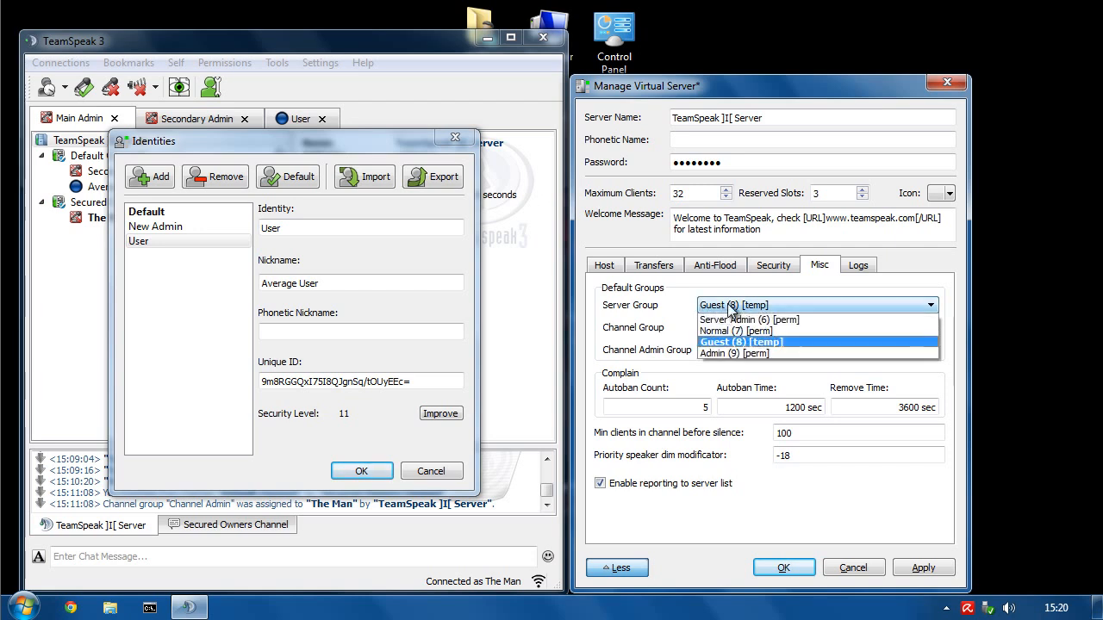
{"action": "left_click", "coordinate": [638, 333]}
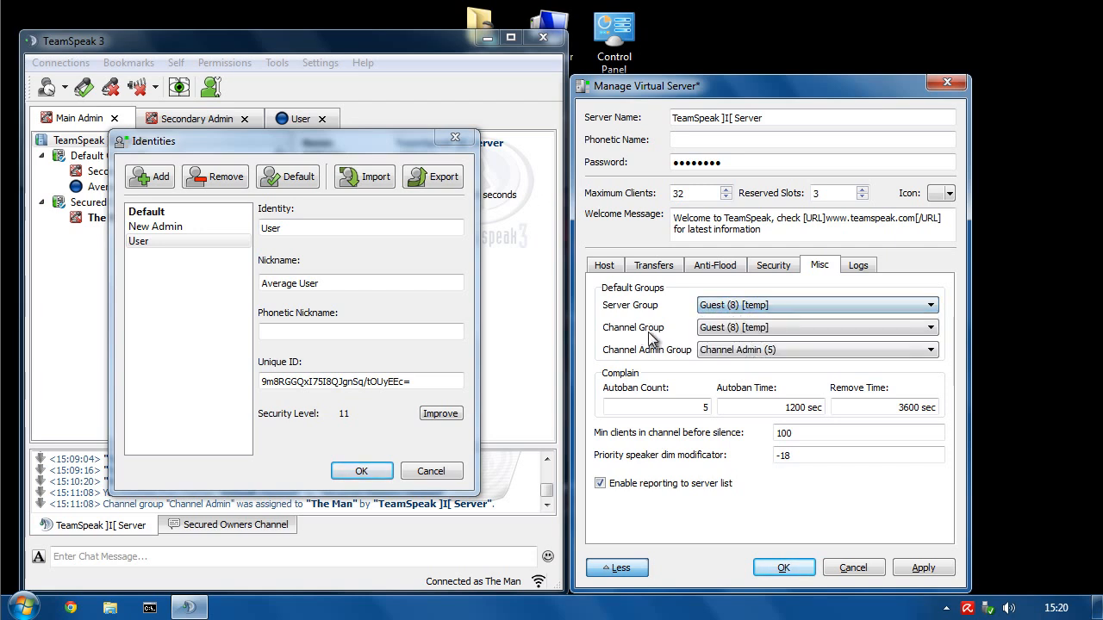
{"action": "left_click", "coordinate": [717, 338]}
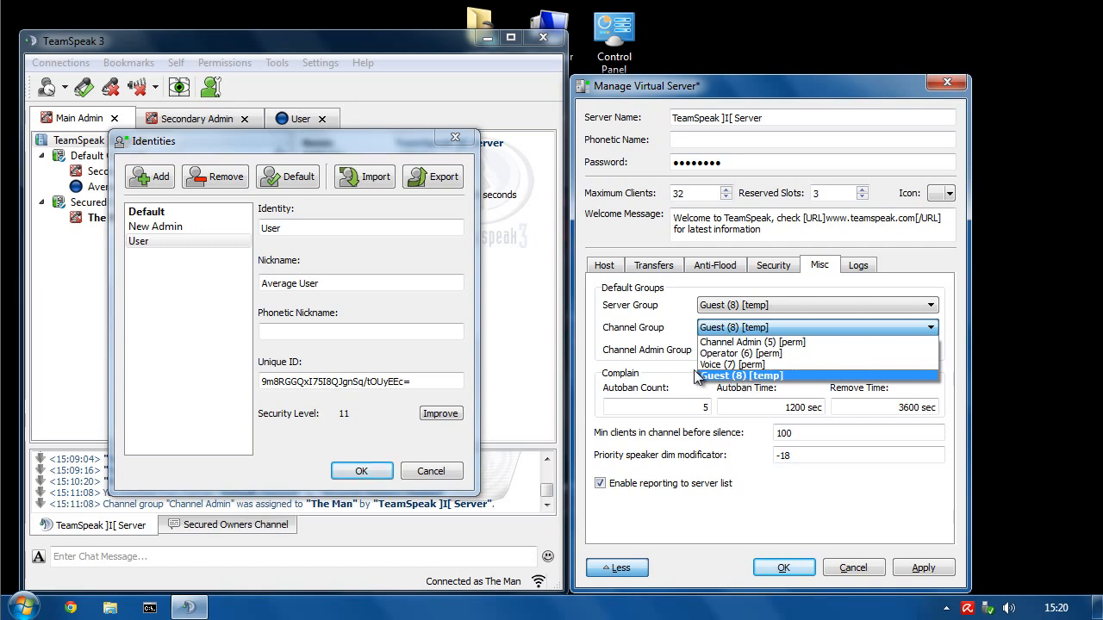
{"action": "left_click", "coordinate": [616, 359]}
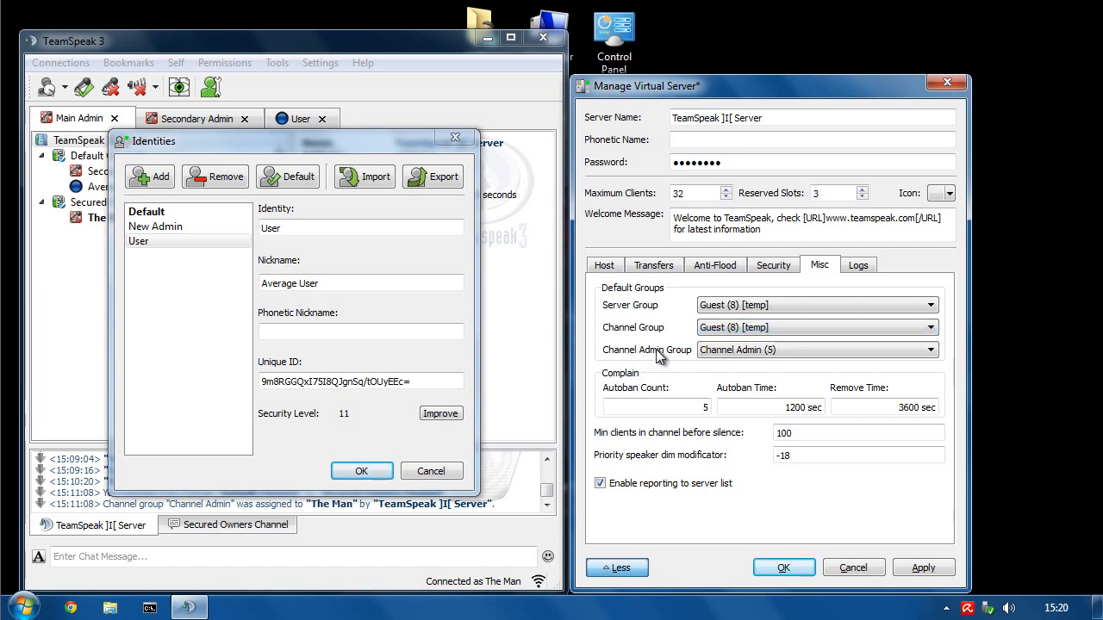
{"action": "left_click", "coordinate": [703, 334]}
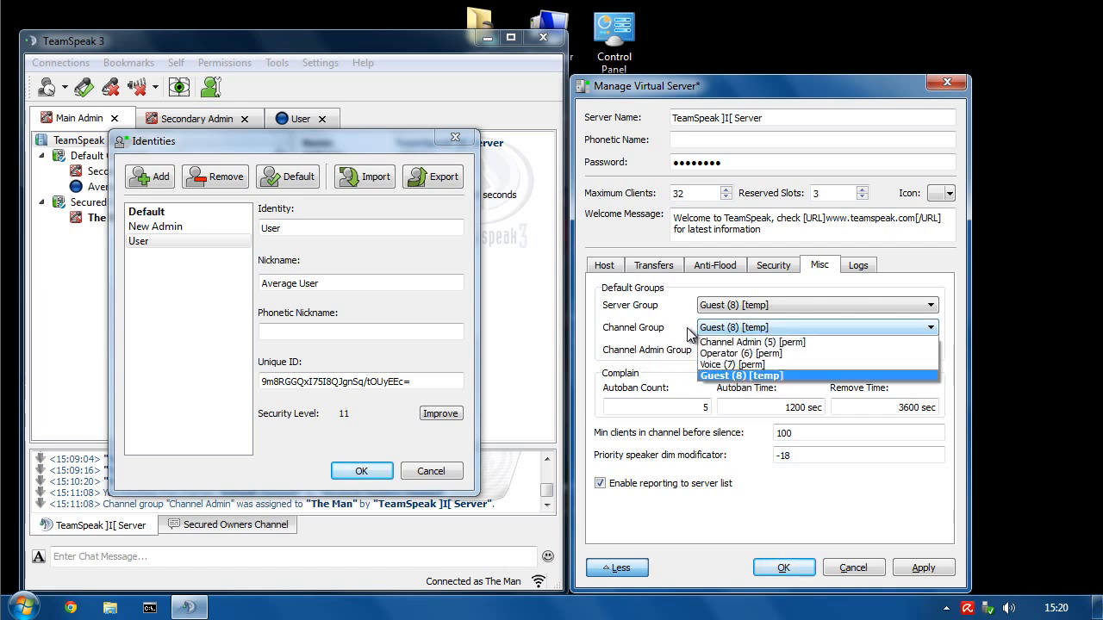
{"action": "left_click", "coordinate": [621, 336]}
{"action": "left_click", "coordinate": [747, 355]}
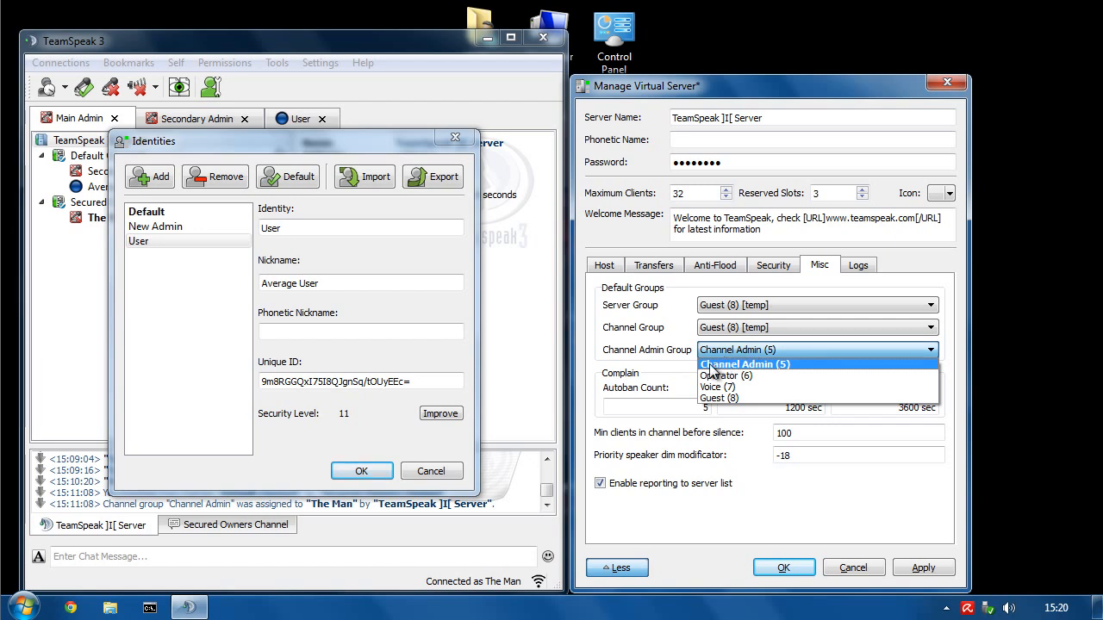
{"action": "left_click", "coordinate": [669, 328]}
{"action": "left_click", "coordinate": [711, 329]}
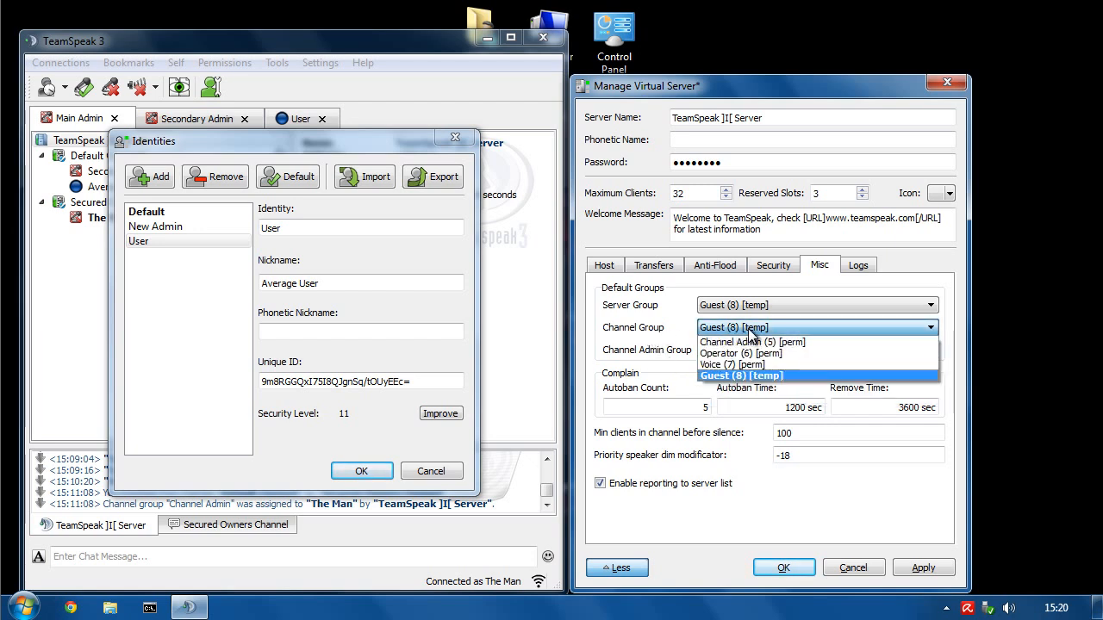
{"action": "left_click", "coordinate": [634, 334]}
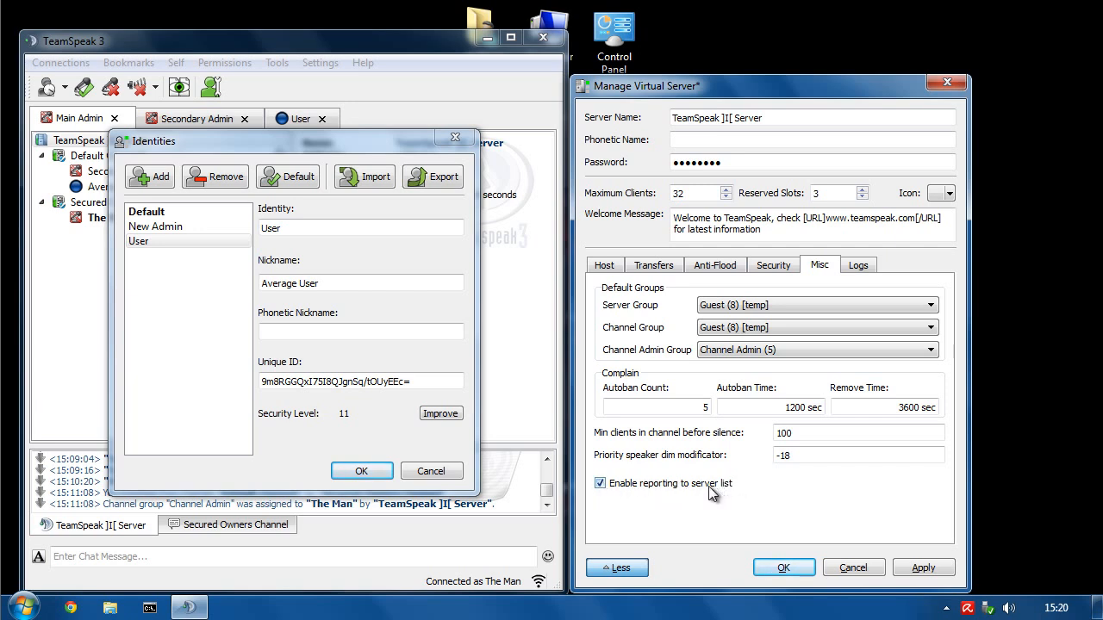
- Replace the virtual server's name with 'DBD Clan Server'
{"action": "triple_click", "coordinate": [810, 117]}
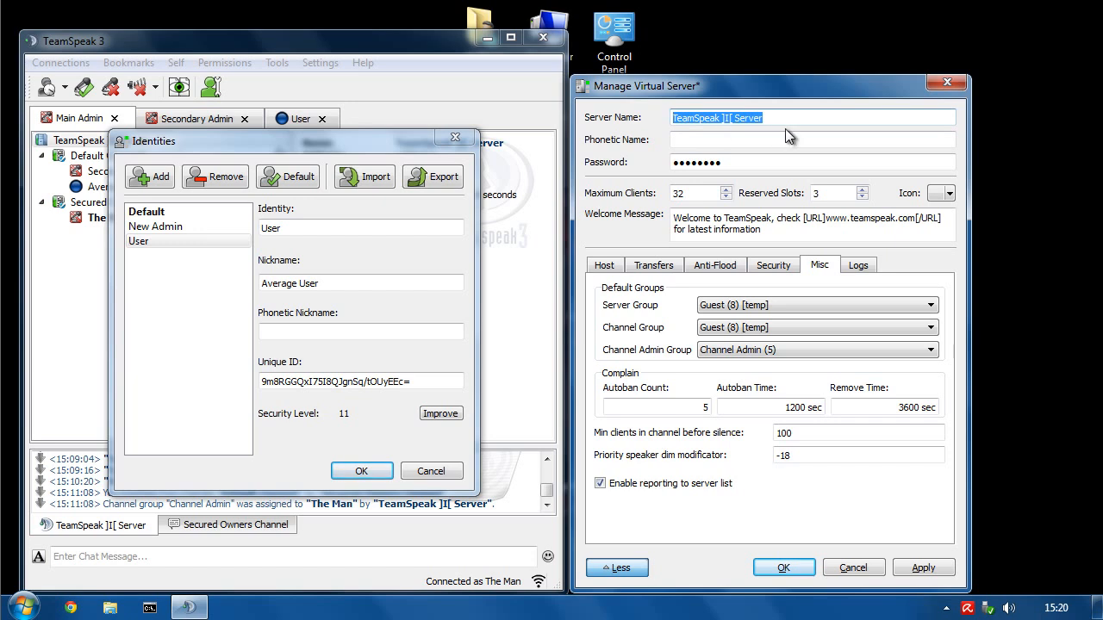
{"action": "type", "text": "DBD "}
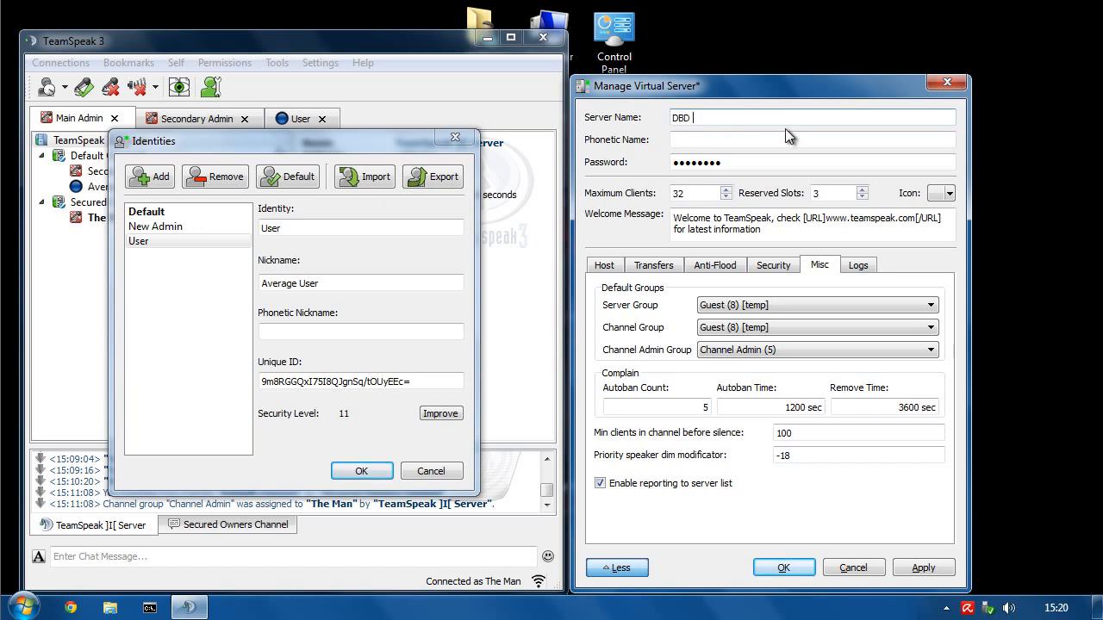
{"action": "type", "text": "Clan Server"}
{"action": "left_click", "coordinate": [62, 64]}
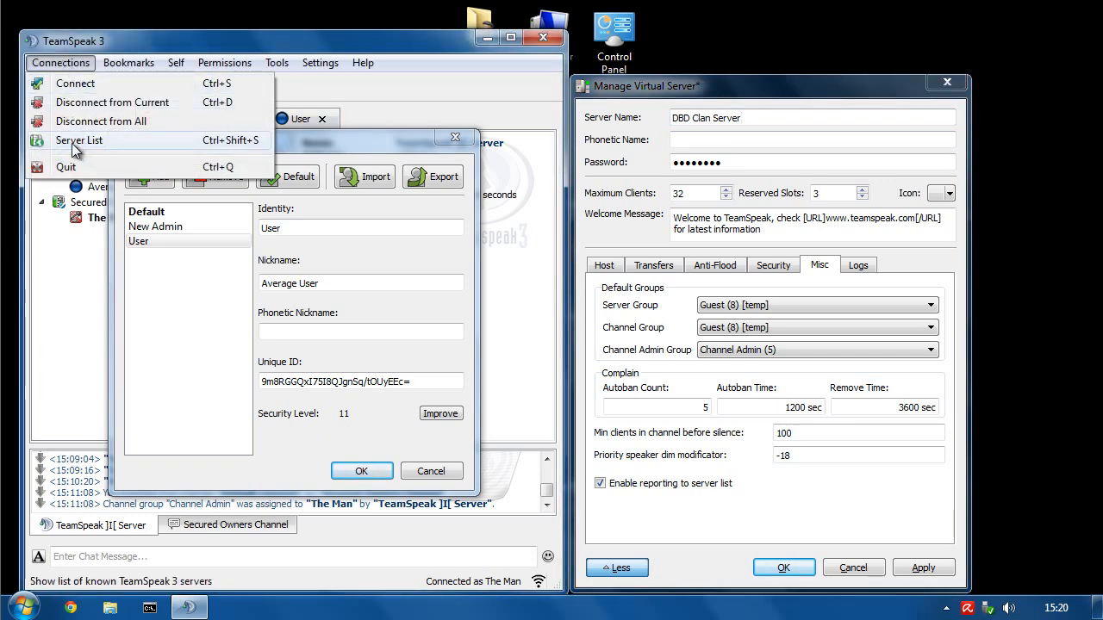
{"action": "left_click", "coordinate": [82, 140]}
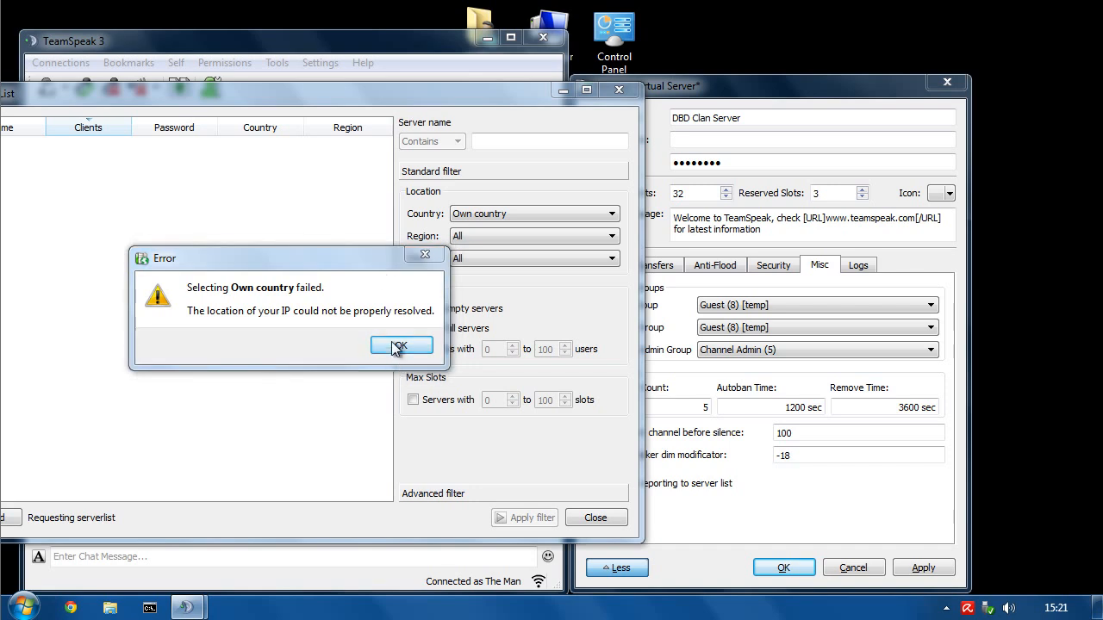
{"action": "left_click", "coordinate": [397, 344]}
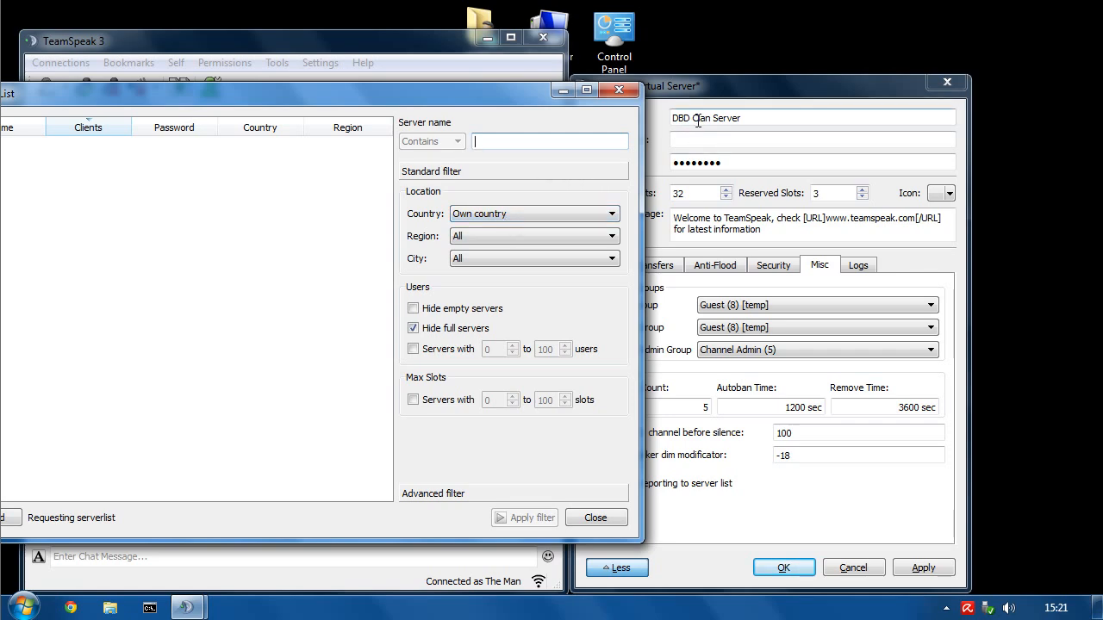
{"action": "left_click", "coordinate": [619, 89]}
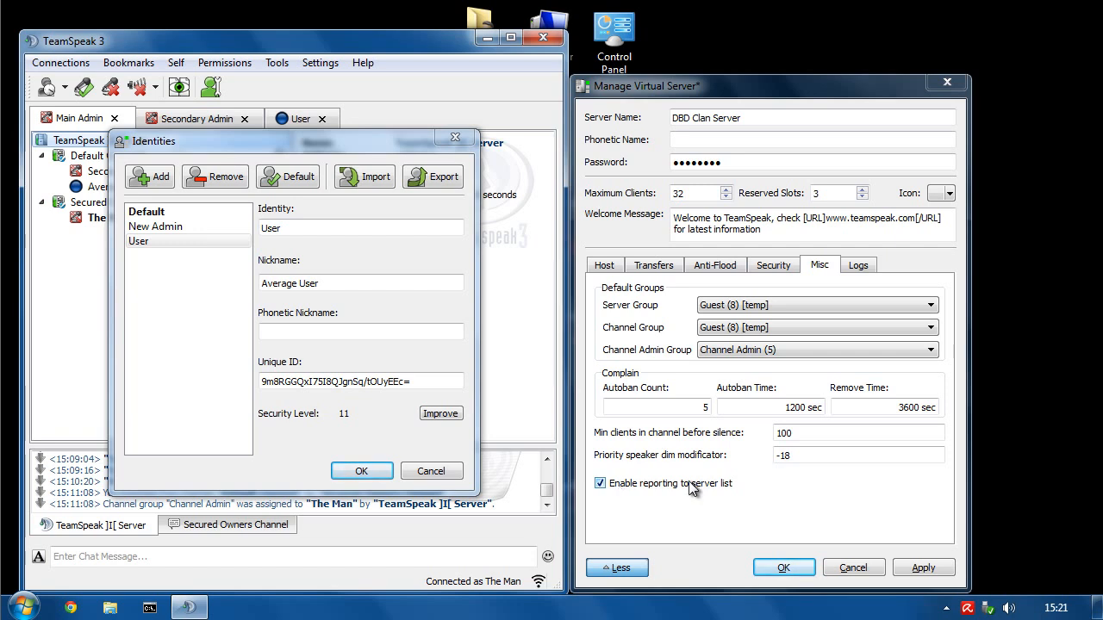
- Enable logging for clients, channels, server, ServerQuery and file transfers
{"action": "left_click", "coordinate": [858, 266]}
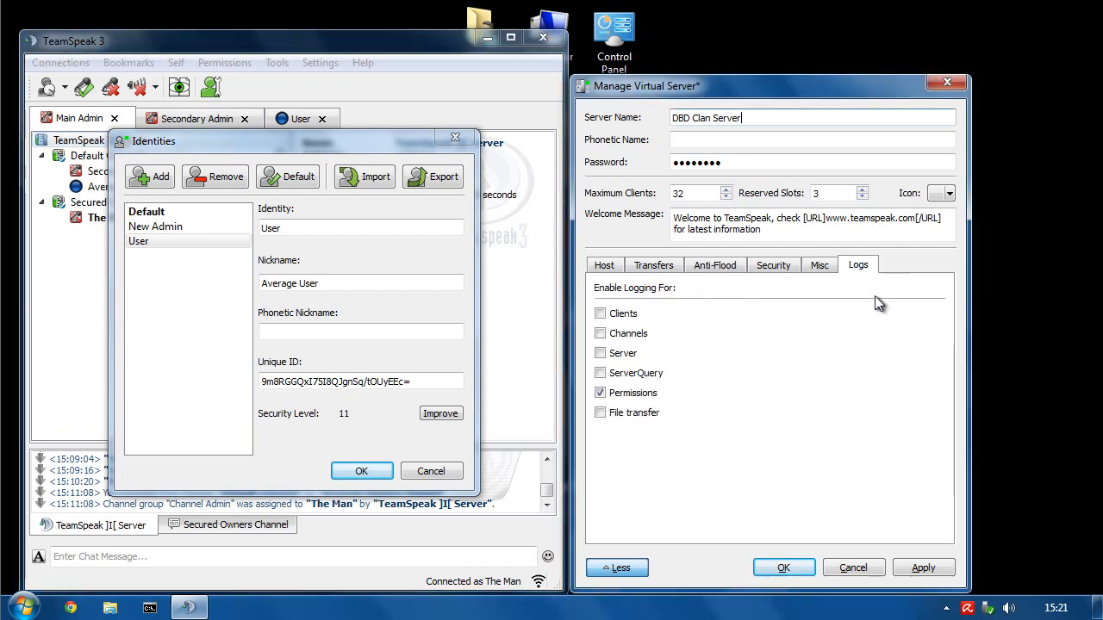
{"action": "left_click", "coordinate": [618, 313]}
{"action": "left_click", "coordinate": [627, 337]}
{"action": "left_click", "coordinate": [622, 355]}
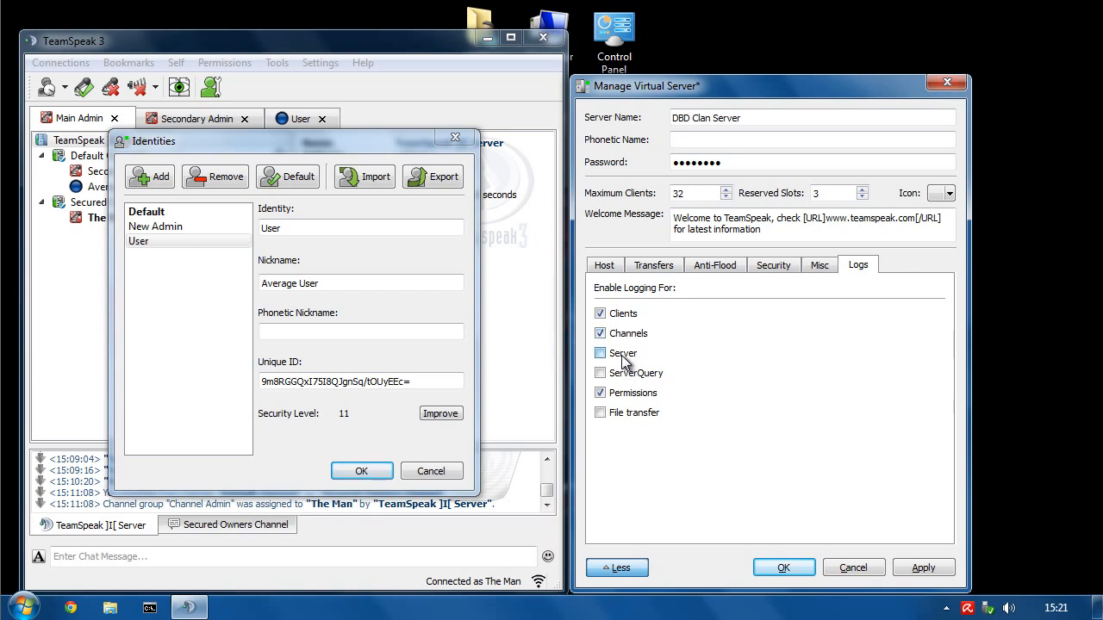
{"action": "left_click", "coordinate": [622, 374]}
{"action": "left_click", "coordinate": [623, 412]}
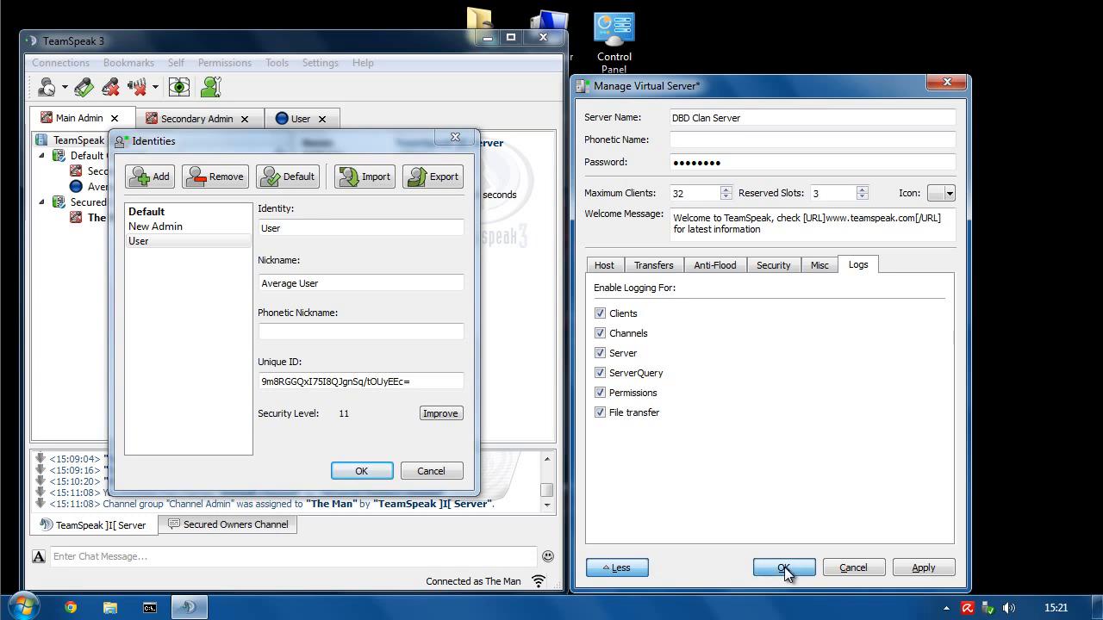
- Clear the server password, save the server settings, and close the Identities list
{"action": "left_click_drag", "start_coordinate": [728, 162], "coordinate": [513, 201]}
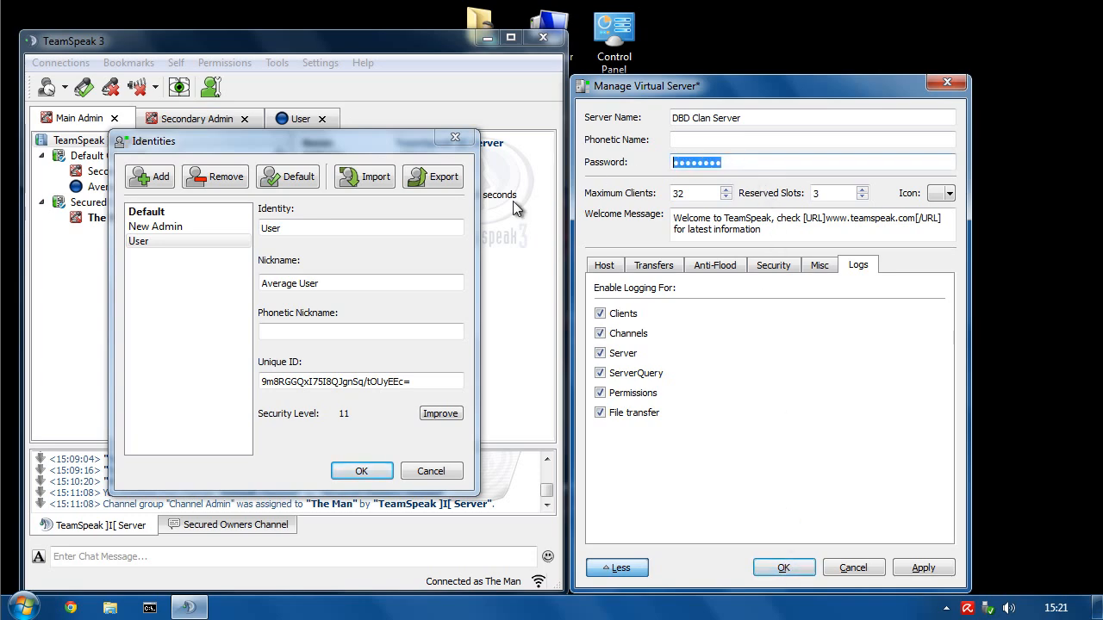
{"action": "key", "text": "BackSpace"}
{"action": "left_click", "coordinate": [780, 562]}
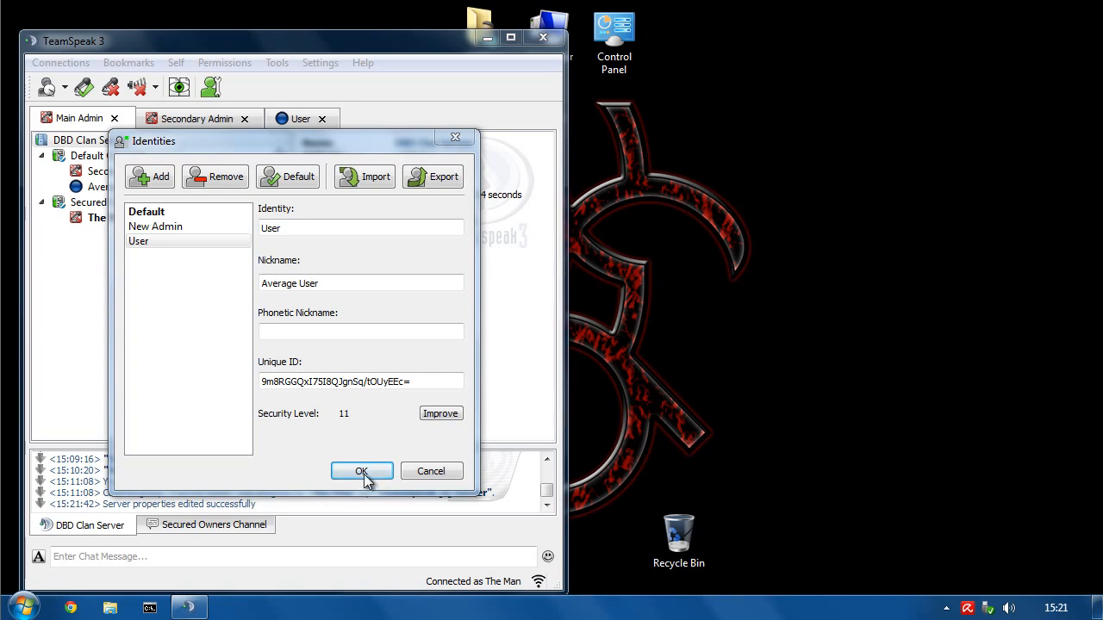
{"action": "left_click", "coordinate": [430, 473]}
{"action": "left_click", "coordinate": [226, 64]}
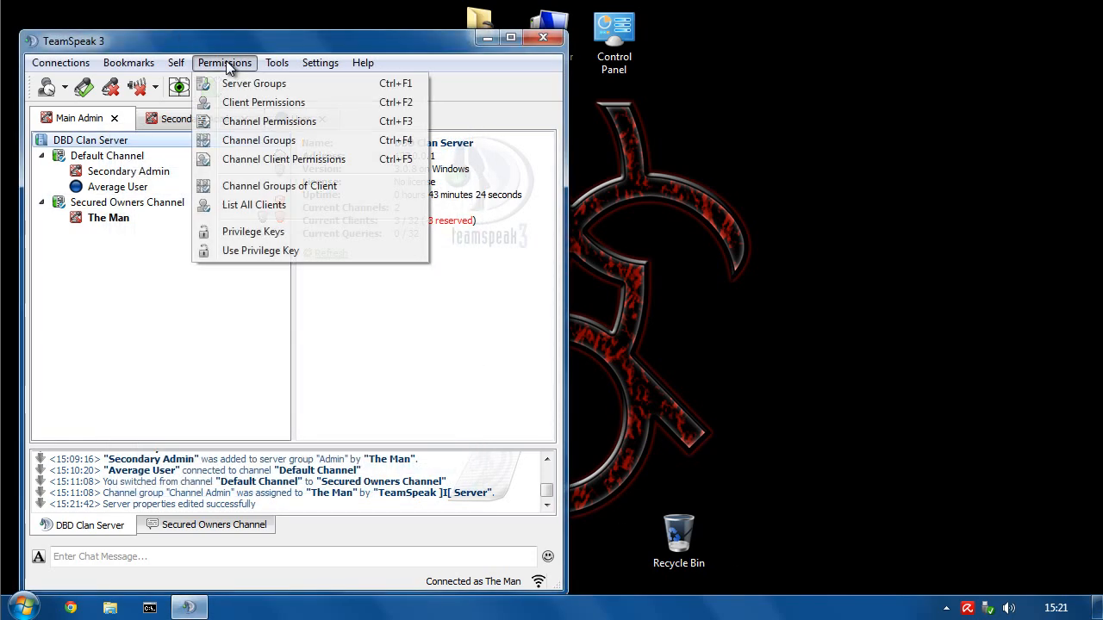
{"action": "left_click", "coordinate": [278, 57]}
{"action": "left_click", "coordinate": [275, 62]}
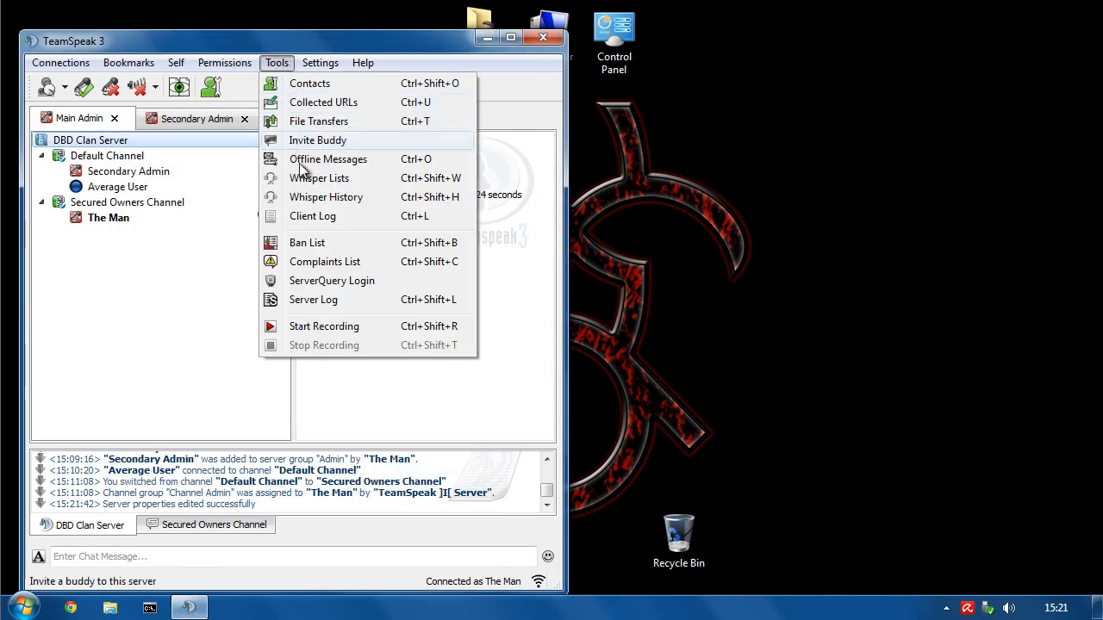
- Read the permission-change entries such as 14:04:40 in the Server Log, then close it
{"action": "left_click", "coordinate": [319, 299]}
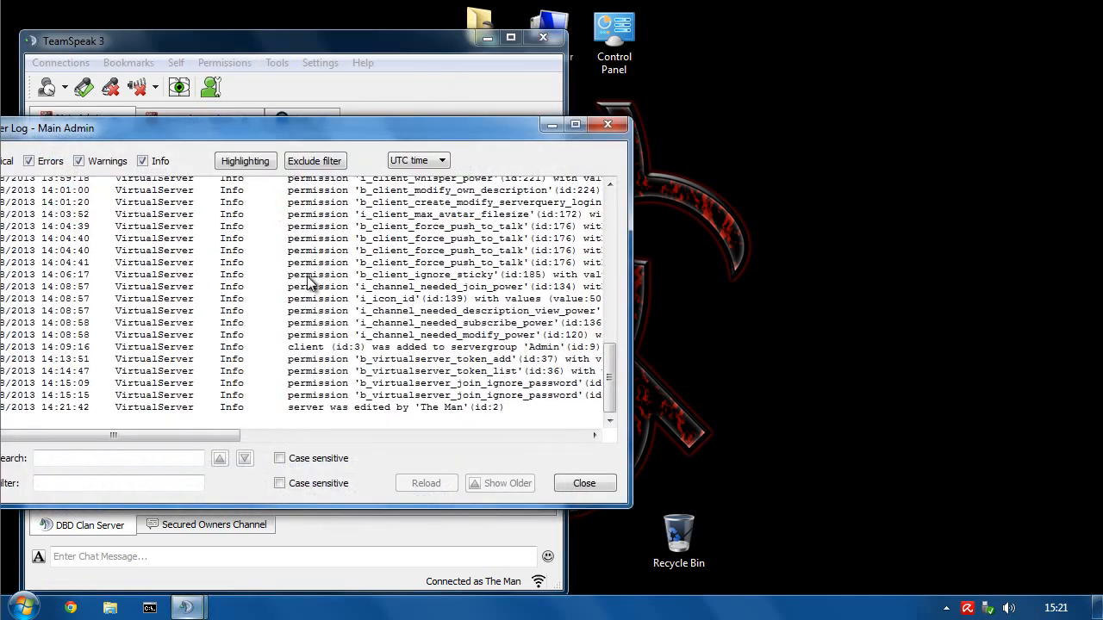
{"action": "left_click", "coordinate": [379, 250]}
{"action": "left_click_drag", "start_coordinate": [629, 178], "coordinate": [924, 195]}
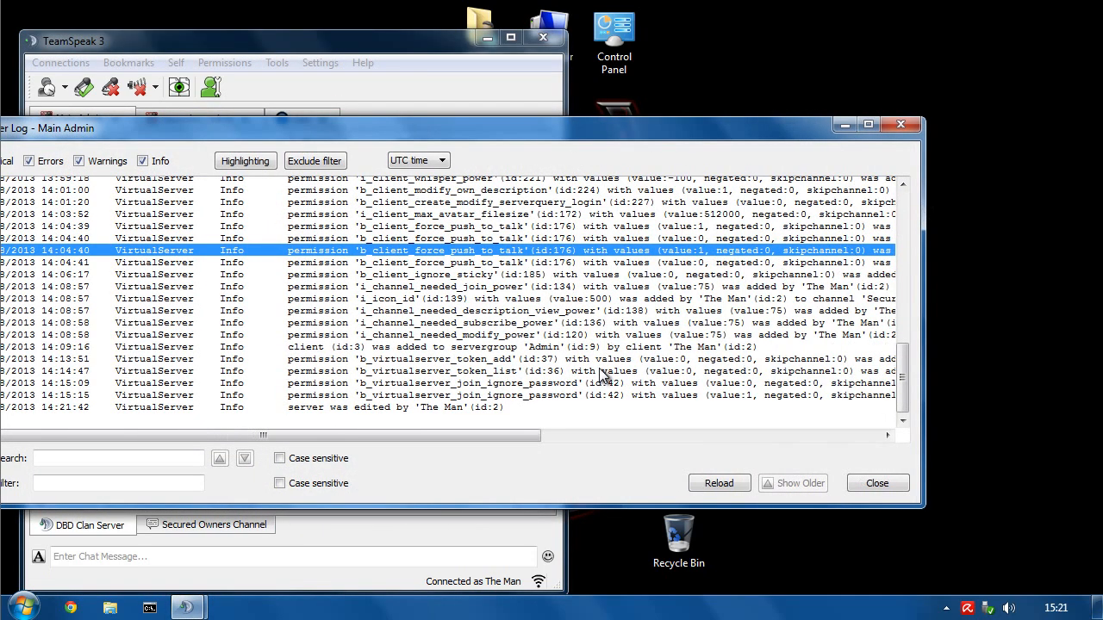
{"action": "scroll", "coordinate": [601, 376], "scroll_direction": "up", "scroll_amount": 8}
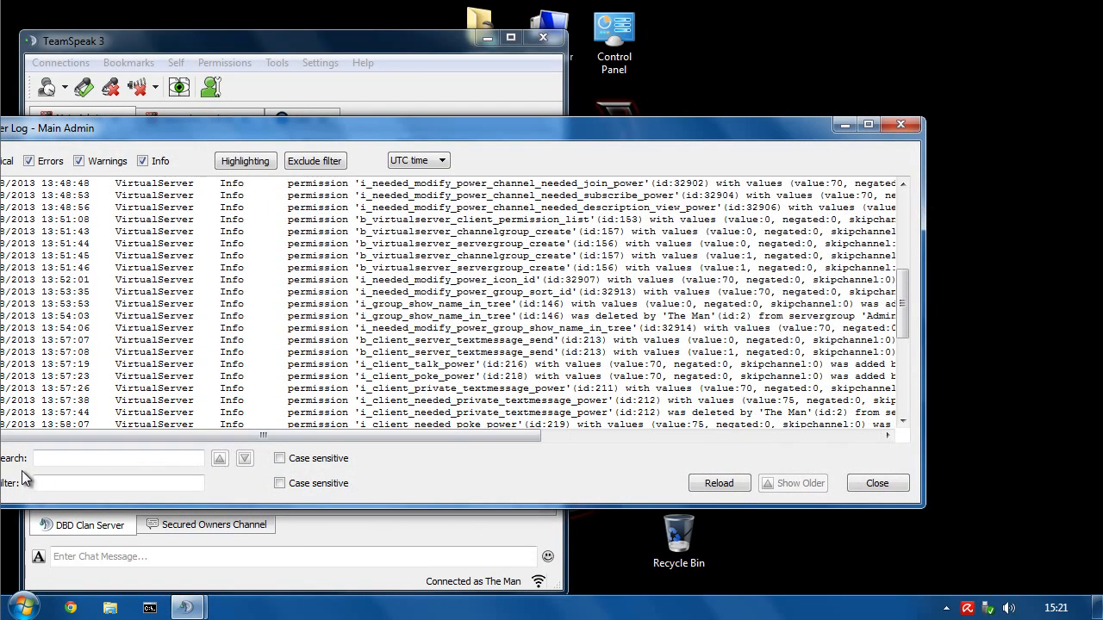
{"action": "left_click_drag", "start_coordinate": [207, 136], "coordinate": [248, 135]}
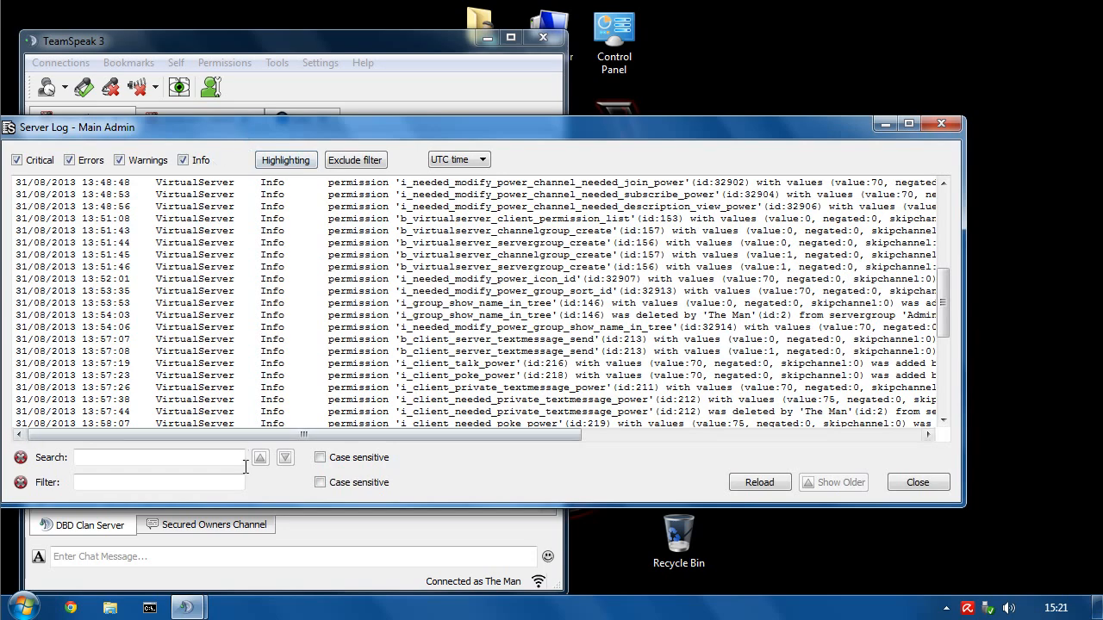
{"action": "left_click", "coordinate": [545, 305]}
{"action": "scroll", "coordinate": [543, 344], "scroll_direction": "up", "scroll_amount": 8}
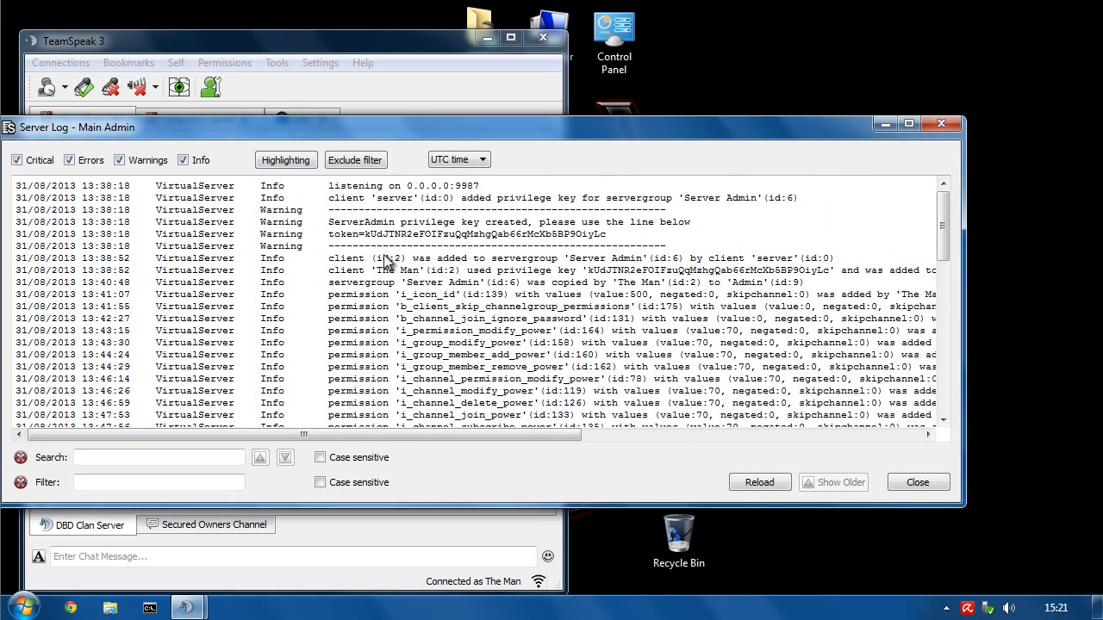
{"action": "scroll", "coordinate": [641, 362], "scroll_direction": "down", "scroll_amount": 12}
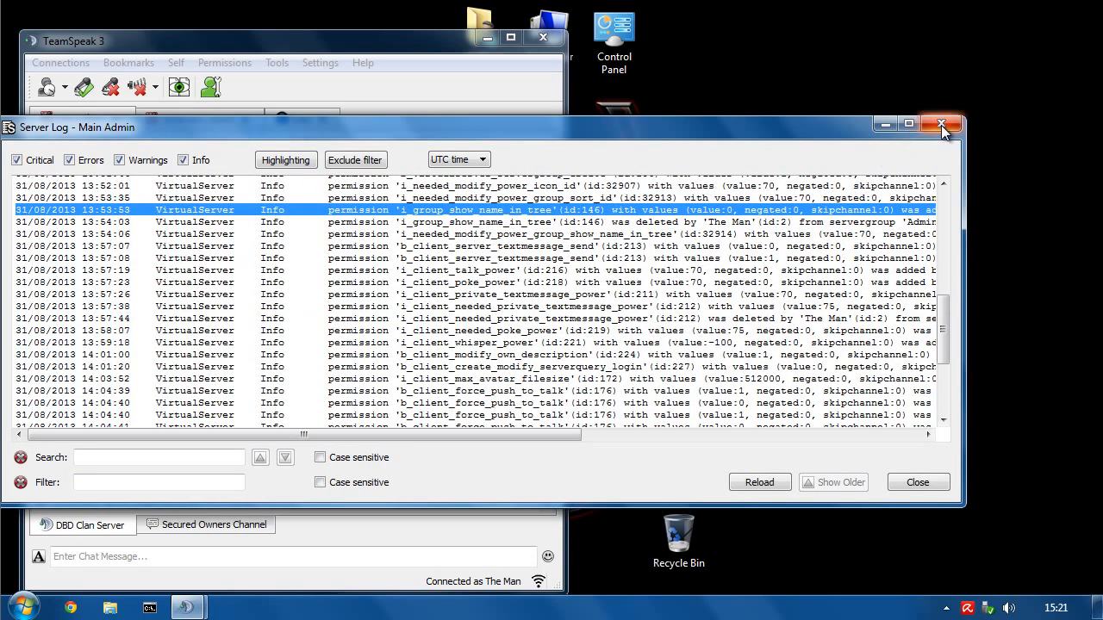
{"action": "left_click", "coordinate": [941, 125]}
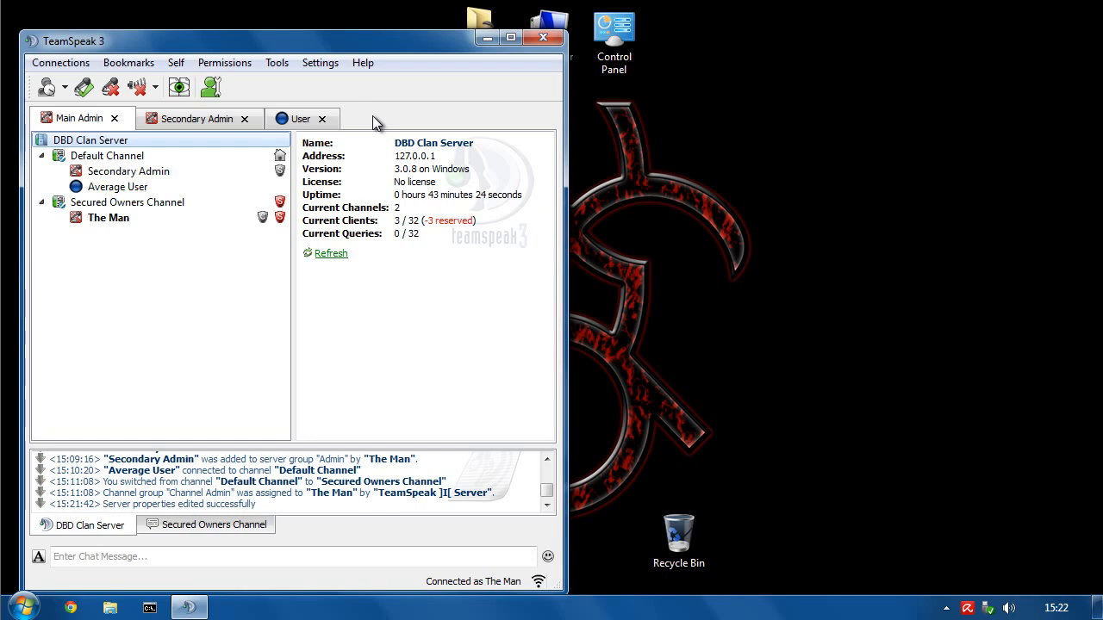
{"action": "left_click", "coordinate": [207, 63]}
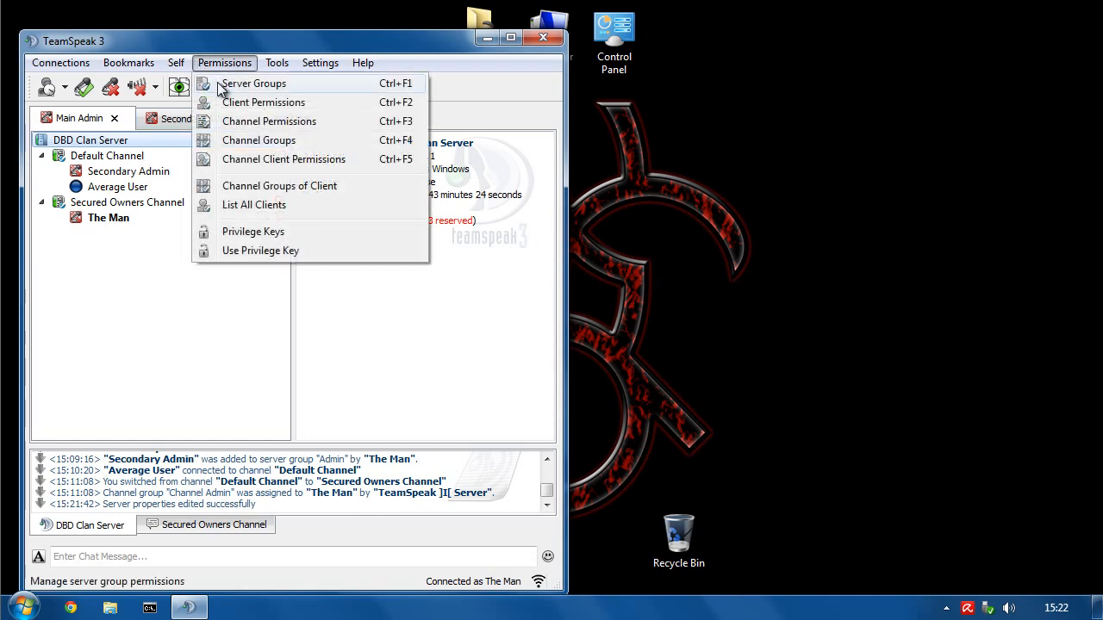
- Glance at Server Groups, then disconnect and close the Secondary Admin and User connections
{"action": "left_click", "coordinate": [220, 81]}
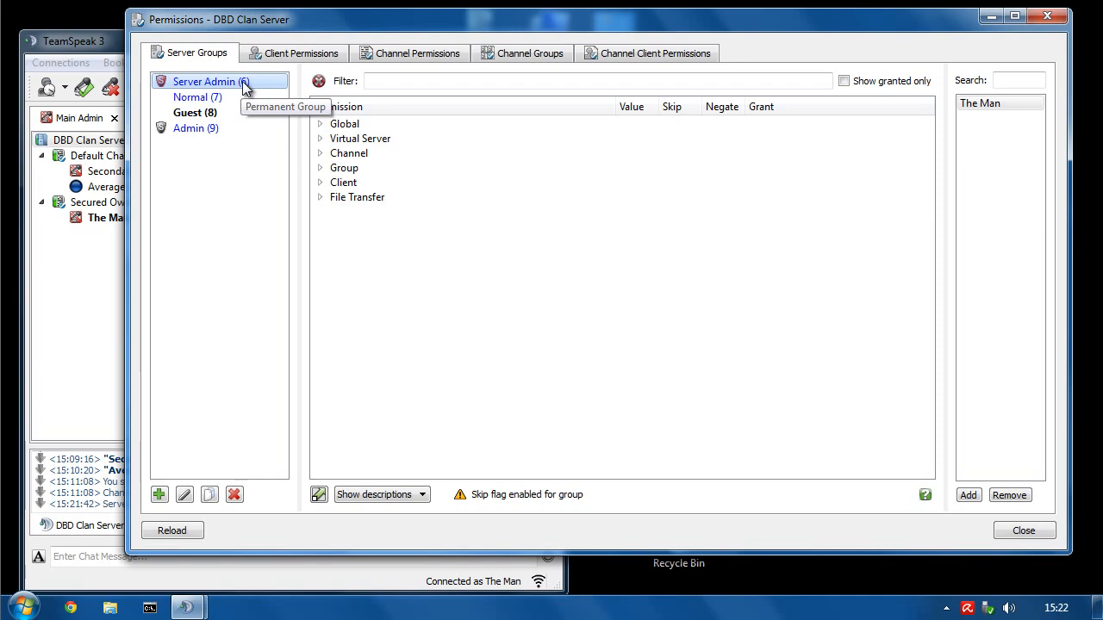
{"action": "left_click", "coordinate": [1043, 17]}
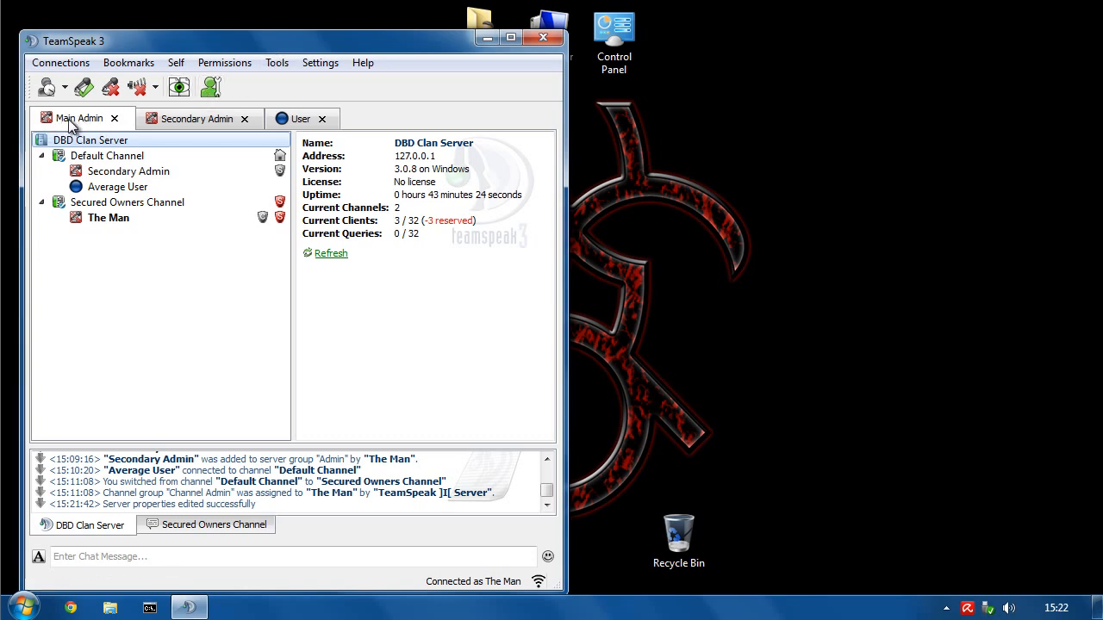
{"action": "middle_click", "coordinate": [200, 119]}
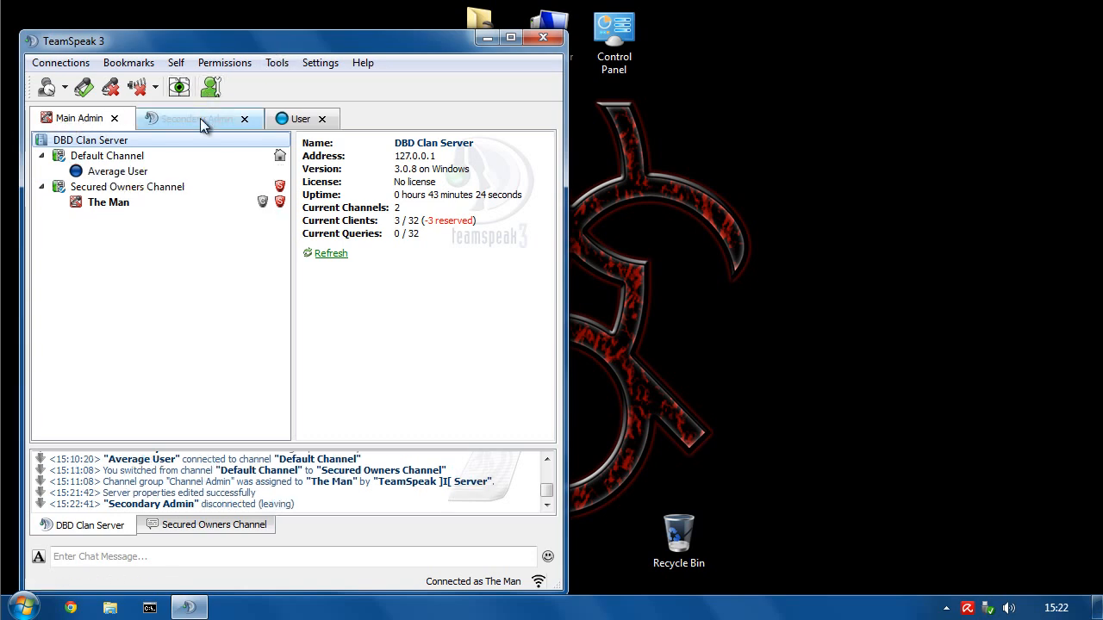
{"action": "left_click", "coordinate": [244, 122]}
{"action": "left_click", "coordinate": [201, 119]}
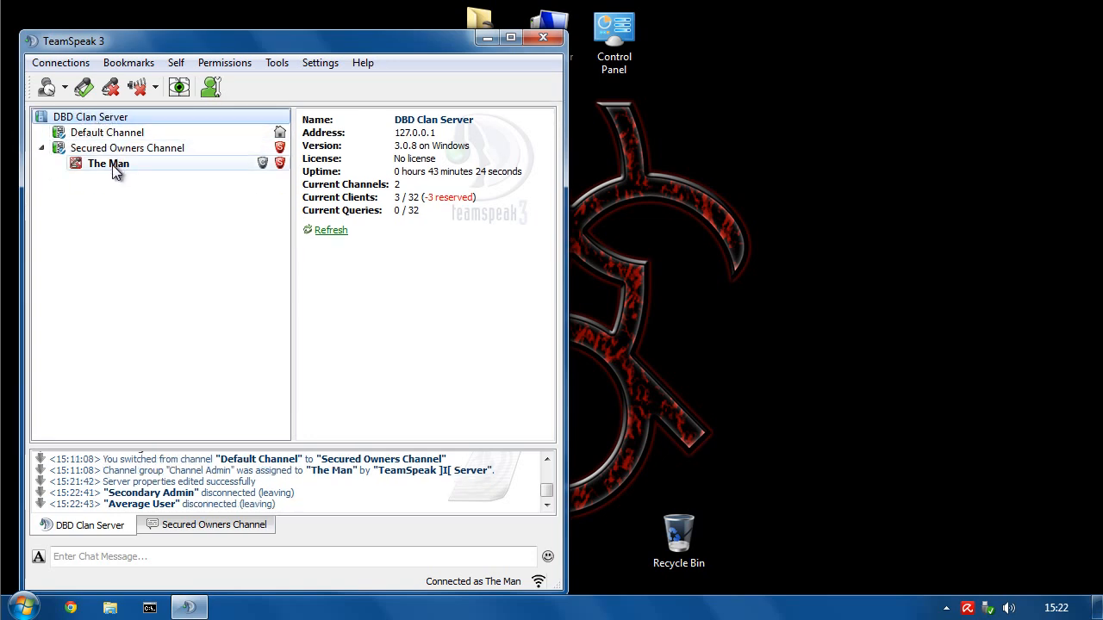
- Open The Man's client permissions and expand the Group > Modify permissions
{"action": "right_click", "coordinate": [112, 164]}
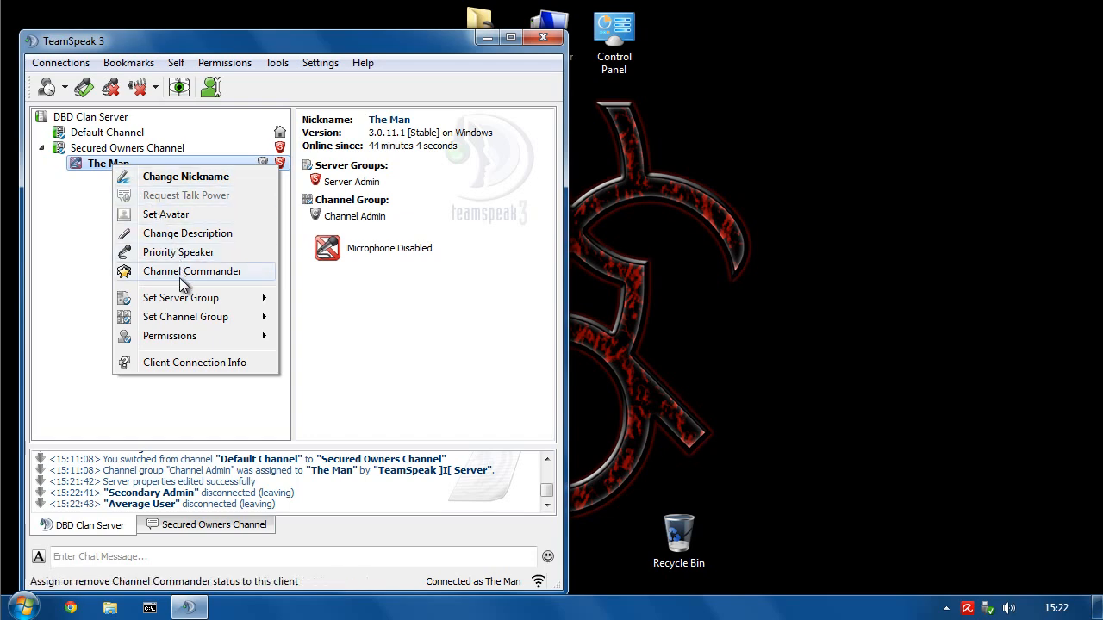
{"action": "mouse_move", "coordinate": [179, 342]}
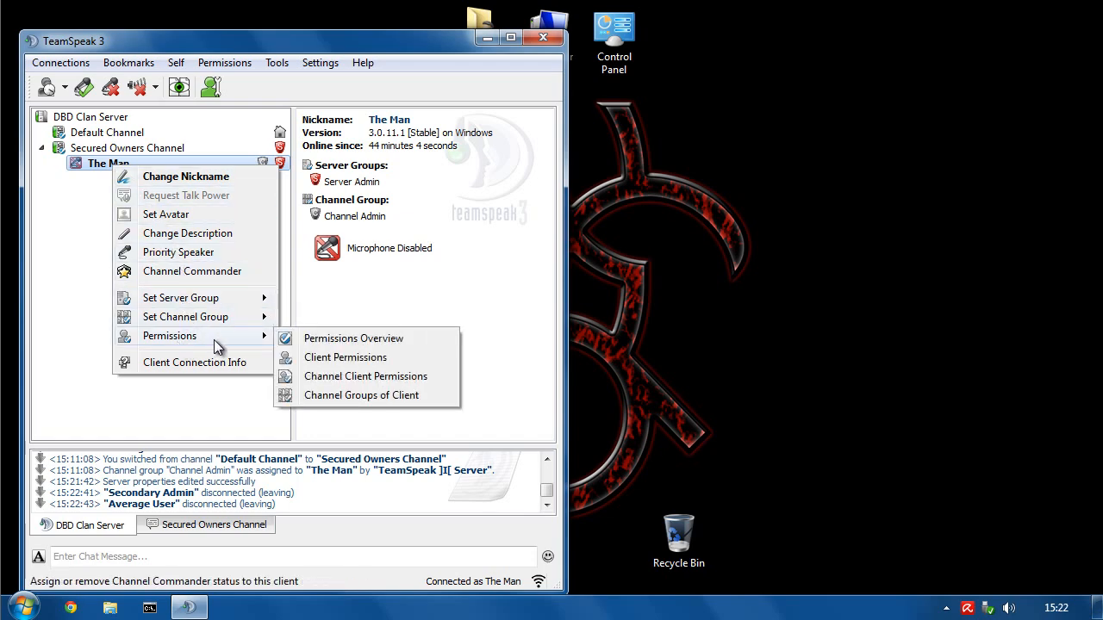
{"action": "left_click", "coordinate": [343, 357]}
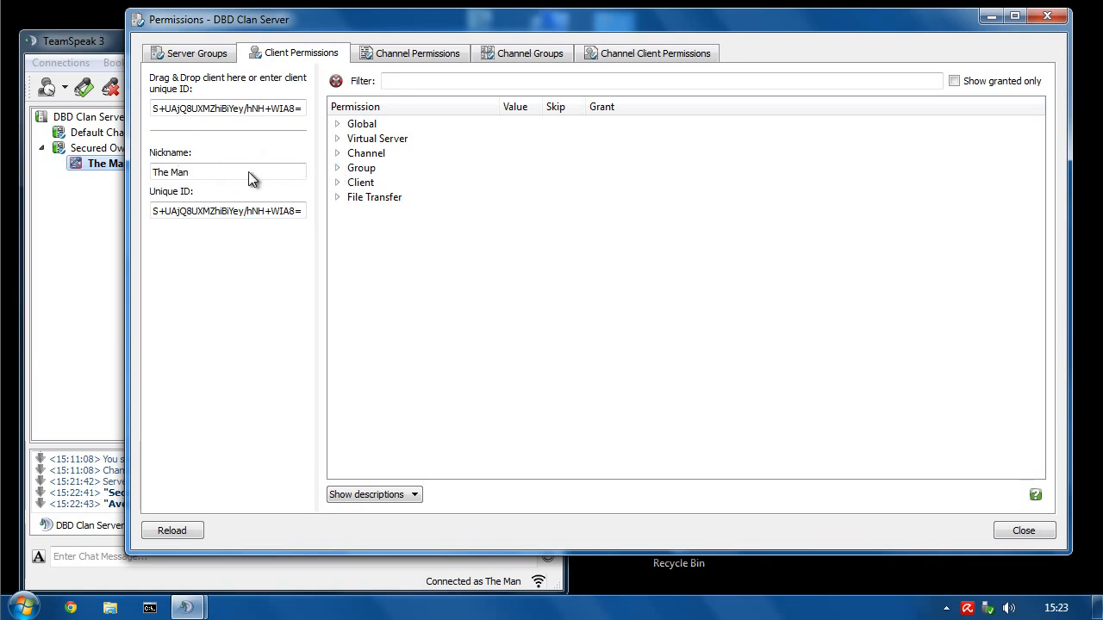
{"action": "left_click", "coordinate": [336, 170]}
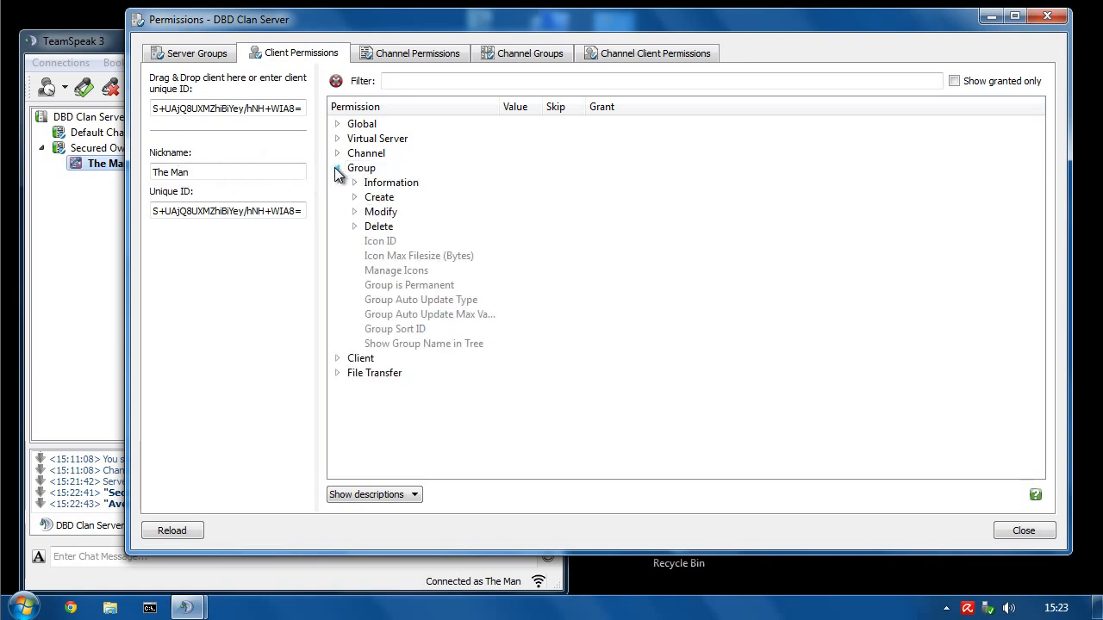
{"action": "left_click", "coordinate": [355, 211]}
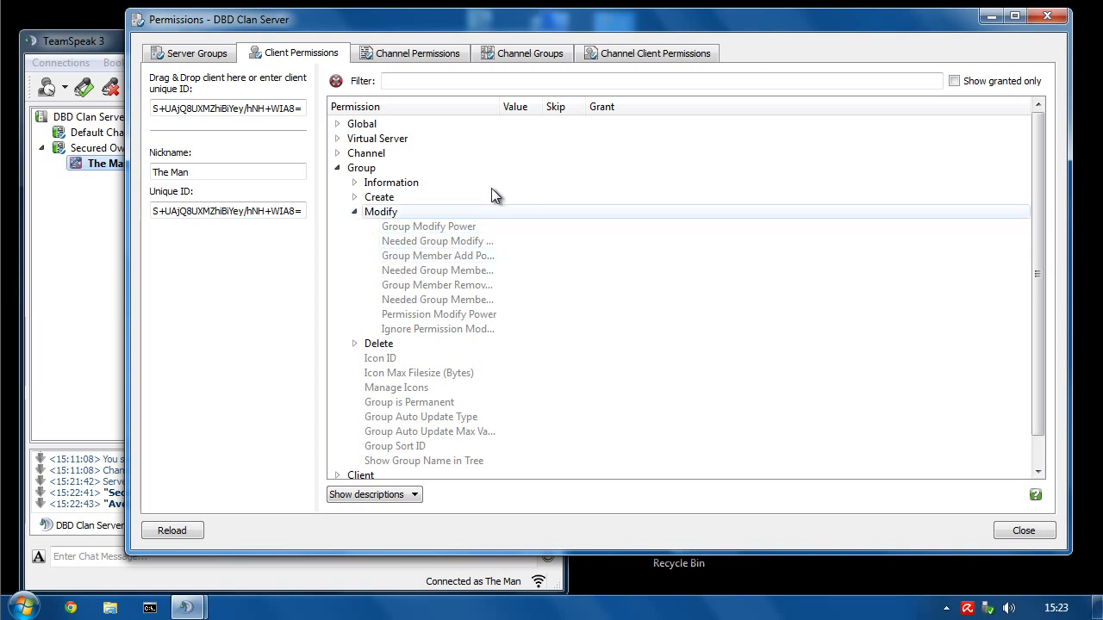
{"action": "left_click_drag", "start_coordinate": [500, 107], "coordinate": [639, 110]}
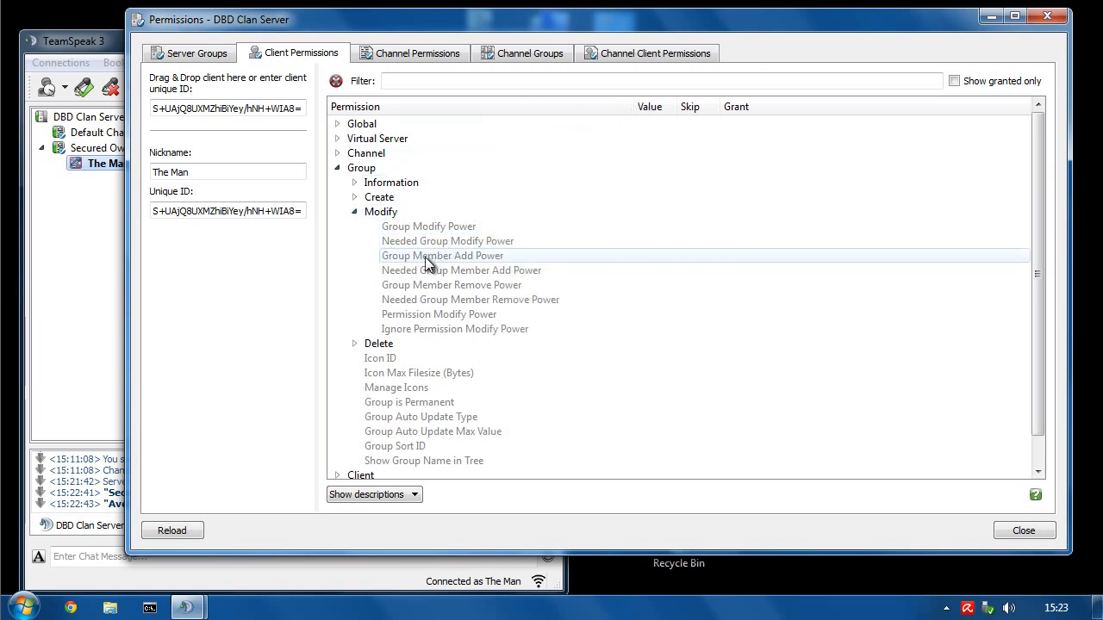
- Grant Group Modify, Member Add, Member Remove and Permission Modify Power at 75
{"action": "double_click", "coordinate": [428, 257]}
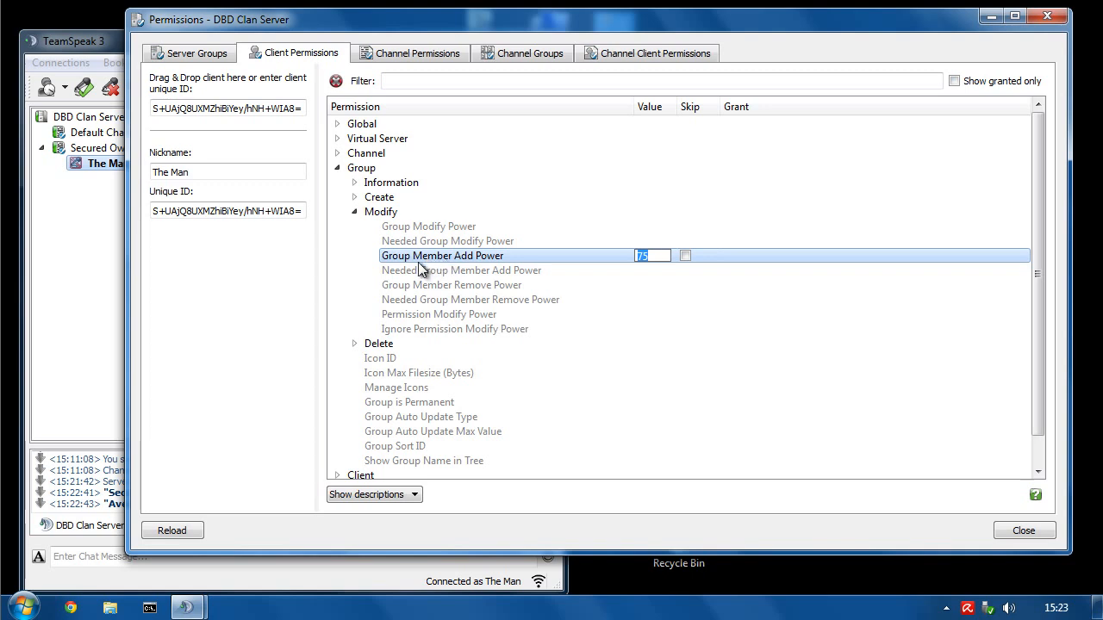
{"action": "double_click", "coordinate": [478, 288]}
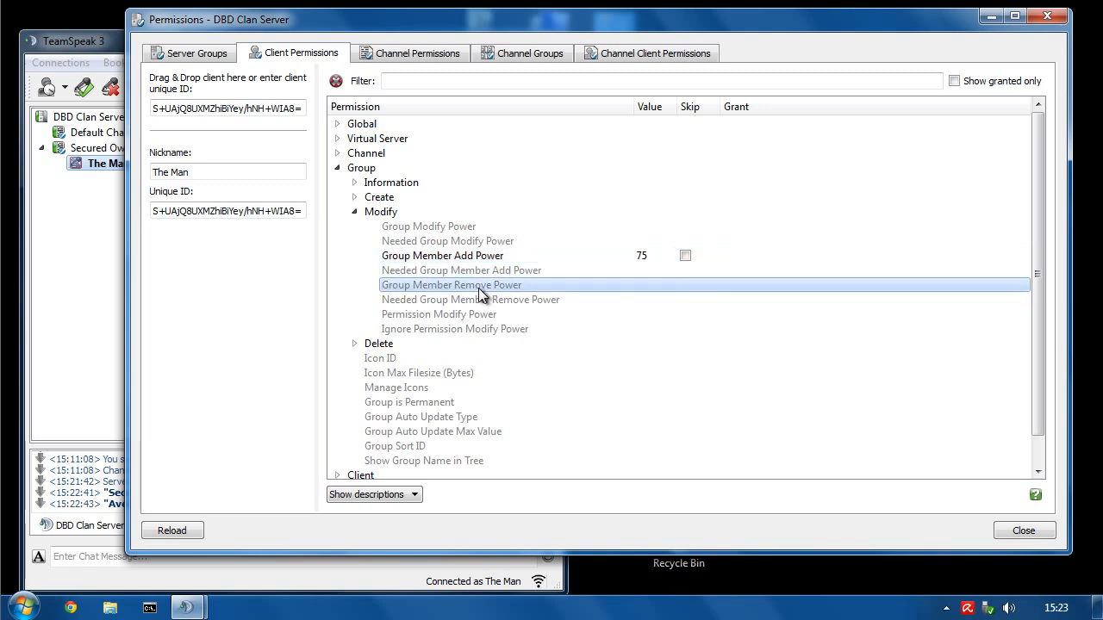
{"action": "double_click", "coordinate": [456, 314]}
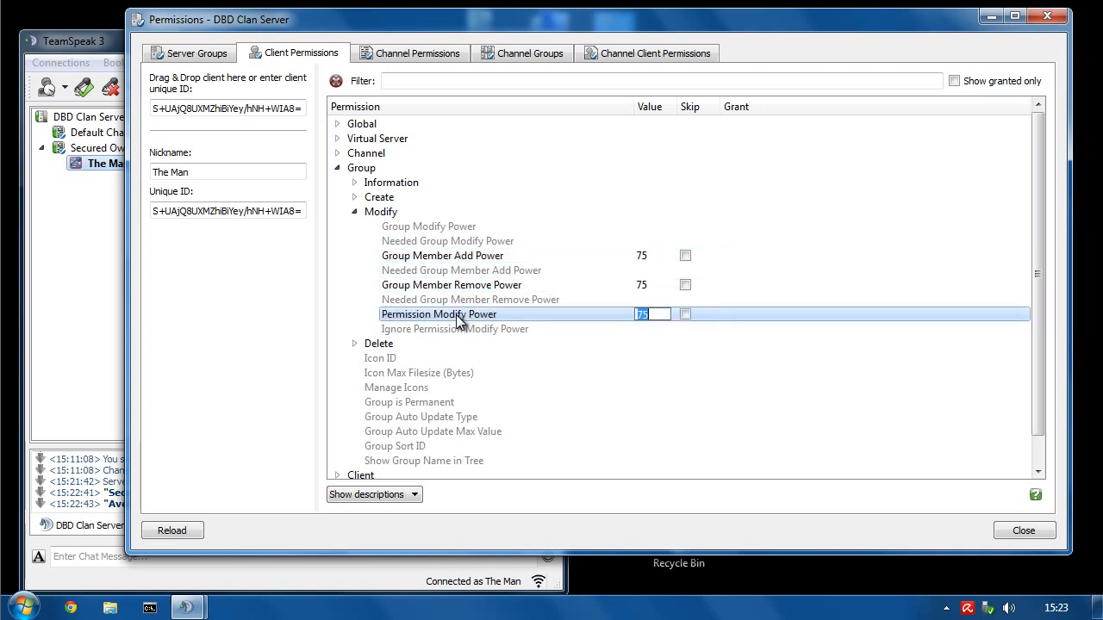
{"action": "left_click", "coordinate": [437, 229]}
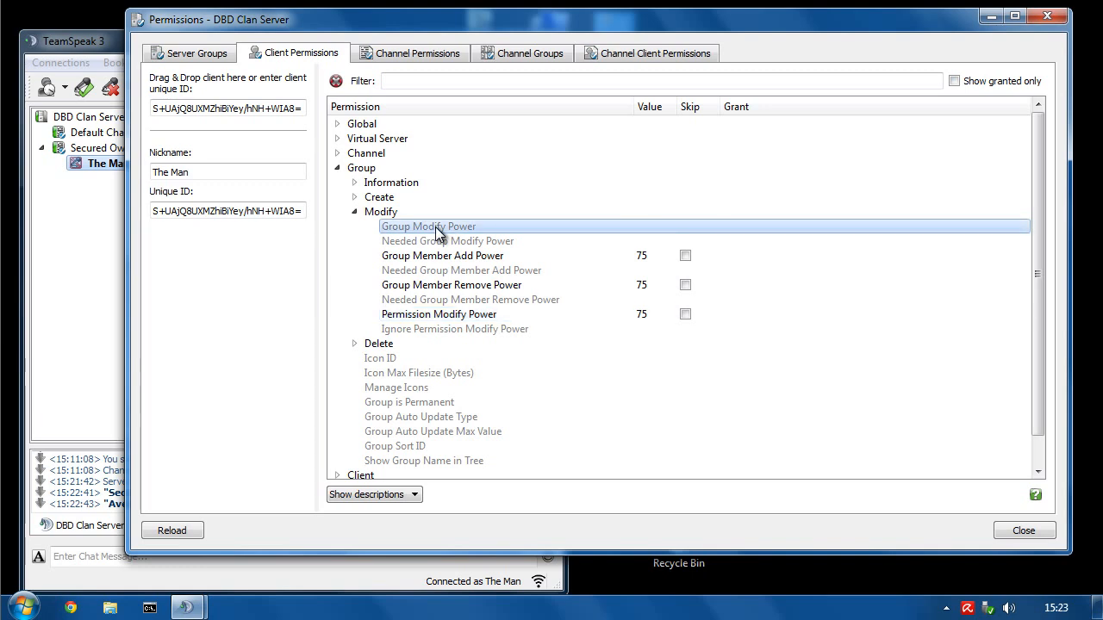
{"action": "double_click", "coordinate": [437, 231]}
{"action": "left_click", "coordinate": [487, 241]}
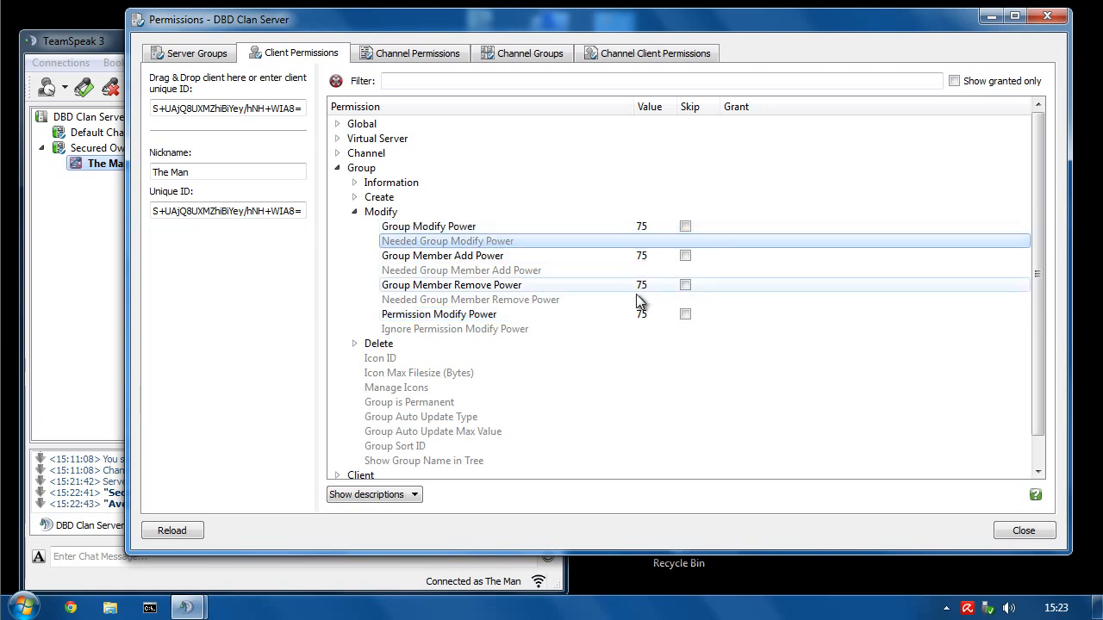
- Reconnect to DBD Clan Server using the Main Admin bookmark
{"action": "left_click", "coordinate": [88, 160]}
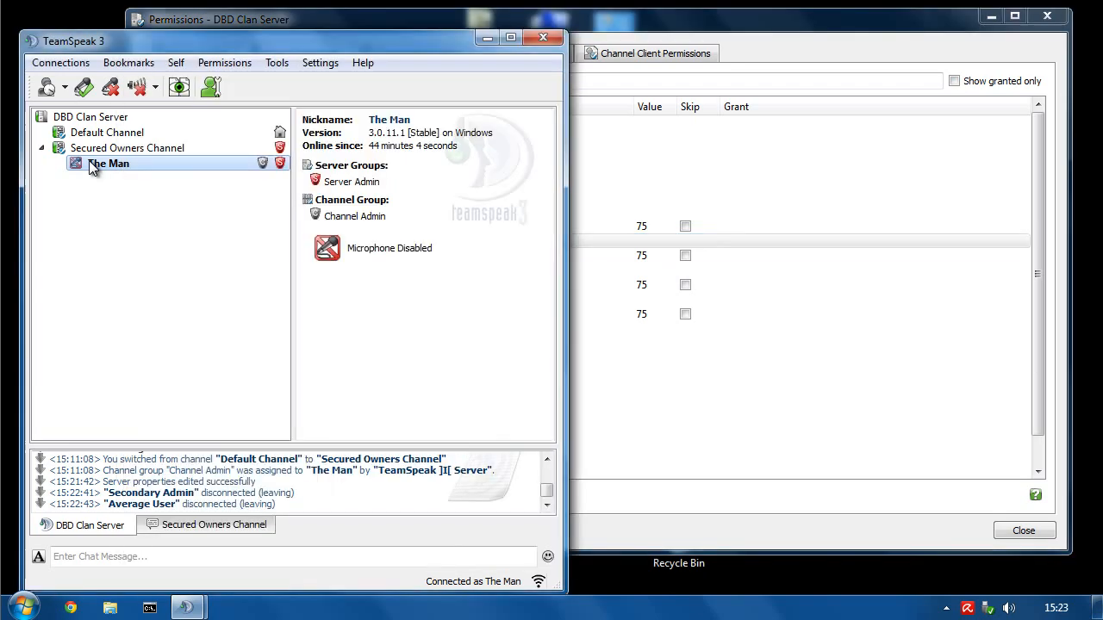
{"action": "right_click", "coordinate": [88, 160]}
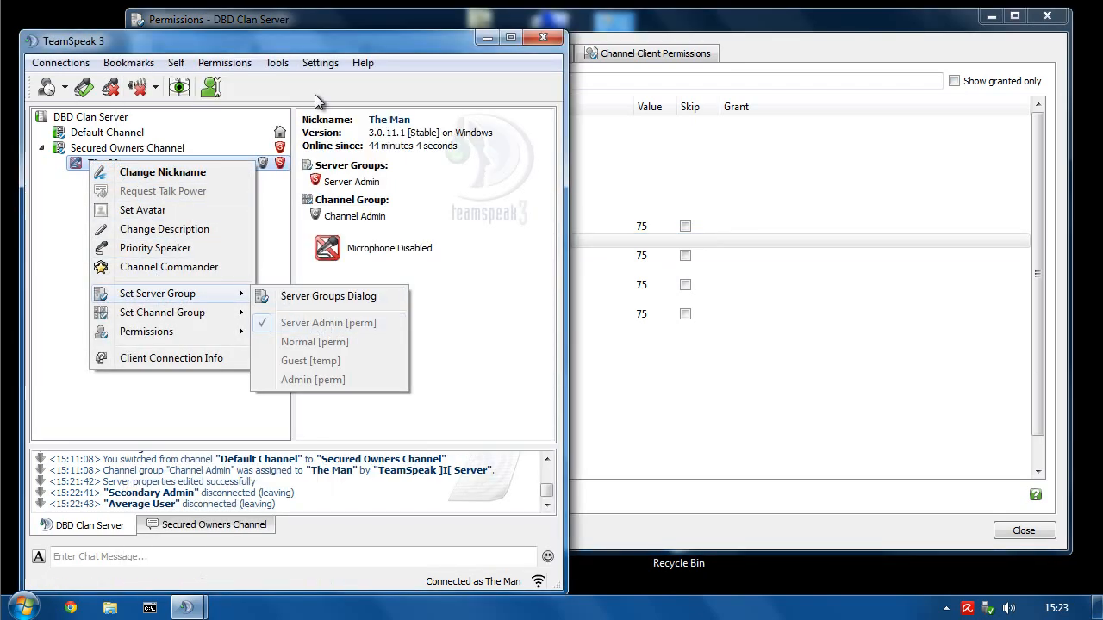
{"action": "left_click", "coordinate": [319, 64]}
{"action": "left_click", "coordinate": [420, 51]}
{"action": "left_click", "coordinate": [663, 31]}
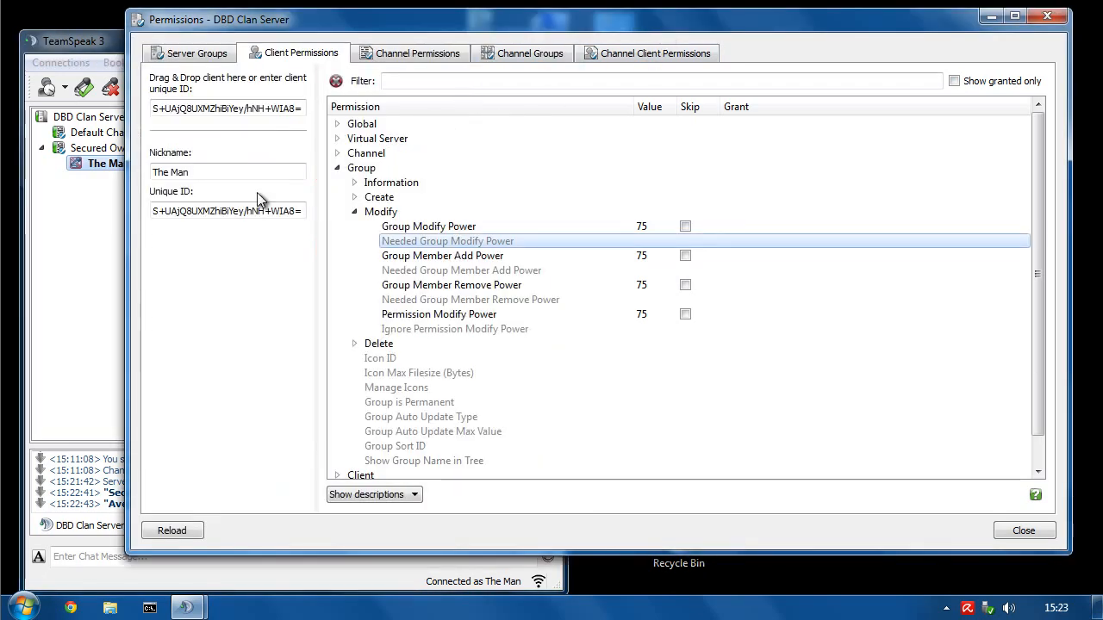
{"action": "left_click", "coordinate": [117, 63]}
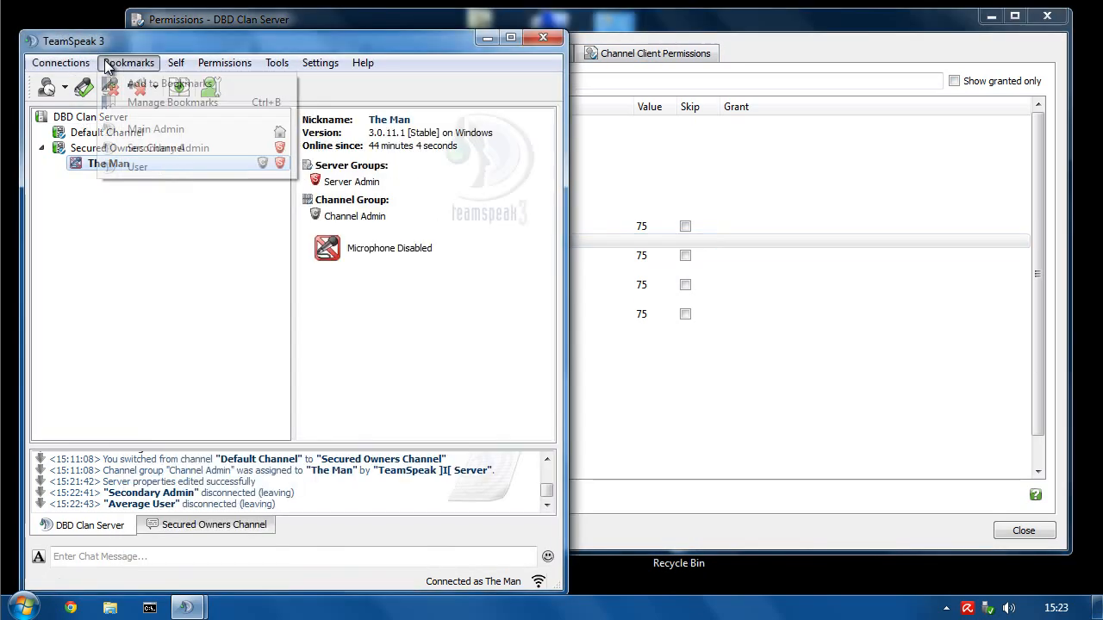
{"action": "left_click", "coordinate": [152, 129]}
- Remove The Man from the Server Admin group and confirm, leaving him Guest
{"action": "right_click", "coordinate": [104, 155]}
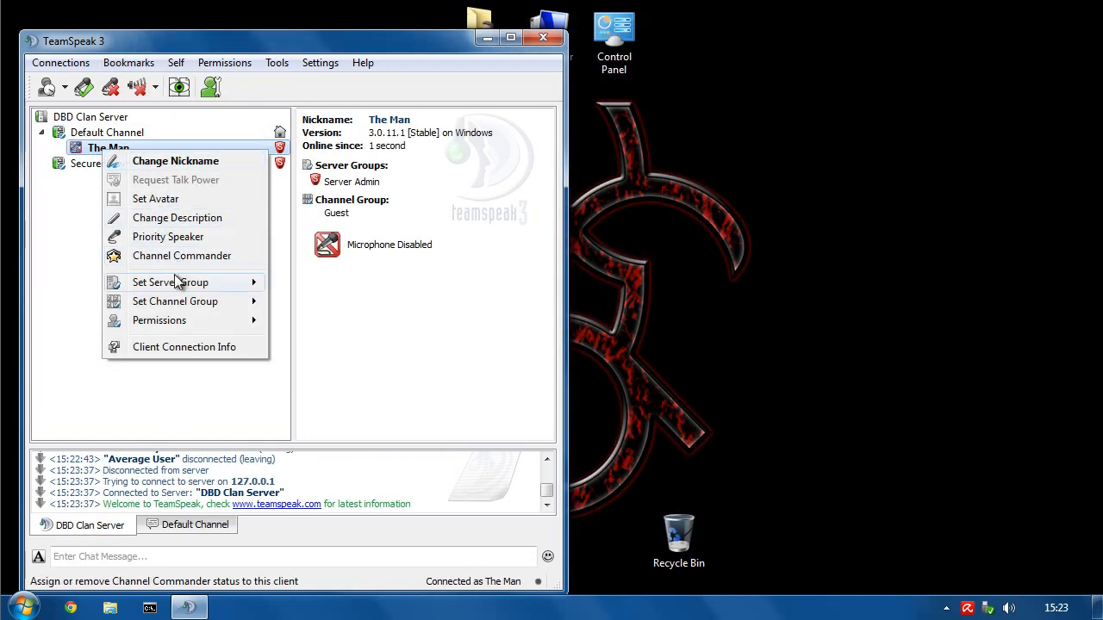
{"action": "mouse_move", "coordinate": [173, 283]}
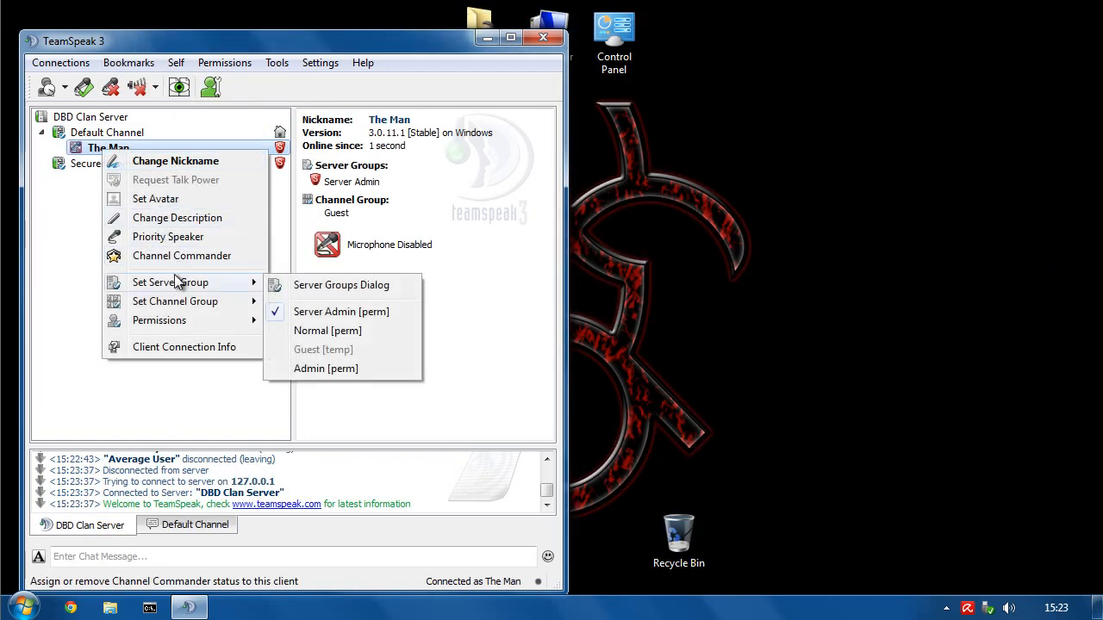
{"action": "left_click", "coordinate": [306, 313]}
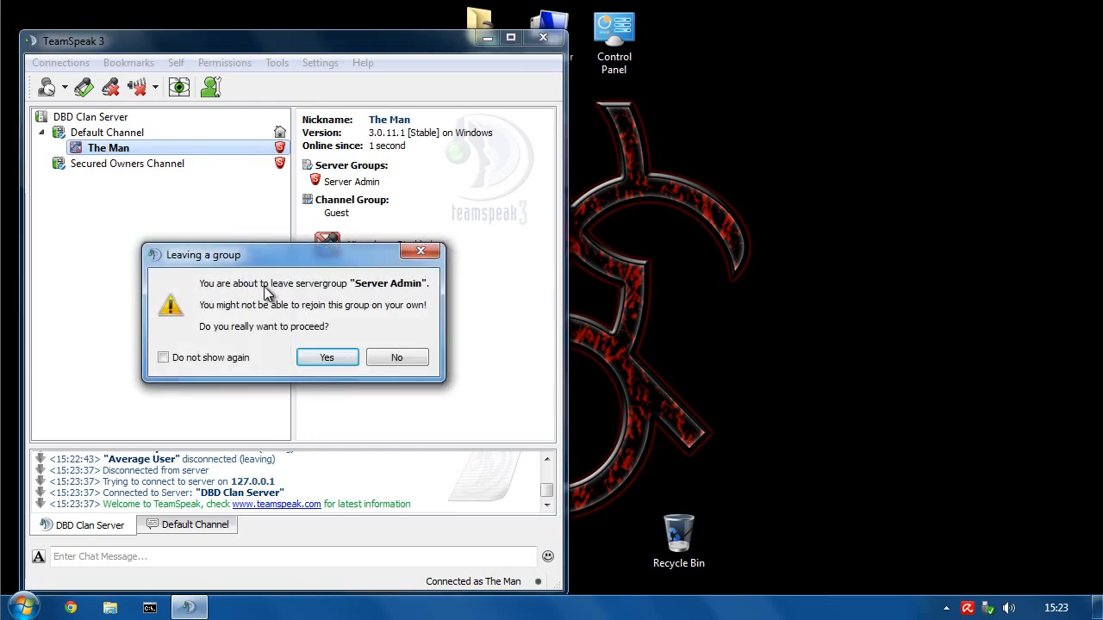
{"action": "left_click", "coordinate": [330, 360]}
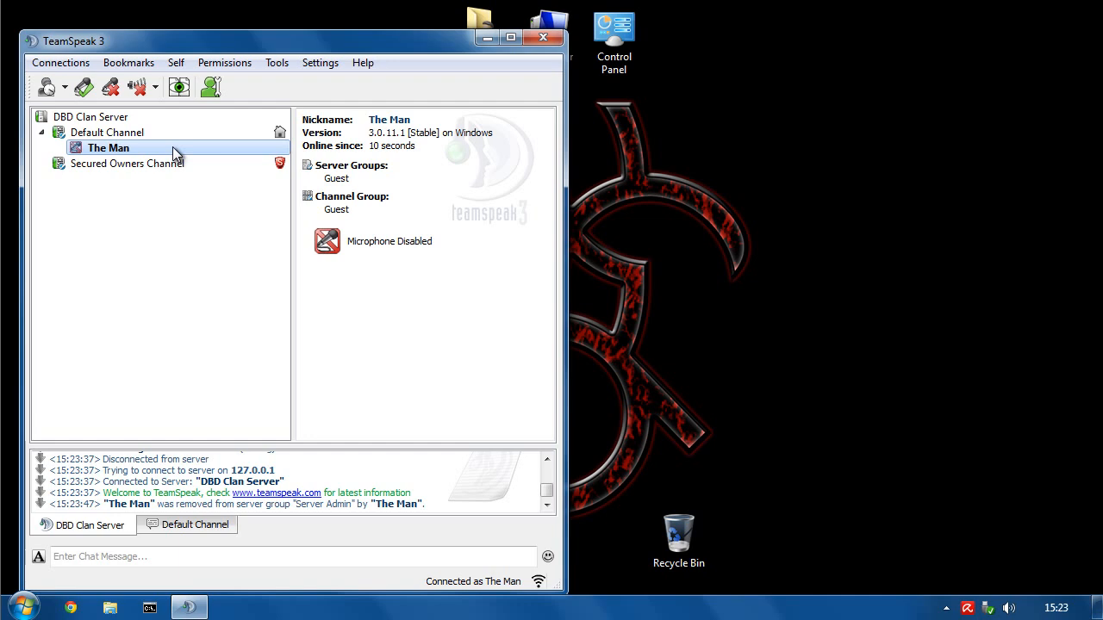
- Add The Man back into the Server Admin group
{"action": "right_click", "coordinate": [108, 151]}
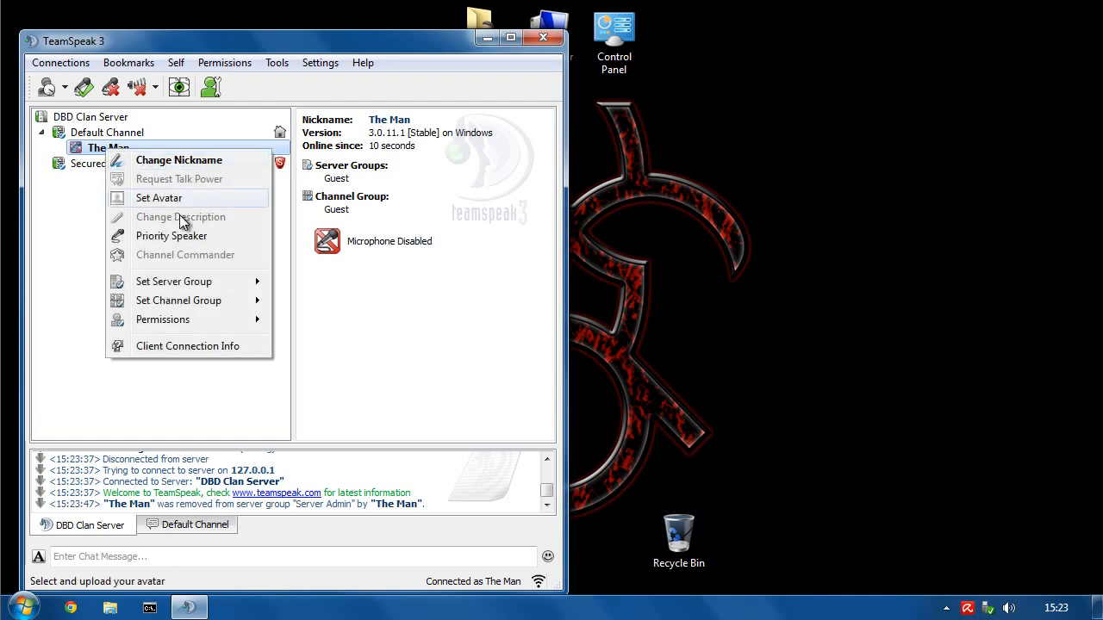
{"action": "mouse_move", "coordinate": [184, 281]}
{"action": "left_click", "coordinate": [323, 311]}
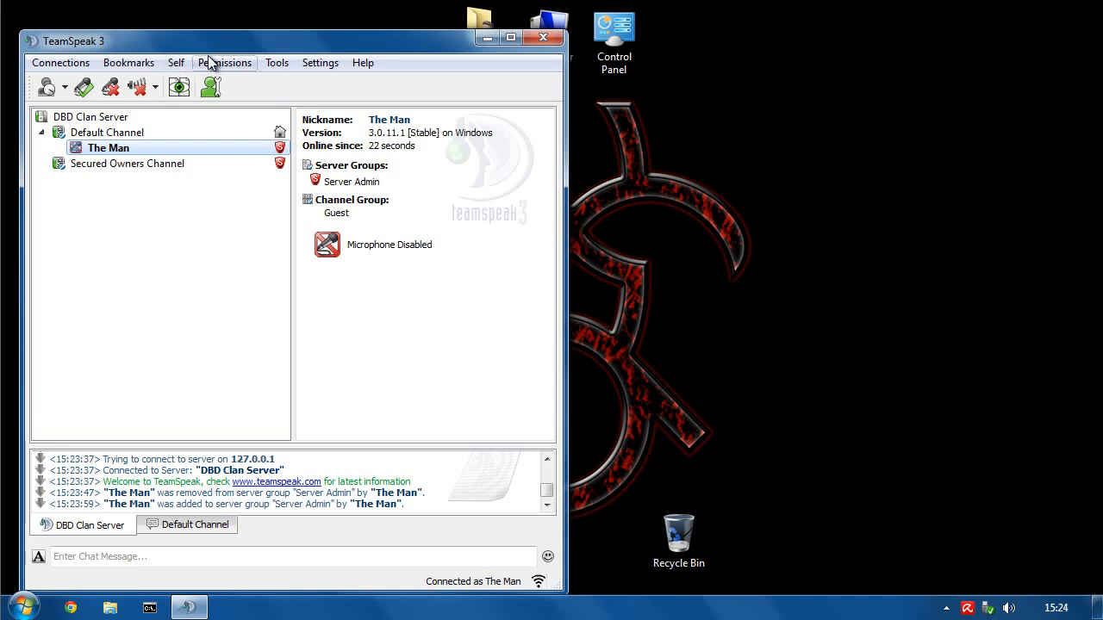
- Remove The Man from Server Admin again, ticking Do not show again before confirming
{"action": "right_click", "coordinate": [124, 146]}
{"action": "mouse_move", "coordinate": [250, 279]}
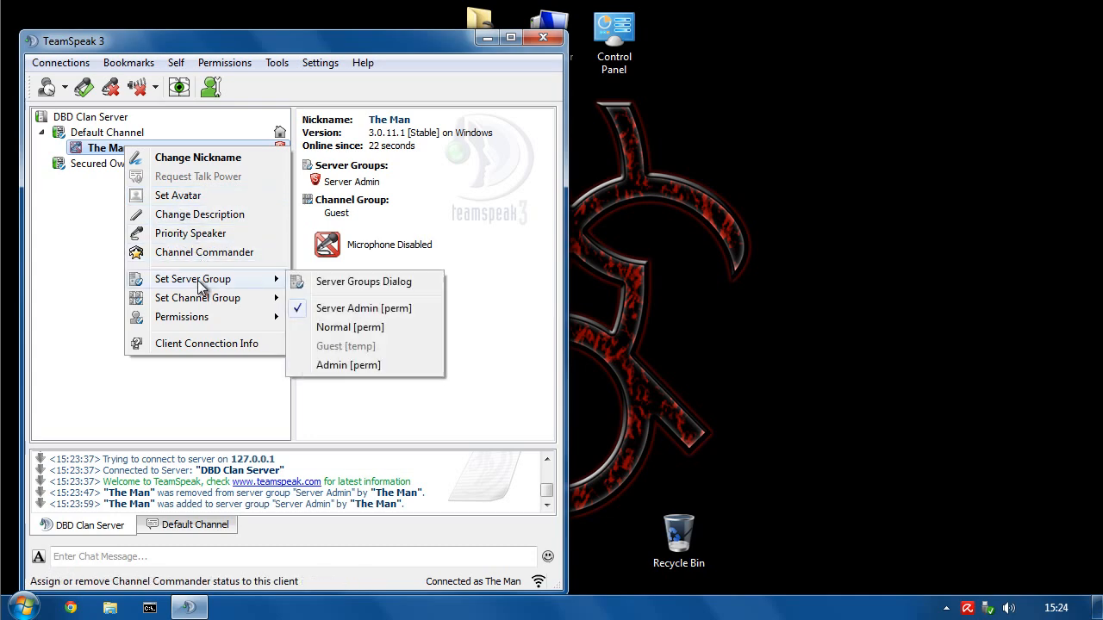
{"action": "left_click", "coordinate": [363, 309]}
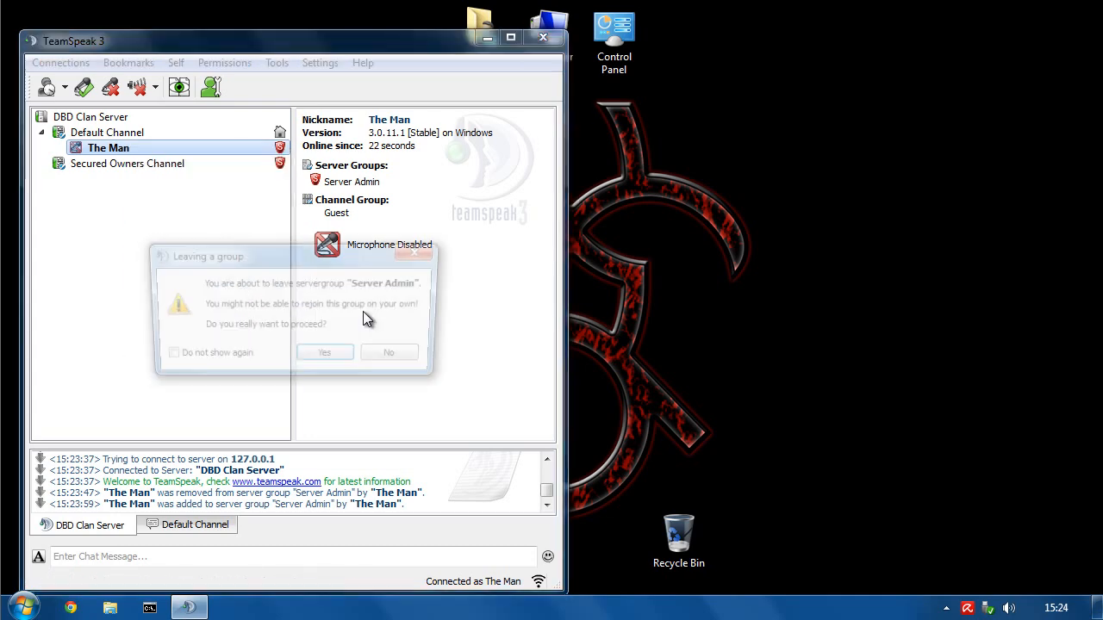
{"action": "left_click", "coordinate": [248, 353]}
{"action": "left_click", "coordinate": [327, 359]}
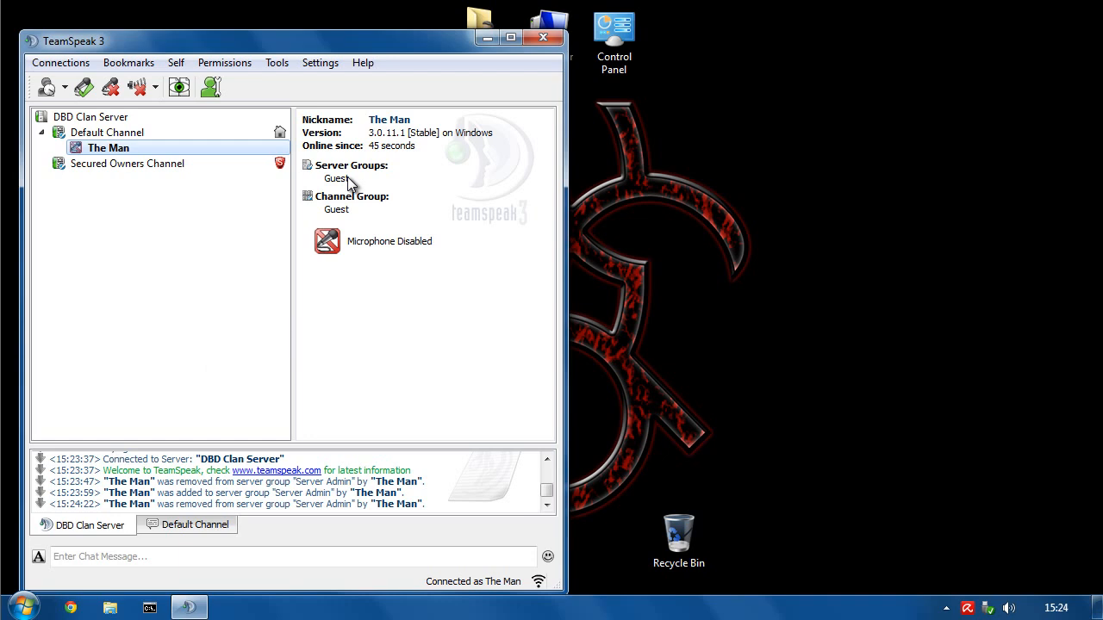
{"action": "right_click", "coordinate": [99, 146]}
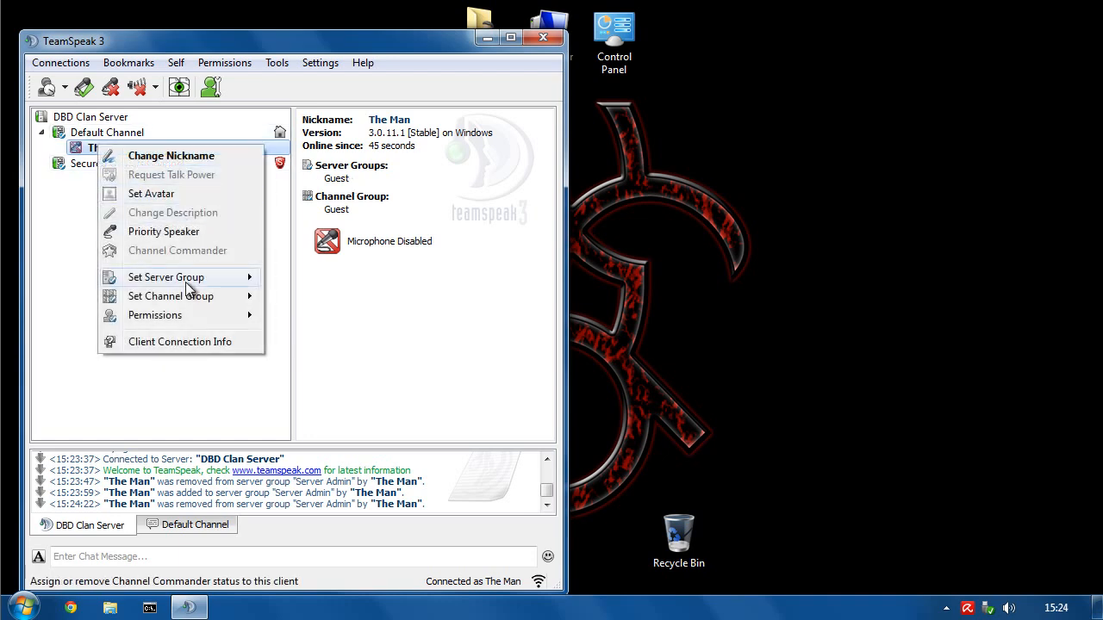
- Put The Man back into the Server Admin [perm] group
{"action": "mouse_move", "coordinate": [187, 287]}
{"action": "left_click", "coordinate": [299, 237]}
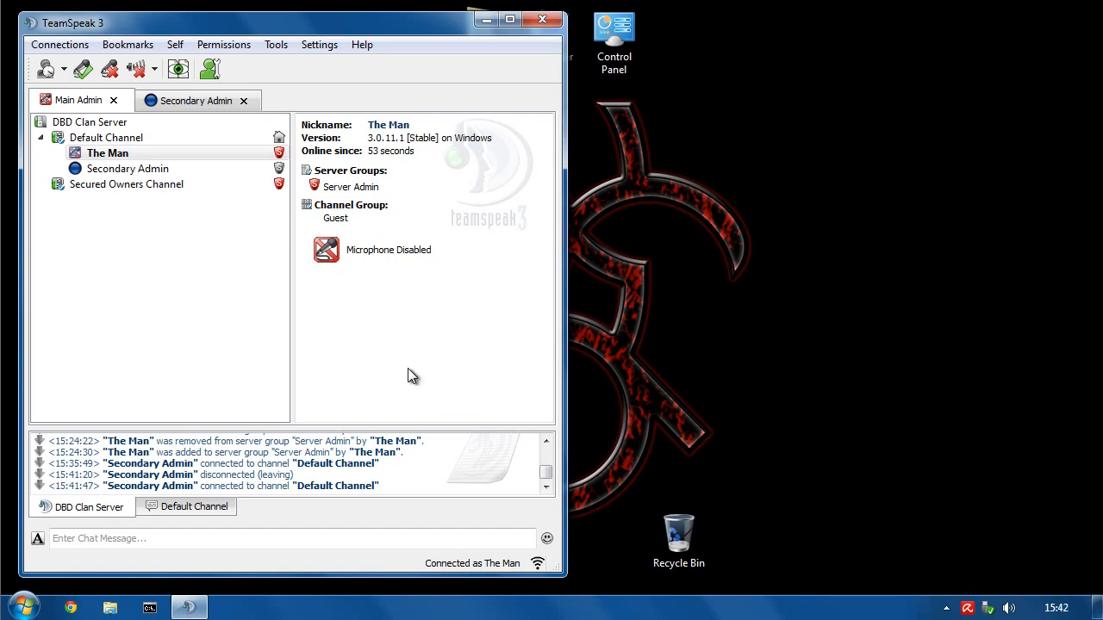
- On the Secondary Admin connection, try granting Secondary Admin Priority Speaker; it fails, so return to Main Admin
{"action": "left_click", "coordinate": [170, 103]}
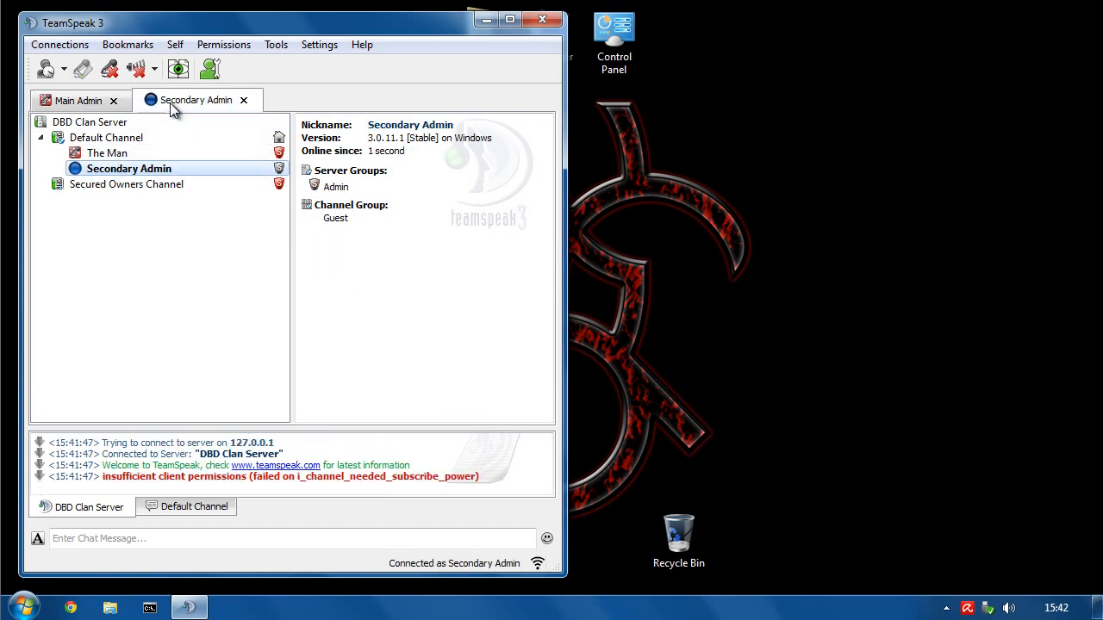
{"action": "right_click", "coordinate": [96, 175]}
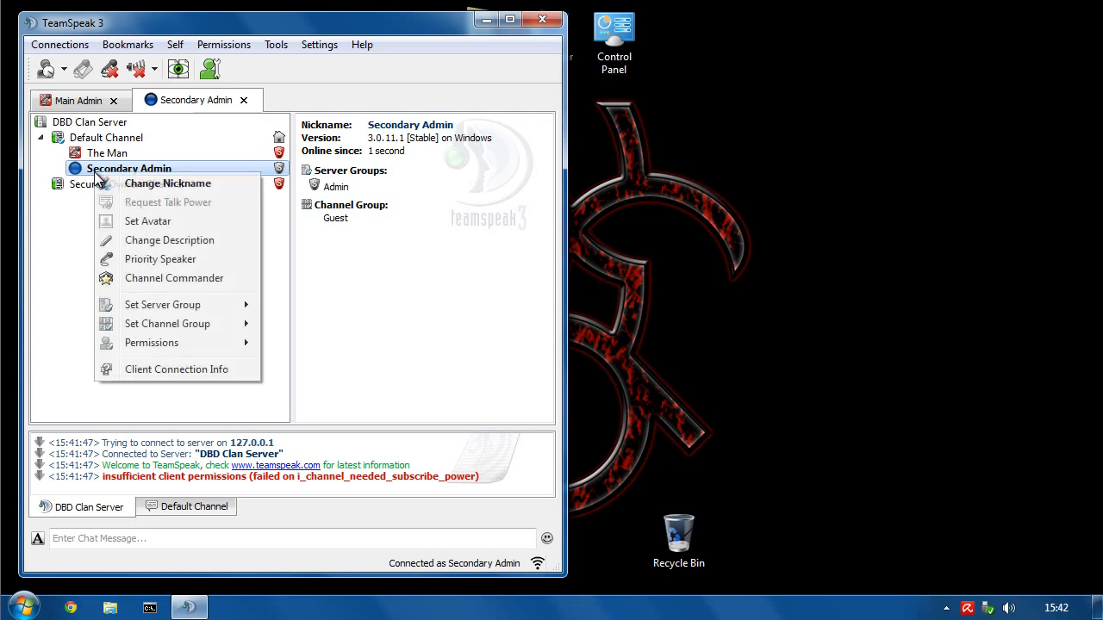
{"action": "left_click", "coordinate": [138, 267]}
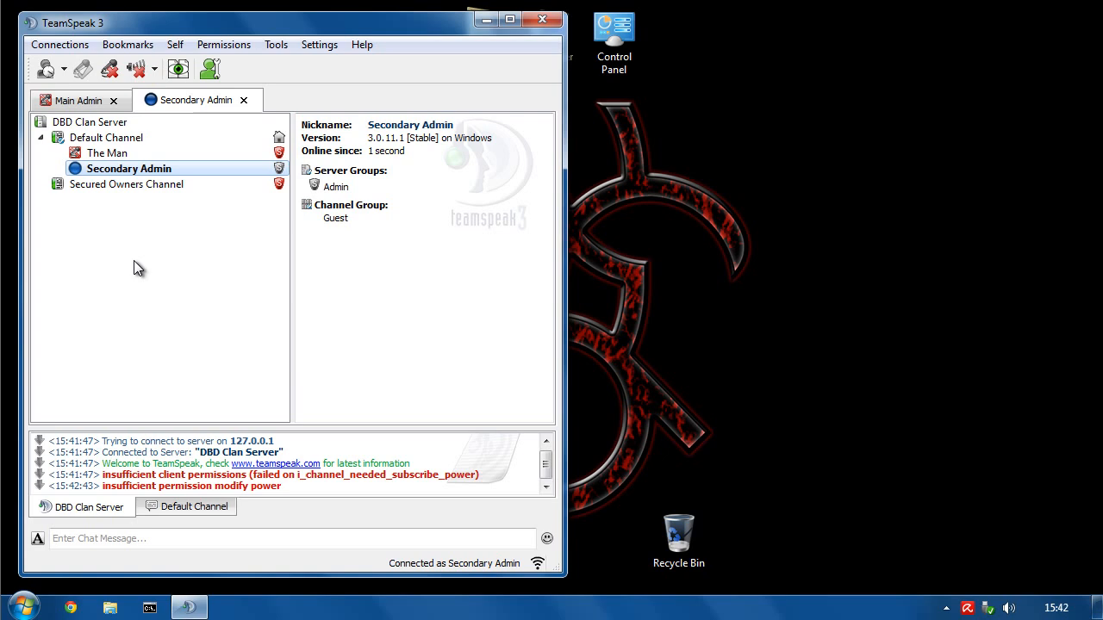
{"action": "left_click", "coordinate": [77, 100]}
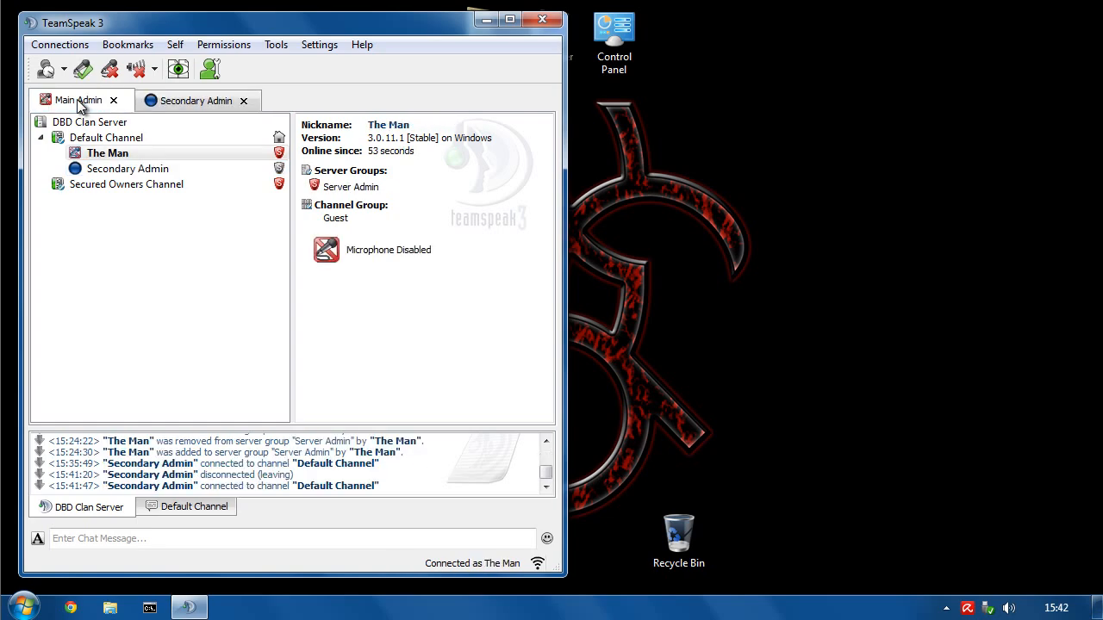
- In Server Groups, change the Admin (9) group's Client is Priority Speaker grant to 70, then switch to Secondary Admin
{"action": "left_click", "coordinate": [210, 48]}
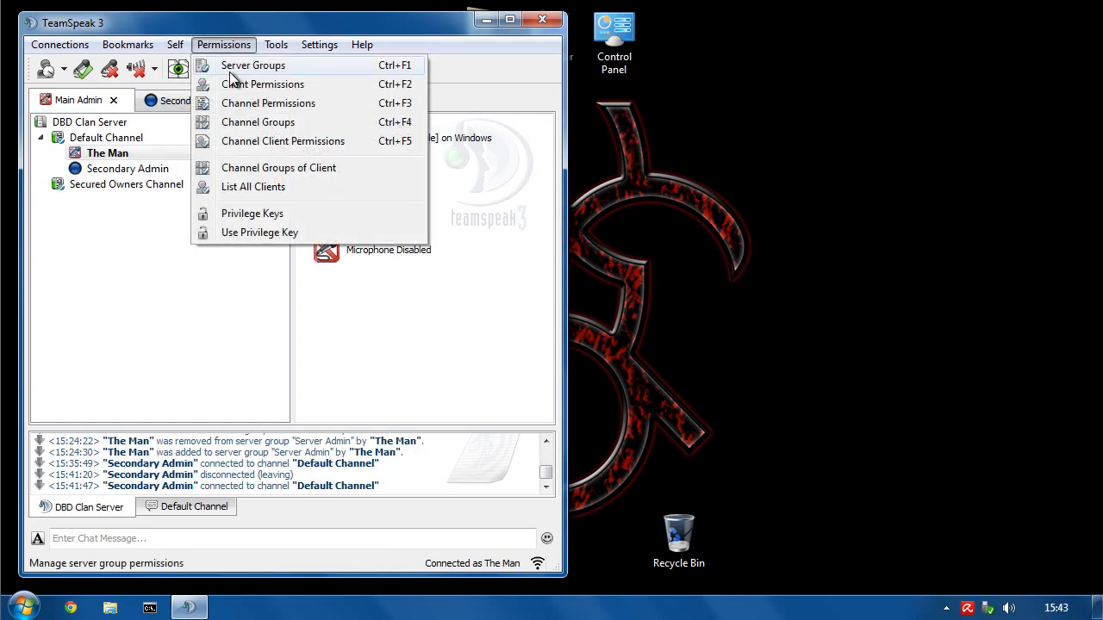
{"action": "left_click", "coordinate": [231, 67]}
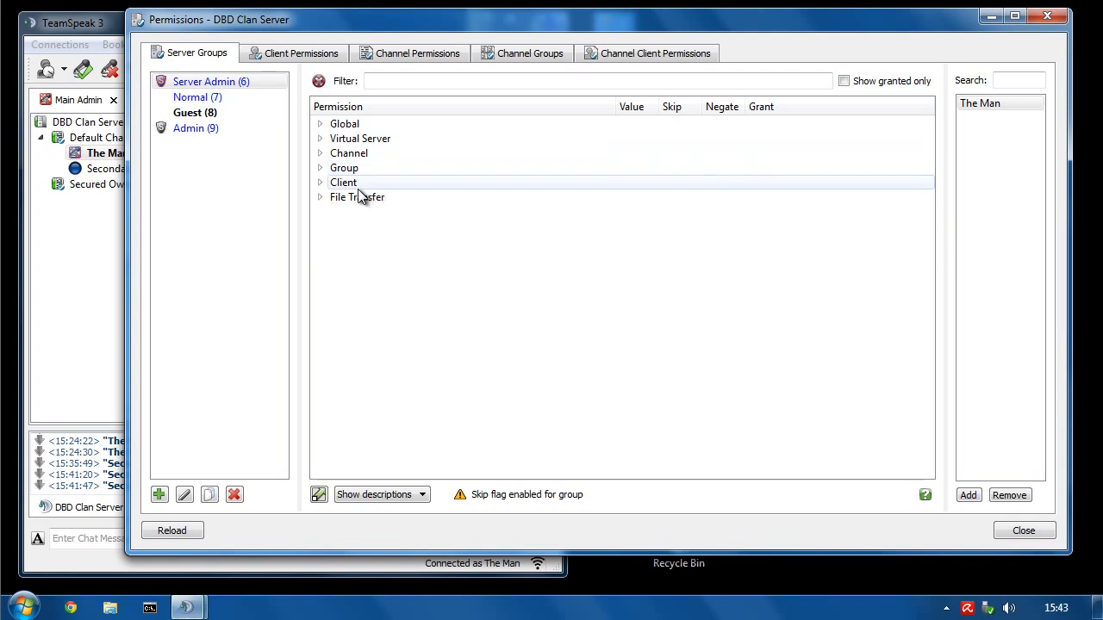
{"action": "left_click", "coordinate": [197, 130]}
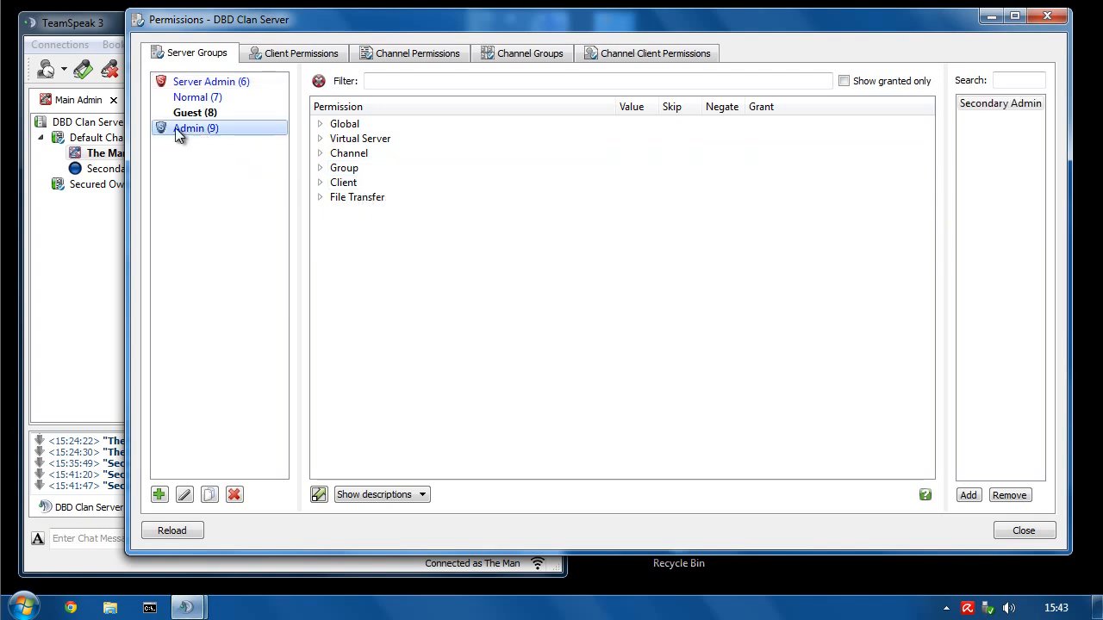
{"action": "left_click", "coordinate": [319, 183]}
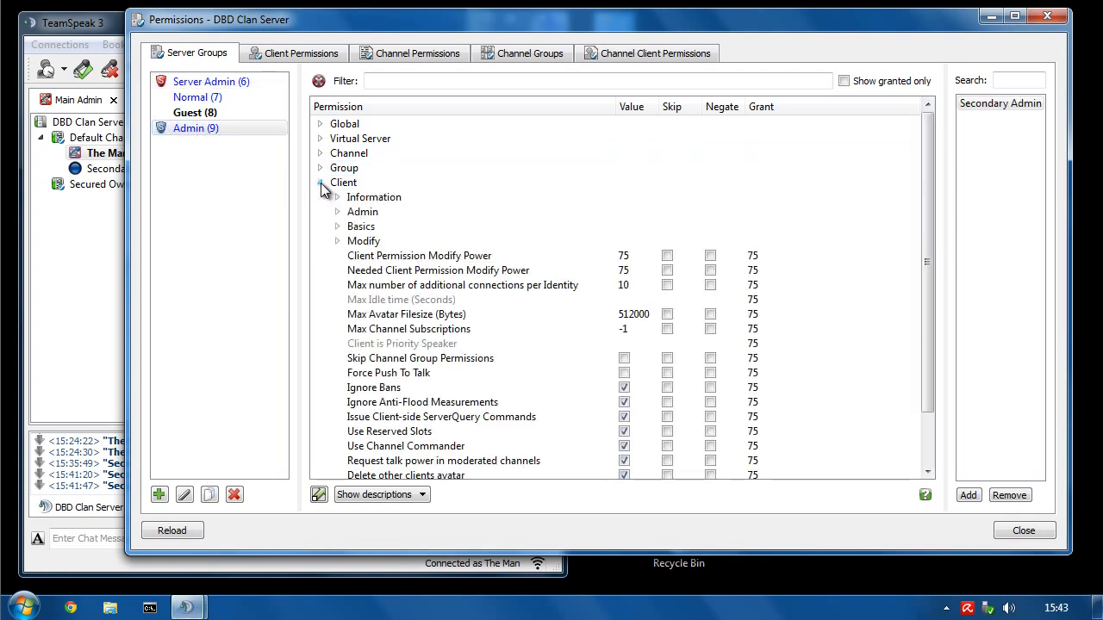
{"action": "left_click", "coordinate": [360, 347]}
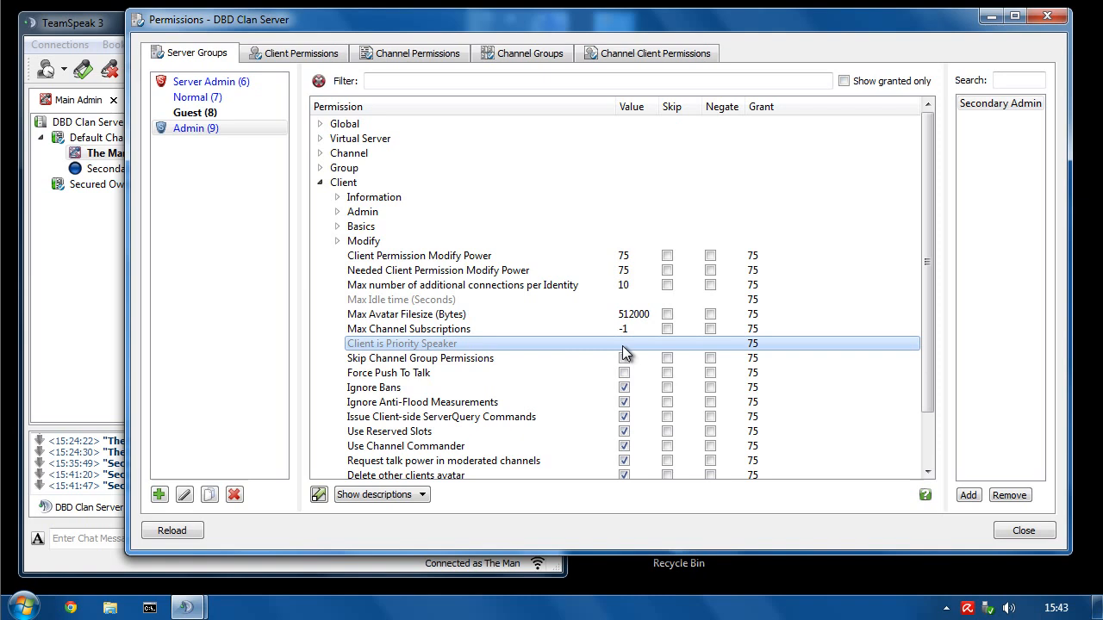
{"action": "double_click", "coordinate": [754, 345]}
{"action": "type", "text": "70"}
{"action": "key", "text": "Return"}
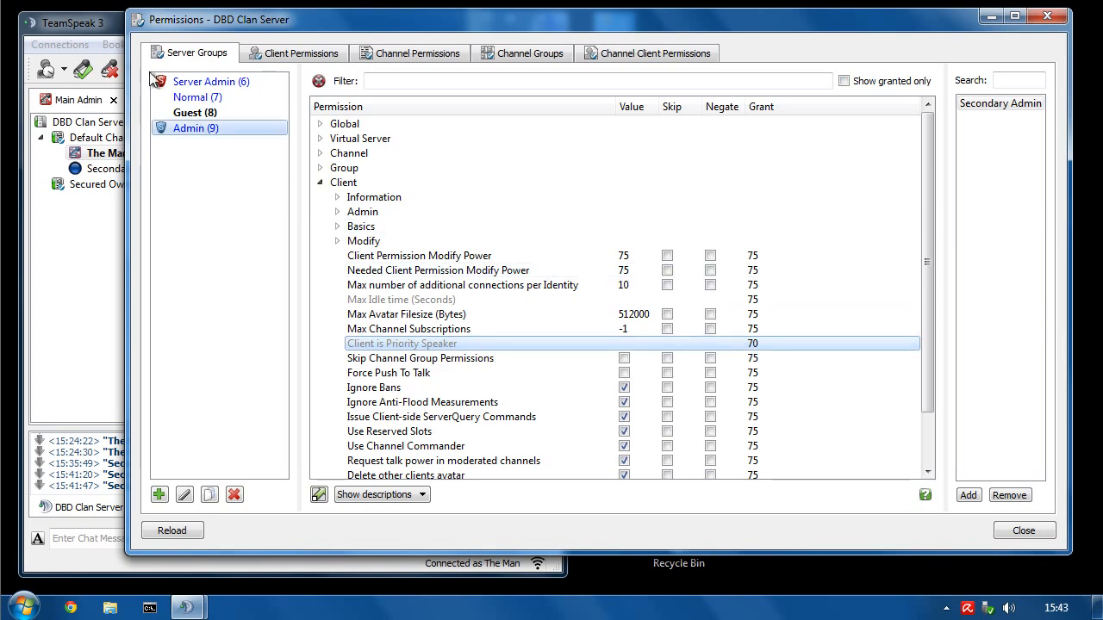
{"action": "left_click", "coordinate": [112, 26]}
{"action": "left_click", "coordinate": [189, 101]}
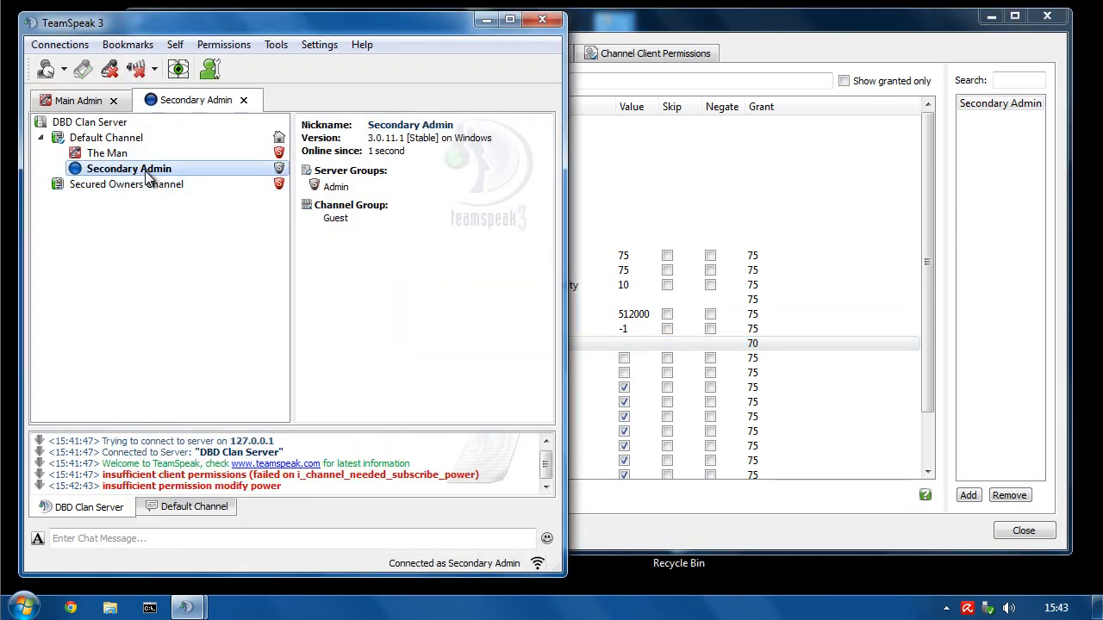
- From the Secondary Admin connection, give Secondary Admin Priority Speaker in Default Channel
{"action": "right_click", "coordinate": [149, 177]}
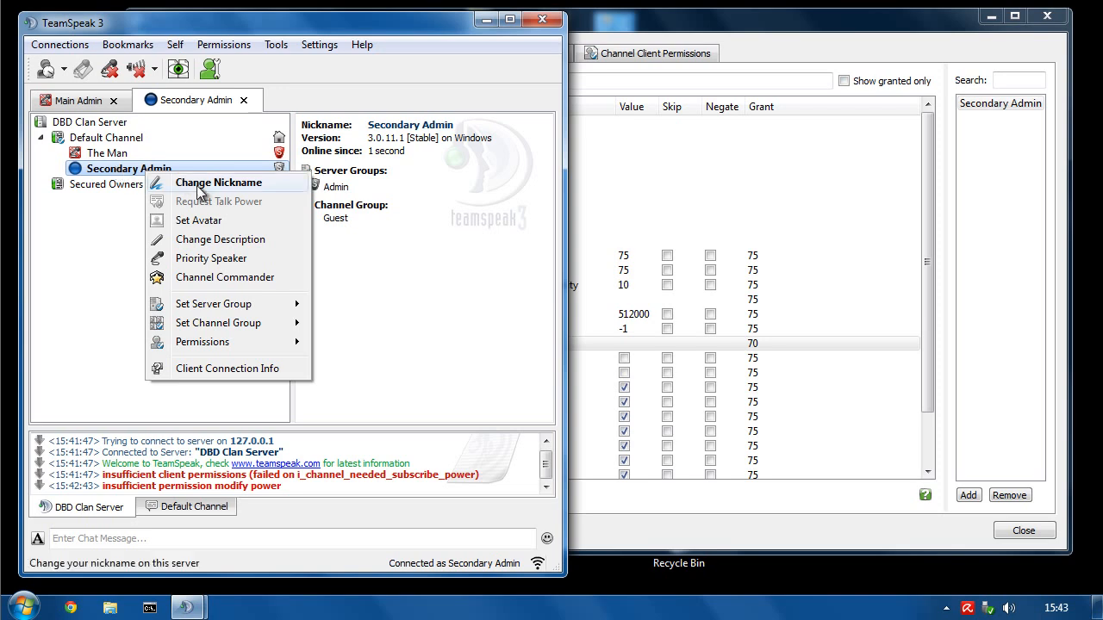
{"action": "left_click", "coordinate": [207, 260]}
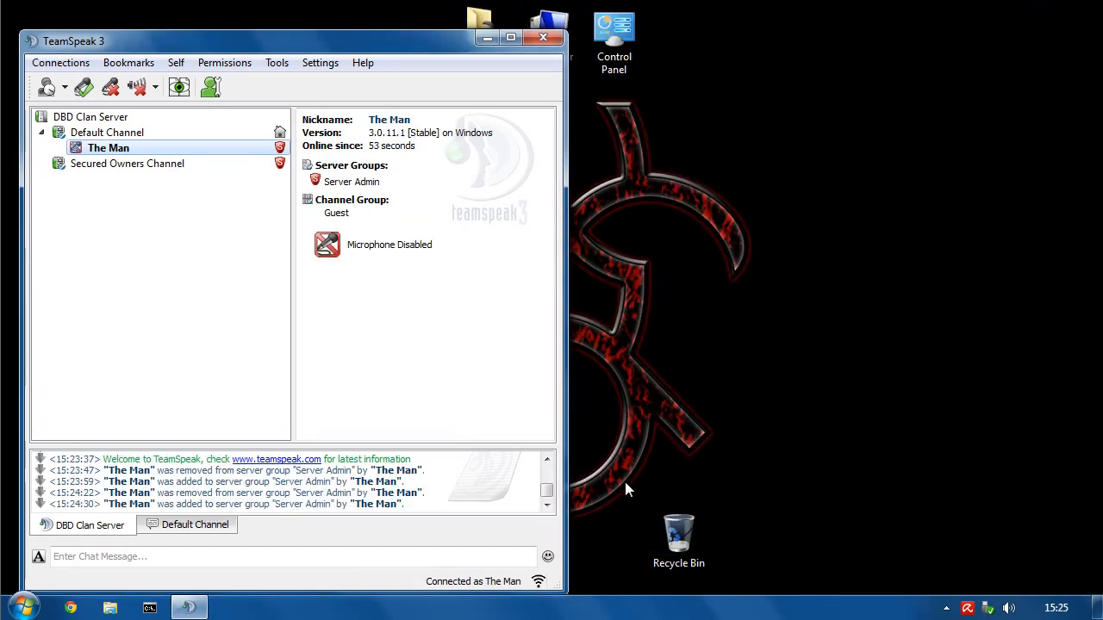
{"action": "left_click_drag", "start_coordinate": [626, 482], "coordinate": [730, 583]}
{"action": "left_click", "coordinate": [735, 572]}
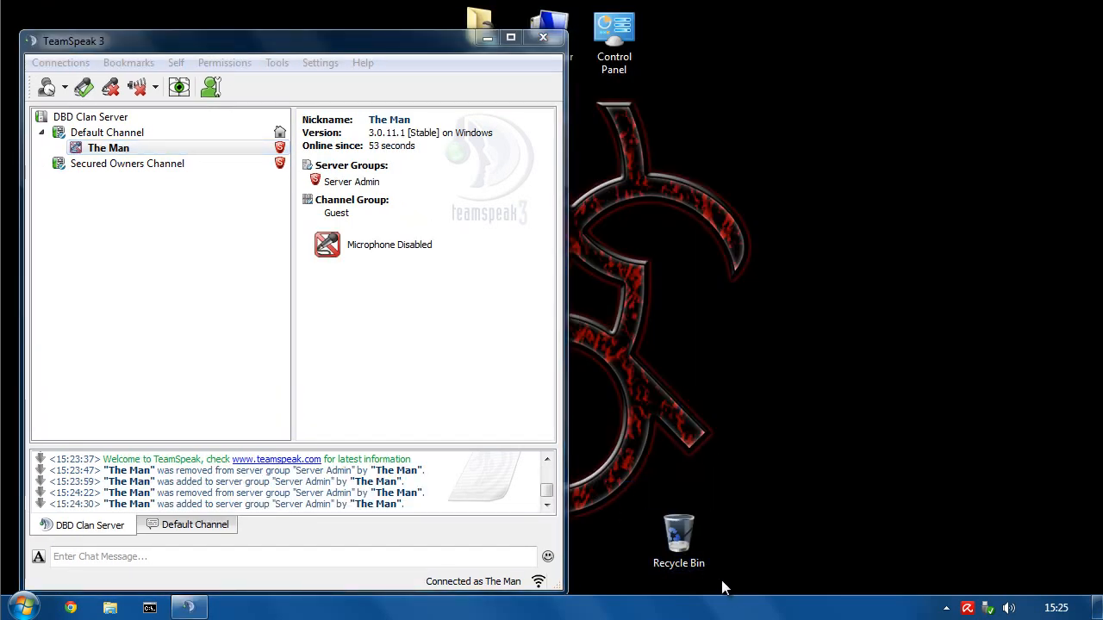